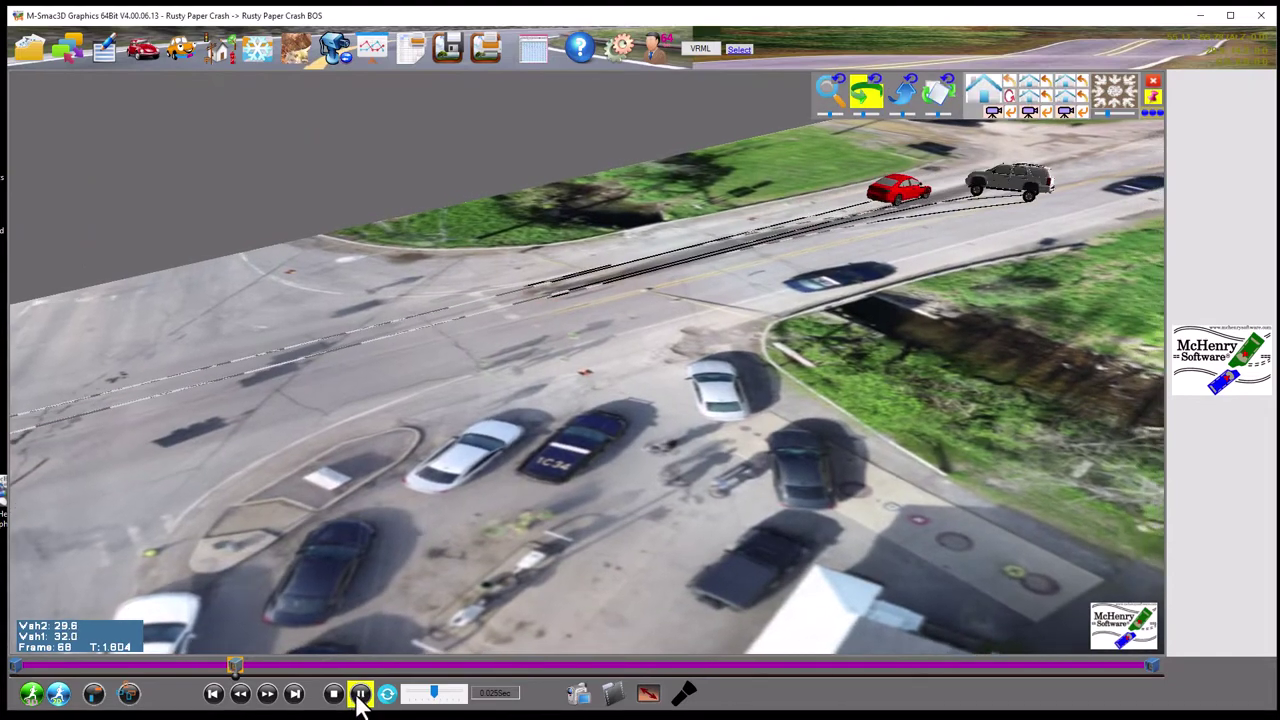
Pause the Rusty Paper Crash animation and minimize the M-Smac3D Graphics window to reach the desktop
click(360, 695)
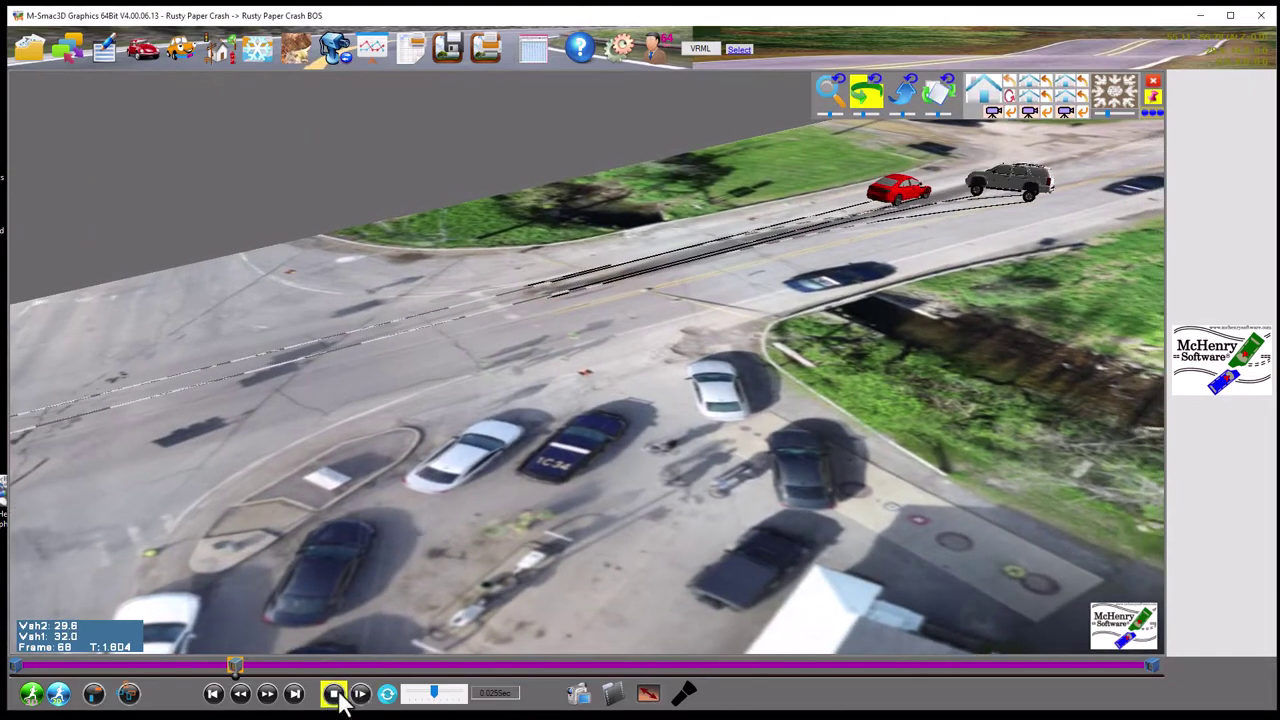
click(1200, 16)
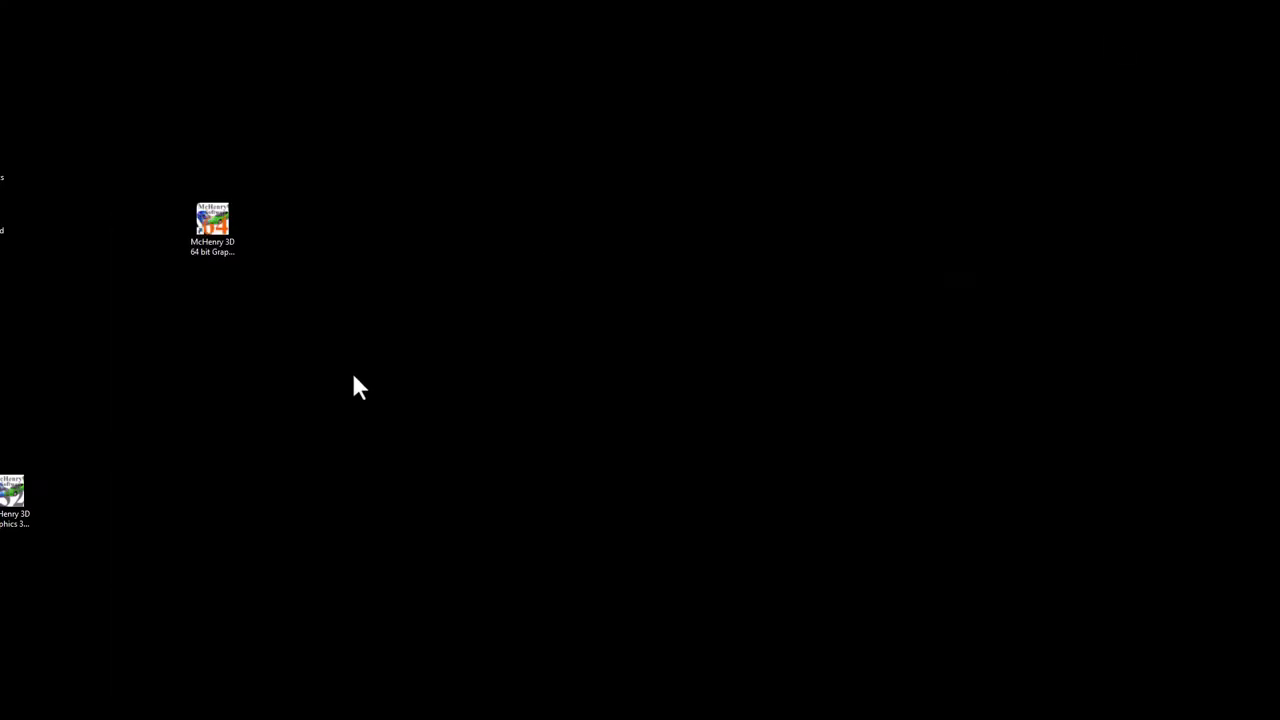
Move the McHenry 3D Graphics 32bit shortcut below the 64 bit one and delete it from the desktop
drag(221, 226, 296, 252)
drag(468, 330, 470, 335)
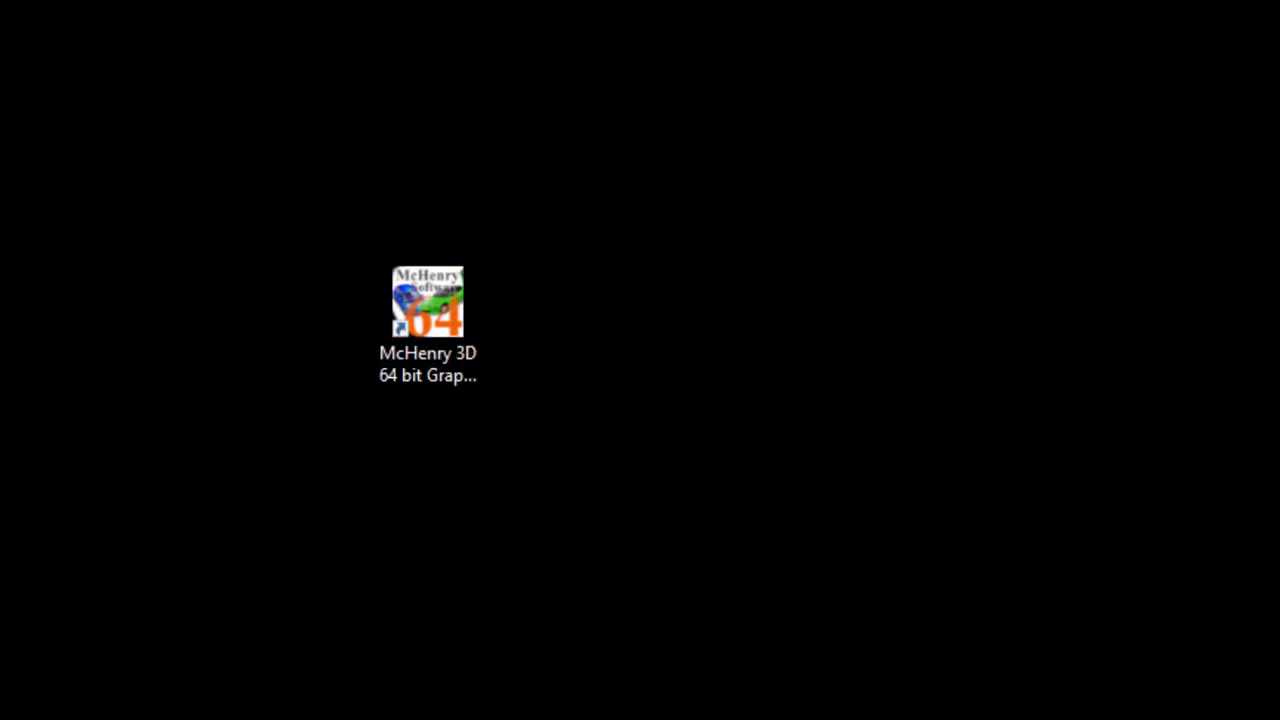
drag(575, 700, 477, 563)
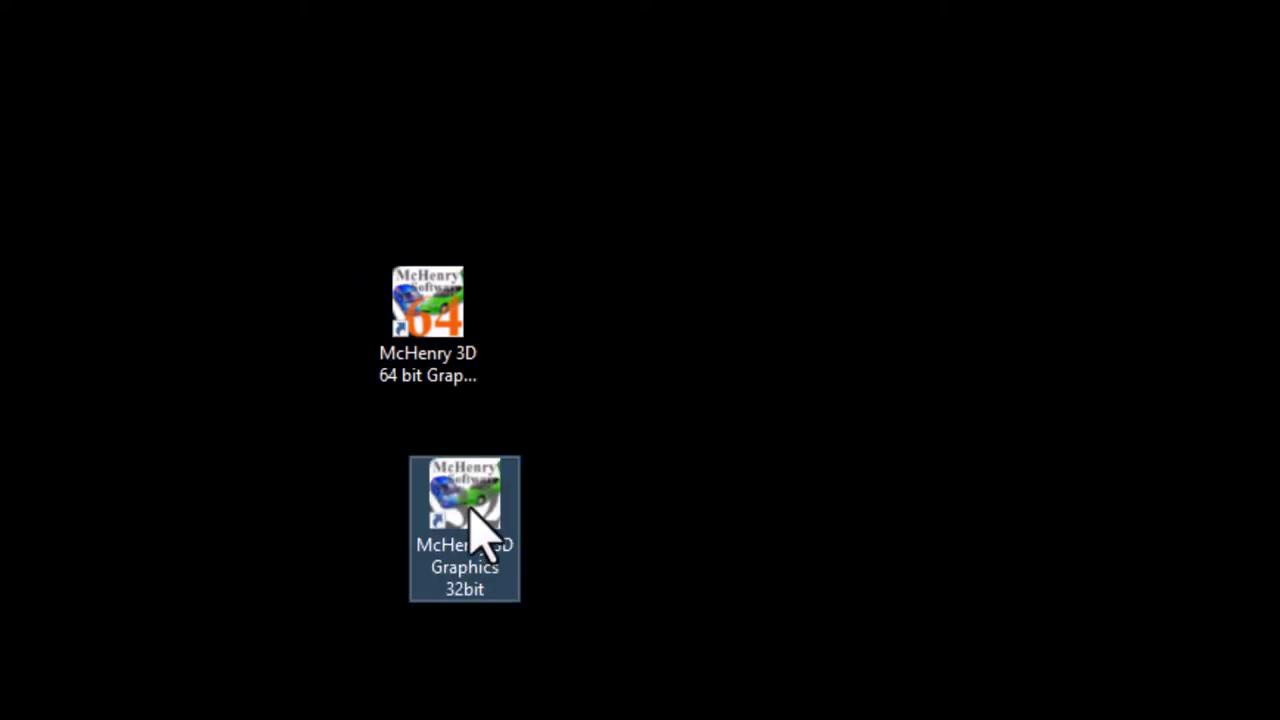
key(Delete)
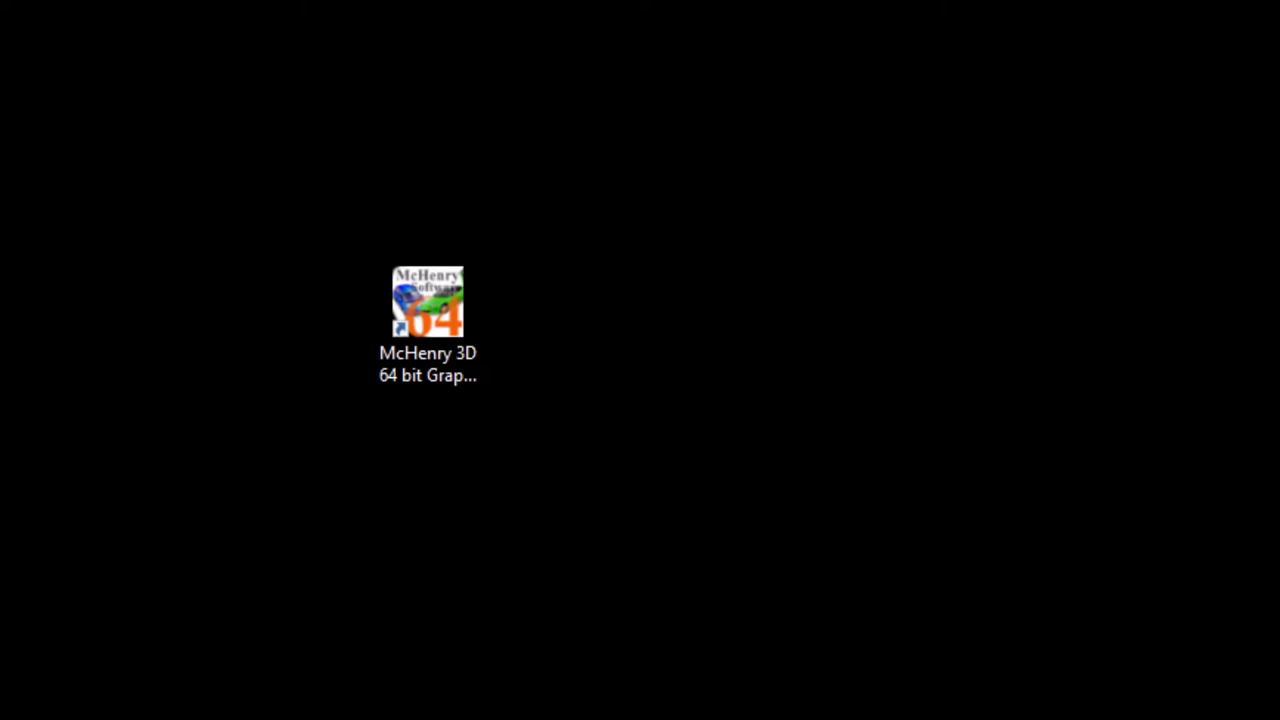
Launch McHenry 3D 64 bit Graphics from its desktop shortcut and play the Rusty Paper Crash animation
double_click(428, 305)
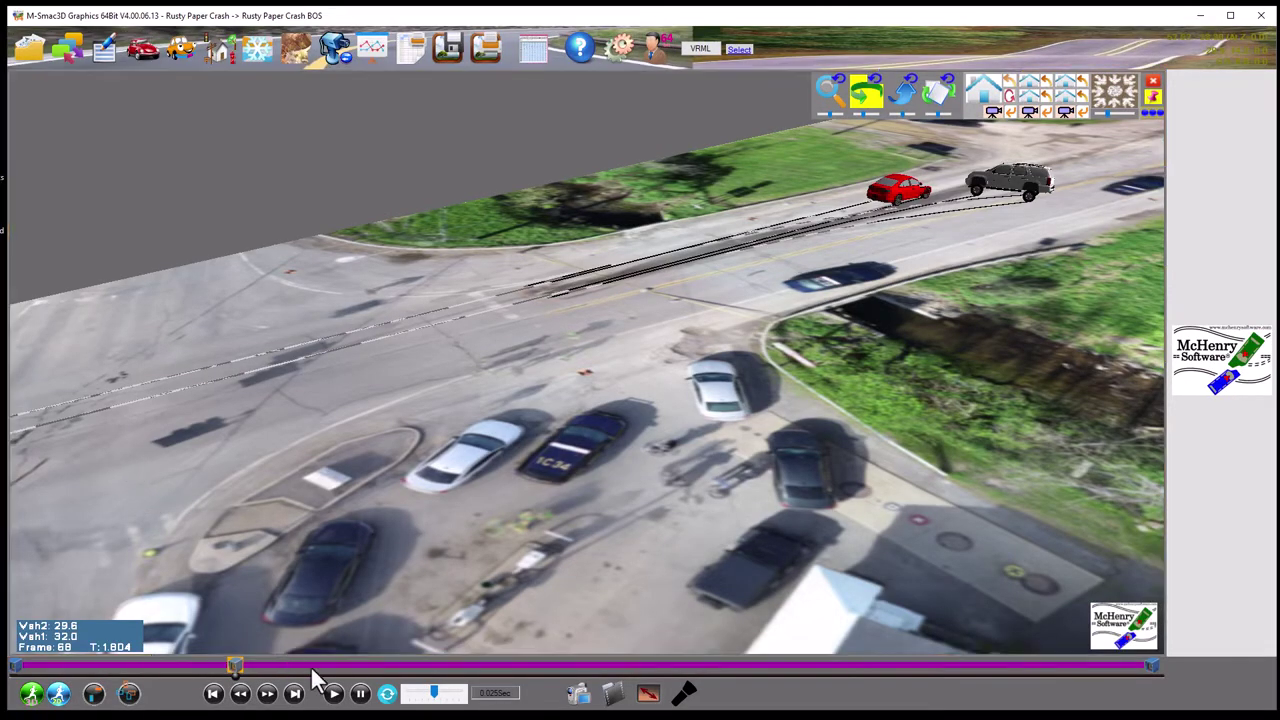
click(333, 693)
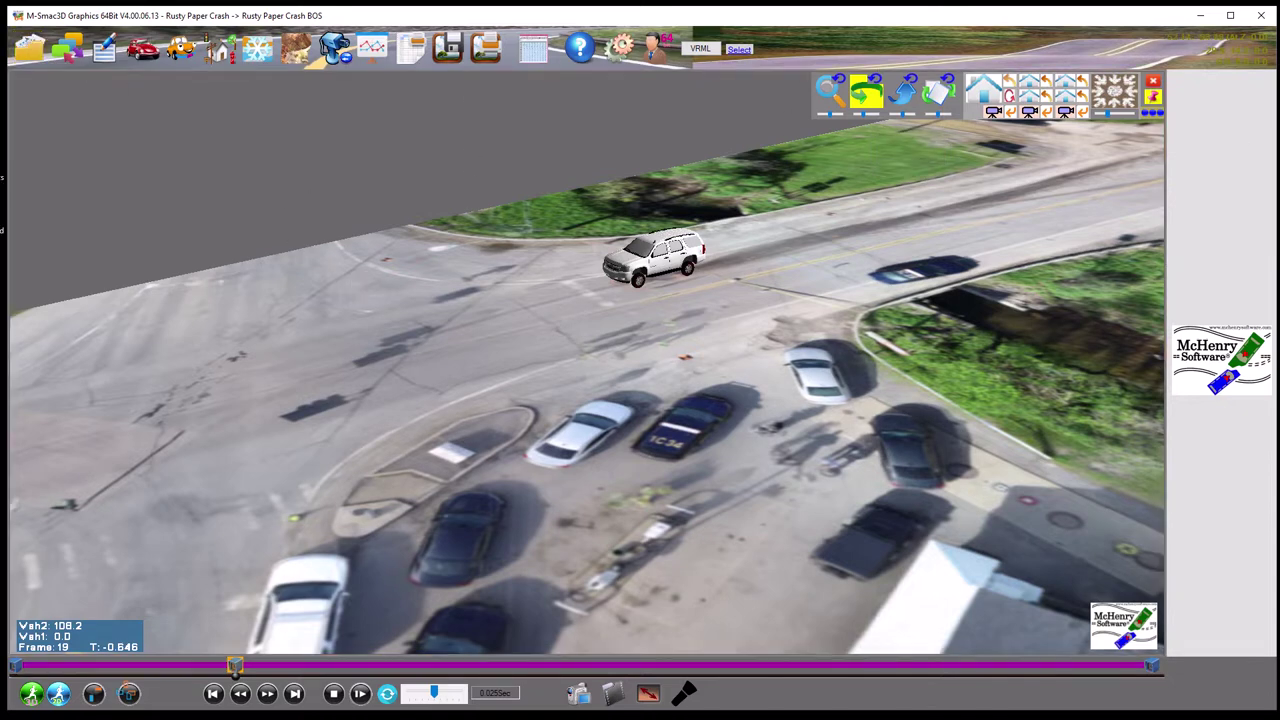
Open the McHenry Forum in the browser from the program's important forum topics and reposition the browser window
click(581, 48)
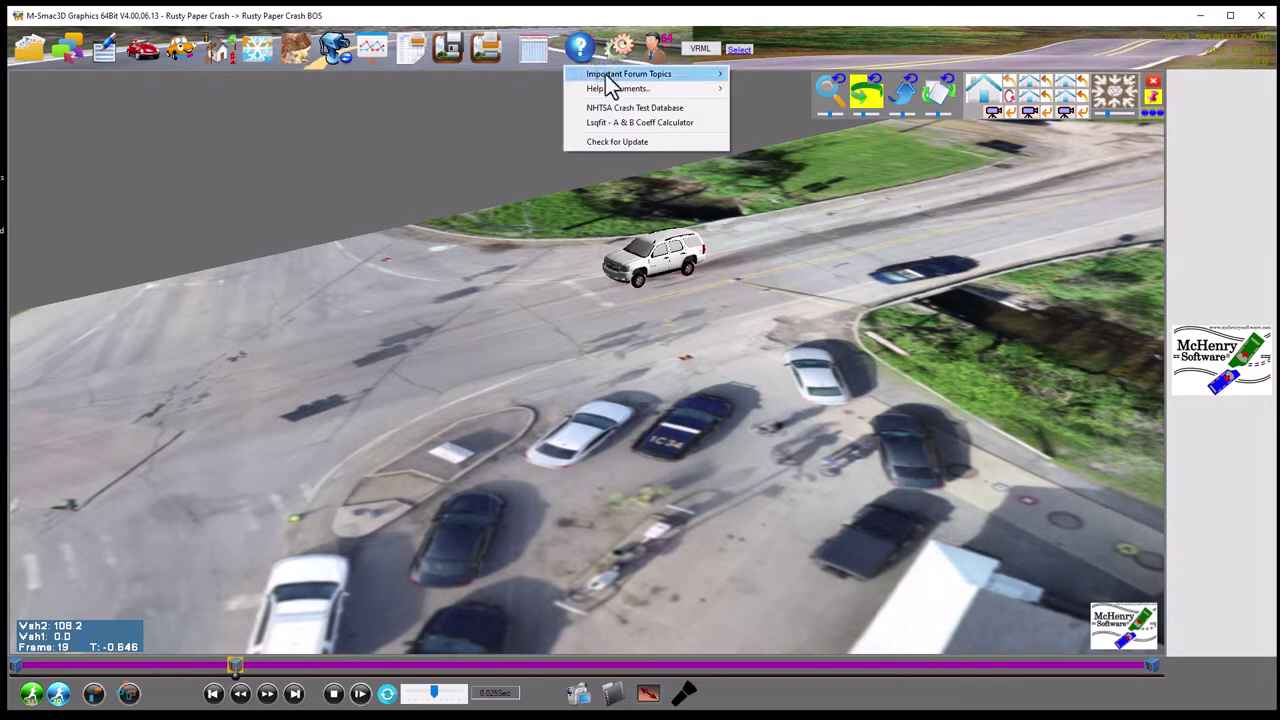
mouse_move(610, 77)
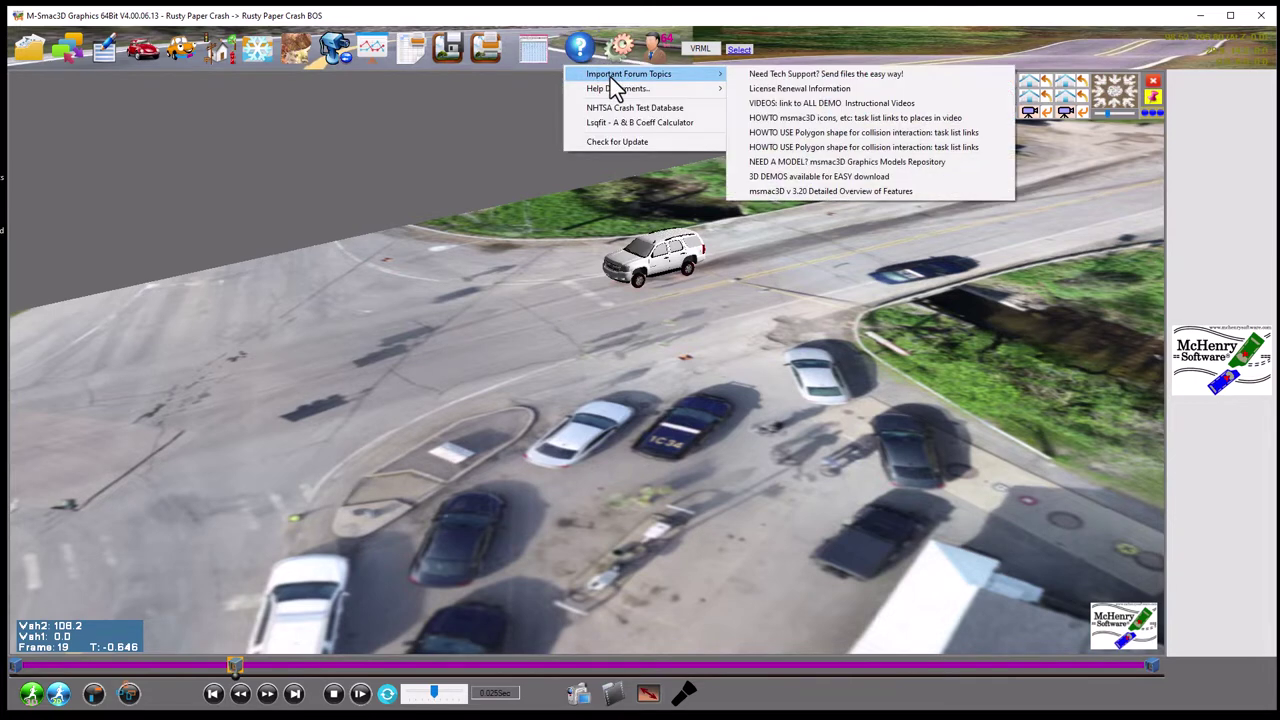
click(800, 100)
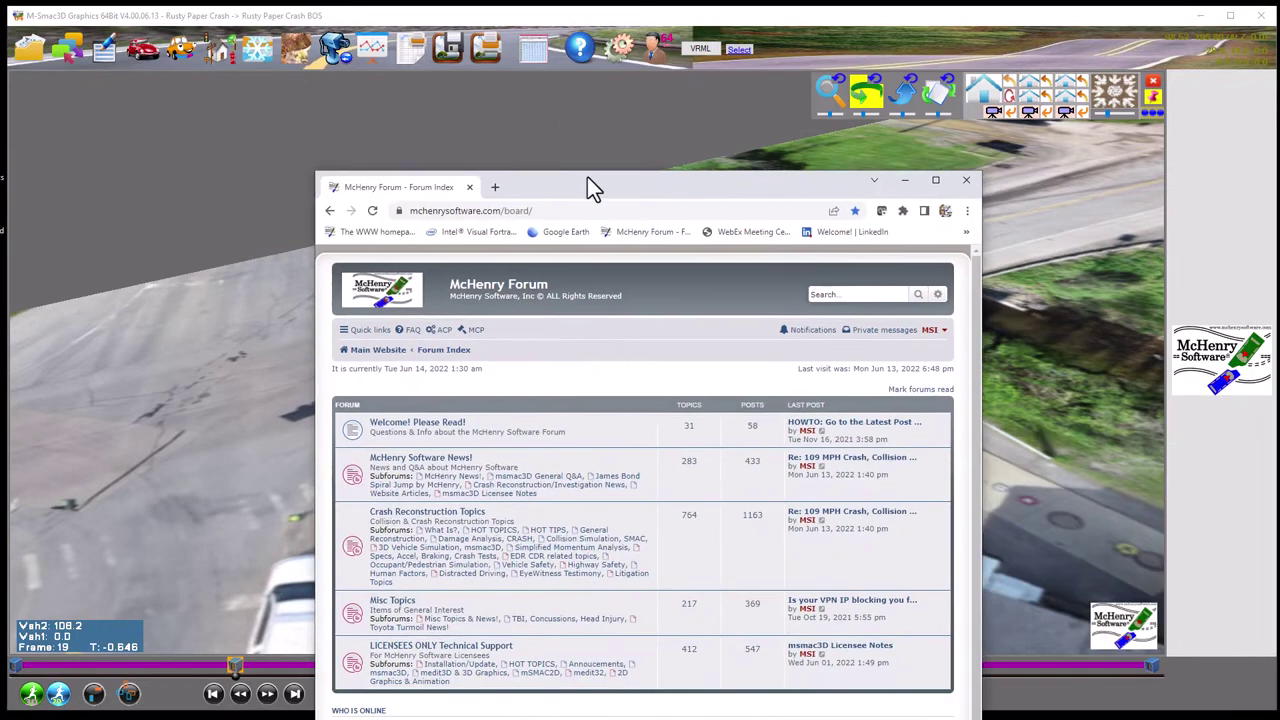
drag(593, 186, 487, 96)
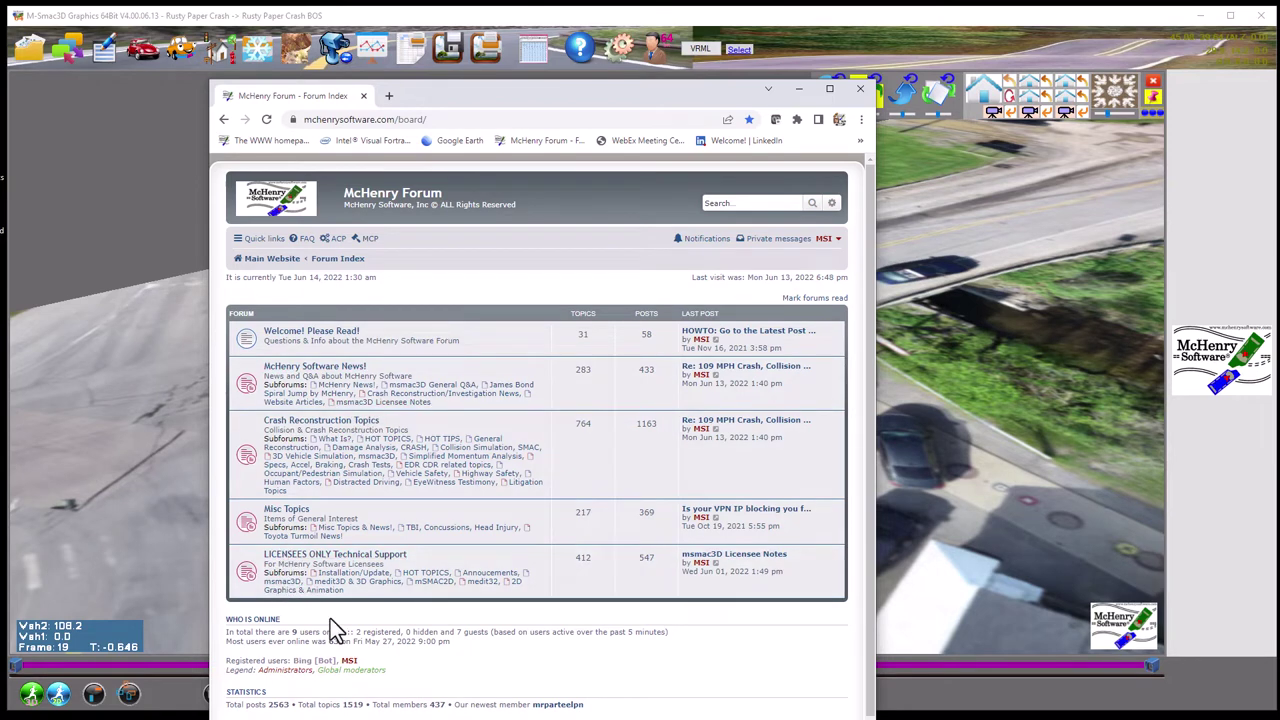
Review the msmac3D Licensee Notes and LICENSEES ONLY Technical Support forums, and minimize the browser to return to M-Smac3D Graphics
click(382, 404)
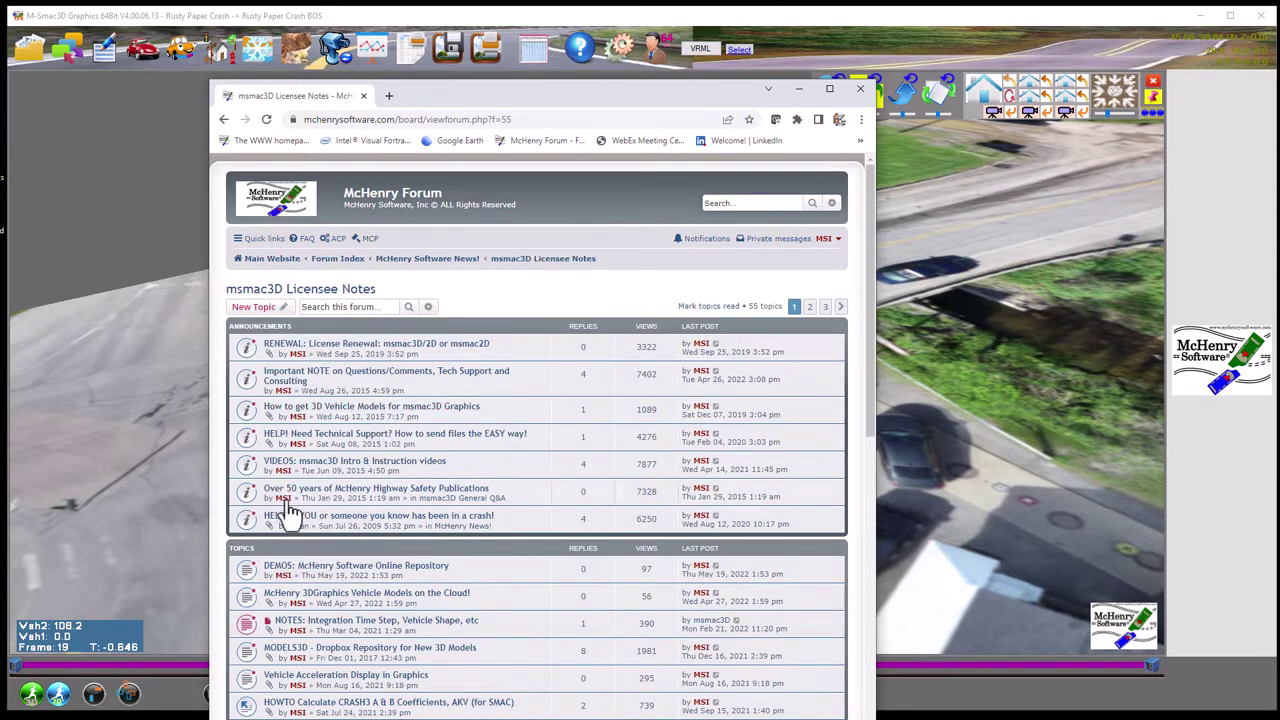
click(224, 120)
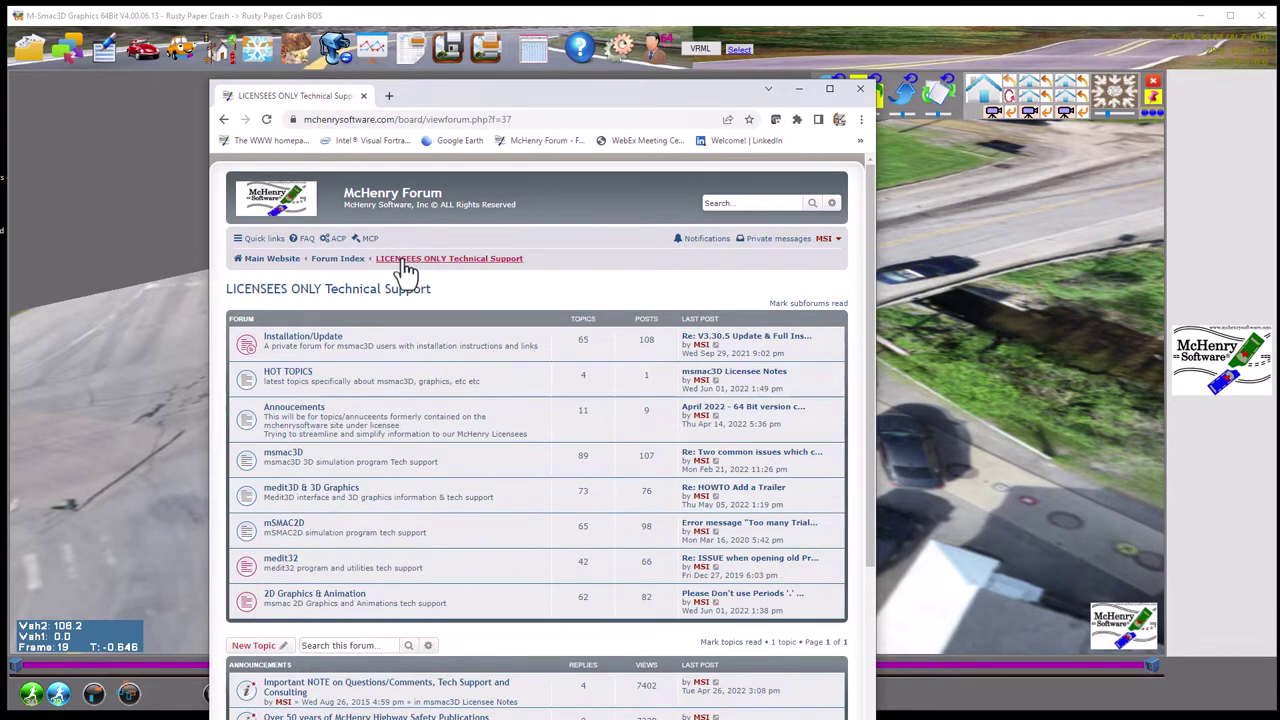
click(348, 262)
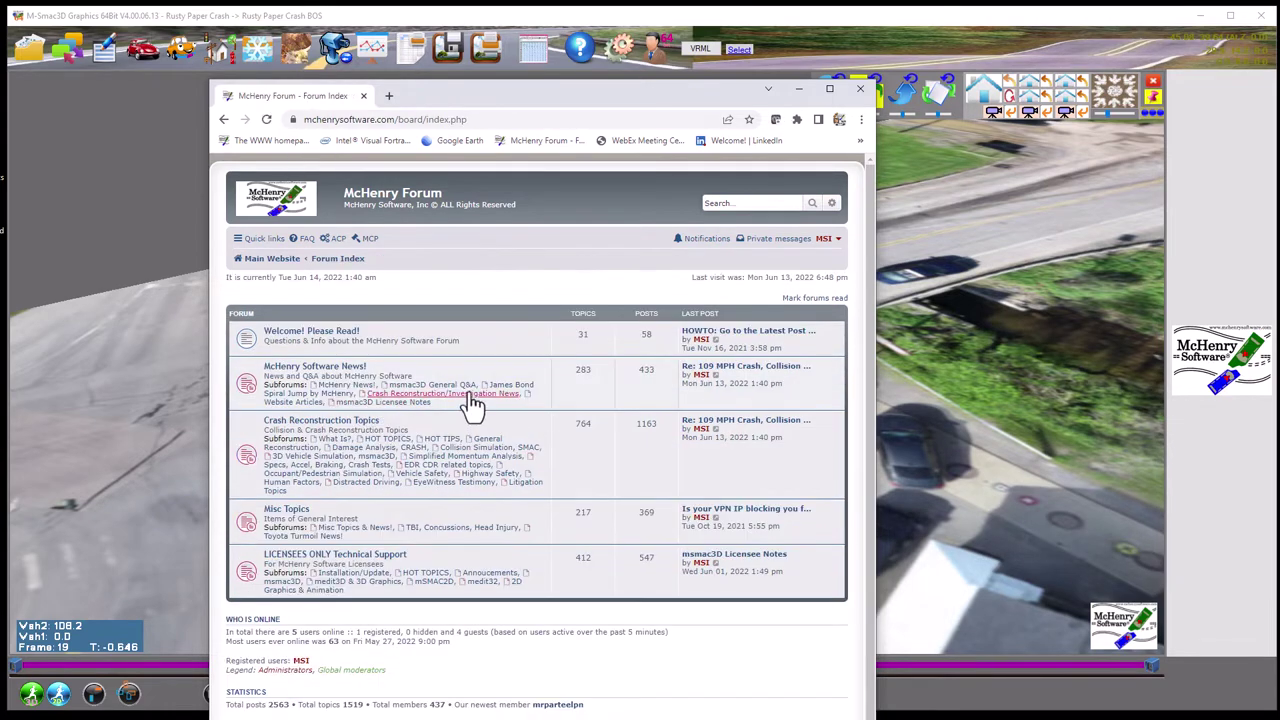
click(354, 402)
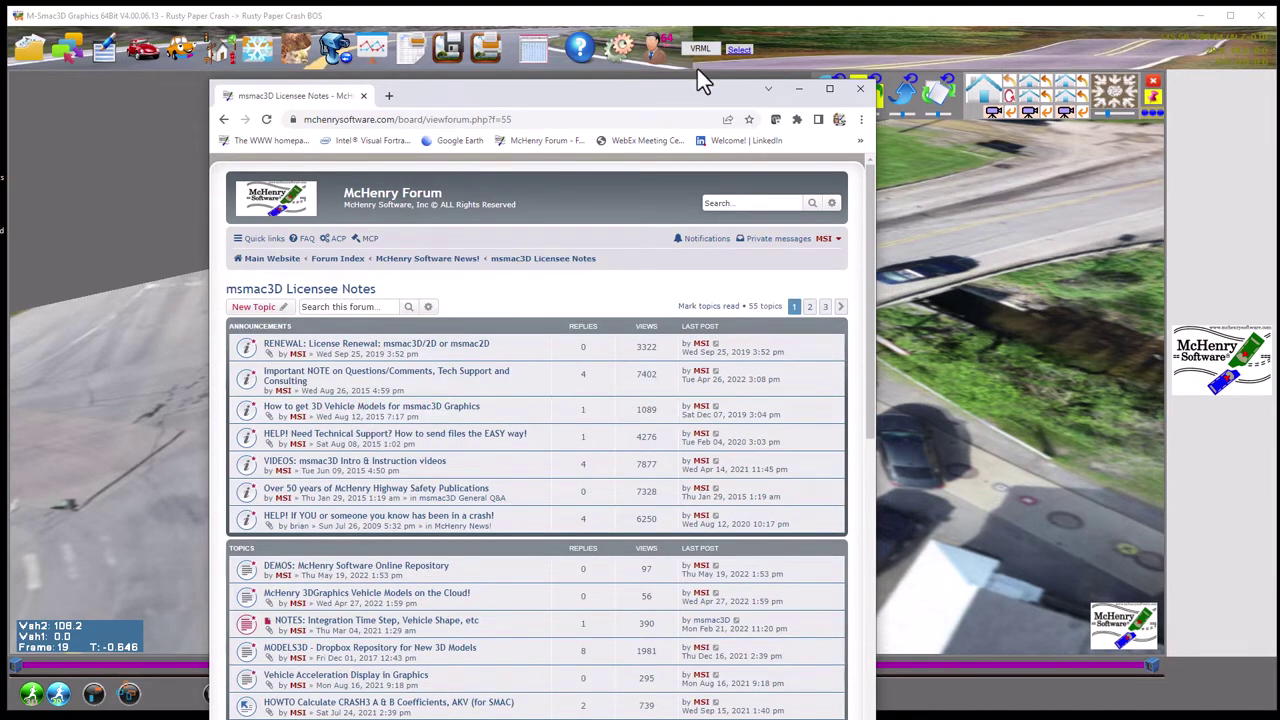
click(803, 89)
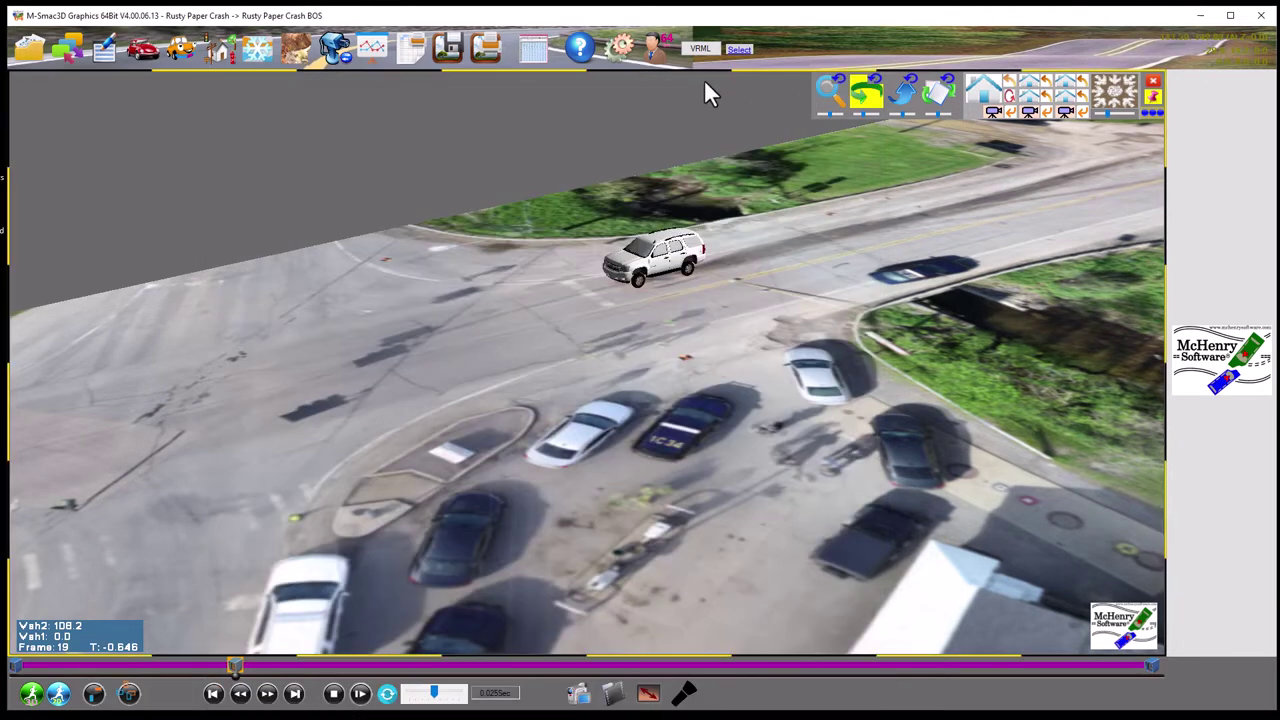
Open the forum's instructional videos list from the program help and go to the v 3.20 overview topic with task links
click(578, 52)
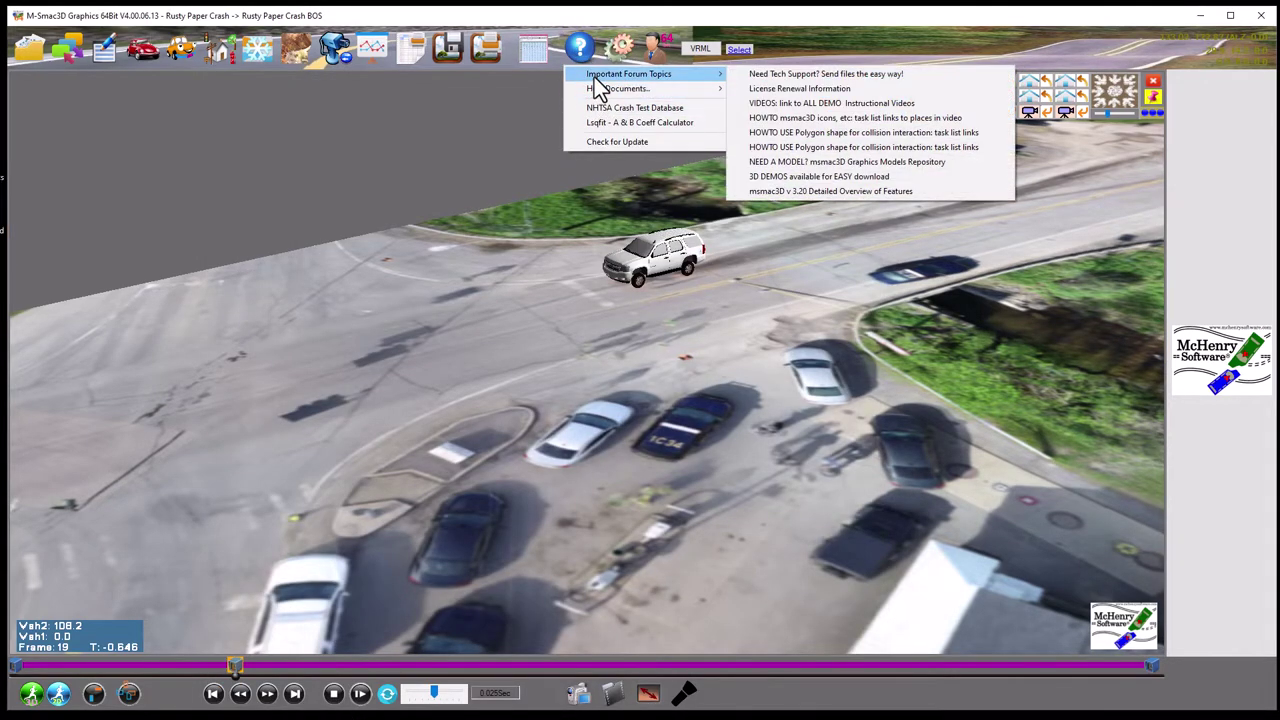
click(760, 104)
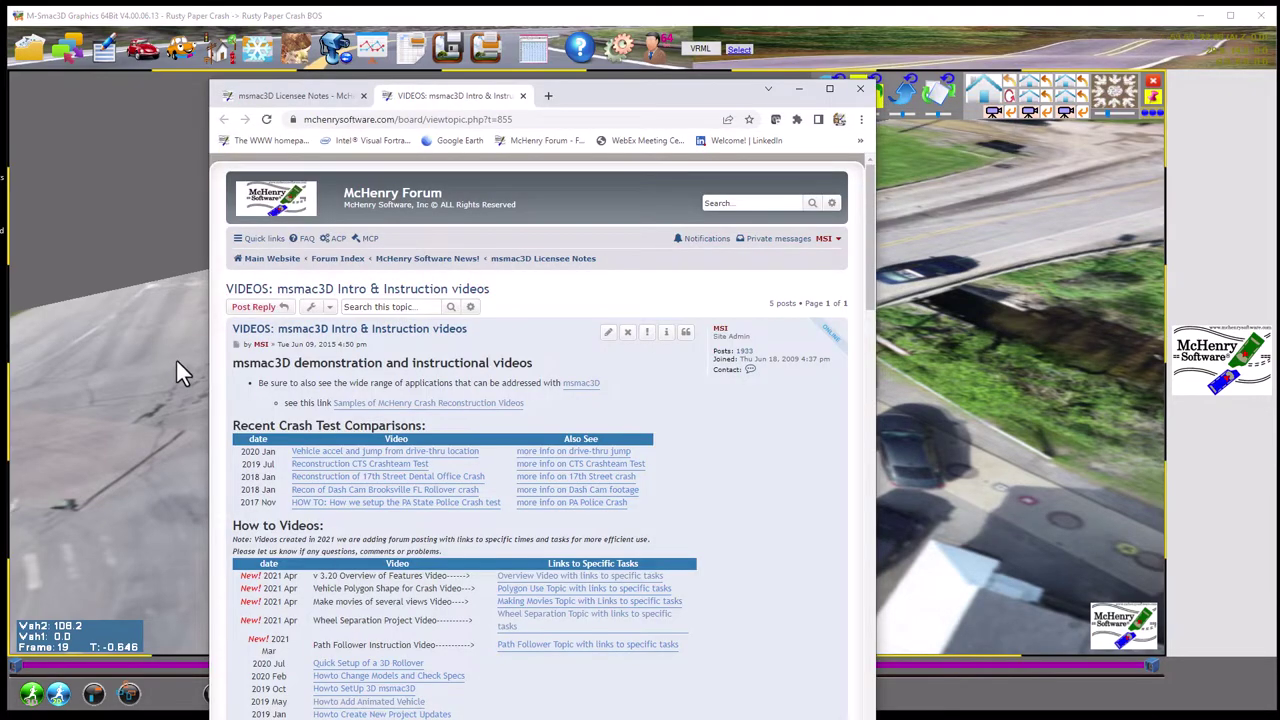
scroll(280, 361, down, 3)
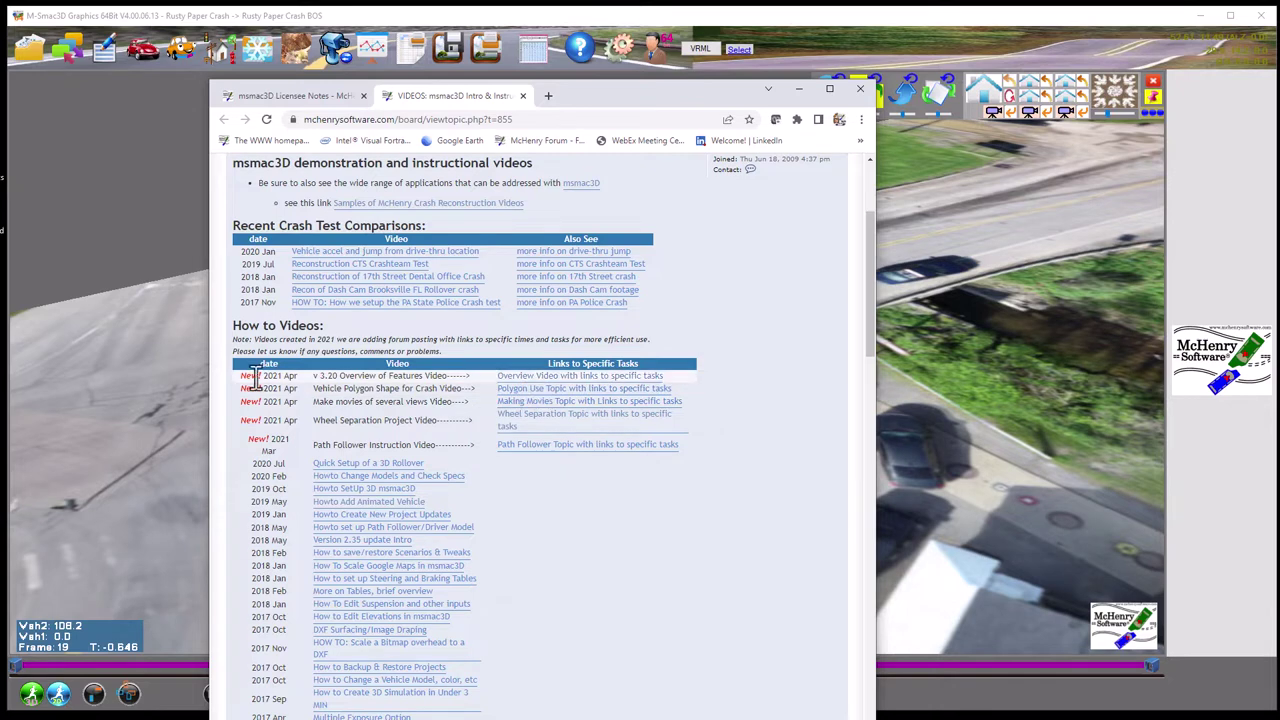
click(515, 383)
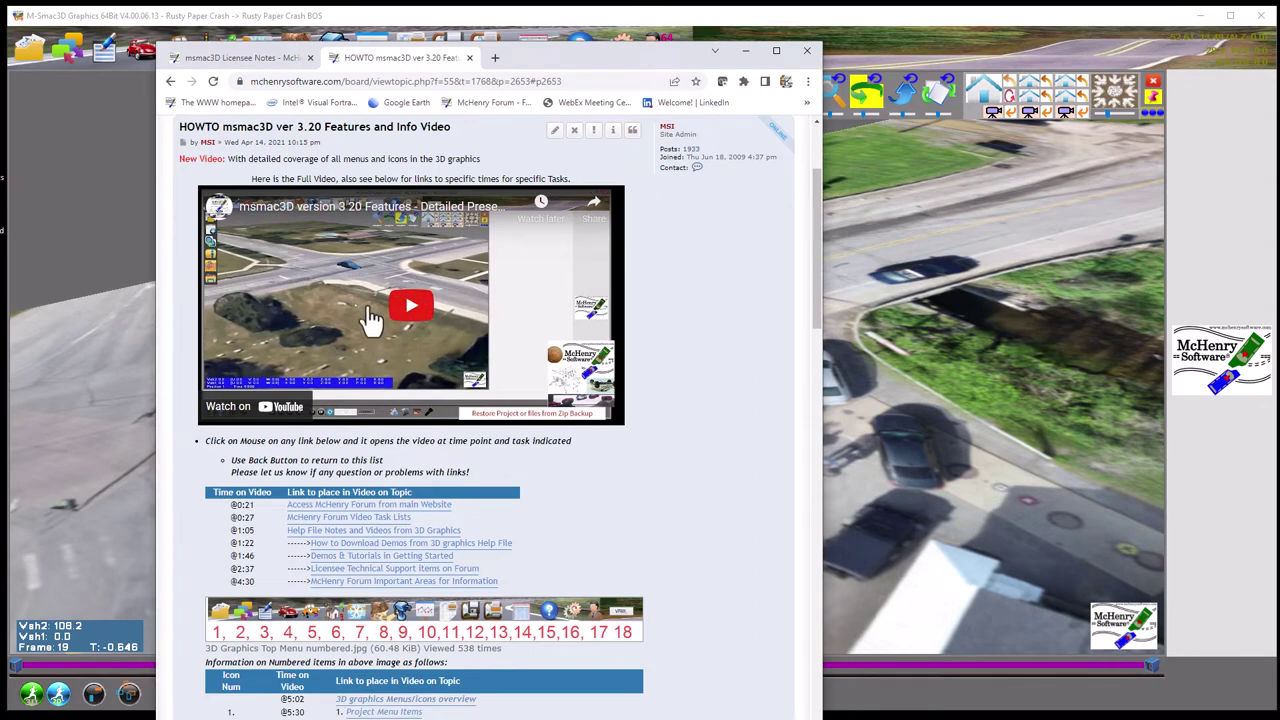
Find the New Project link in the version 3.20 task list and briefly play that part of the video
scroll(372, 327, down, 2)
scroll(372, 327, down, 3)
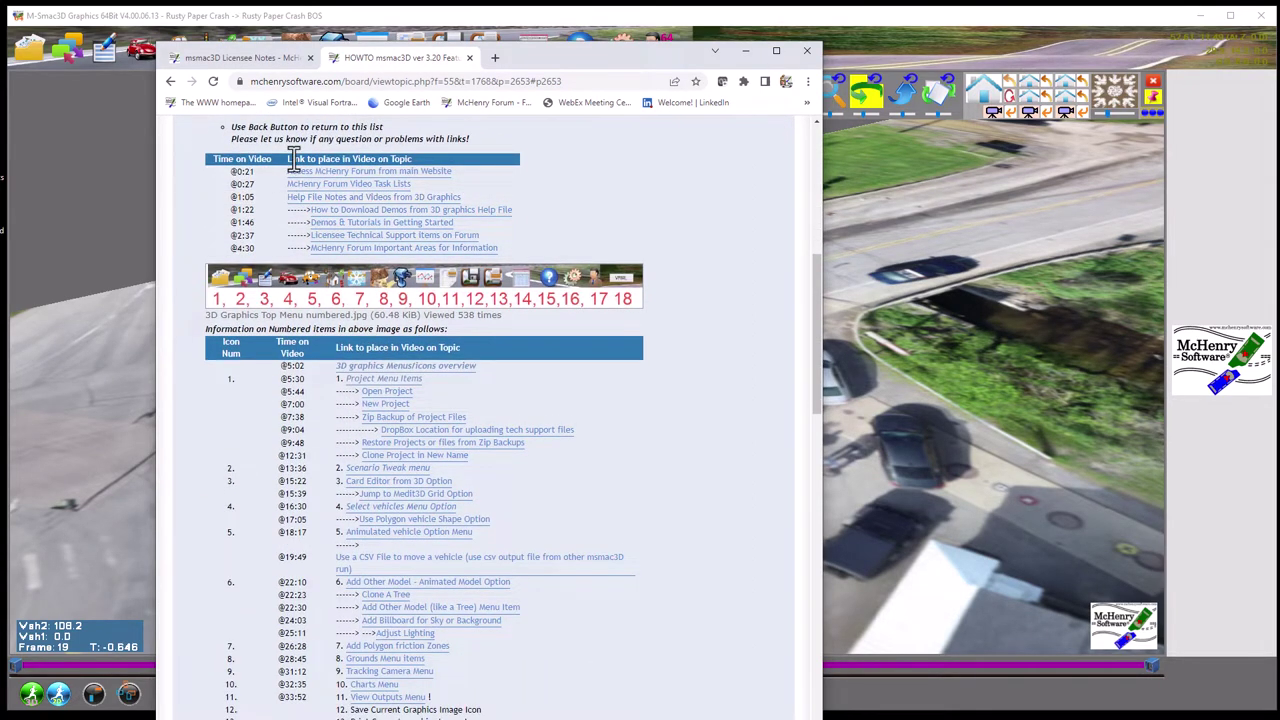
scroll(430, 505, down, 2)
scroll(420, 497, down, 1)
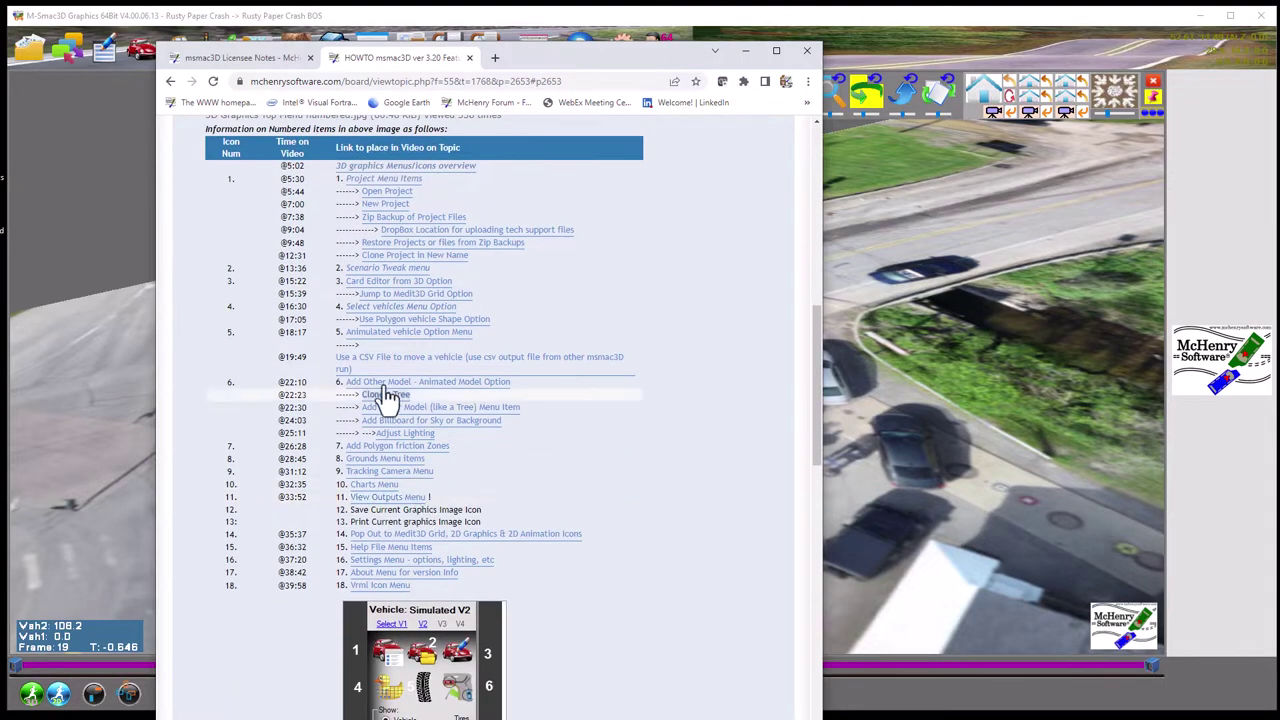
scroll(371, 348, up, 1)
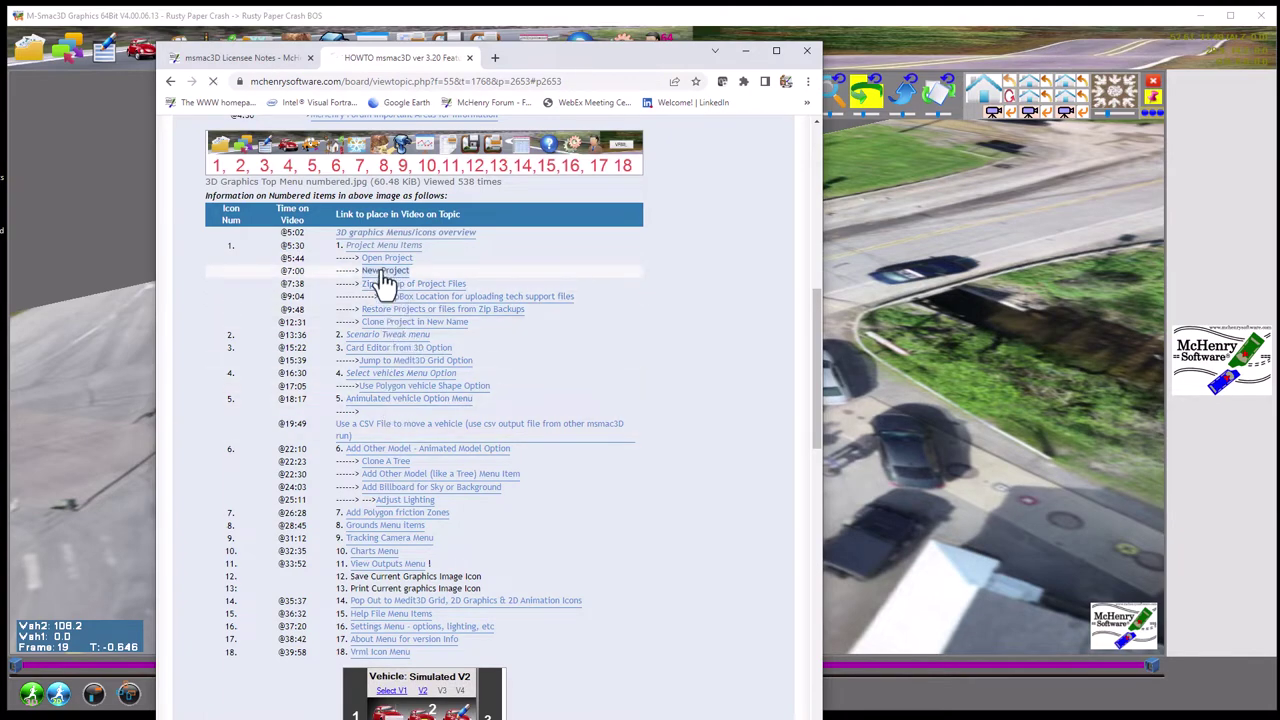
click(383, 272)
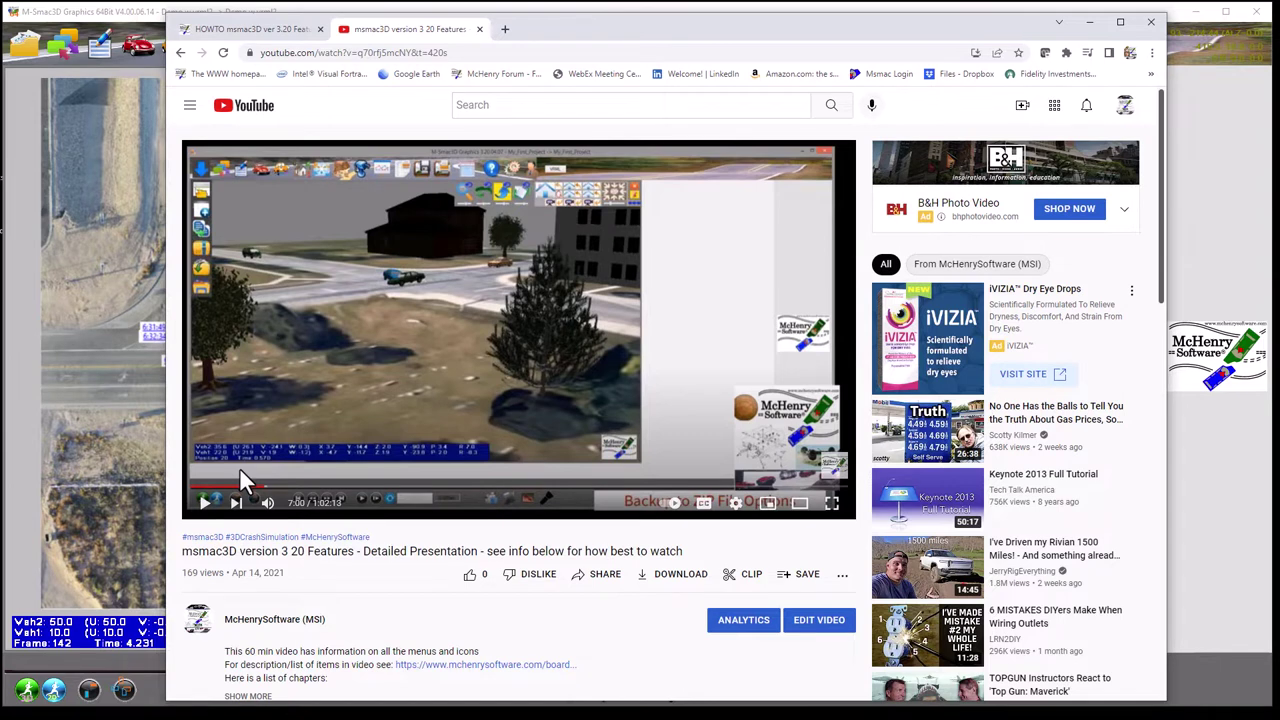
click(203, 503)
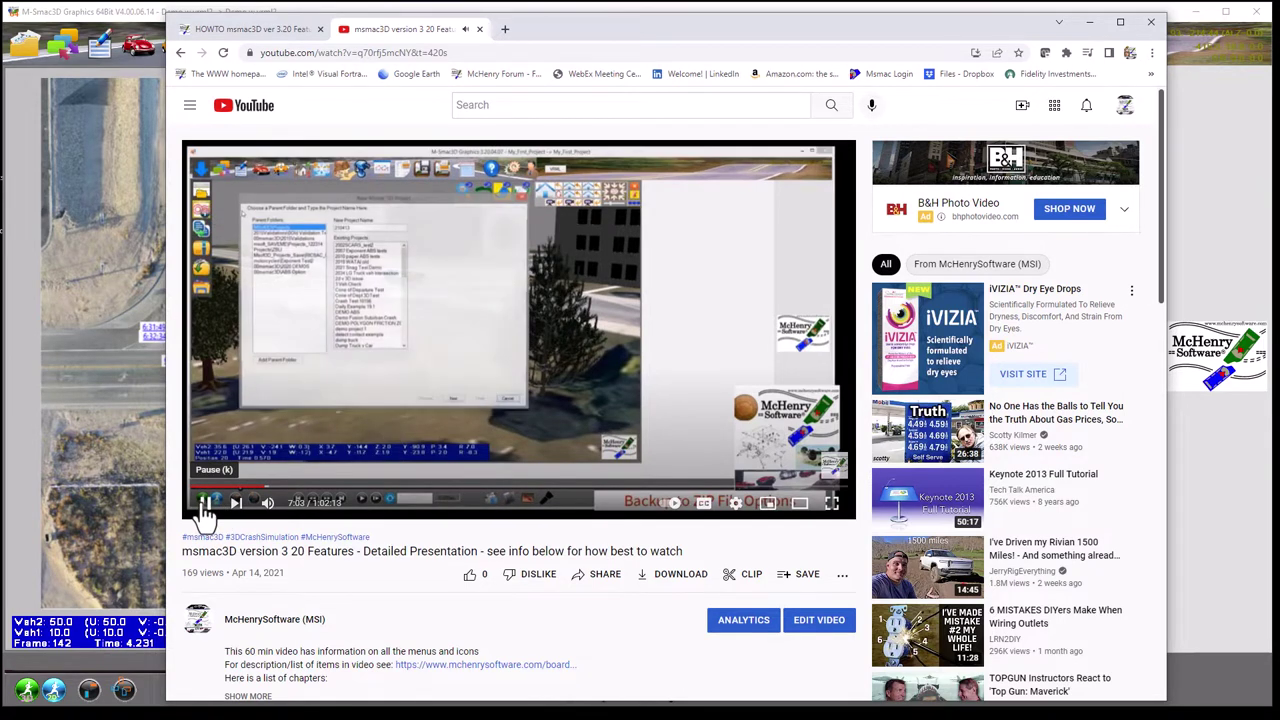
click(205, 509)
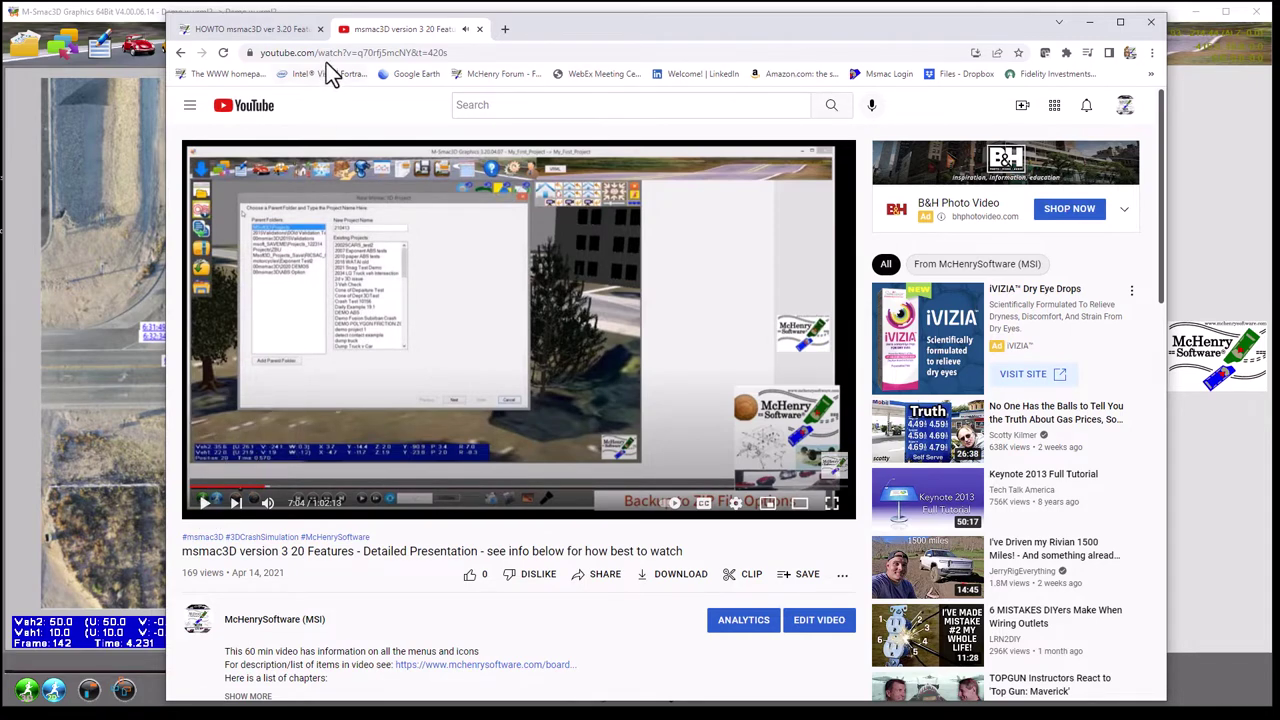
Return to the task list and briefly play the Clone A Tree part of the video
click(181, 53)
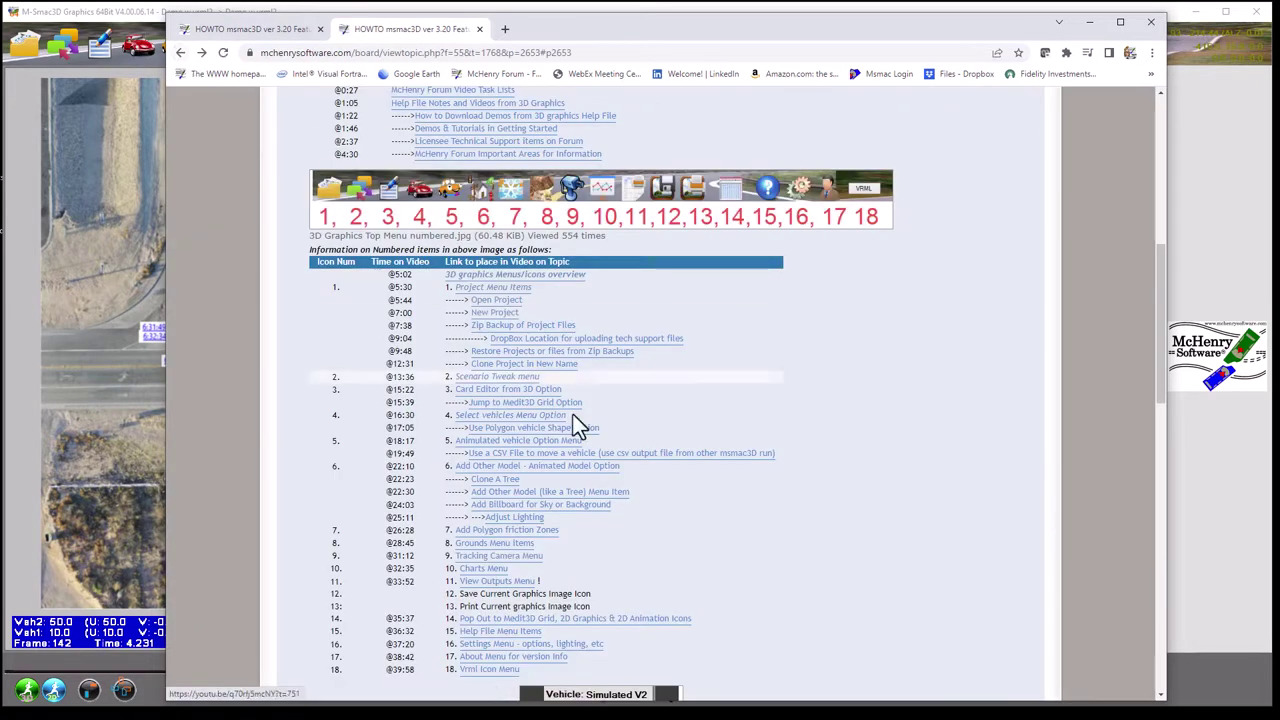
scroll(508, 486, down, 2)
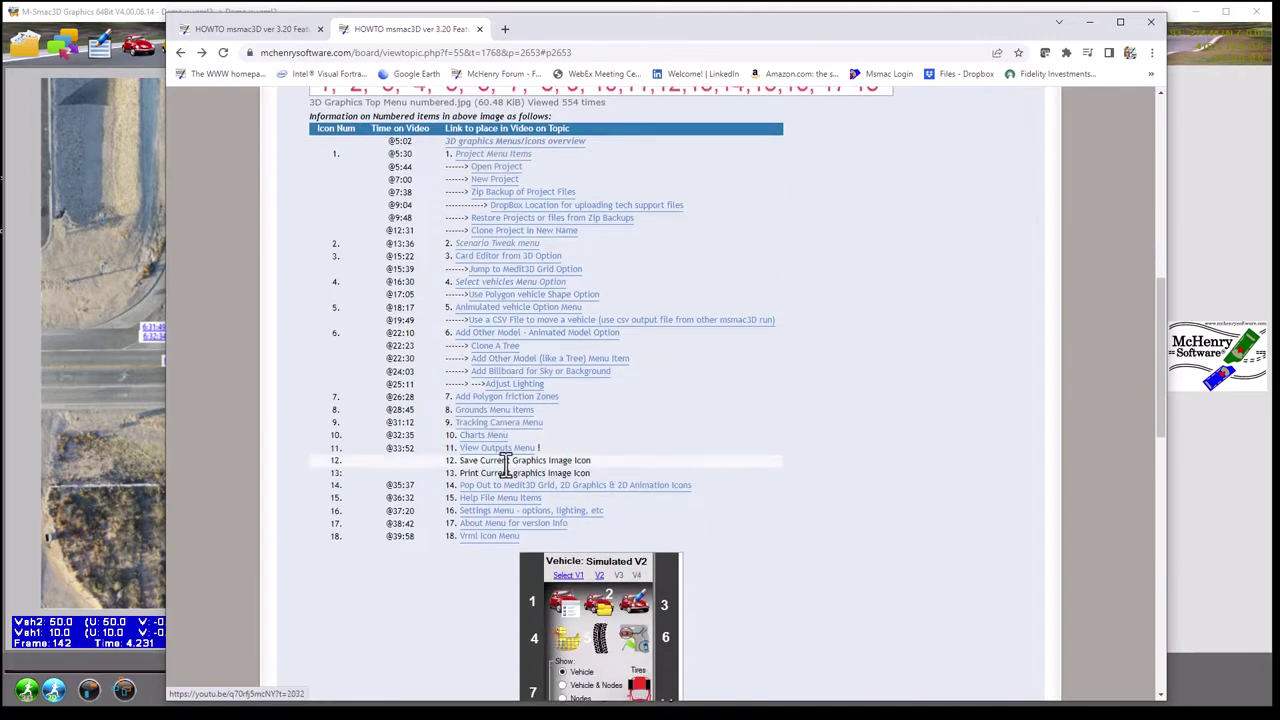
click(490, 350)
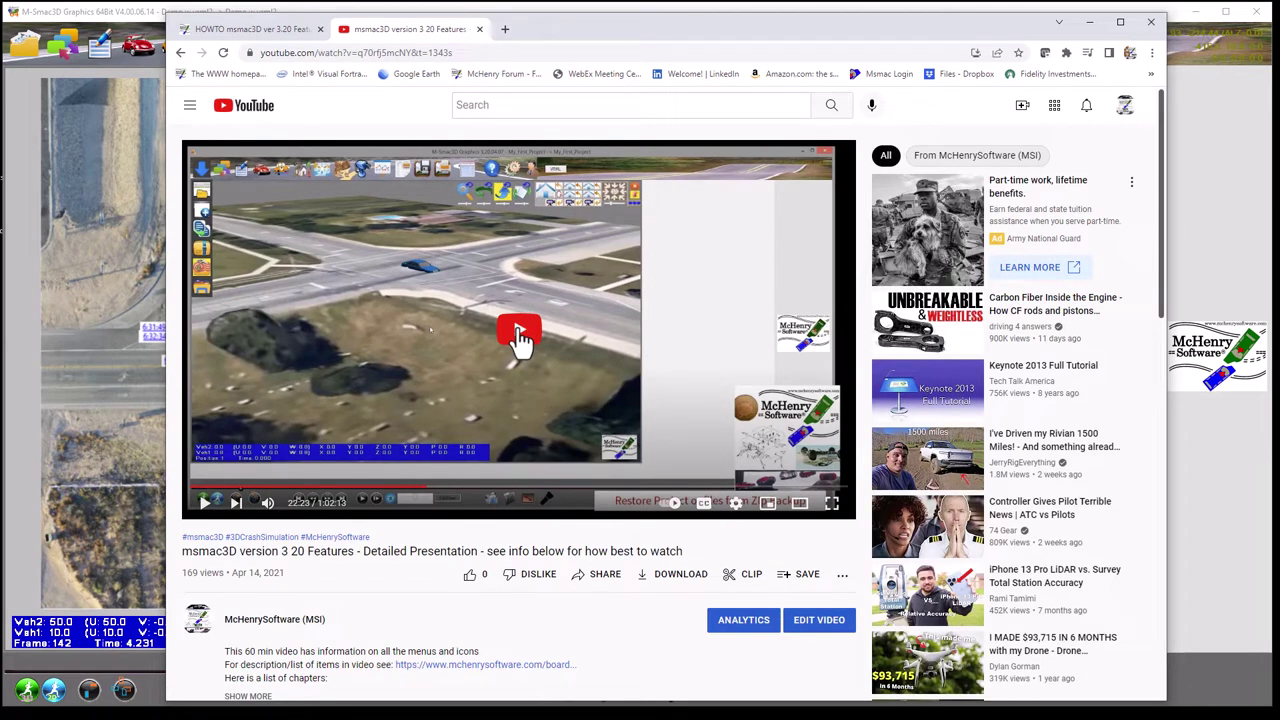
click(520, 333)
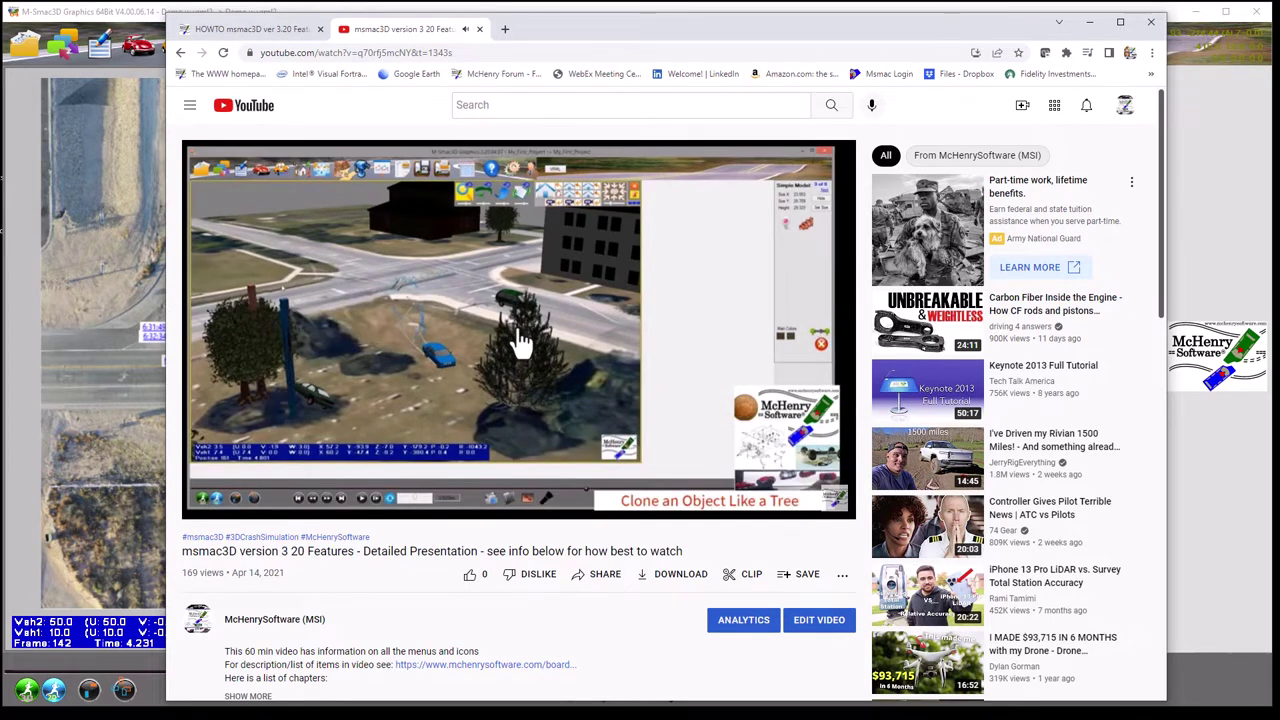
click(205, 503)
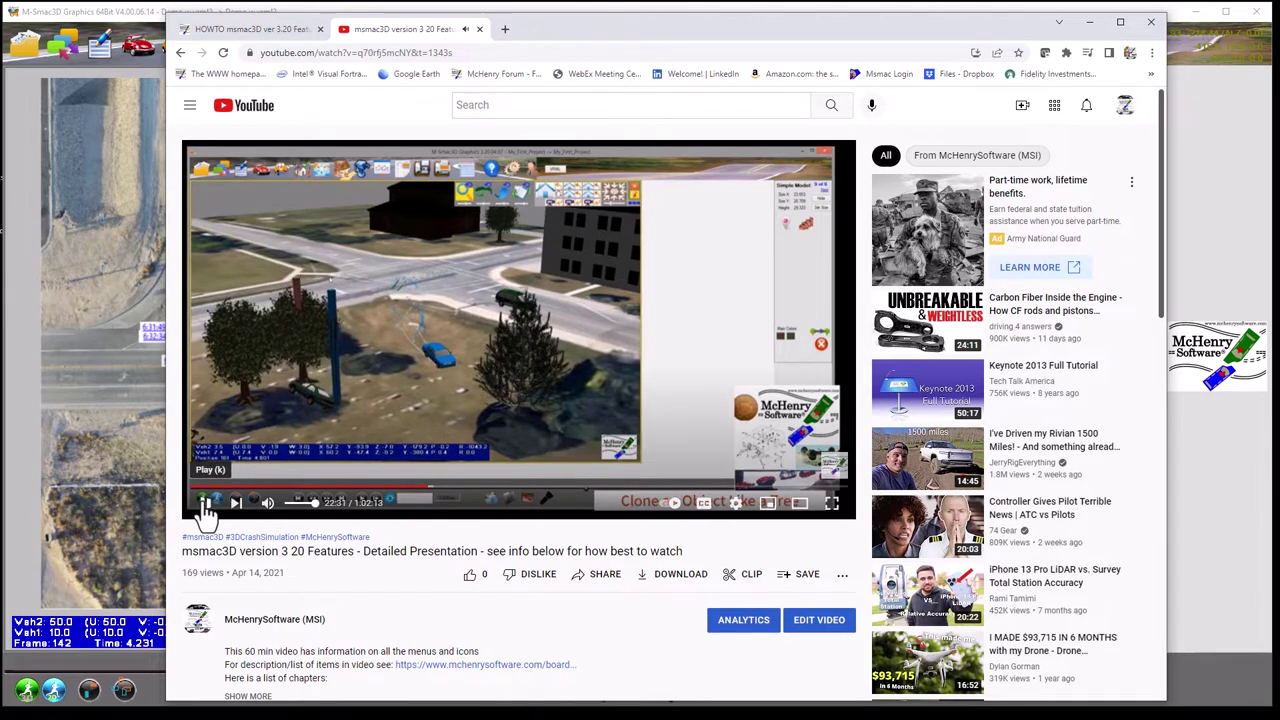
Go back to the version 3.20 topic and examine its numbered menu icons and timed video links
click(179, 54)
scroll(621, 415, up, 4)
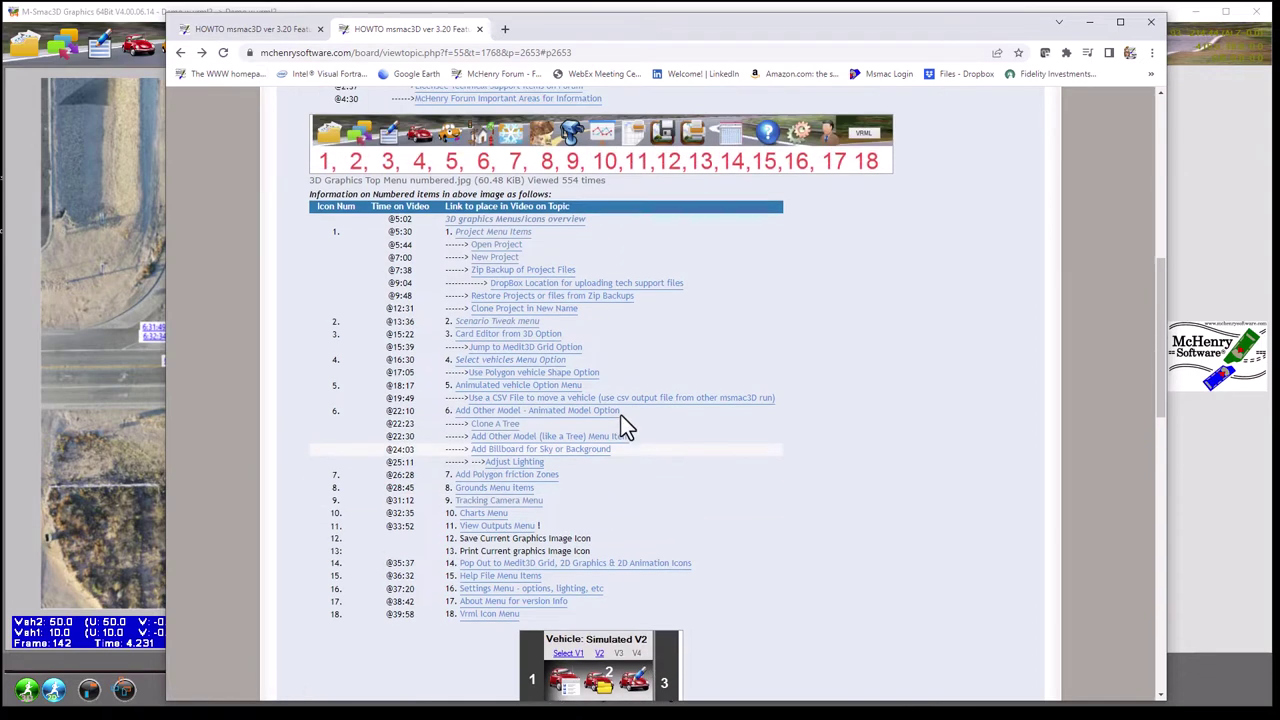
scroll(621, 415, down, 2)
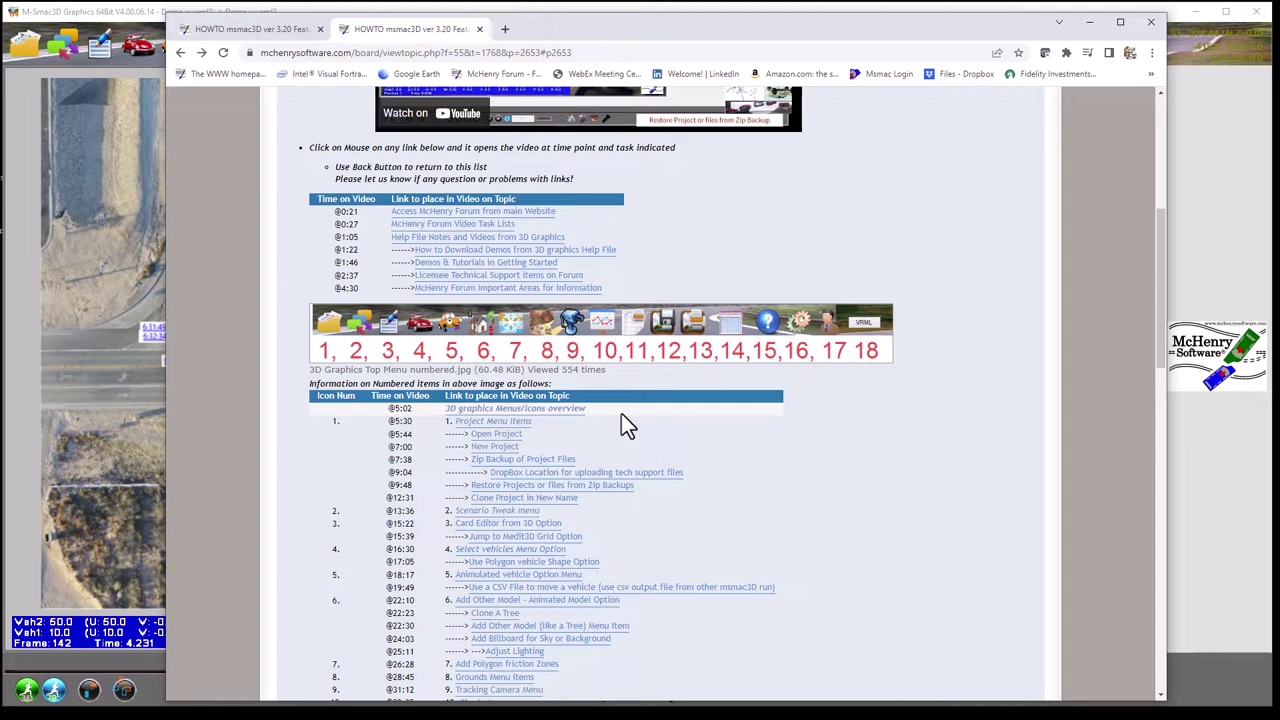
scroll(689, 440, down, 2)
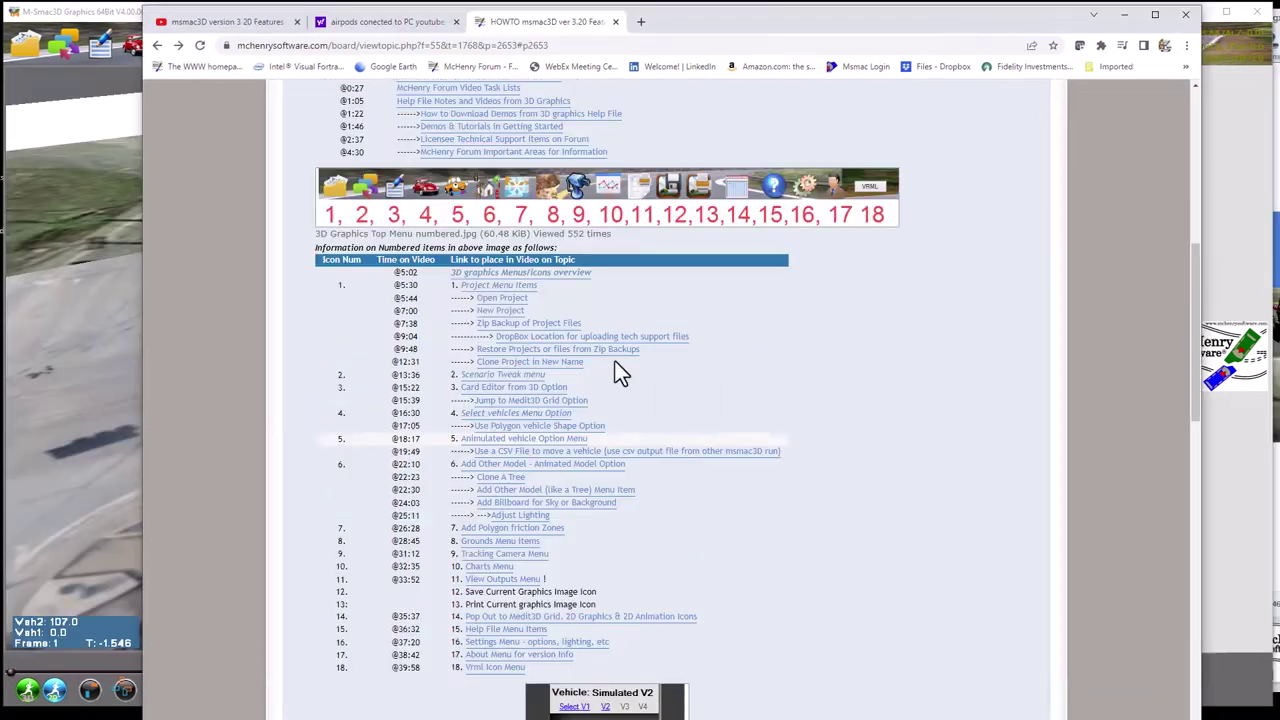
scroll(615, 362, up, 3)
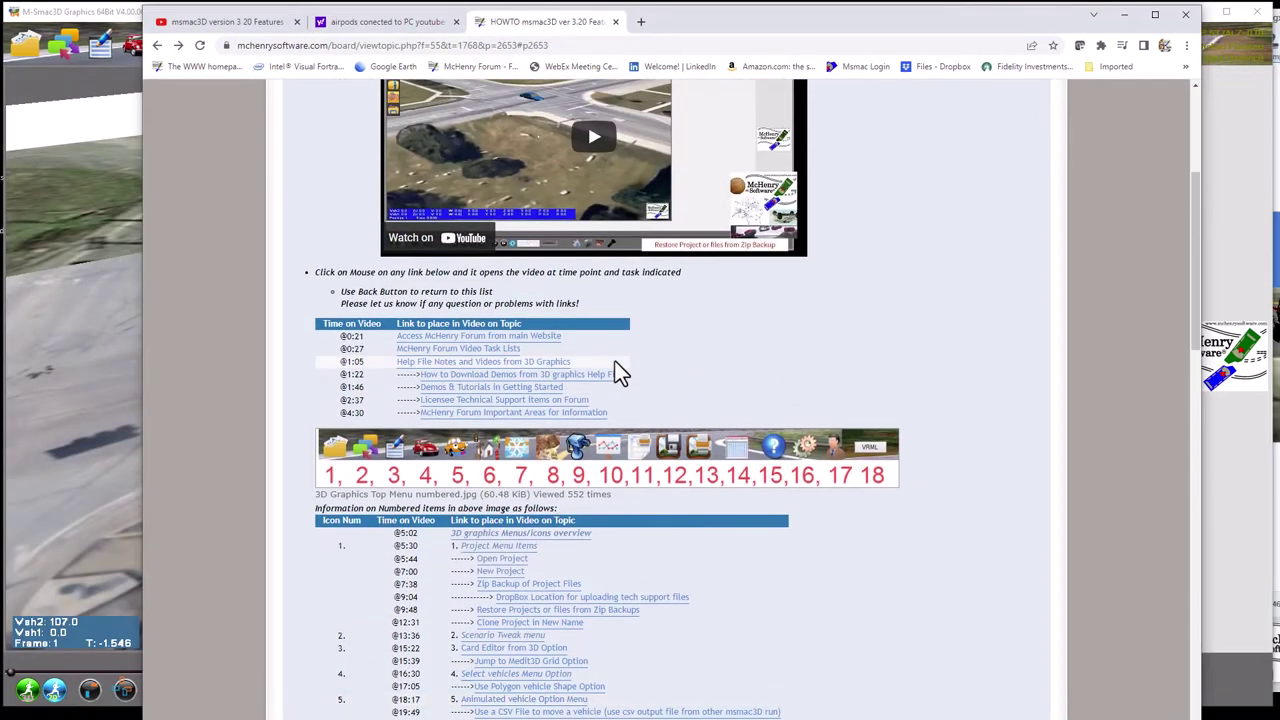
Open the version 3.20 topic's full overview video on YouTube and pause it
scroll(608, 323, up, 3)
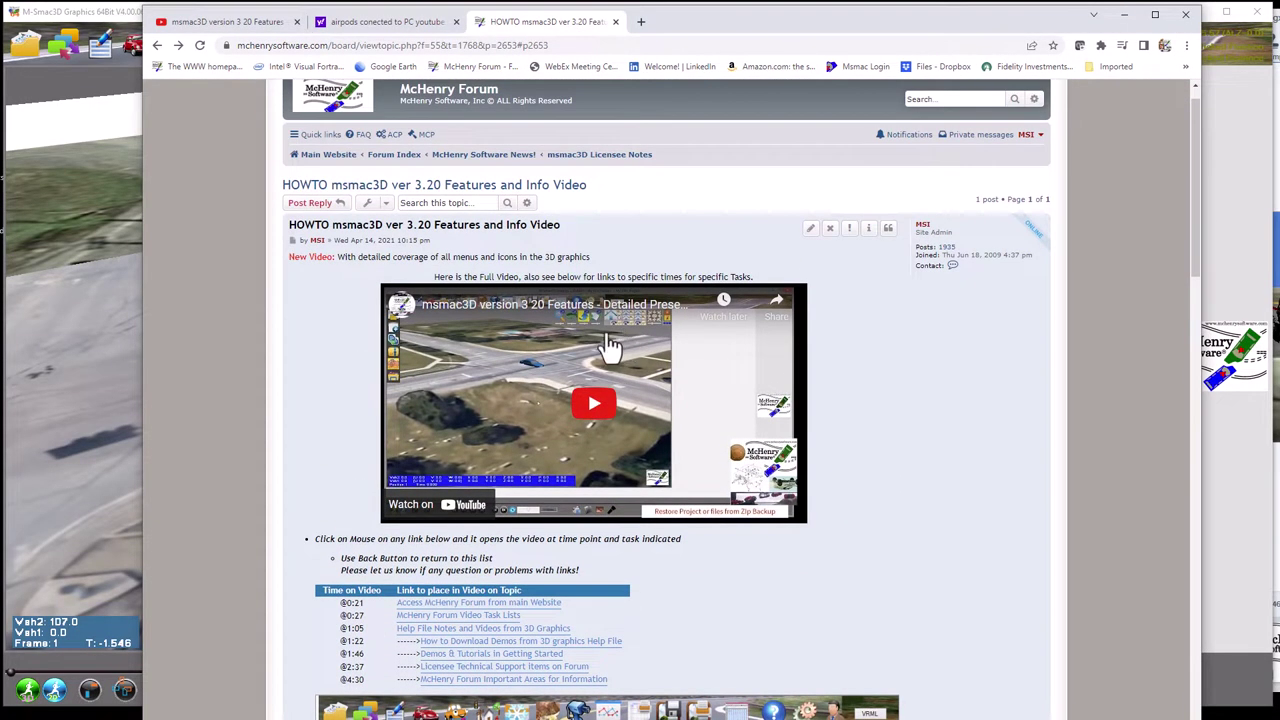
click(470, 508)
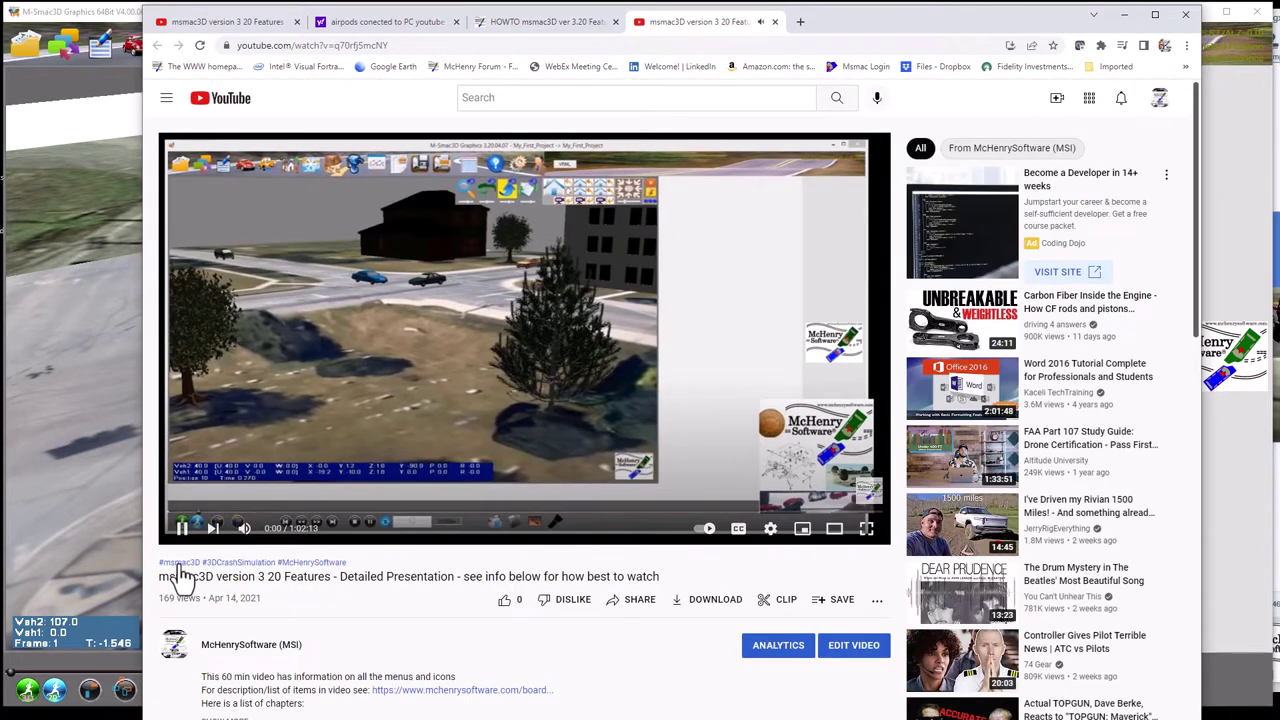
click(182, 528)
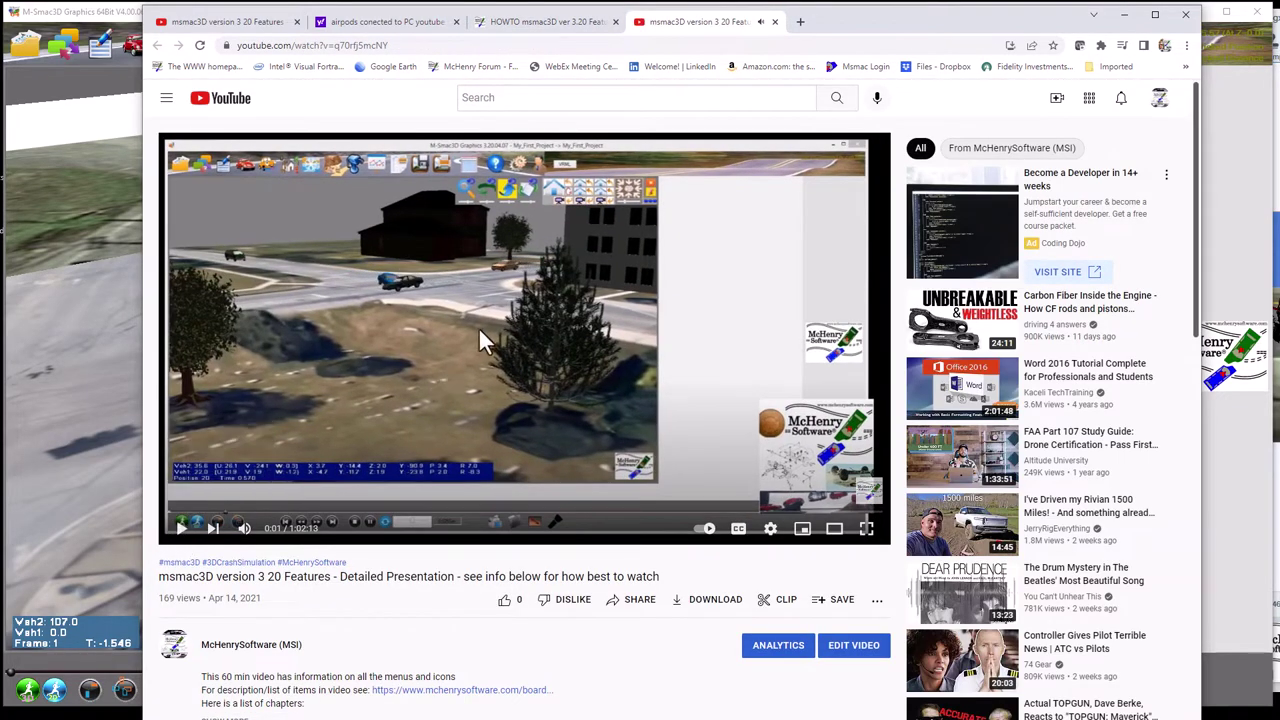
Expand the video's description and examine its list of timed chapter links
scroll(480, 333, down, 3)
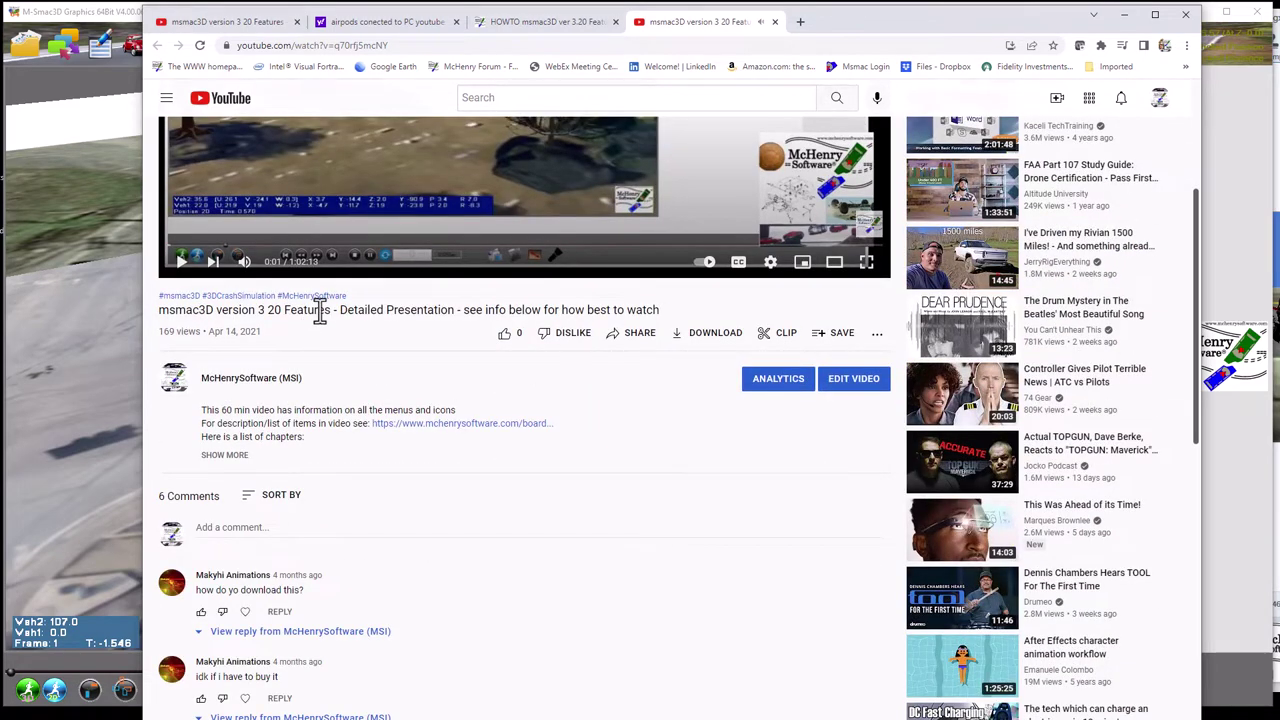
click(224, 455)
scroll(300, 445, down, 8)
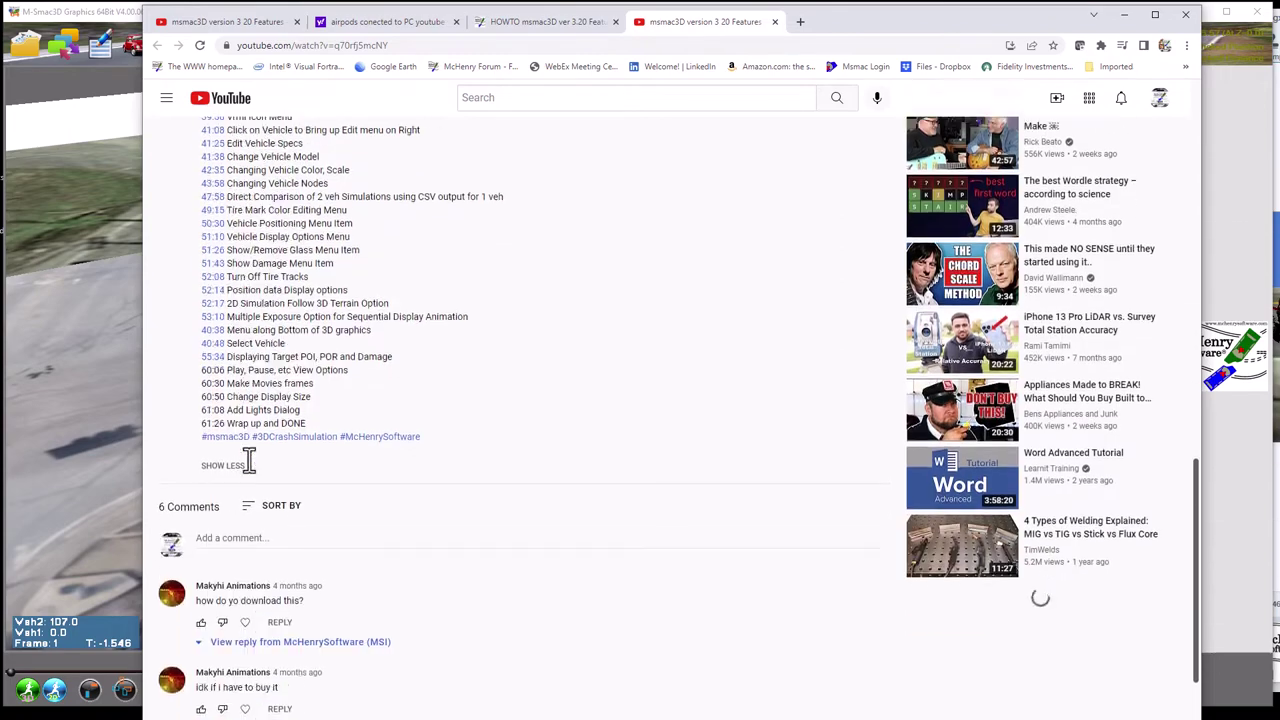
scroll(248, 458, up, 5)
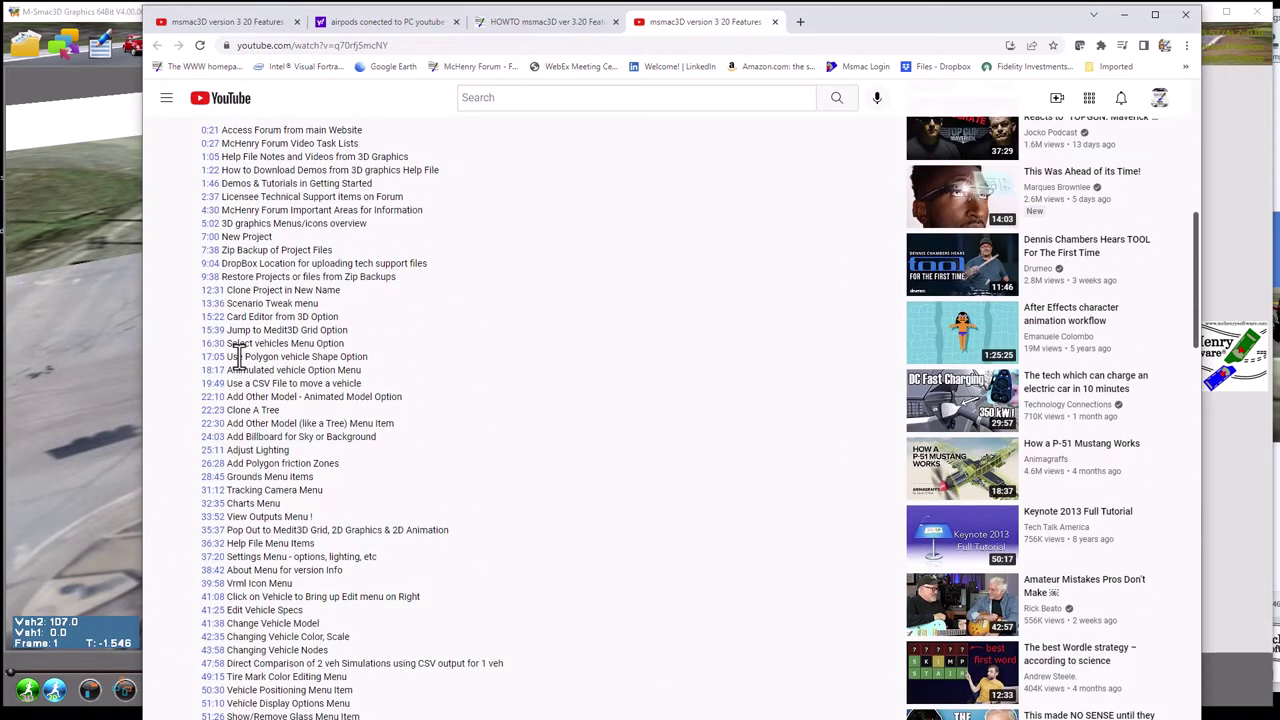
scroll(238, 357, up, 4)
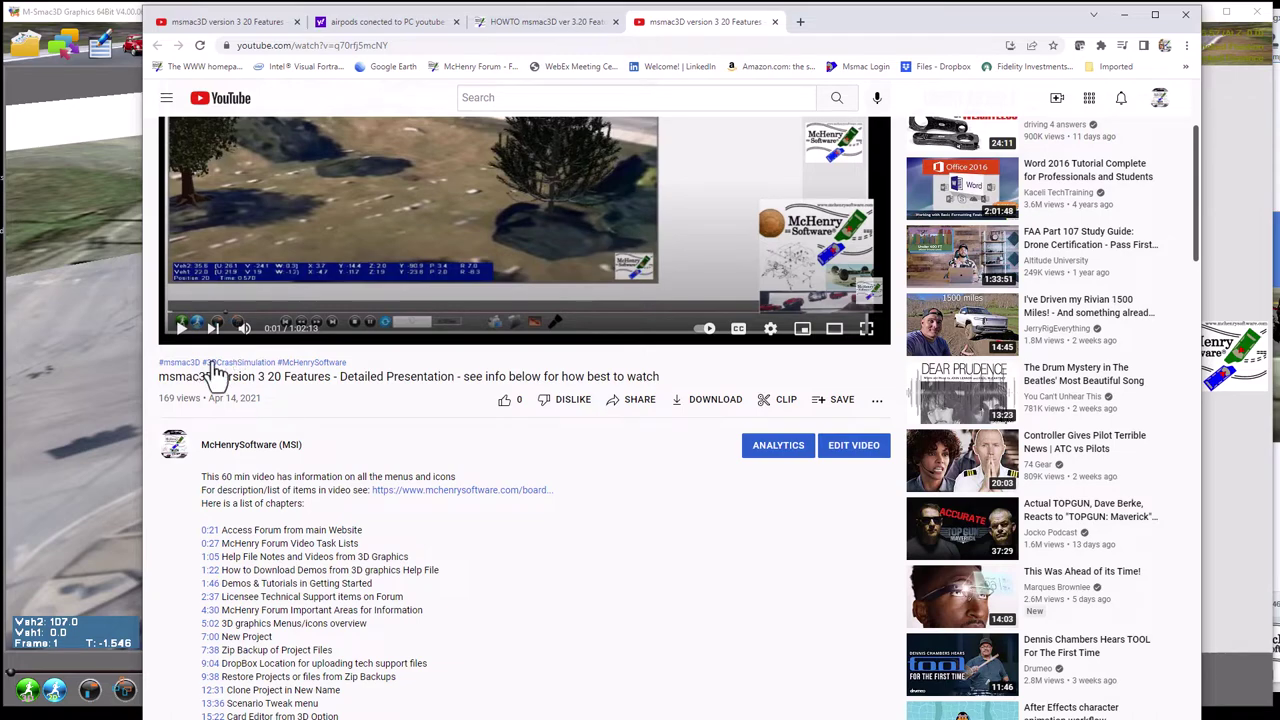
scroll(360, 330, up, 1)
scroll(390, 338, up, 1)
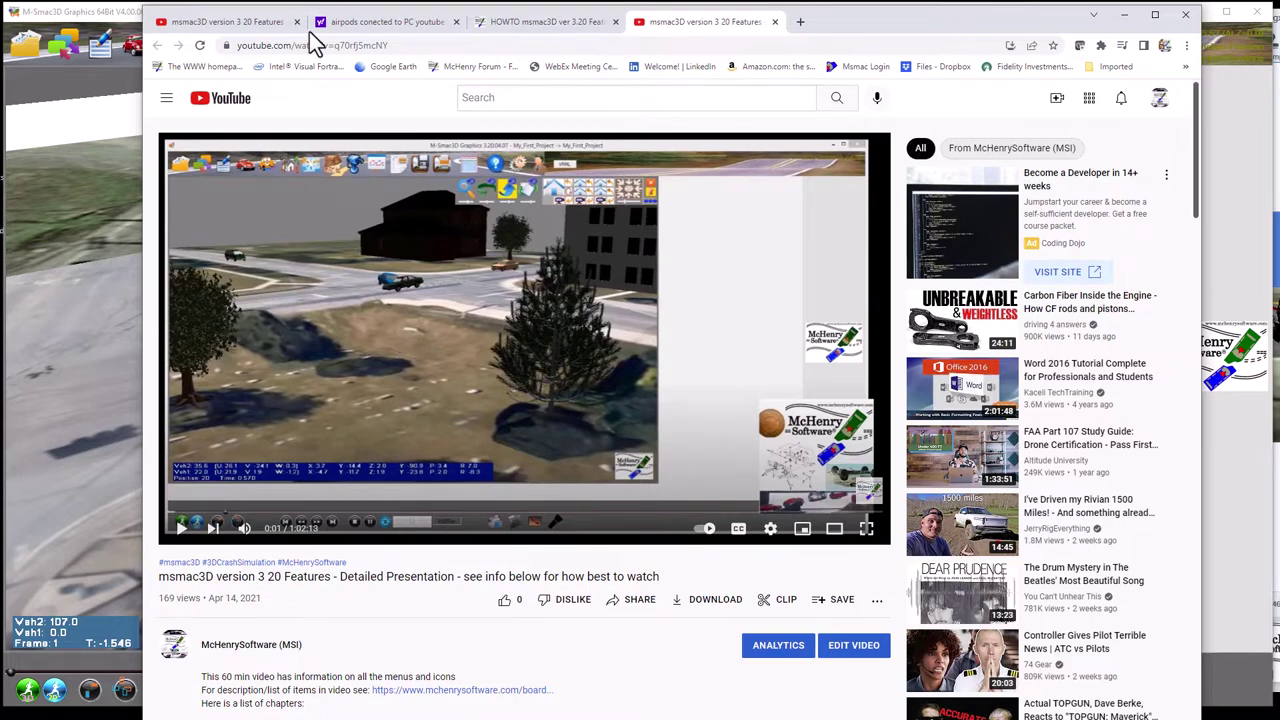
Return to the forum's instructional videos list, look over the How to Videos, and close the browser
click(500, 24)
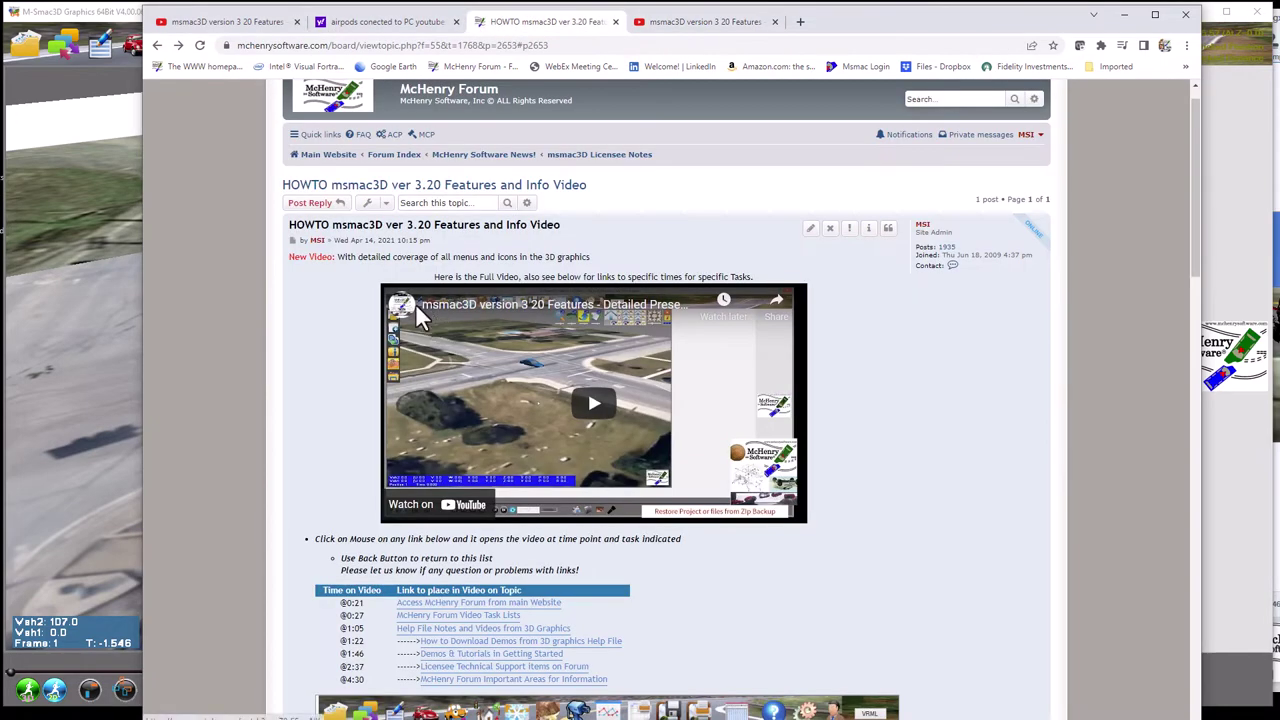
scroll(300, 160, up, 1)
click(157, 46)
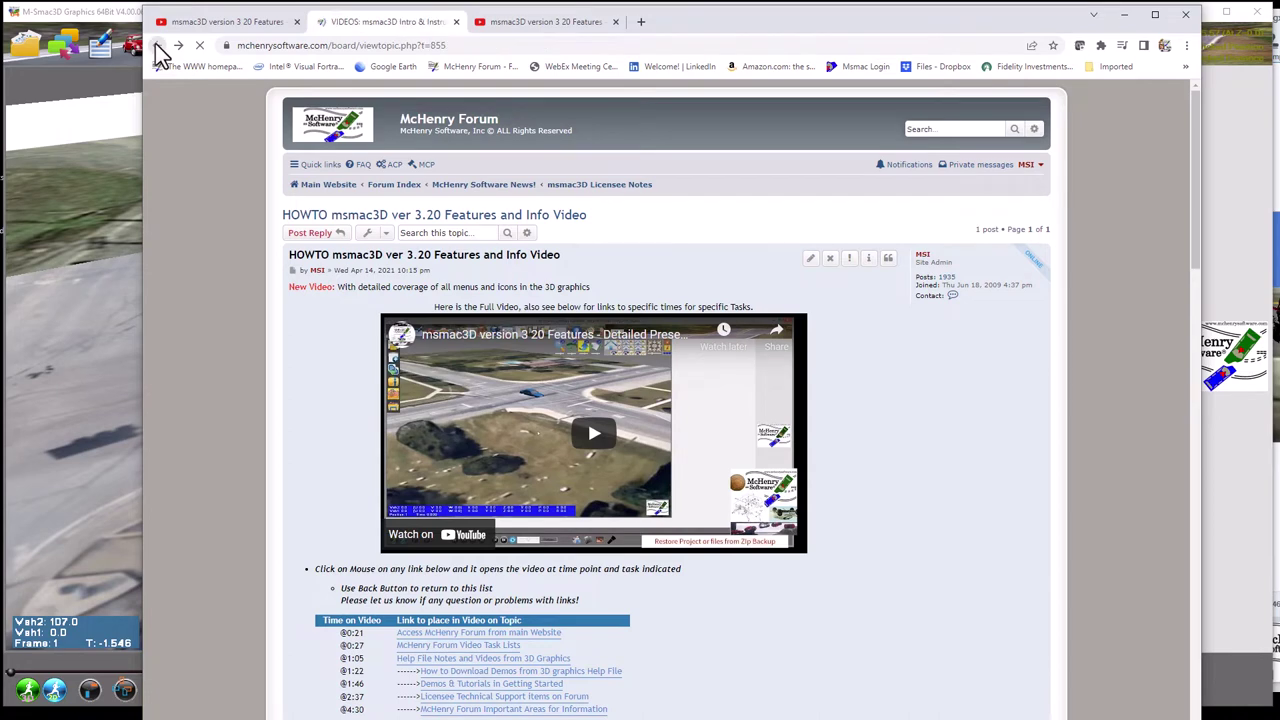
scroll(505, 390, down, 2)
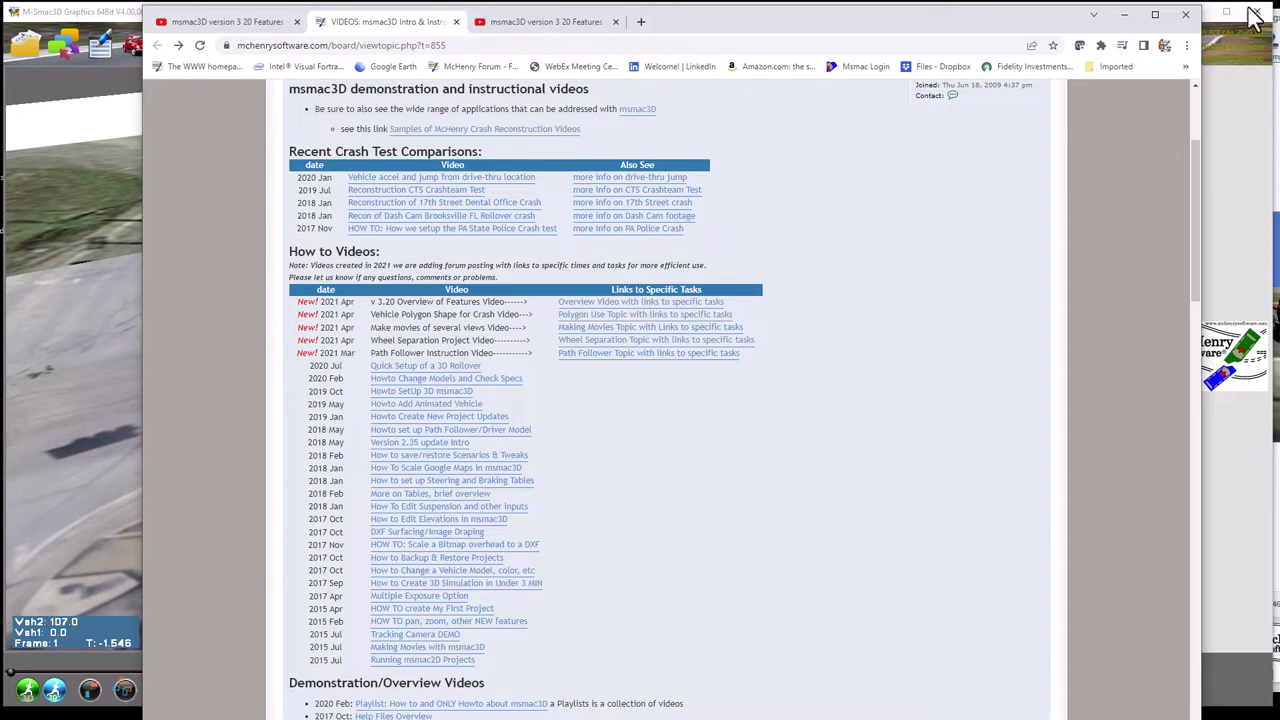
click(1190, 15)
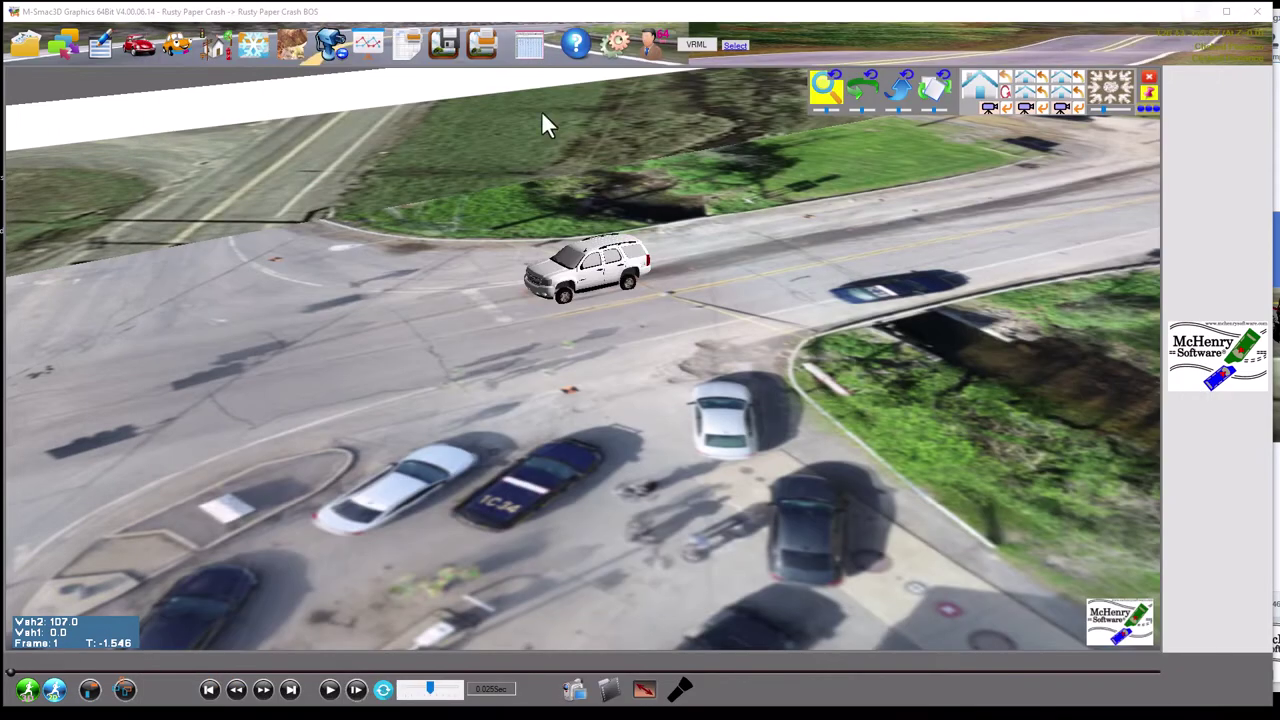
Start a new project named "Demo w vrml2" in the MSoft3D\Projects parent folder and continue to the vehicle model choices
click(23, 48)
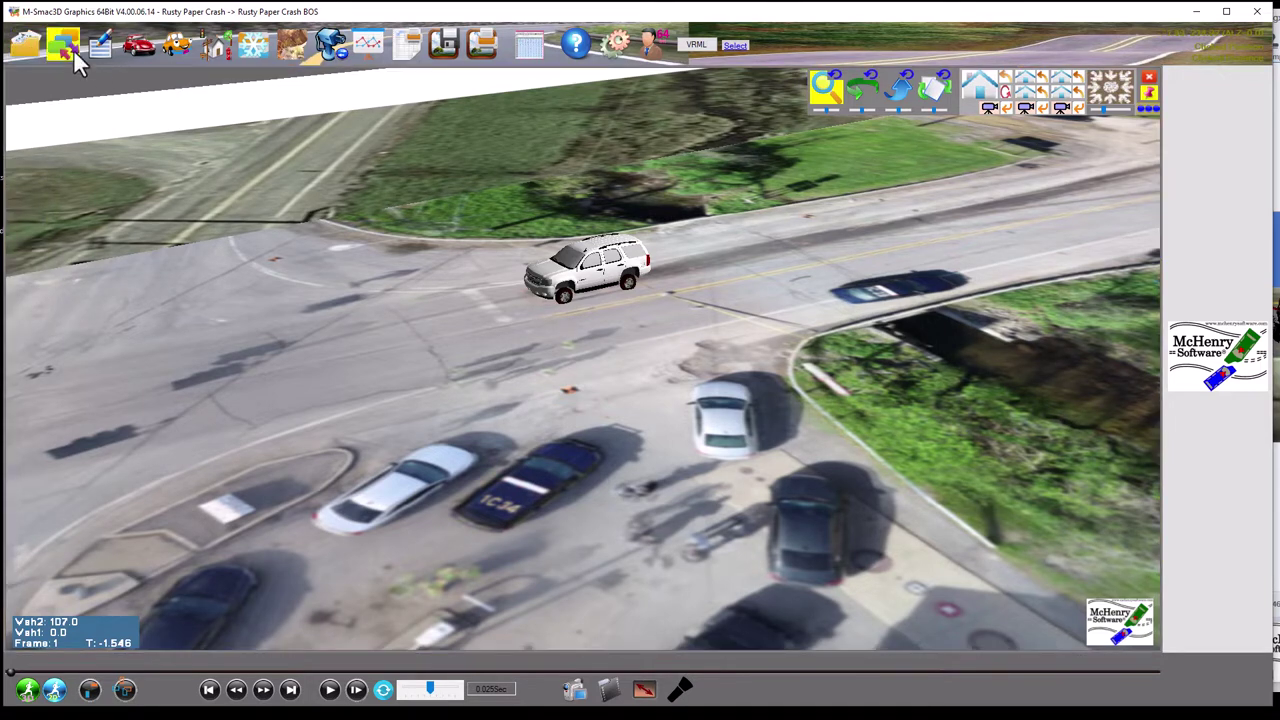
click(20, 58)
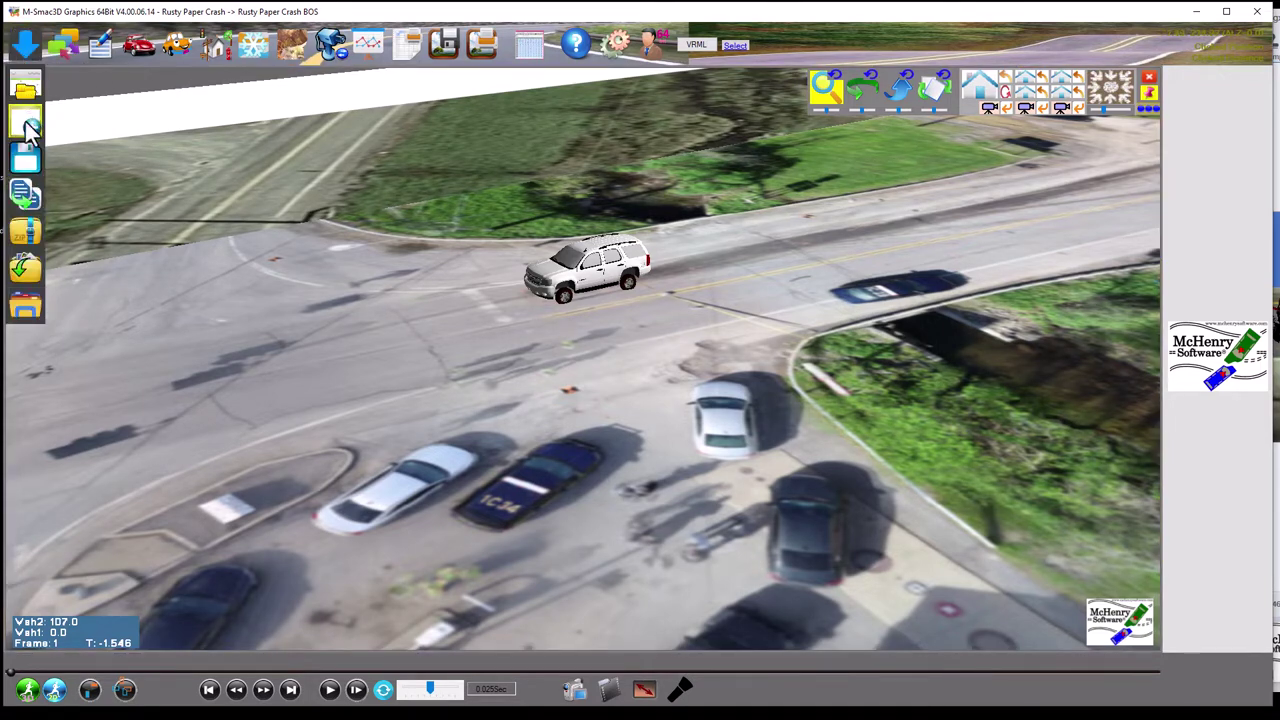
click(27, 125)
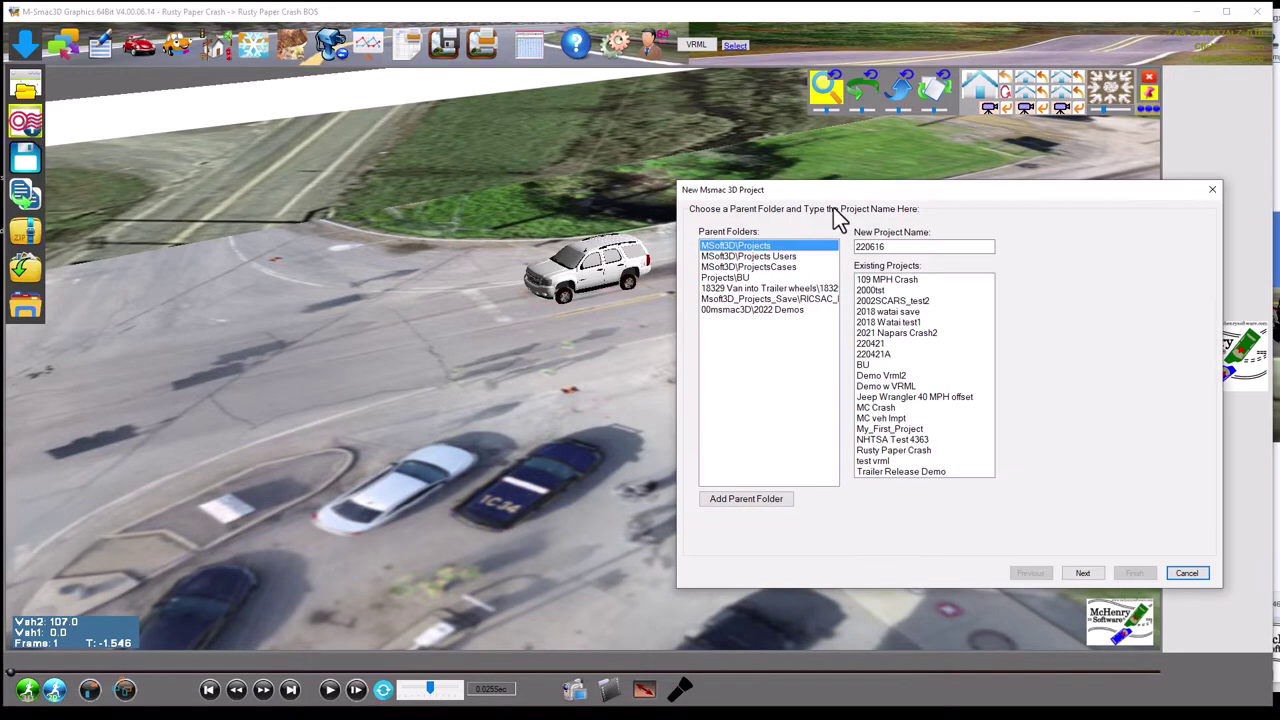
drag(829, 195, 575, 171)
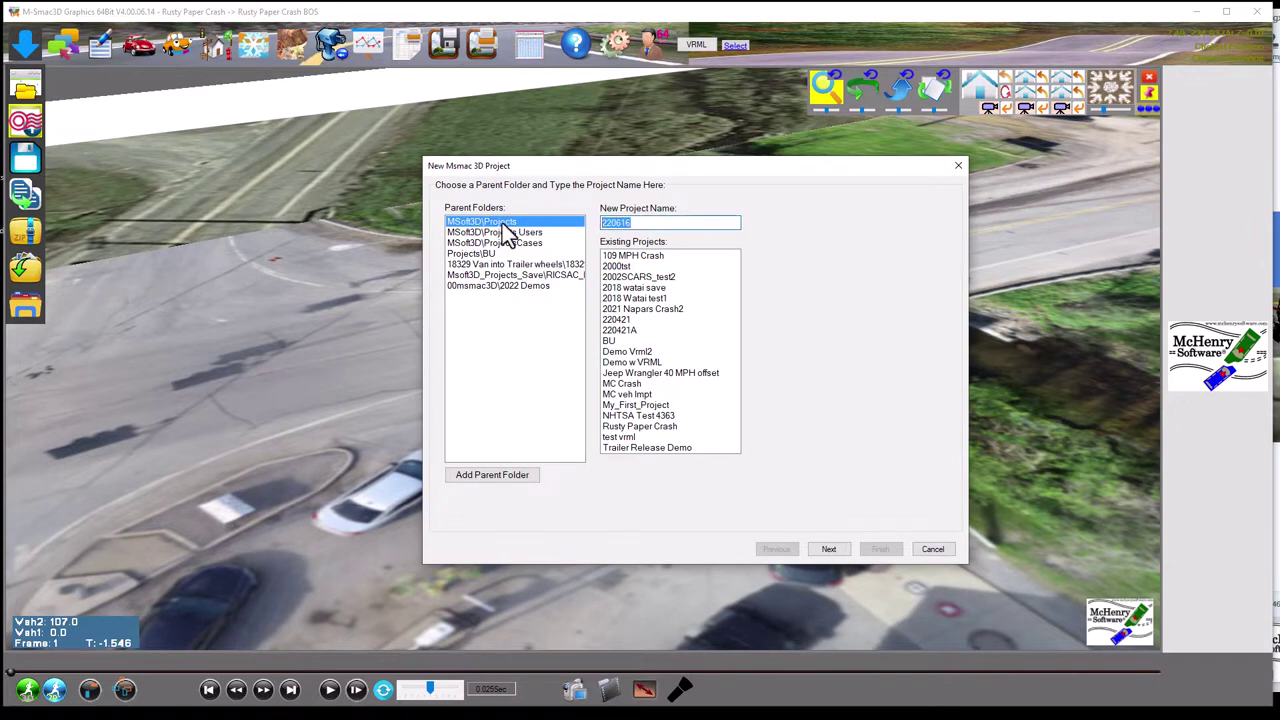
text(Demo w vrml2)
click(828, 549)
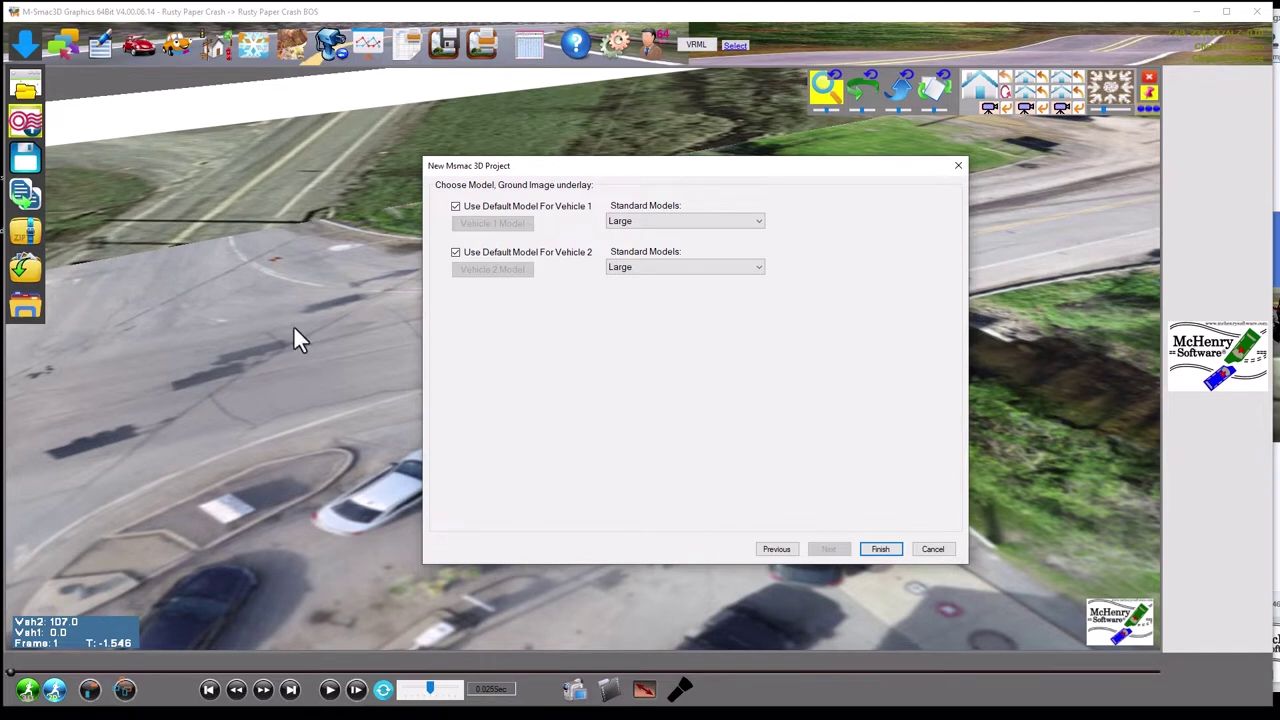
Look through the standard models for vehicle 1, and turn off the default model for both vehicles
click(455, 207)
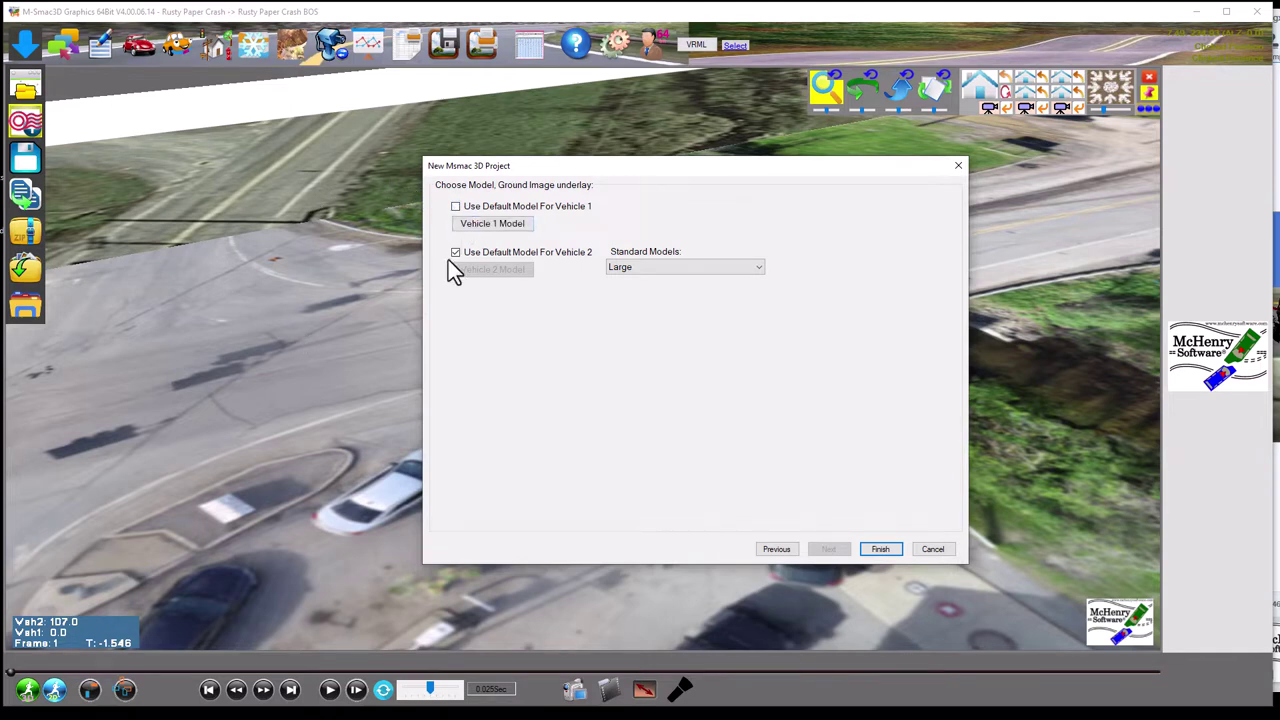
click(455, 253)
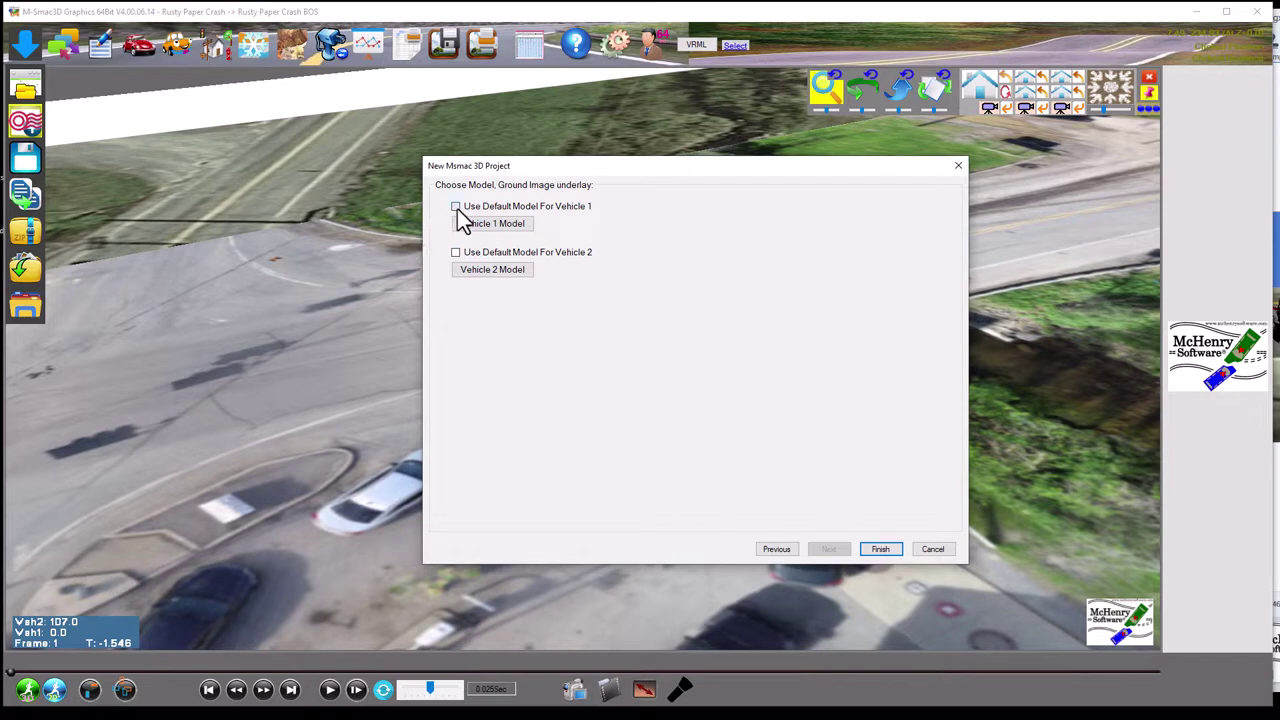
click(456, 207)
click(643, 220)
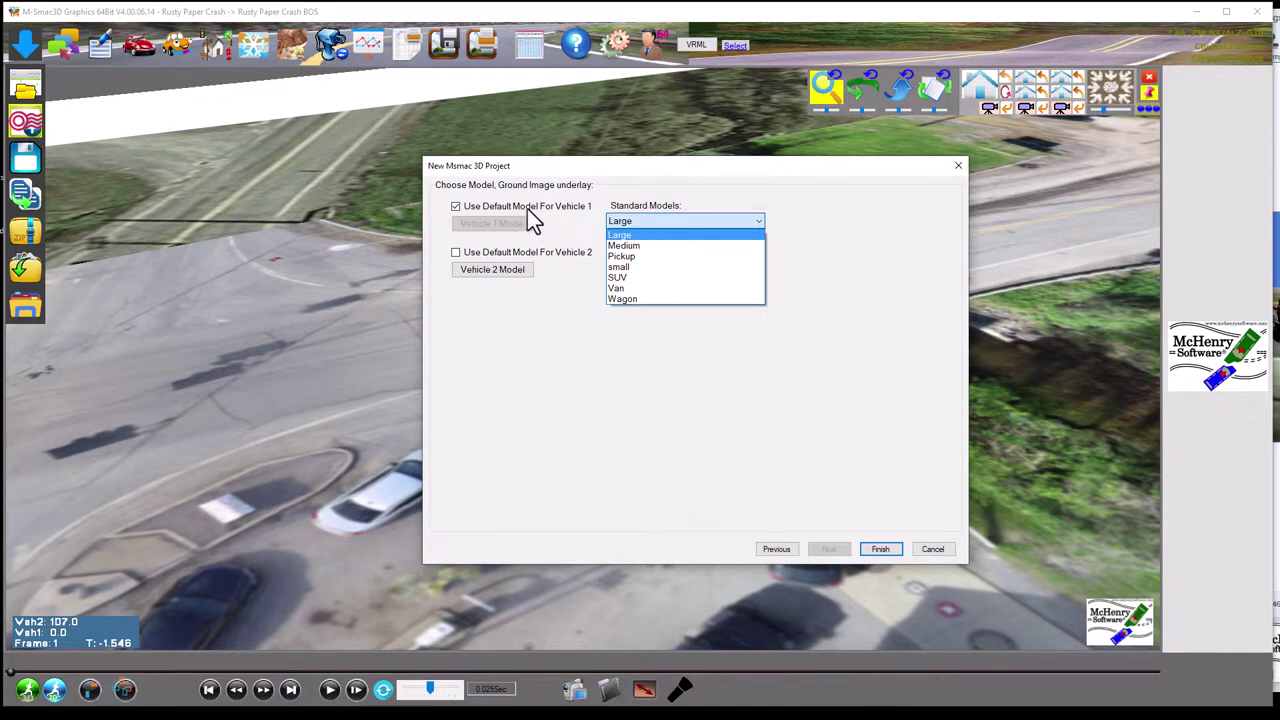
click(582, 218)
click(457, 209)
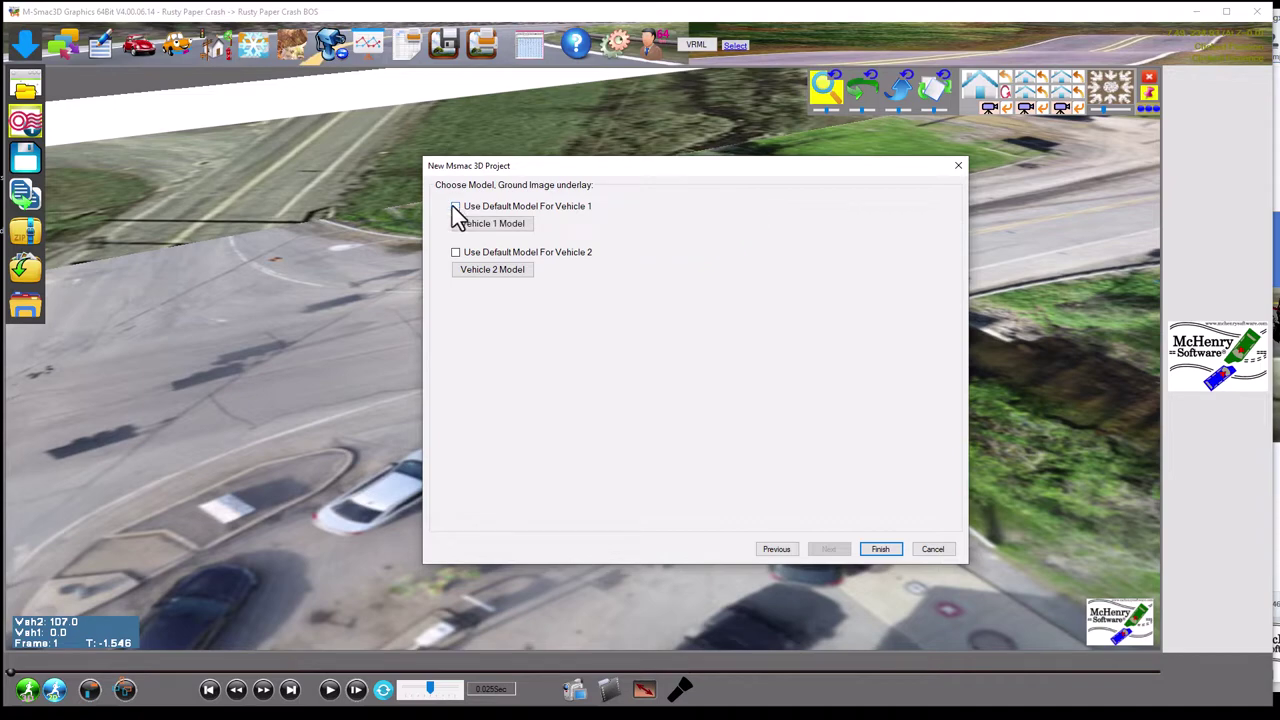
Choose the 2002_Ford_Mustang model from the McHenry Cloud for vehicle 1
click(484, 225)
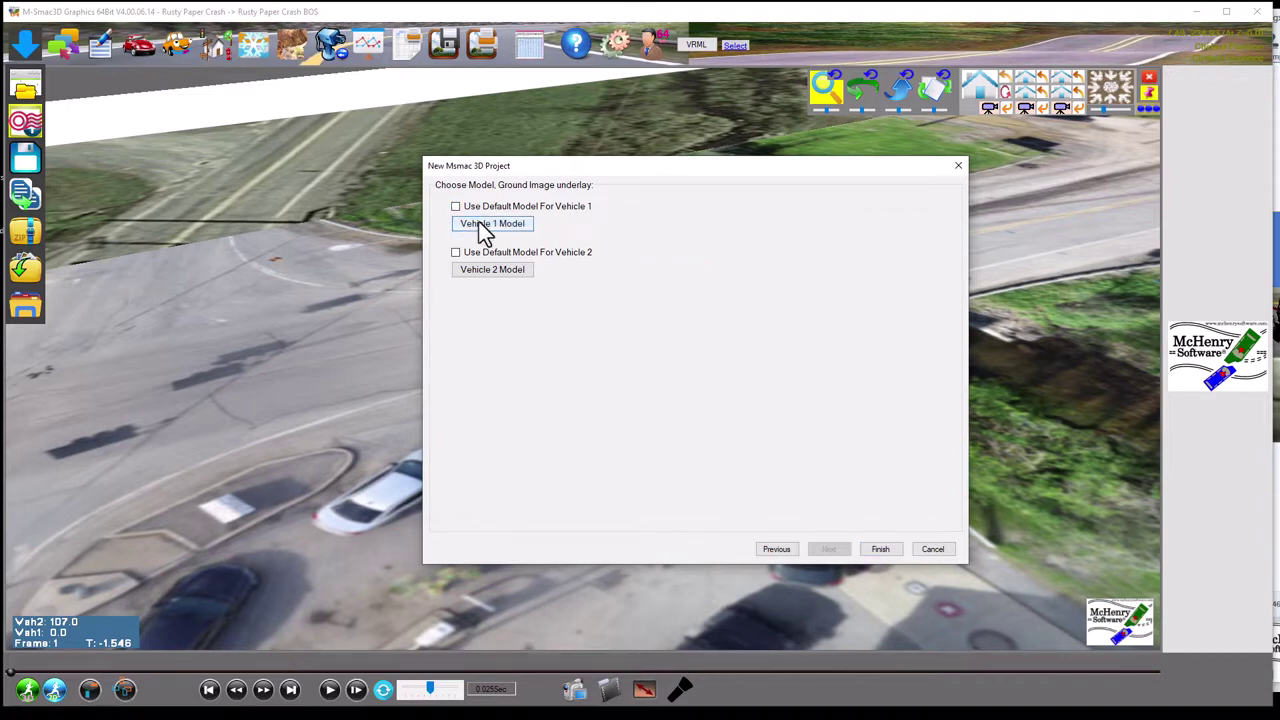
drag(650, 150, 473, 153)
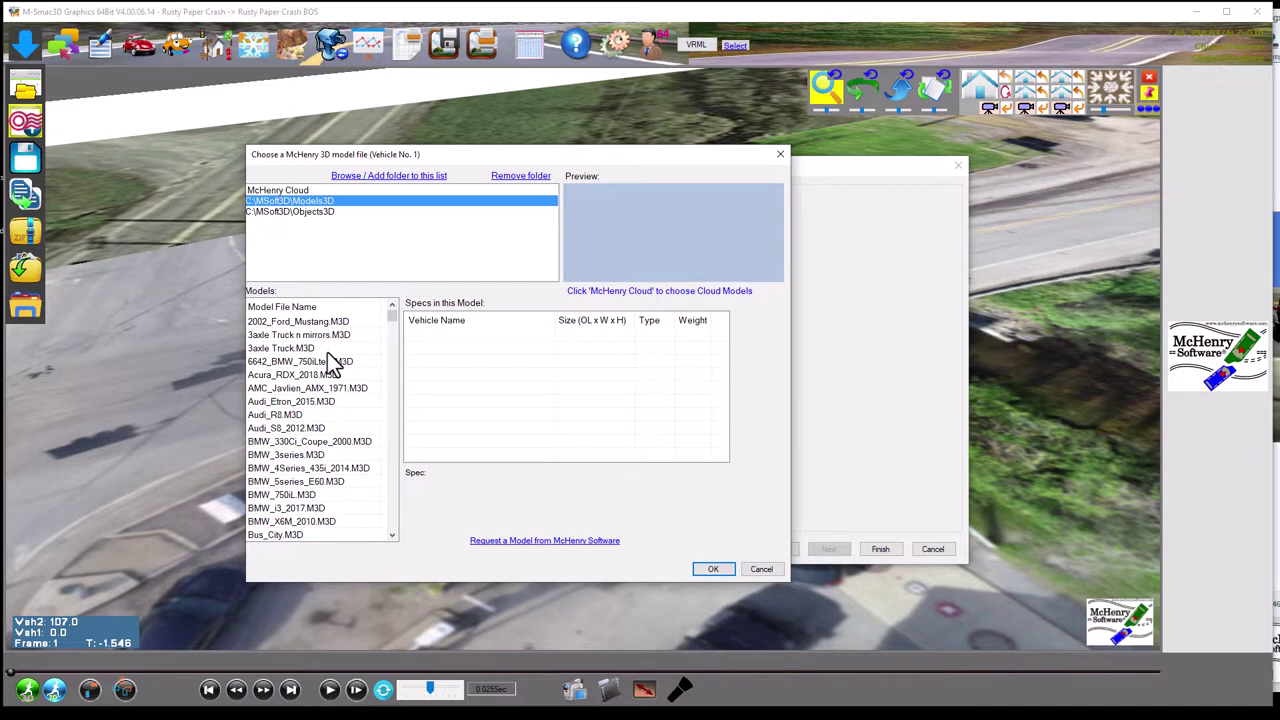
click(274, 188)
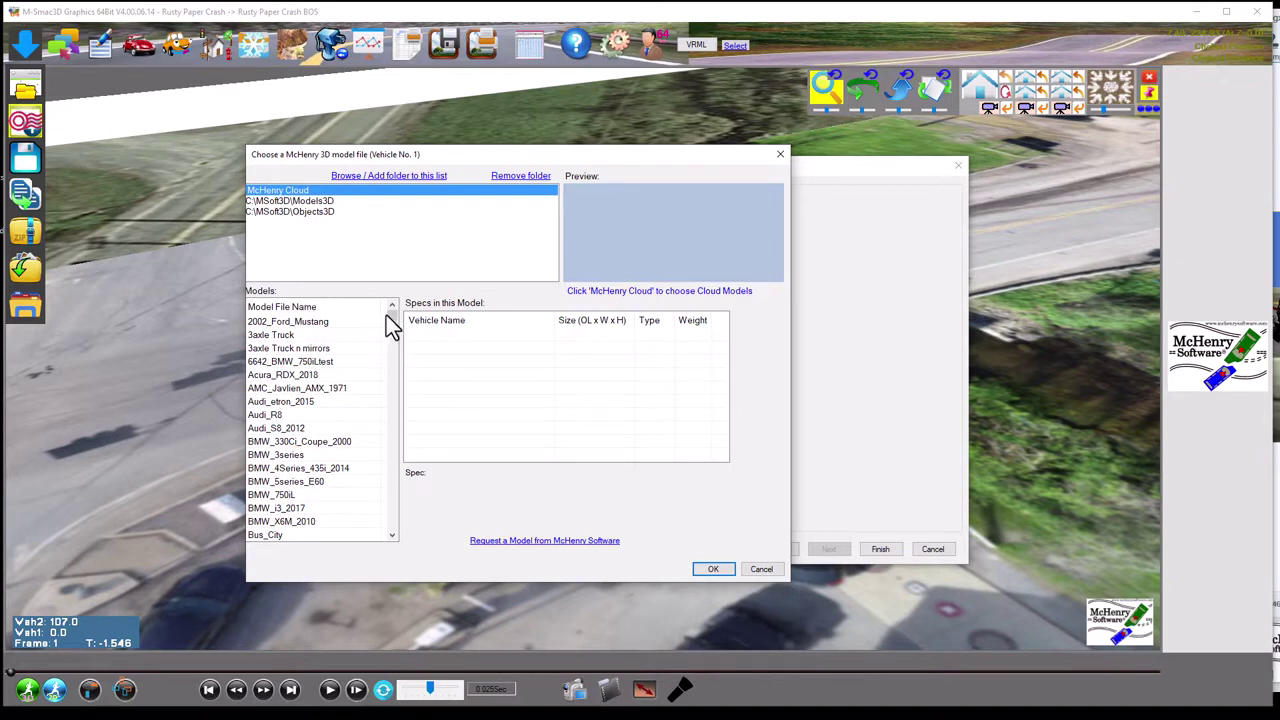
drag(386, 314, 431, 305)
click(290, 322)
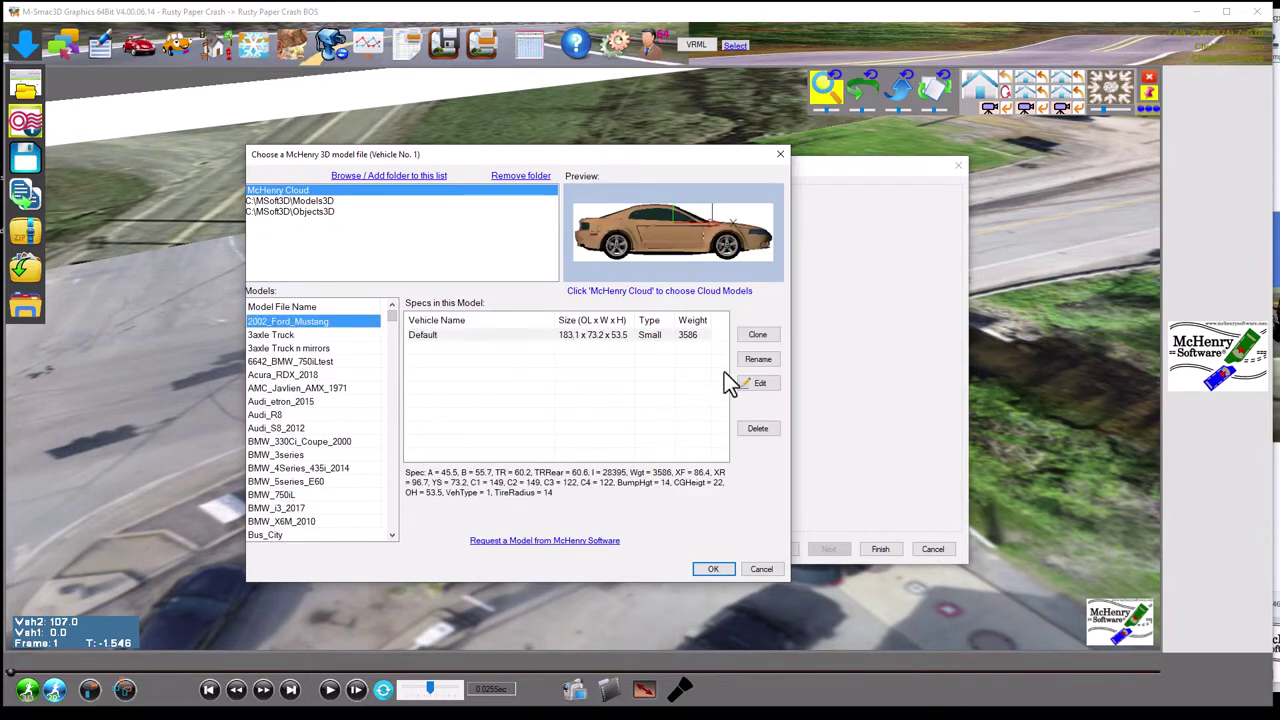
click(713, 569)
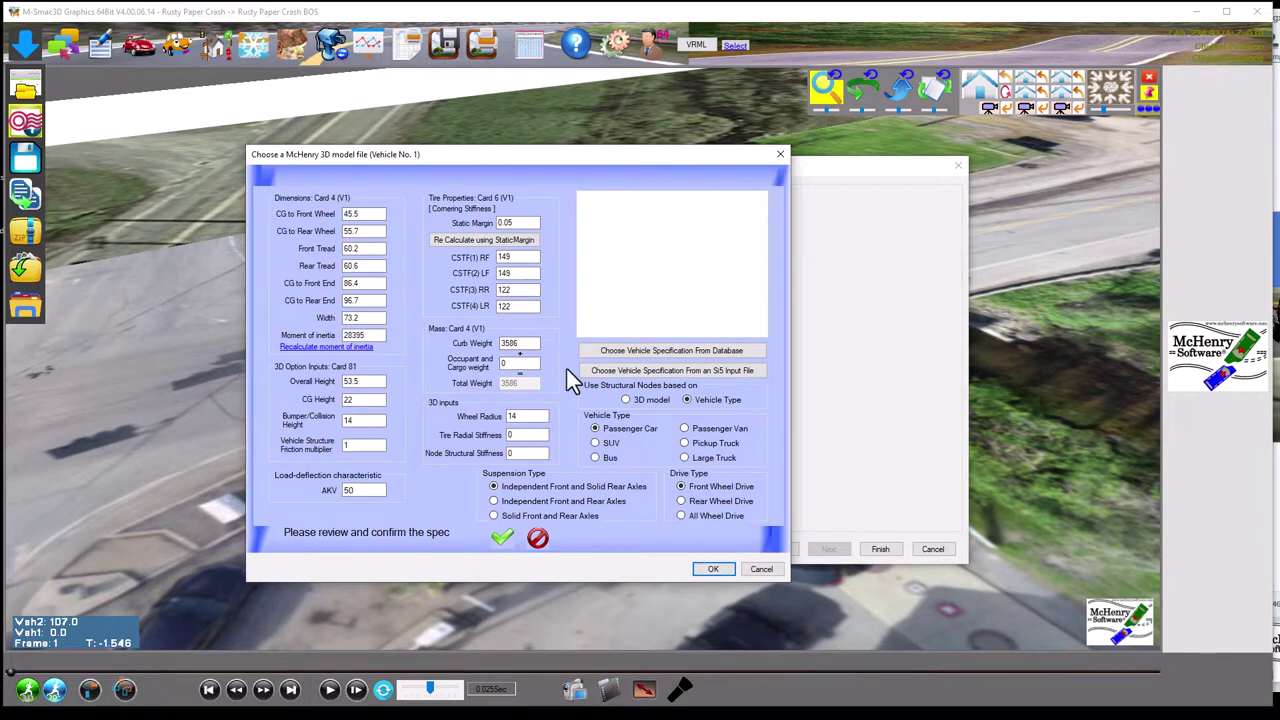
Set vehicle 1's occupant and cargo weight to 200, recalculate its moment of inertia, and accept the specification
double_click(512, 363)
click(305, 350)
click(497, 537)
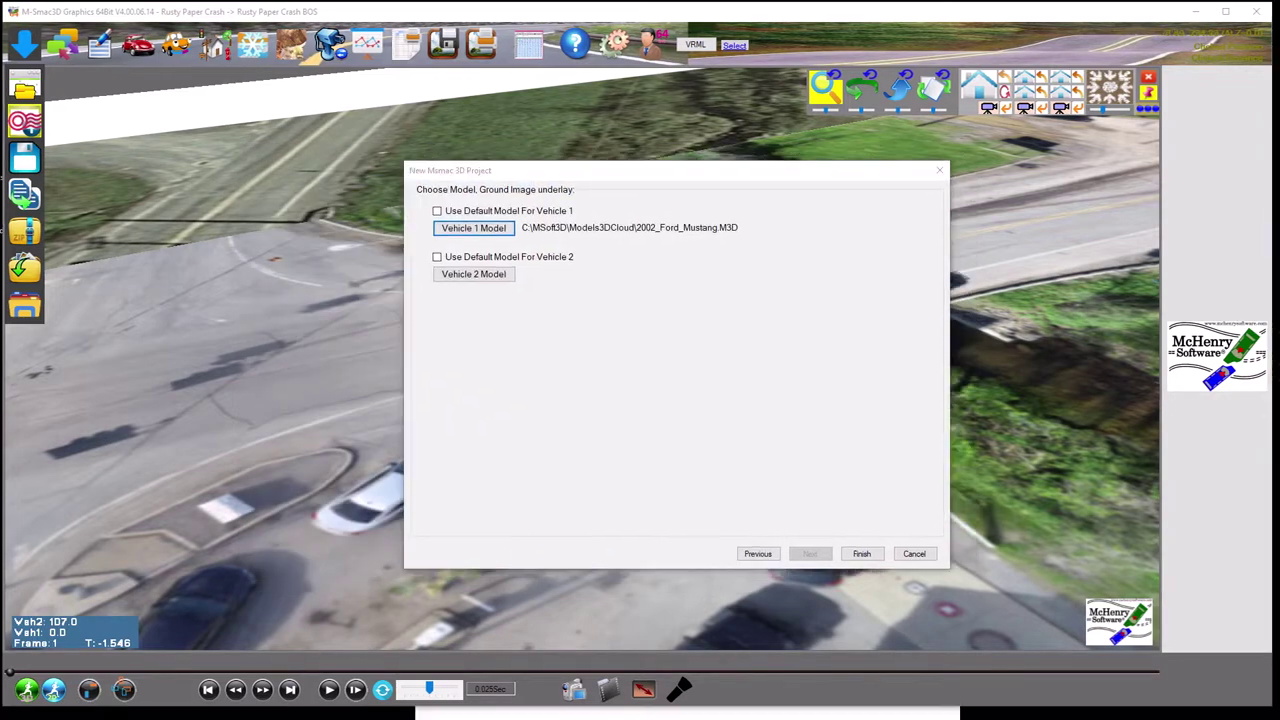
Open the model selection for vehicle 2 and preview 2002_Ford_Mustang among the McHenry Cloud models
click(467, 276)
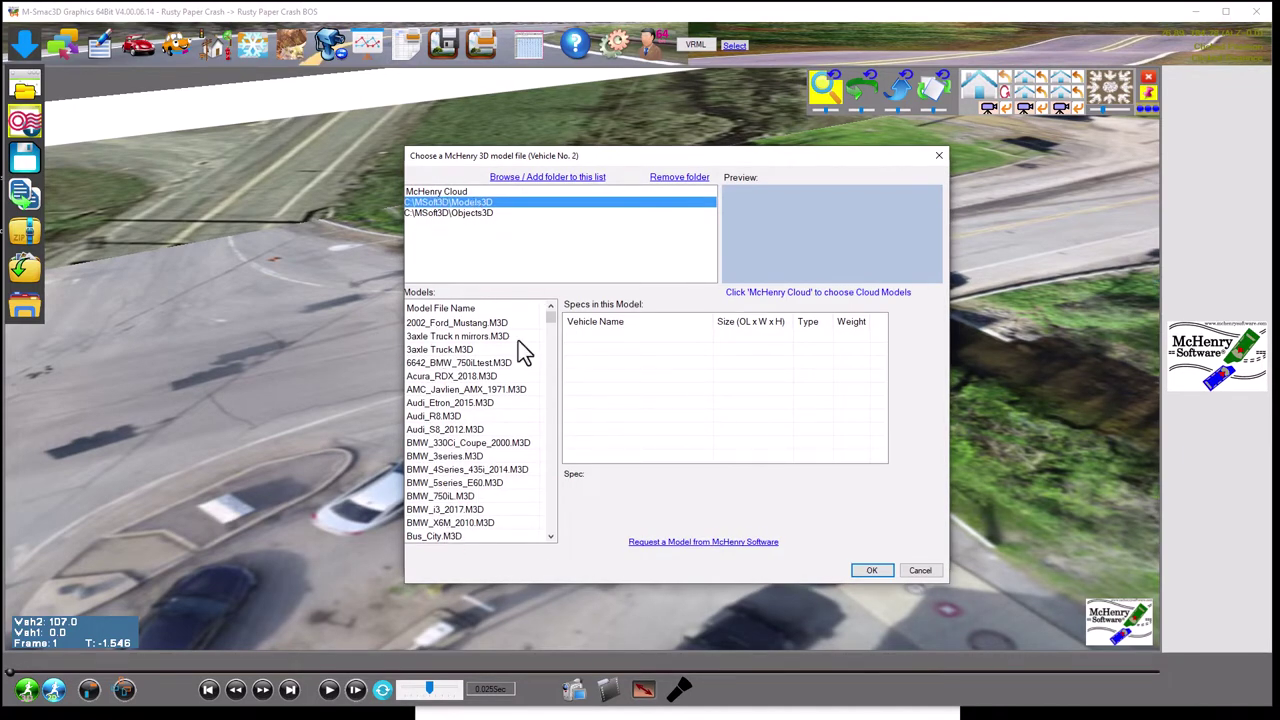
drag(549, 314, 570, 535)
click(467, 205)
click(445, 192)
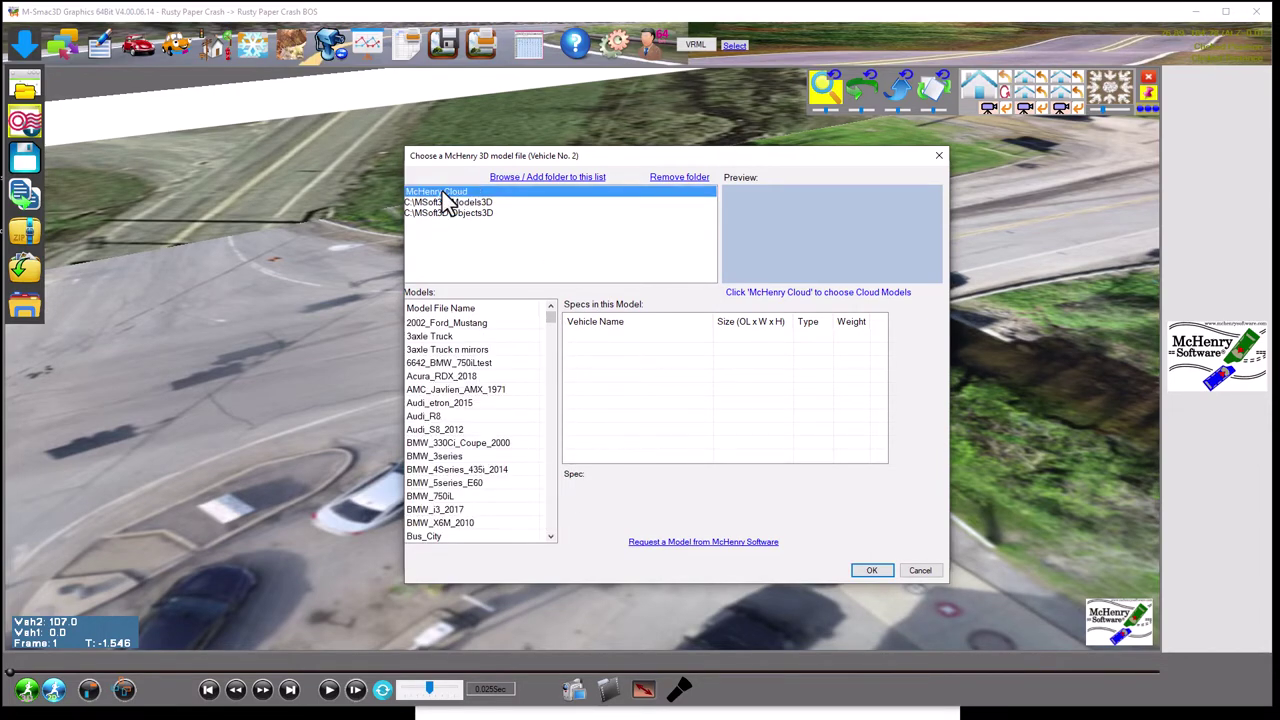
click(458, 326)
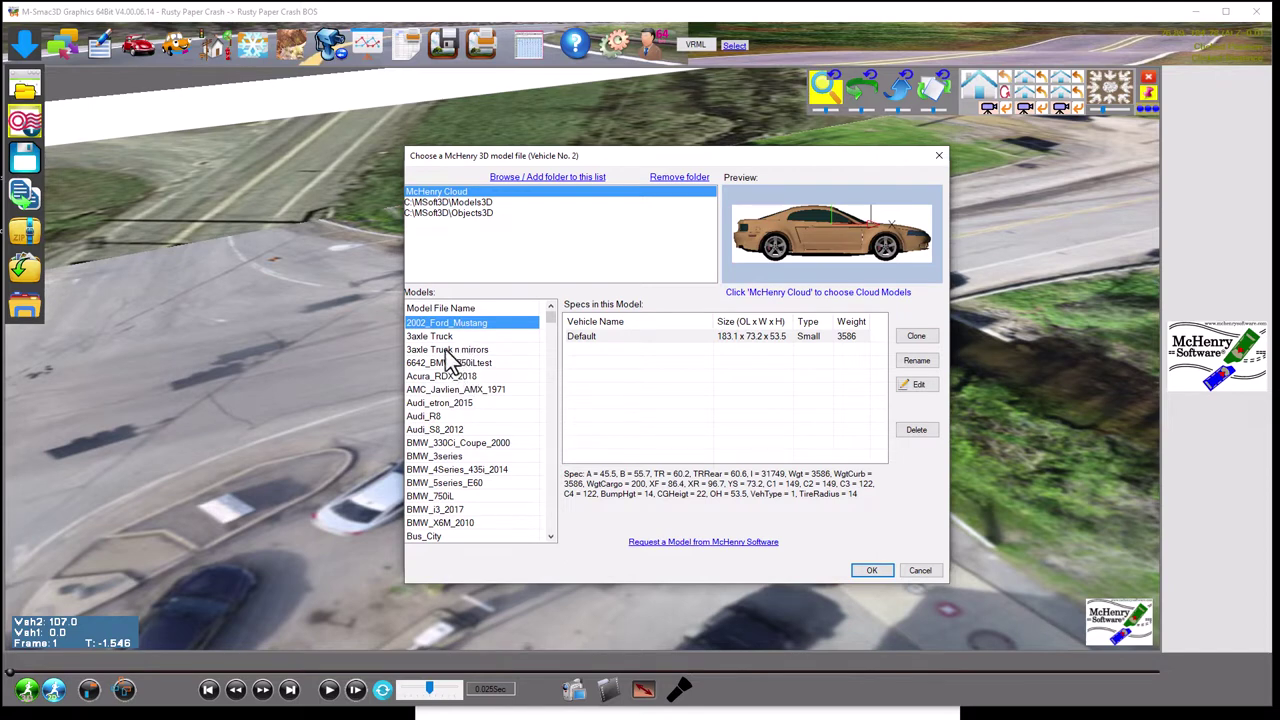
Browse the cloud models for vehicle 2, select Chevy_Impala_2006, and download it from the McHenry Cloud
click(448, 352)
scroll(485, 376, down, 2)
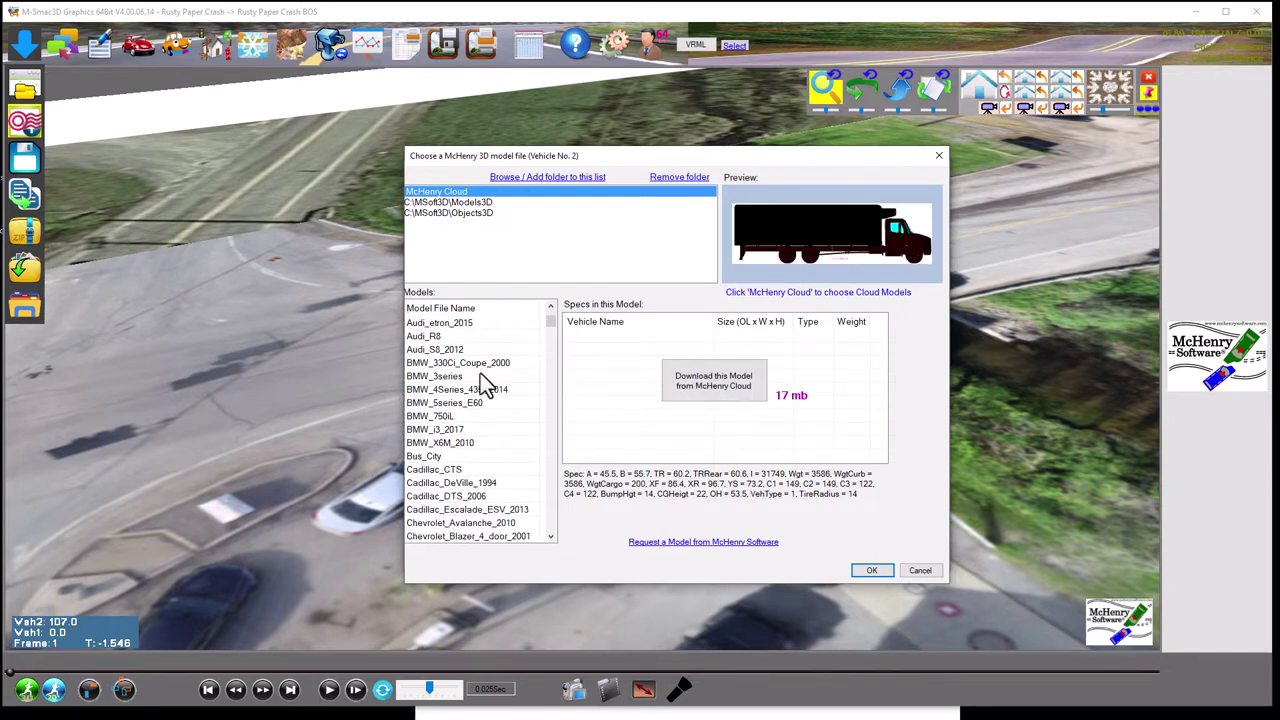
scroll(525, 400, down, 3)
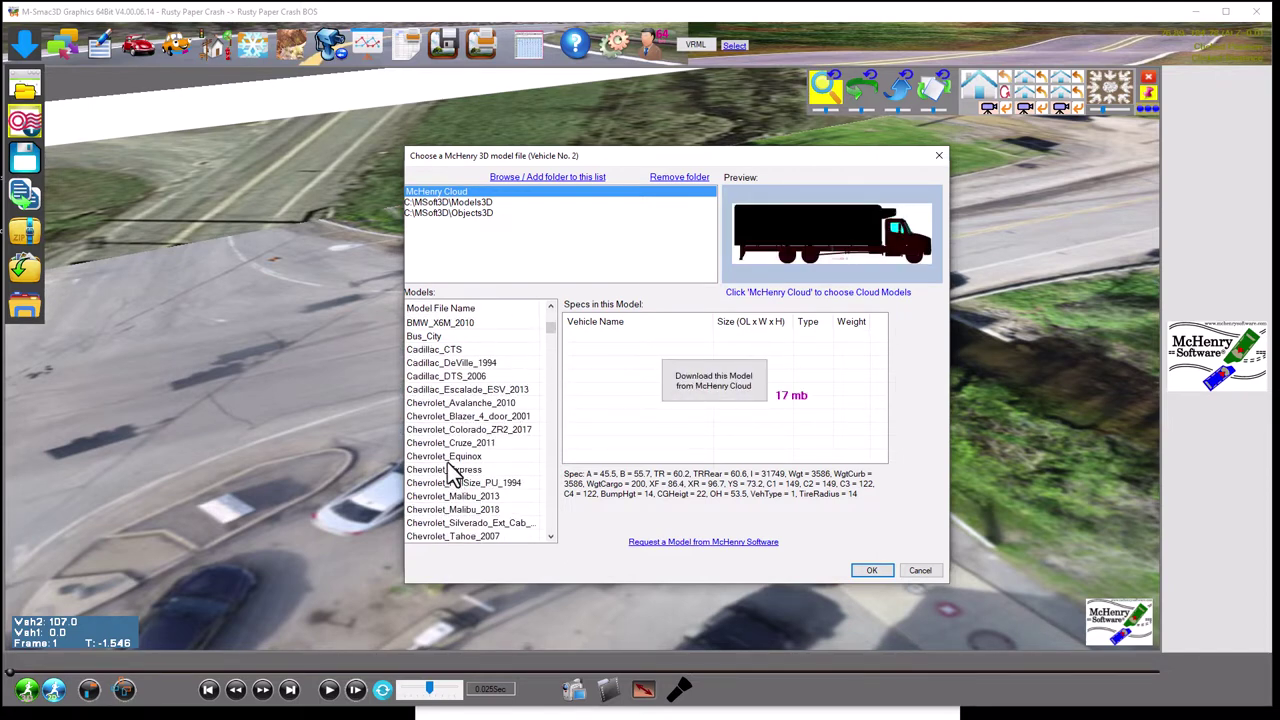
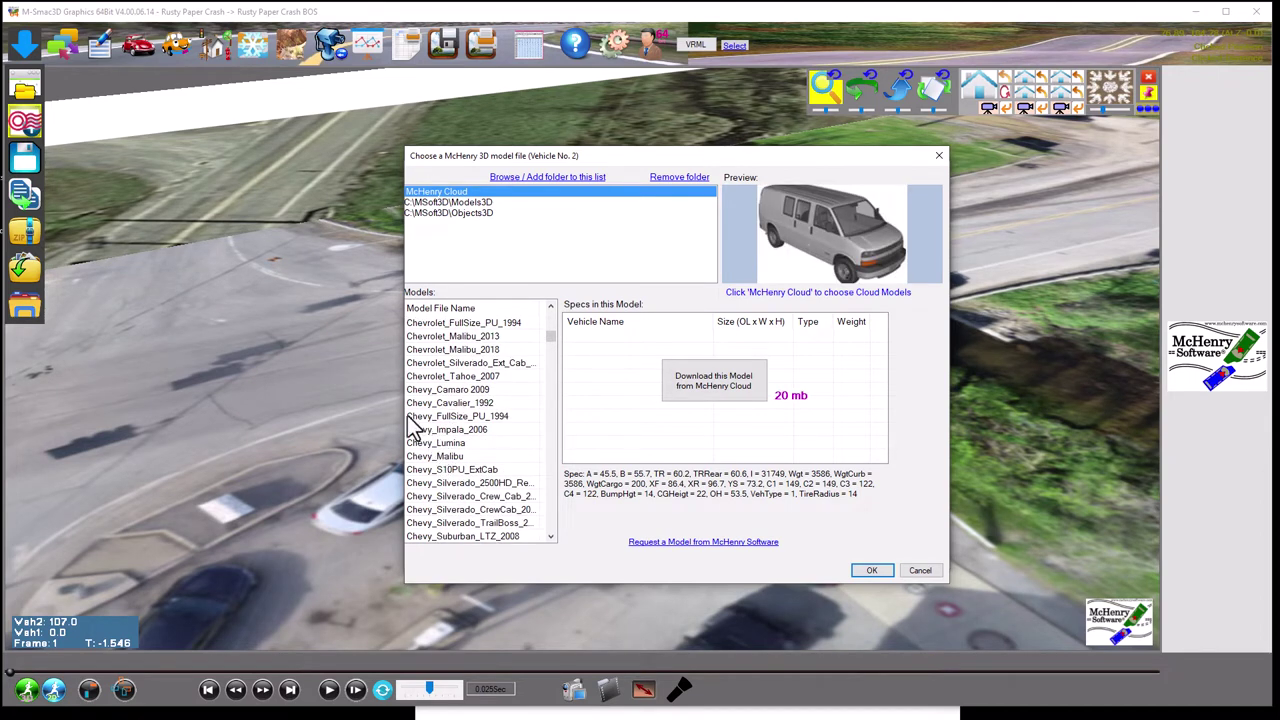
click(425, 446)
key(Up)
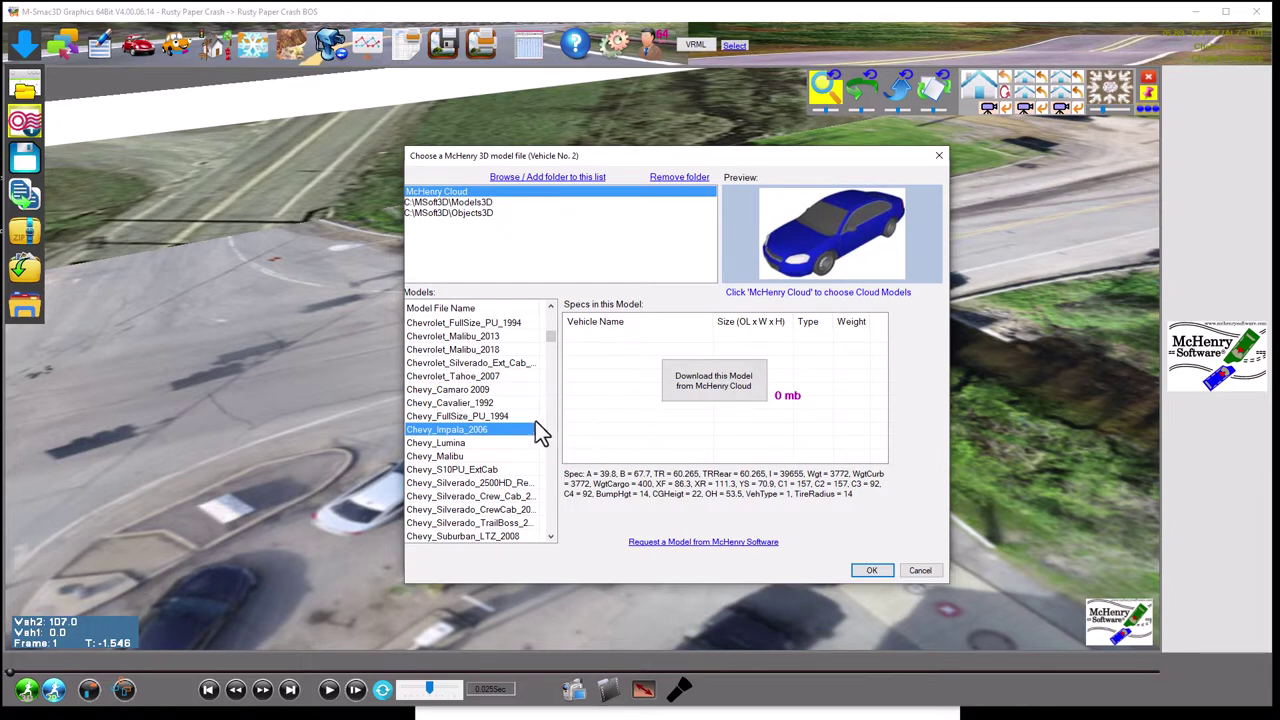
click(711, 373)
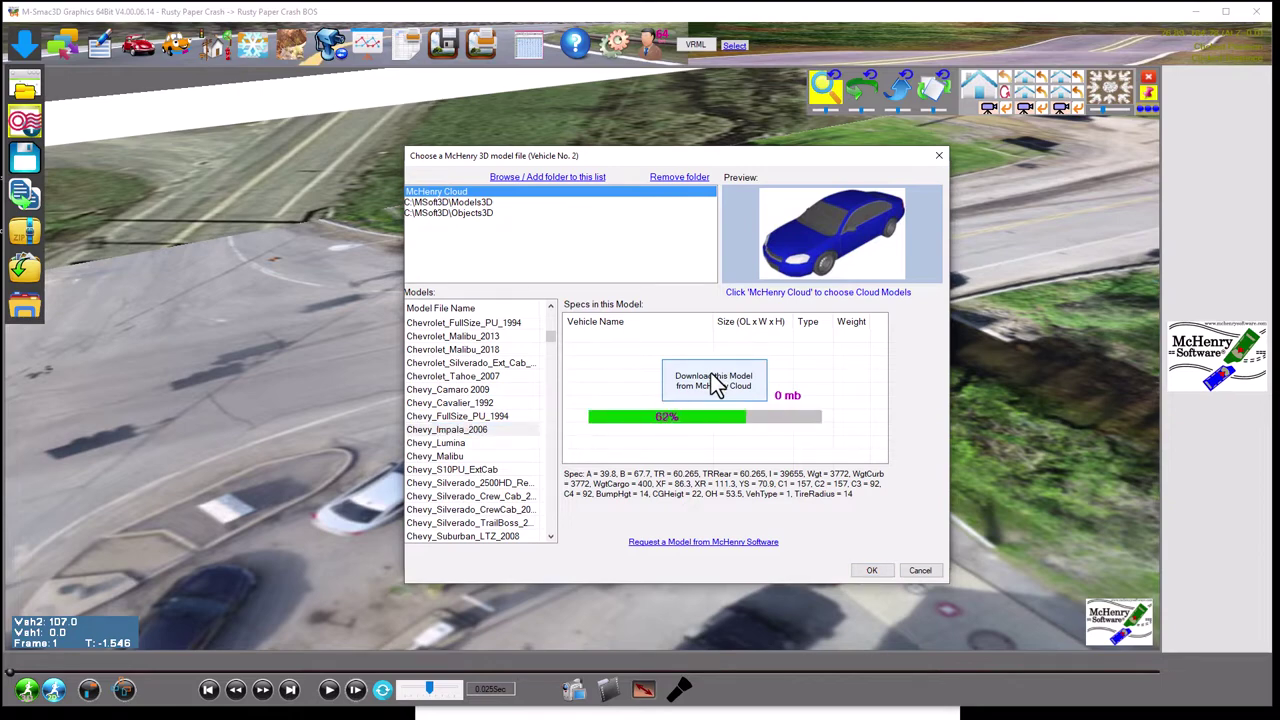
Use the downloaded Chevy_Impala_2006 model, set vehicle 2's occupant and cargo weight to 450, and recalculate its moment of inertia
click(866, 572)
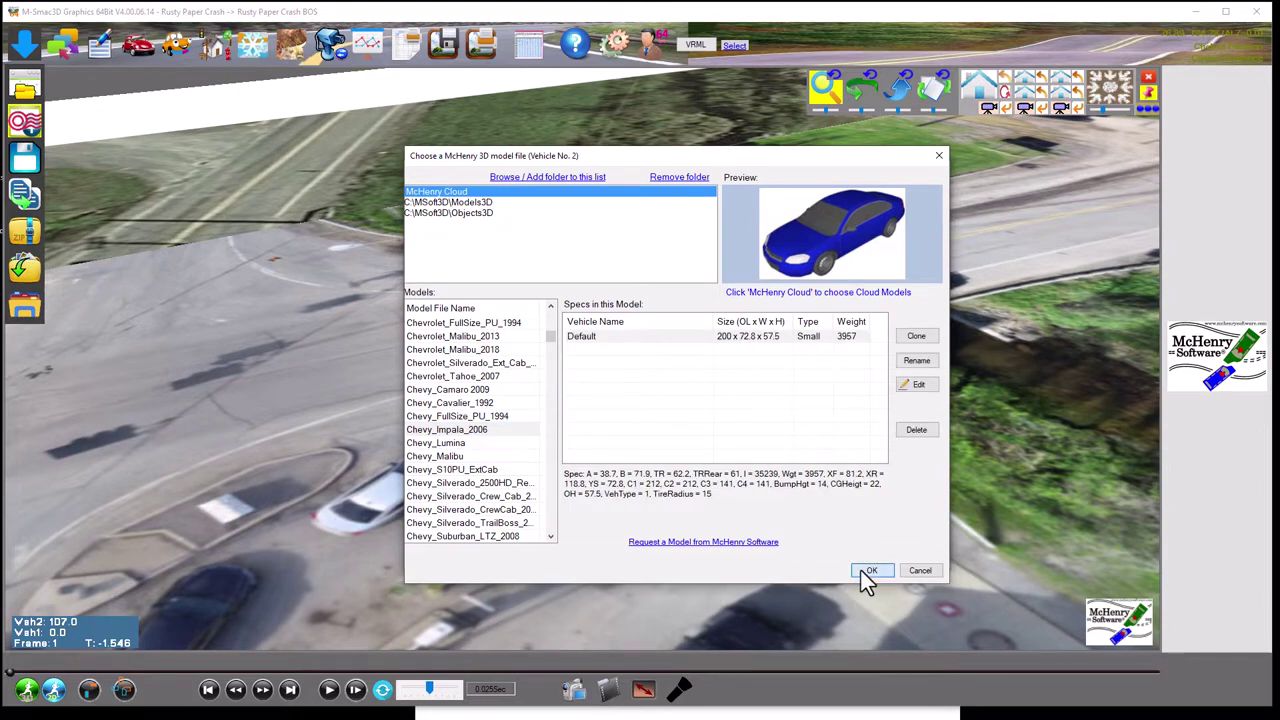
double_click(673, 368)
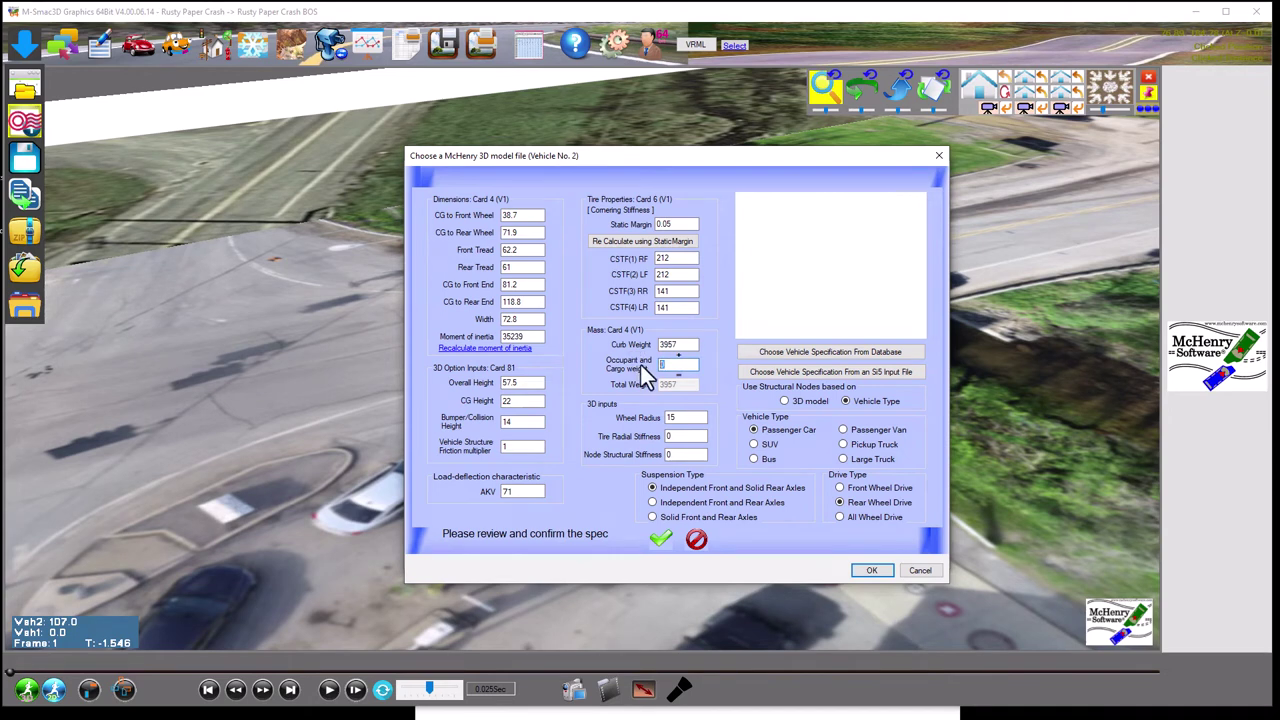
text(400)
key(BackSpace)
key(BackSpace)
text(40)
key(BackSpace)
key(BackSpace)
text(50)
click(484, 348)
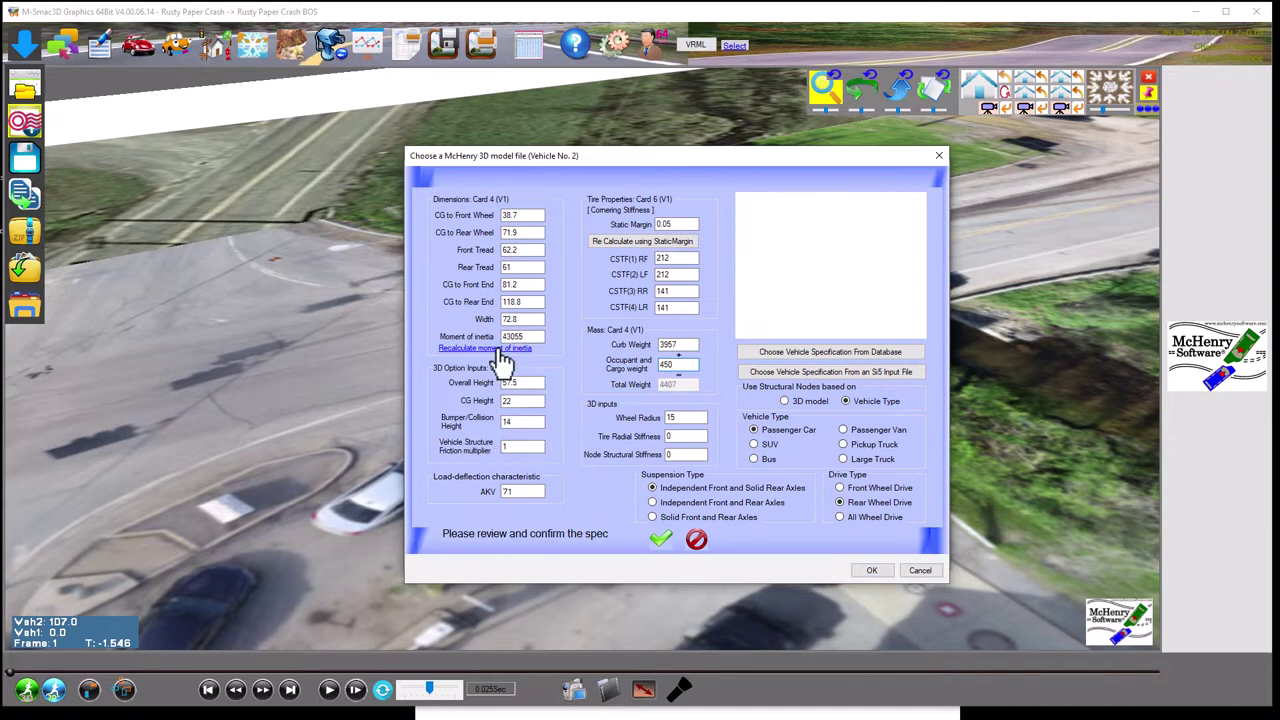
Accept vehicle 2's specification and finish creating the project with both vehicle models
click(658, 538)
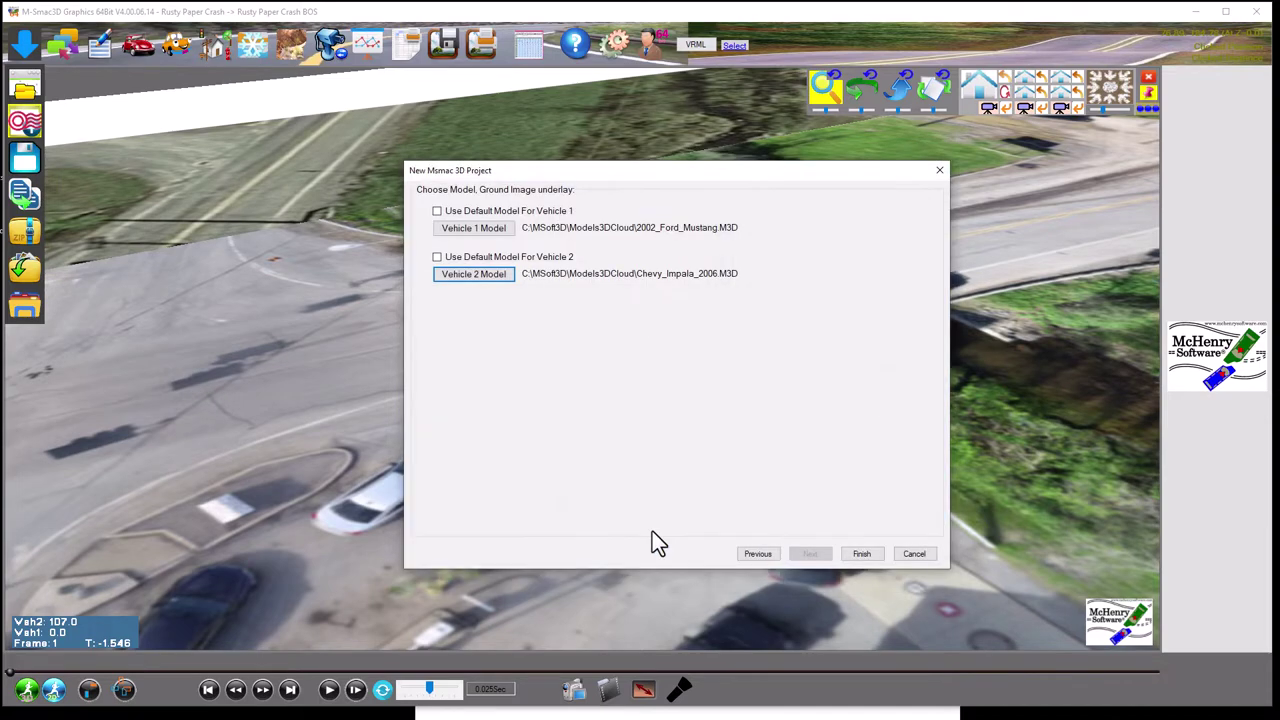
click(859, 554)
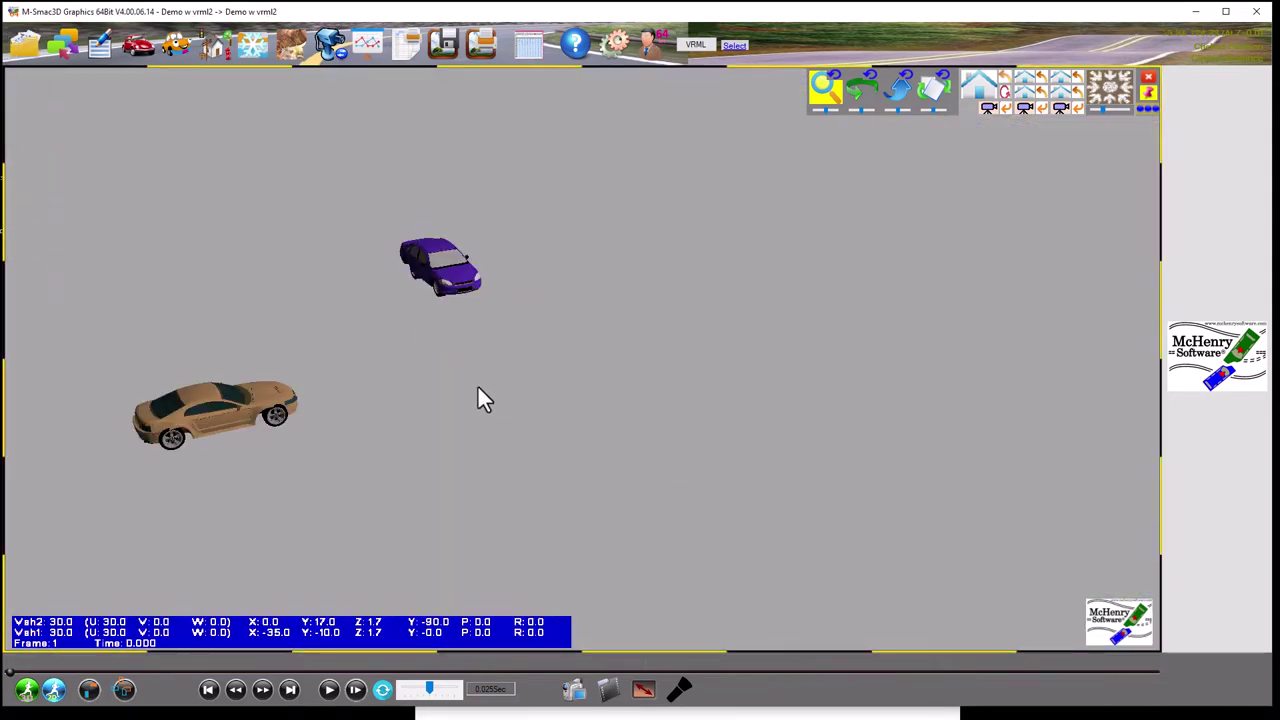
click(53, 690)
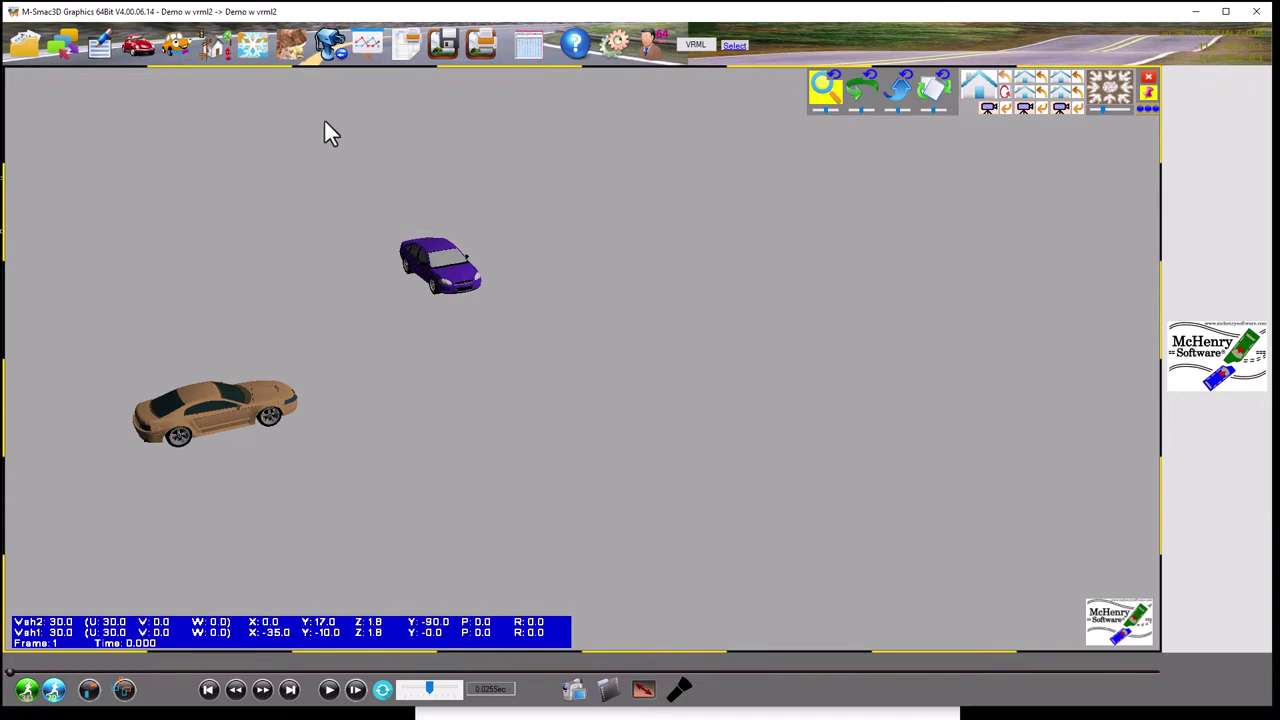
Open the file selection for a ground image and list all file types with full file names in the Vrml Demo1 folder
click(291, 45)
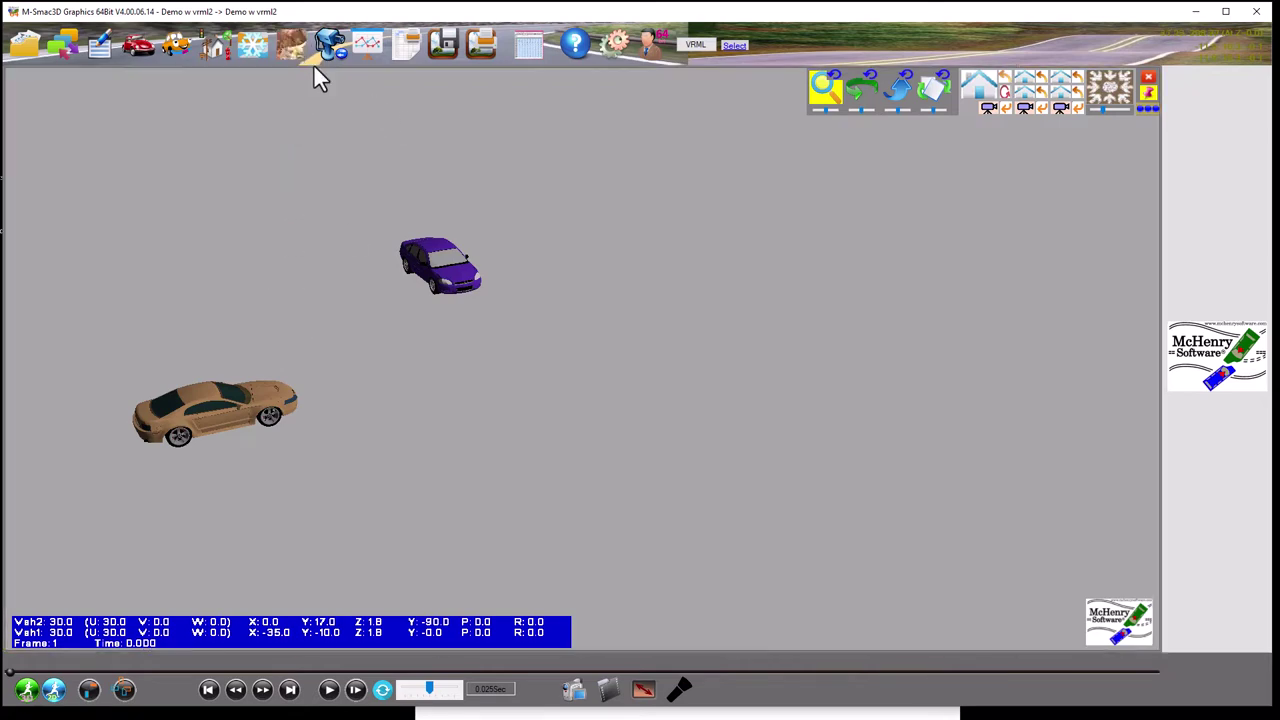
click(287, 47)
click(291, 90)
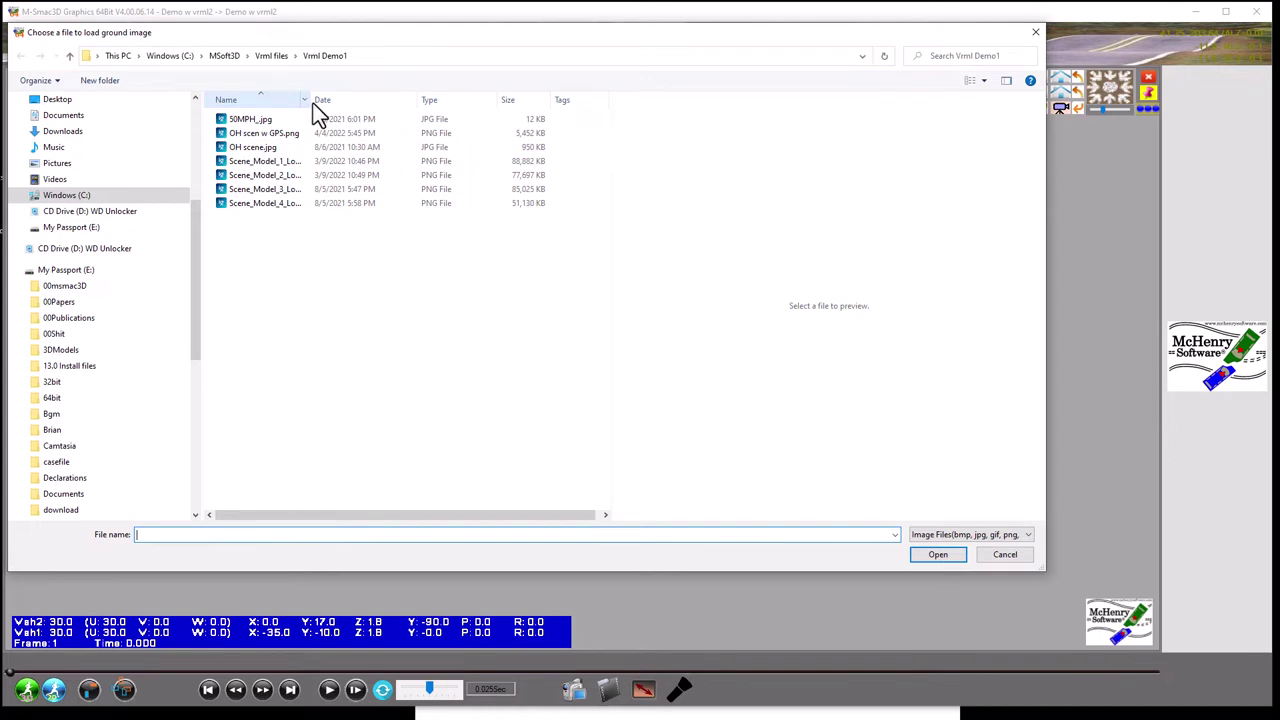
drag(312, 103, 394, 104)
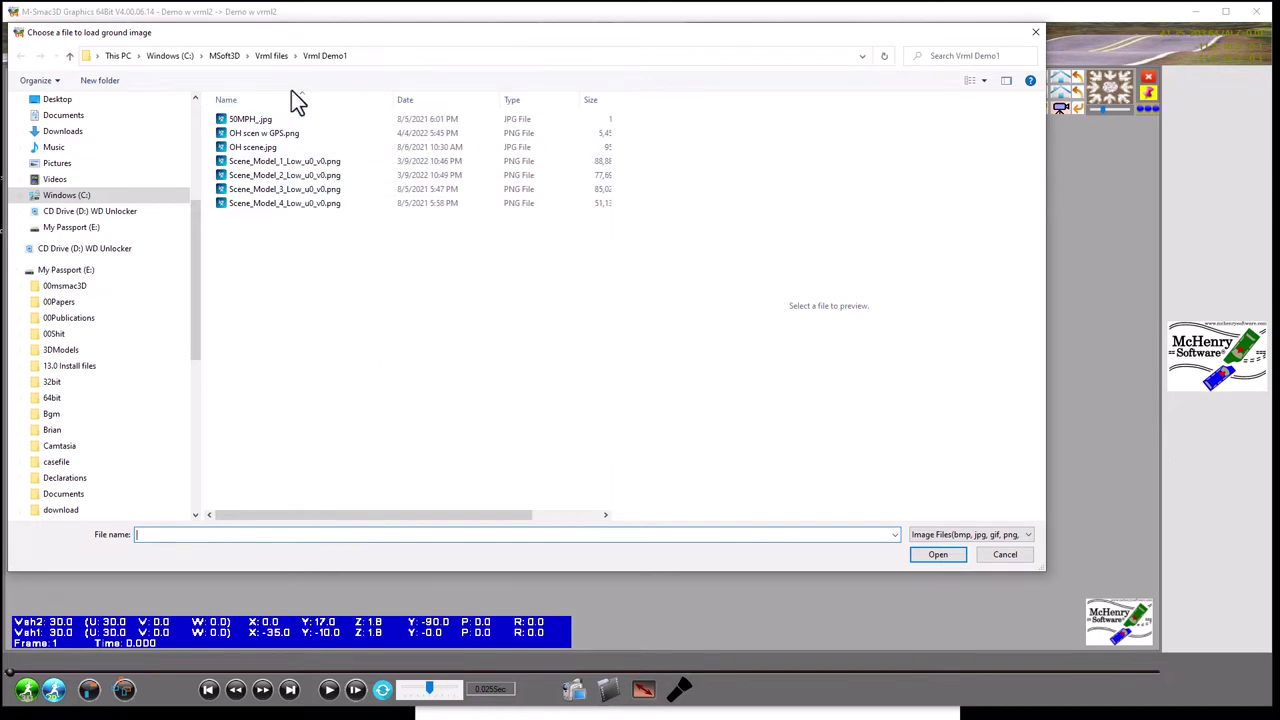
click(972, 534)
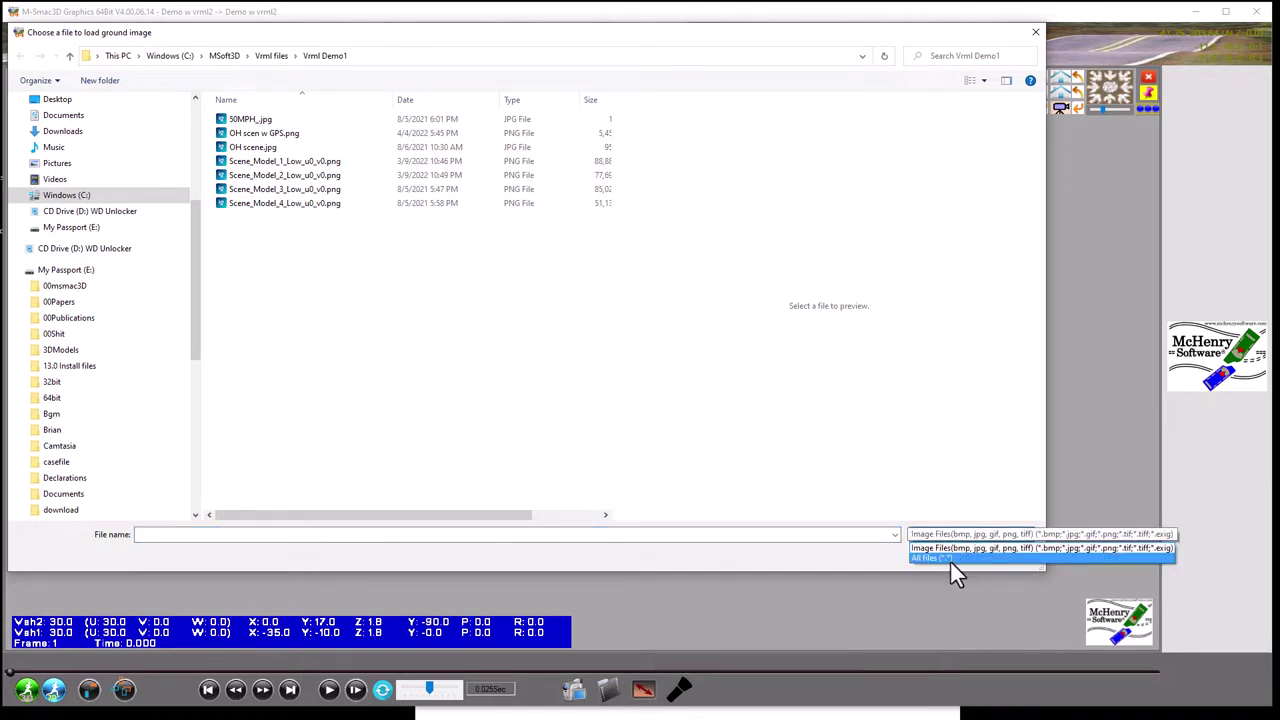
click(950, 561)
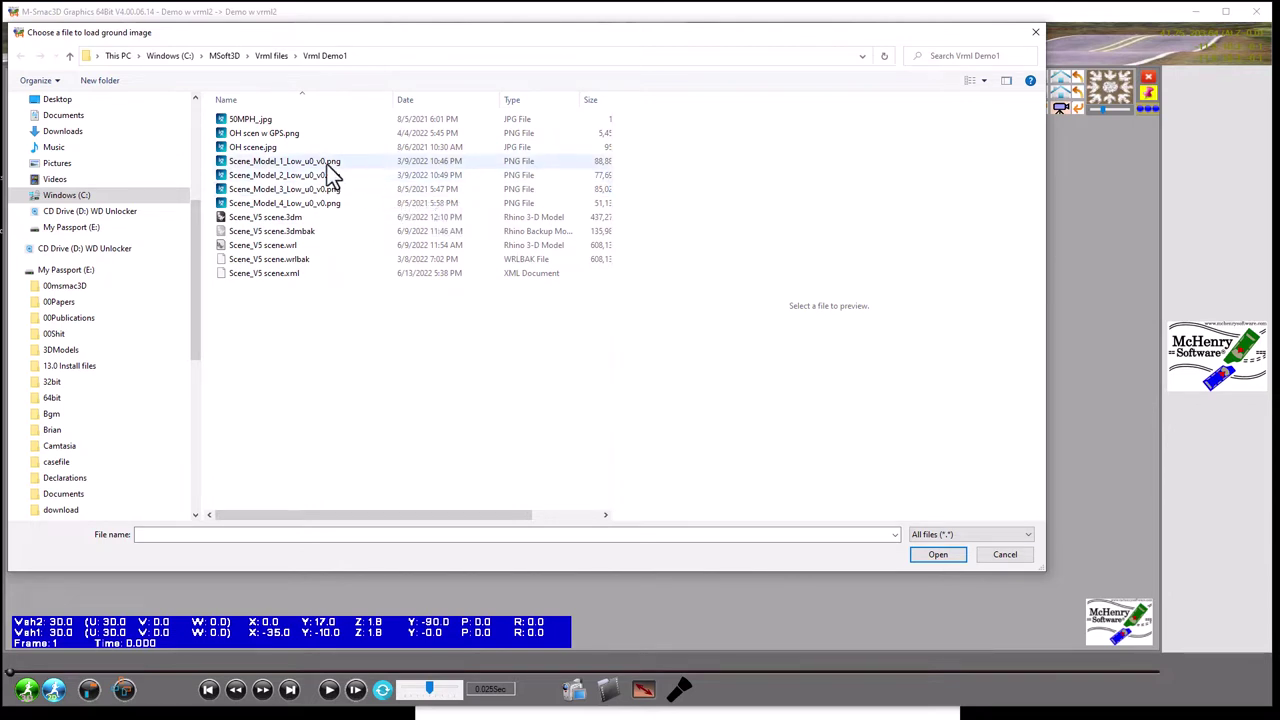
Load OH scene.jpg as the ground image with a width of 571.6 and a height of 180.6
click(254, 147)
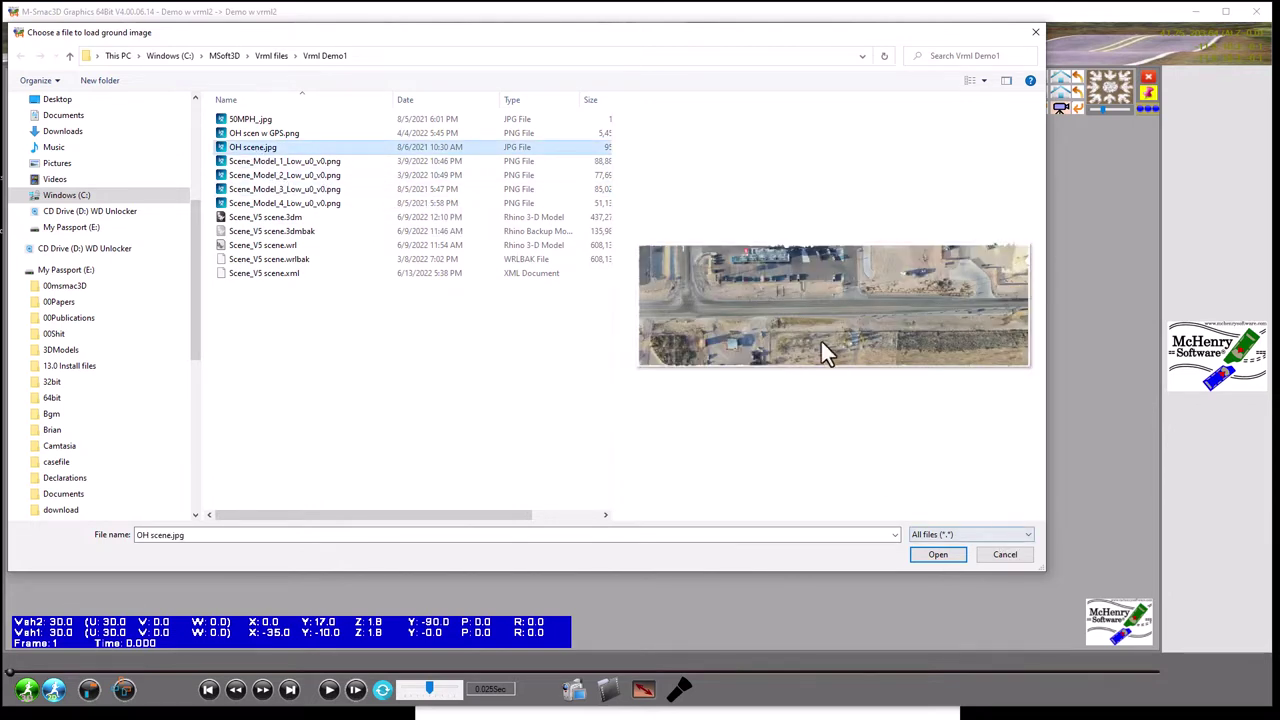
click(940, 554)
click(610, 368)
key(BackSpace)
key(BackSpace)
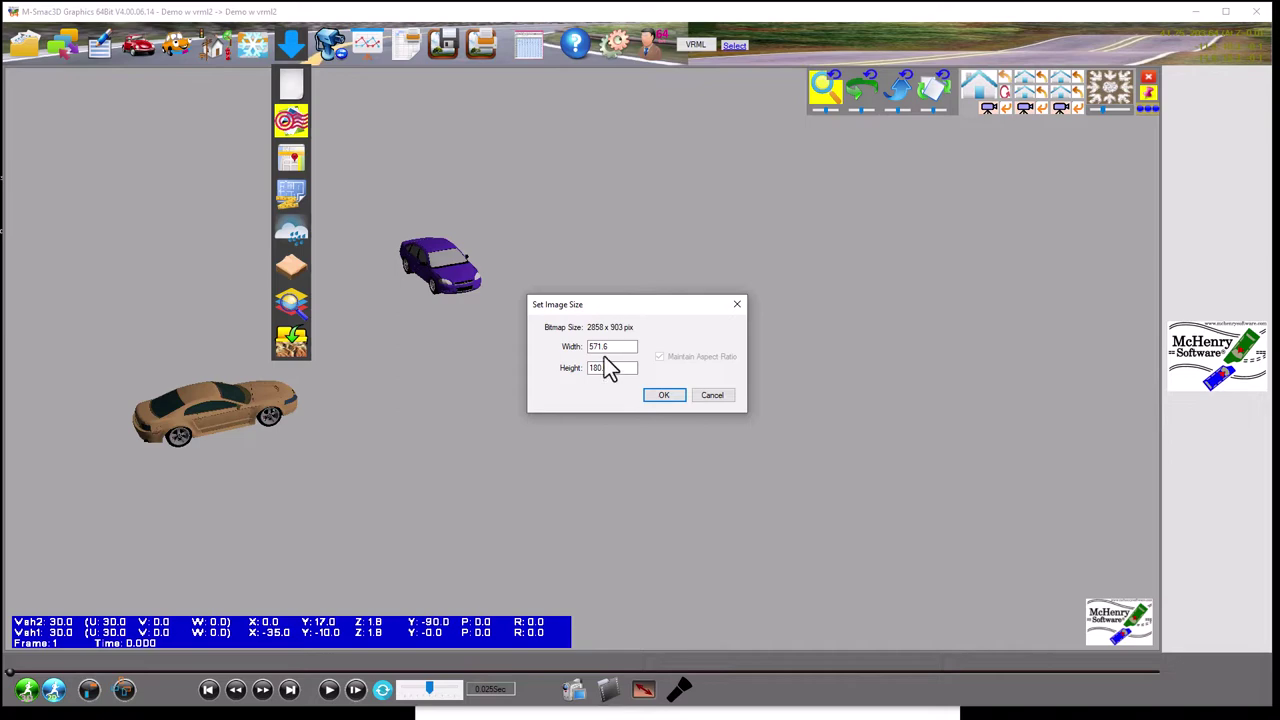
text(.6)
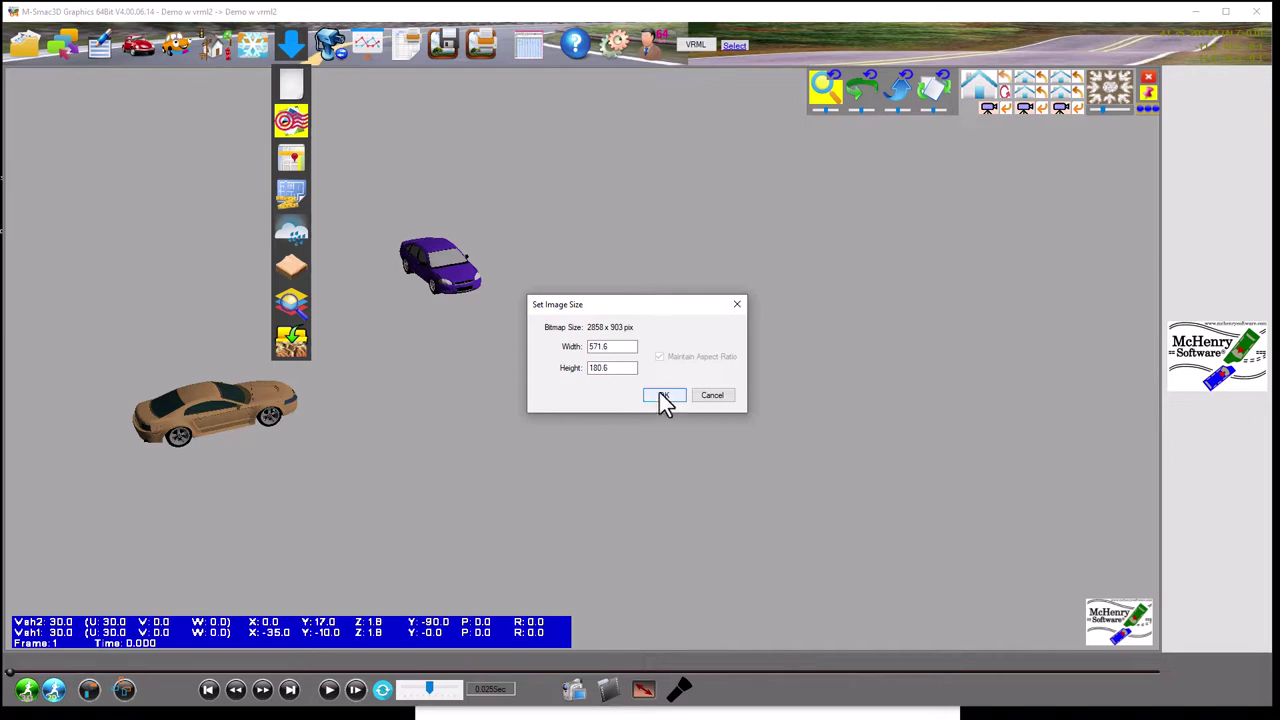
click(659, 394)
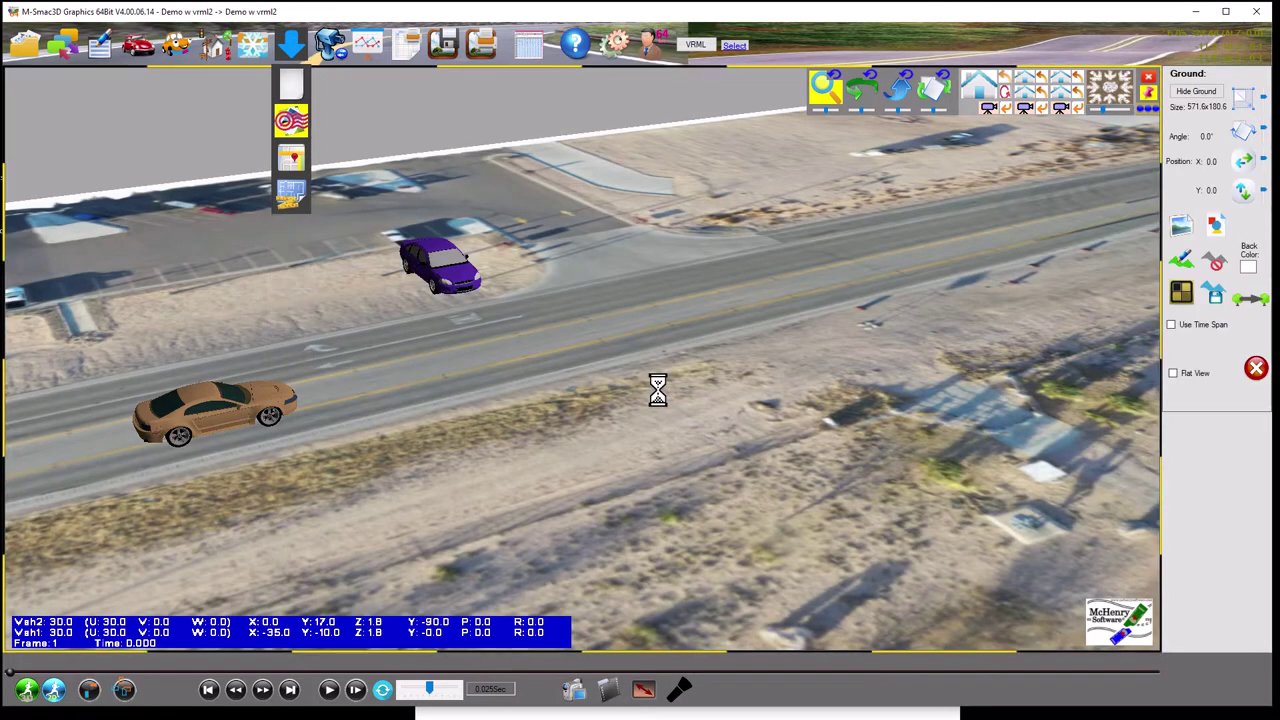
Examine the vehicles on the ground image in plan view, in tilted perspective, and from the preset viewpoints
click(977, 95)
drag(674, 223, 731, 334)
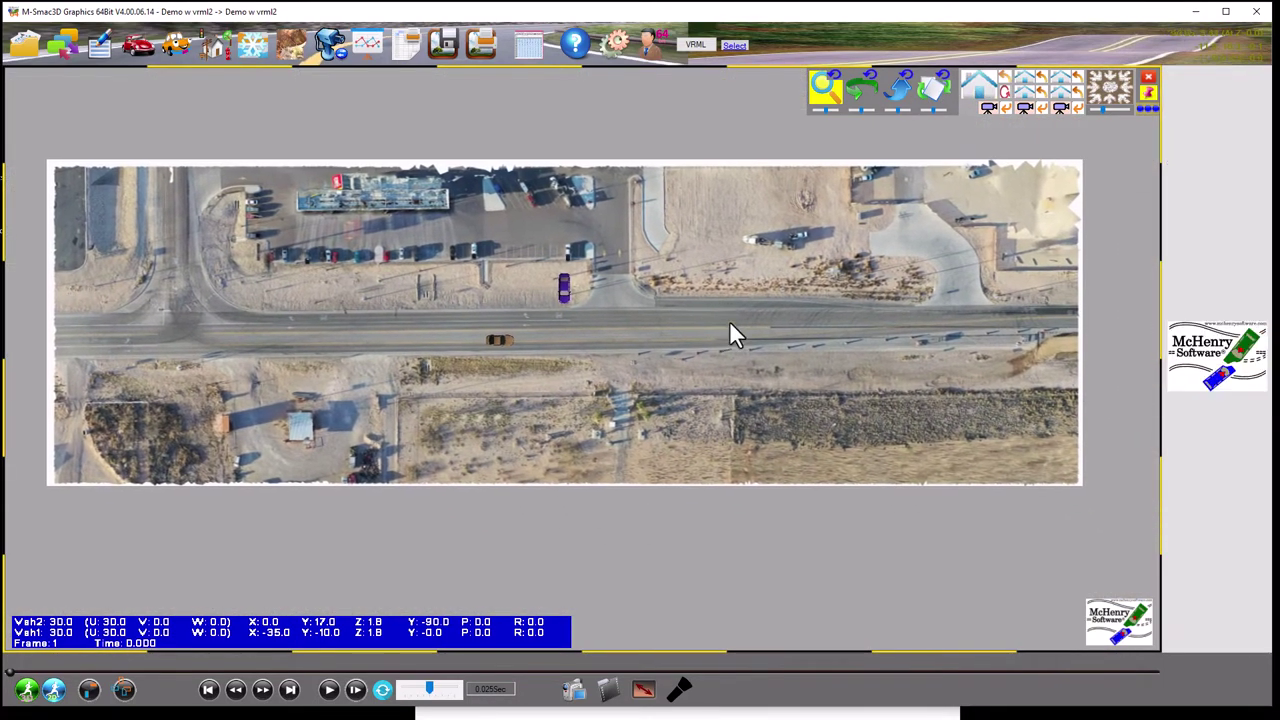
click(466, 319)
click(1021, 91)
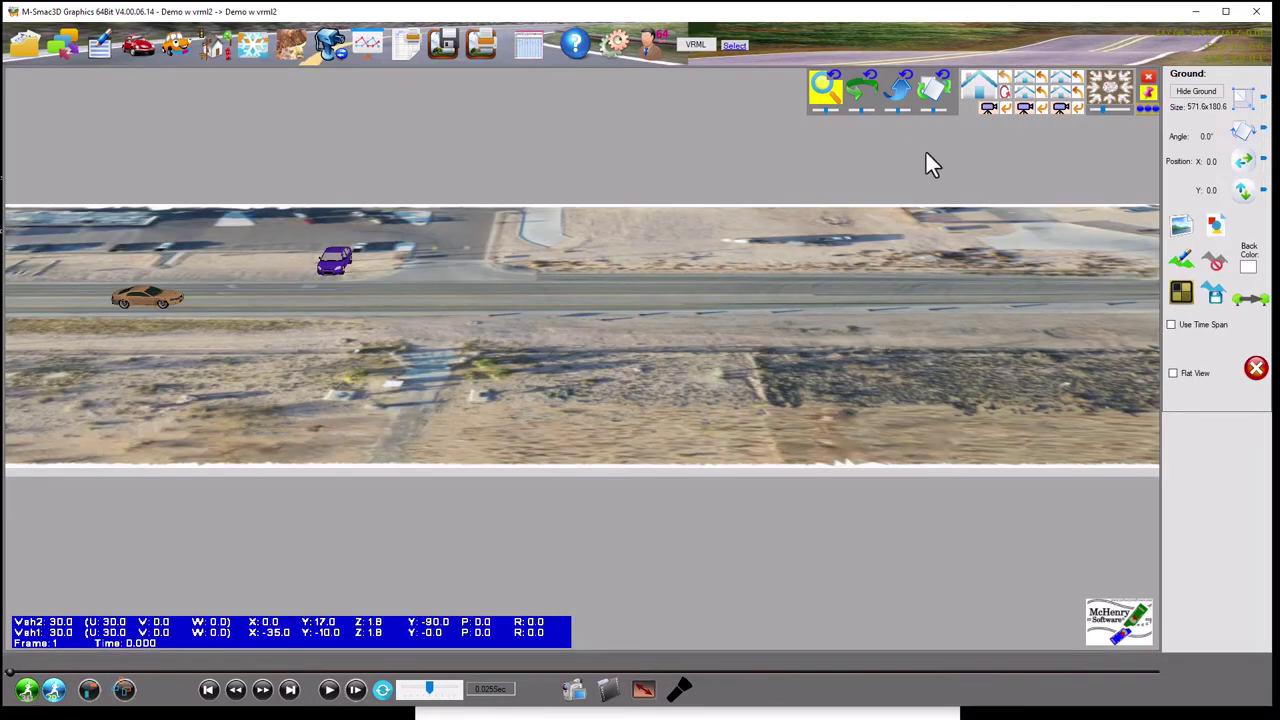
drag(423, 349, 1006, 400)
drag(529, 394, 965, 383)
drag(734, 351, 783, 243)
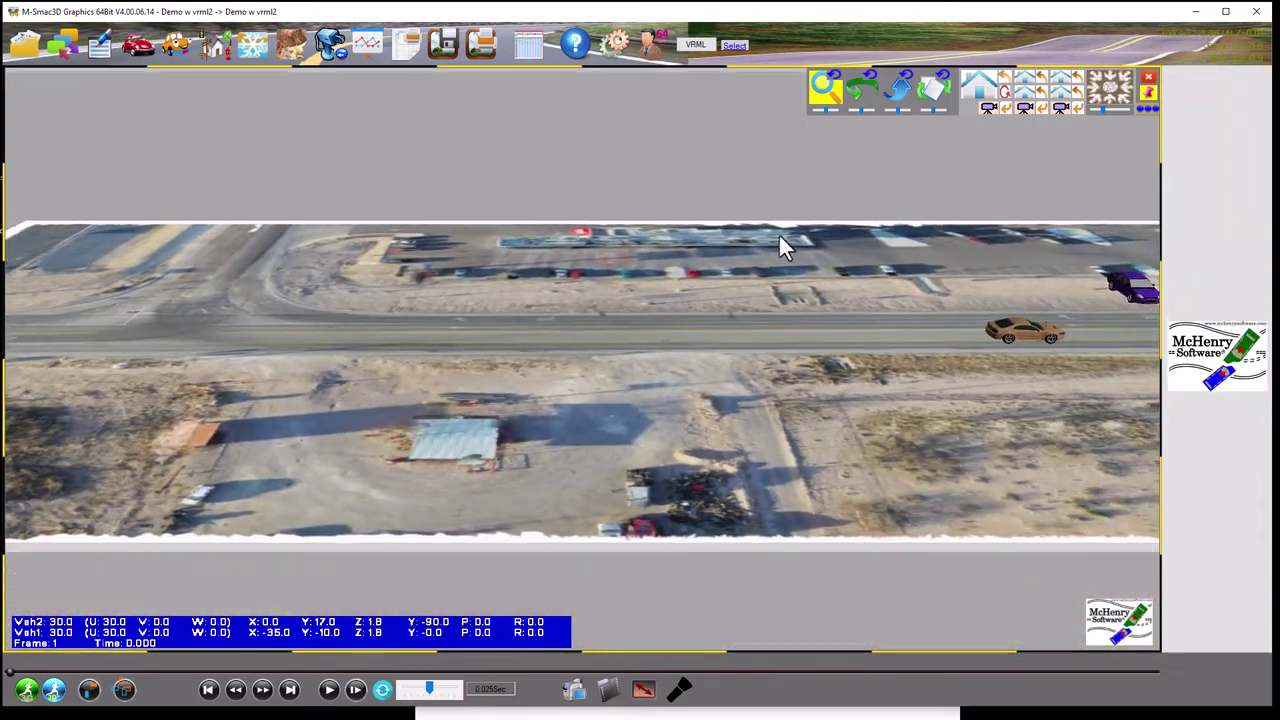
click(899, 88)
scroll(836, 204, down, 6)
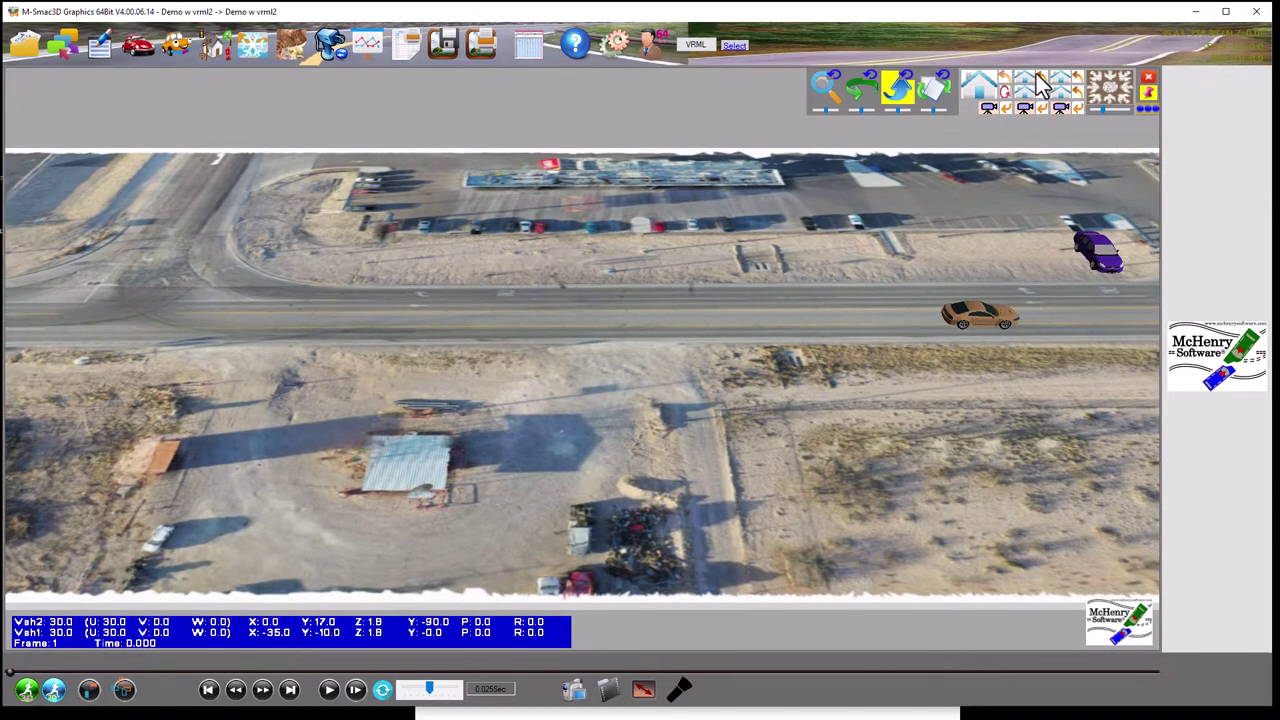
click(1062, 88)
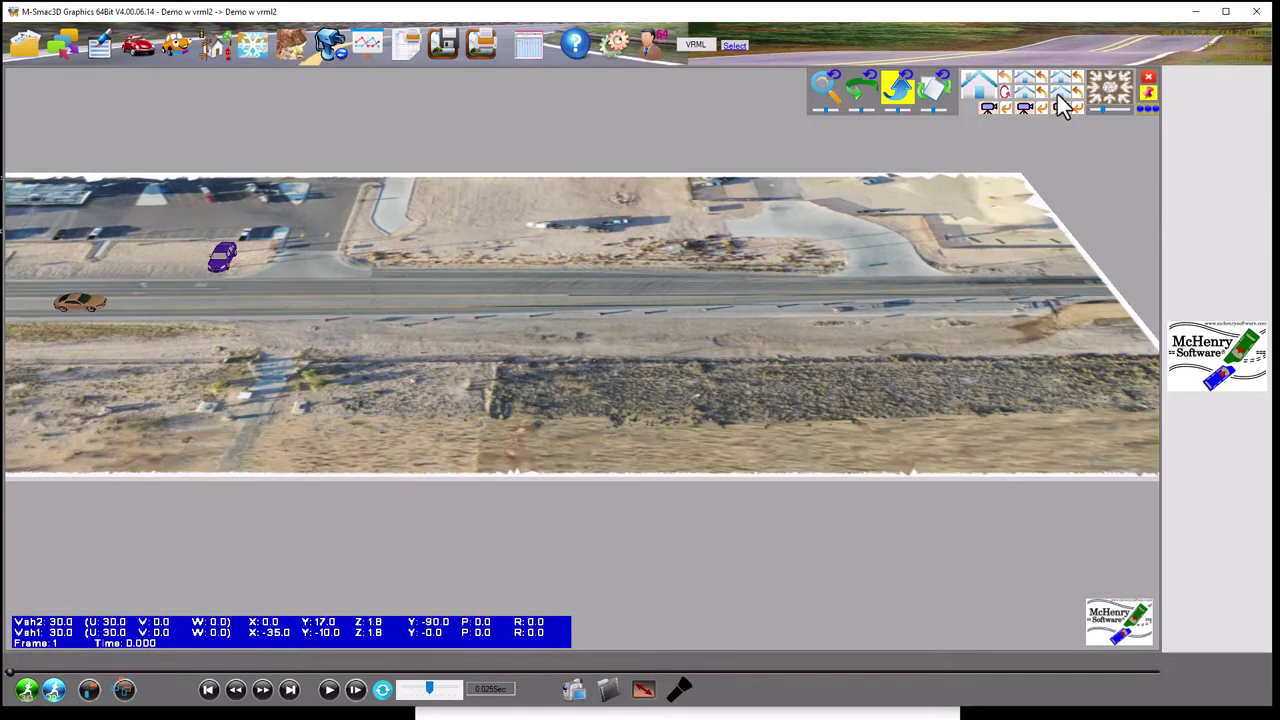
click(1065, 108)
click(1030, 105)
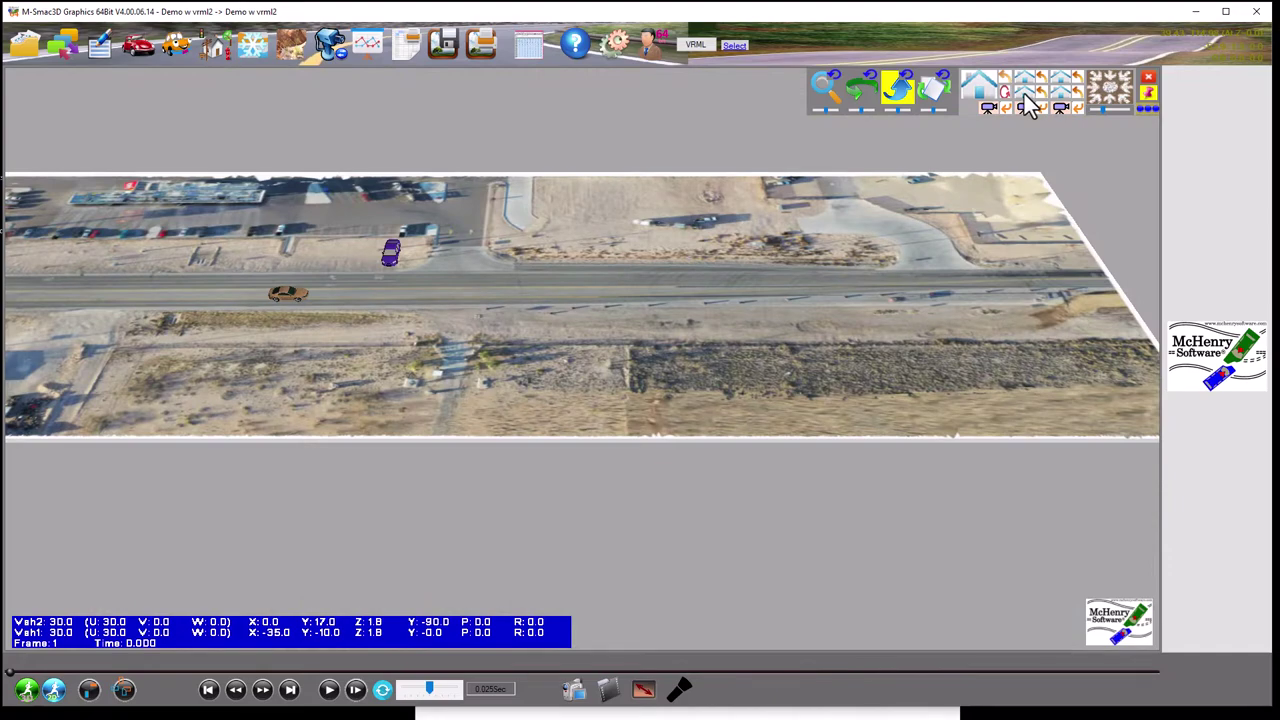
click(970, 92)
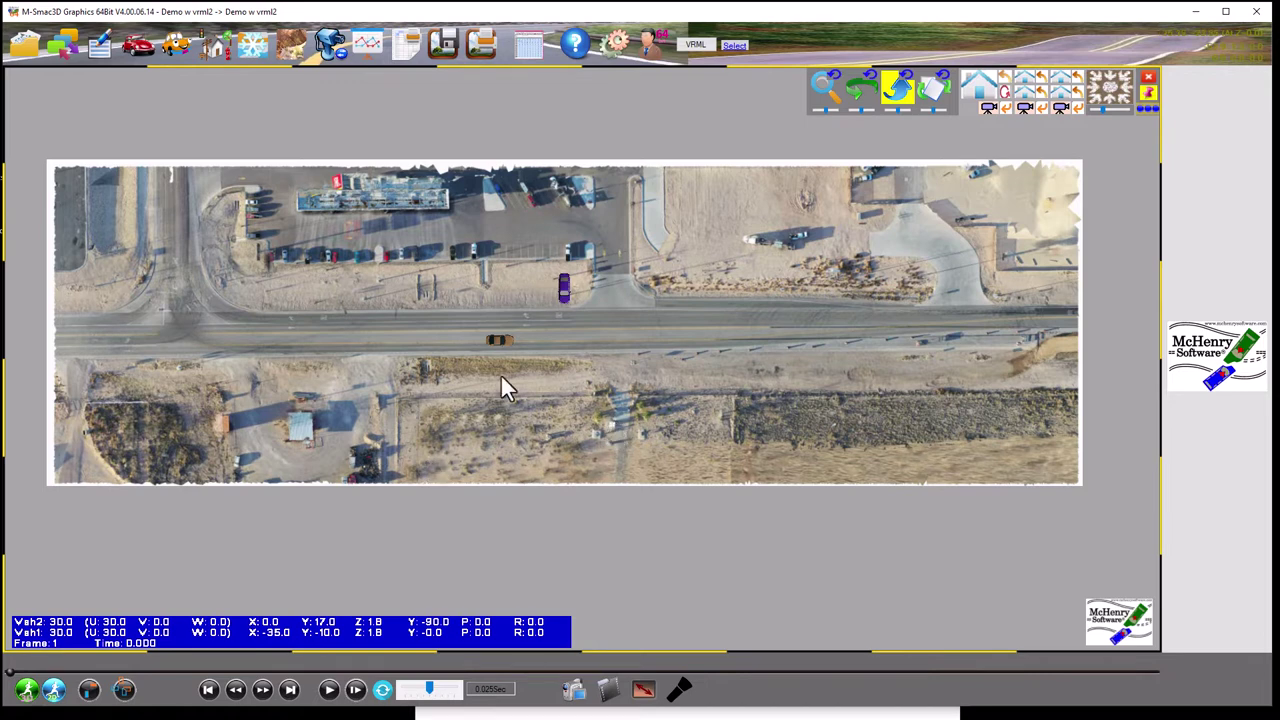
Scale the ground image by marking both ends of the long blue-roofed structure's lower edge and setting their distance to 188
click(372, 214)
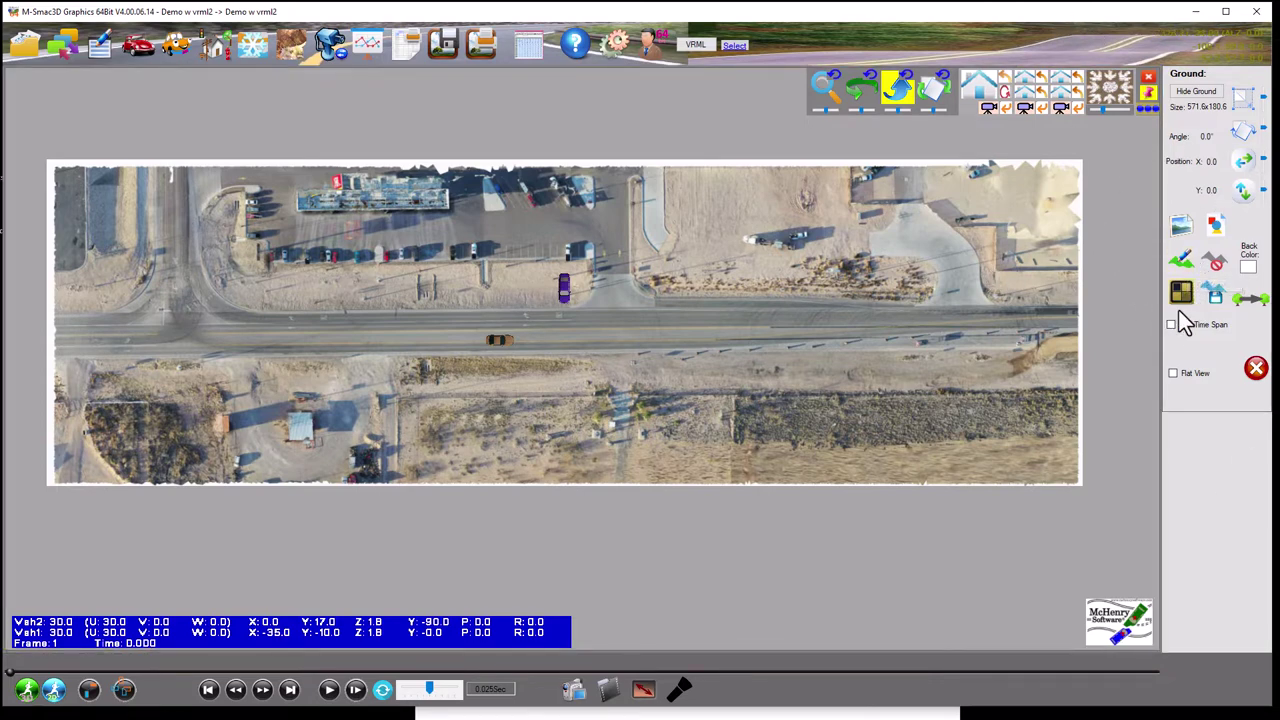
click(1182, 225)
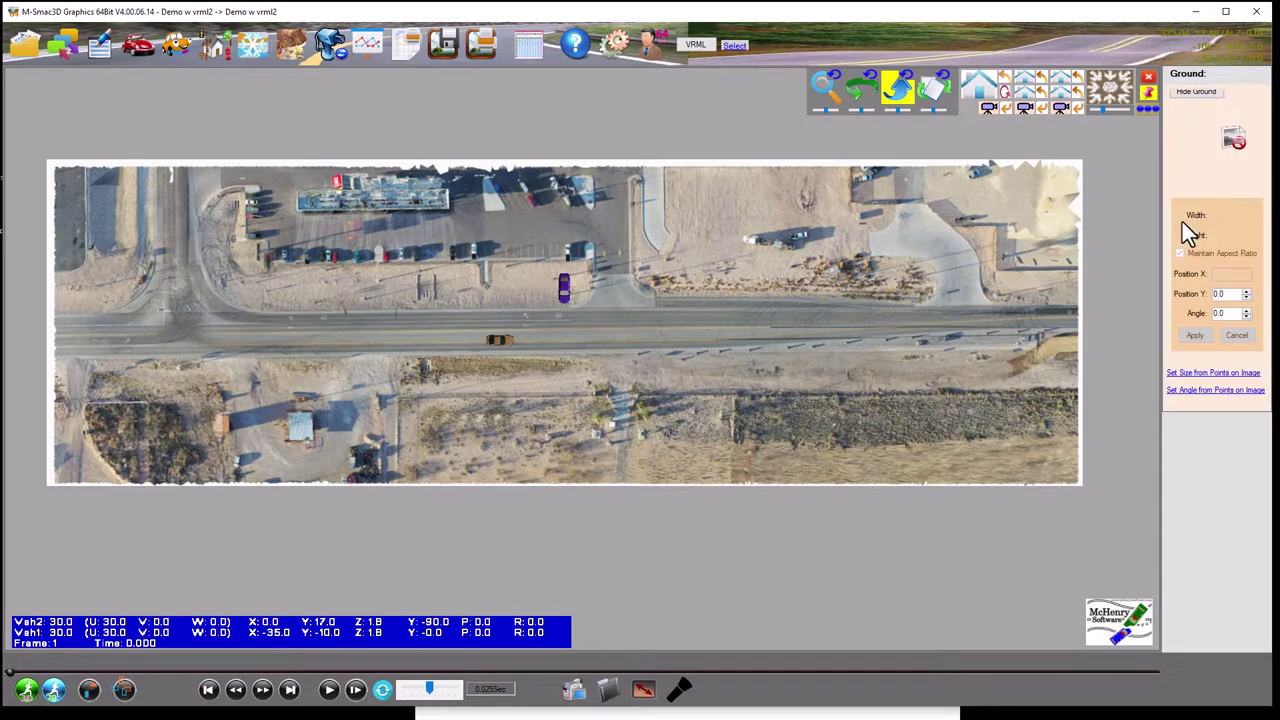
click(1196, 374)
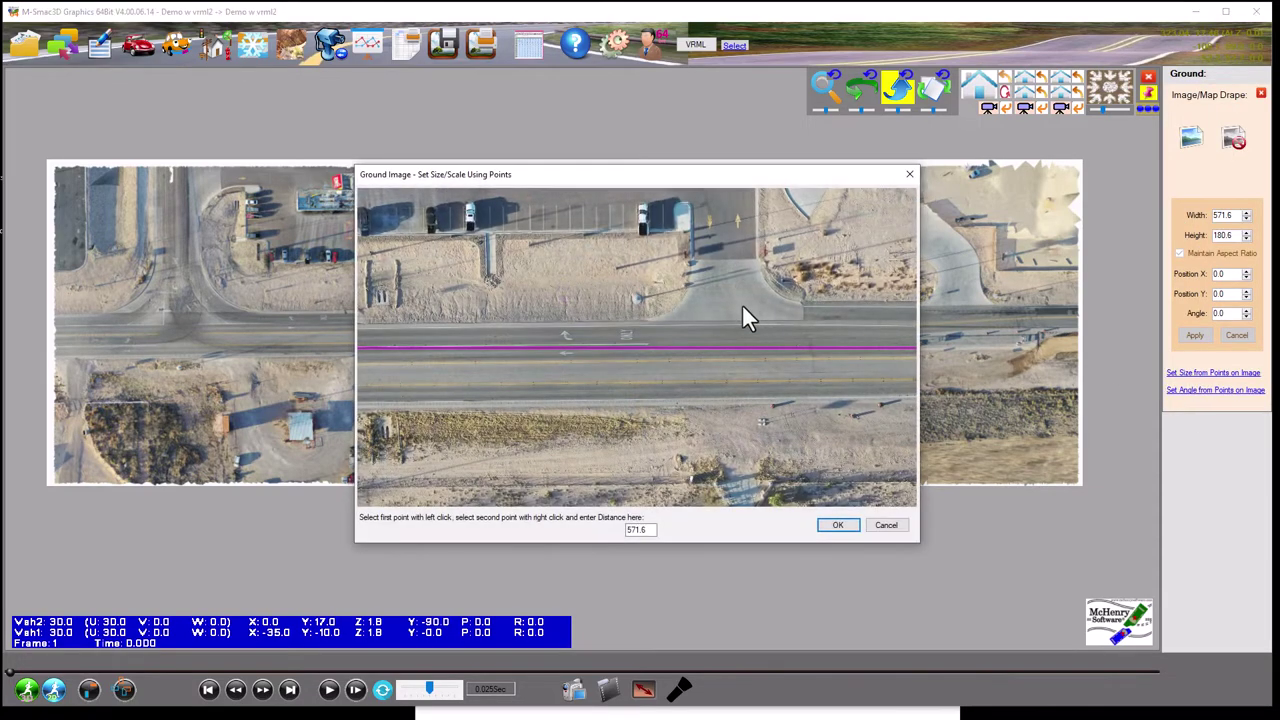
drag(851, 357, 775, 470)
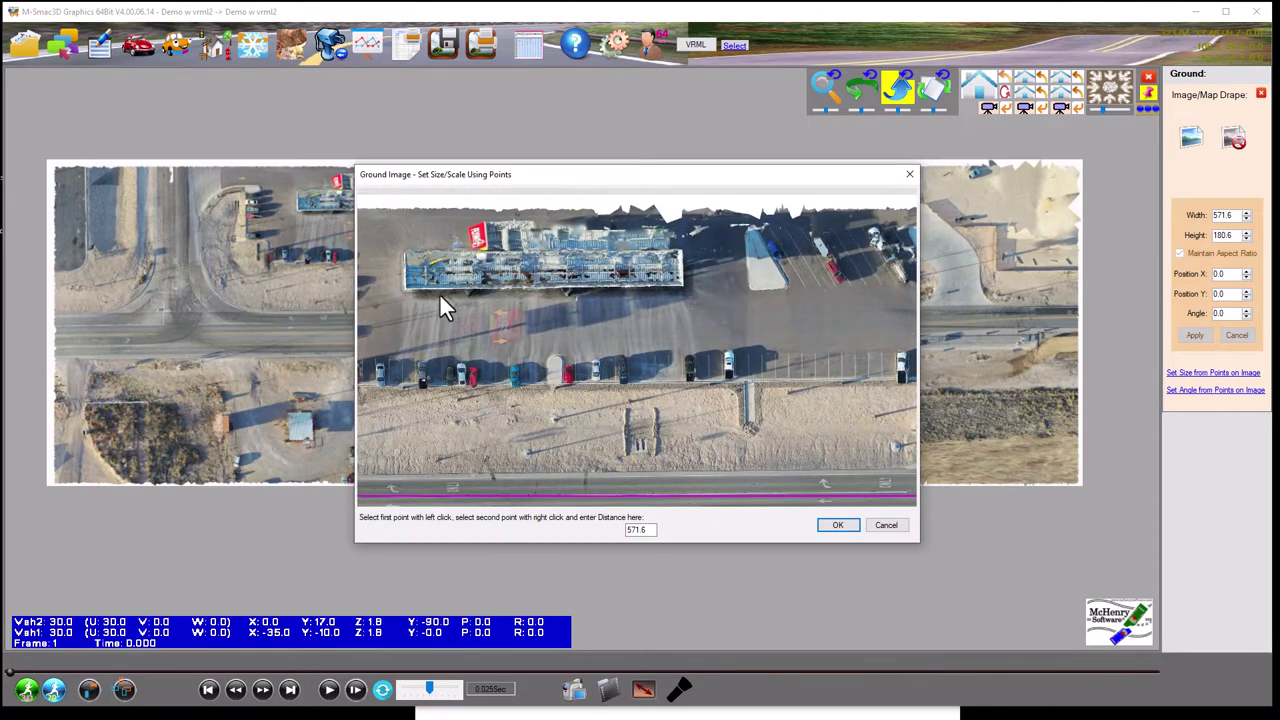
scroll(448, 302, up, 3)
drag(446, 301, 520, 346)
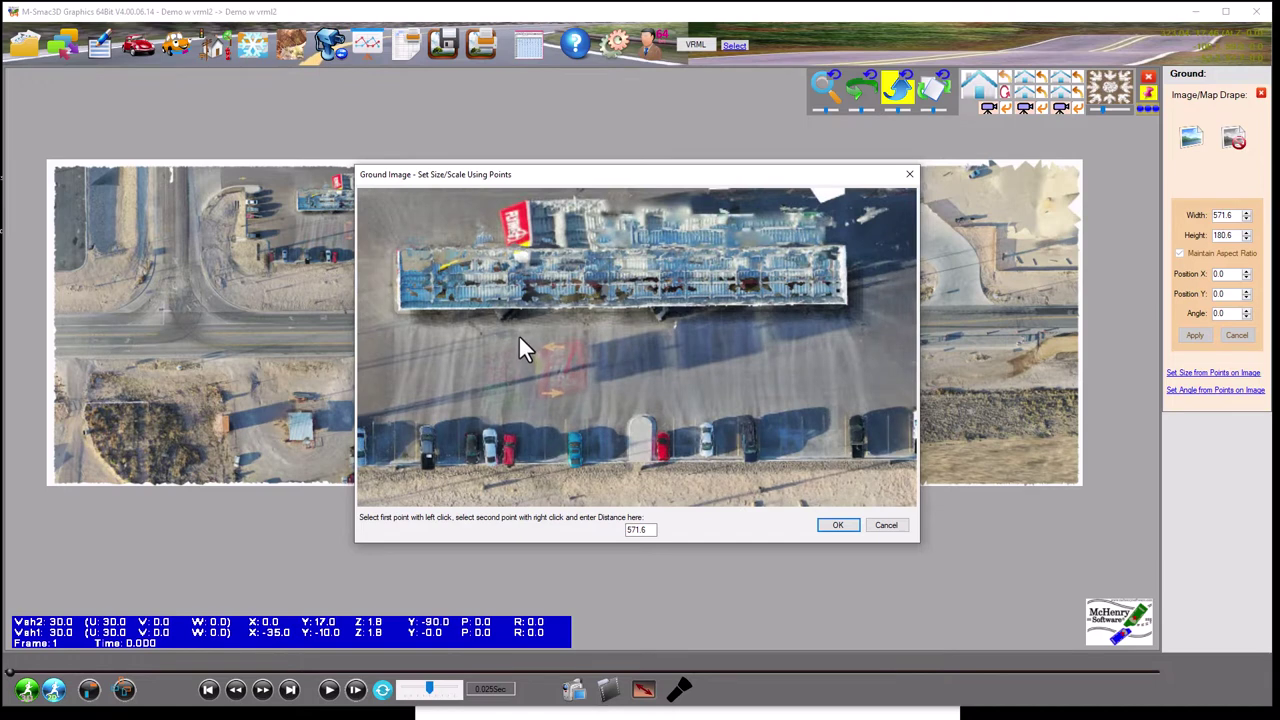
scroll(520, 347, up, 1)
click(388, 308)
right_click(880, 304)
double_click(654, 528)
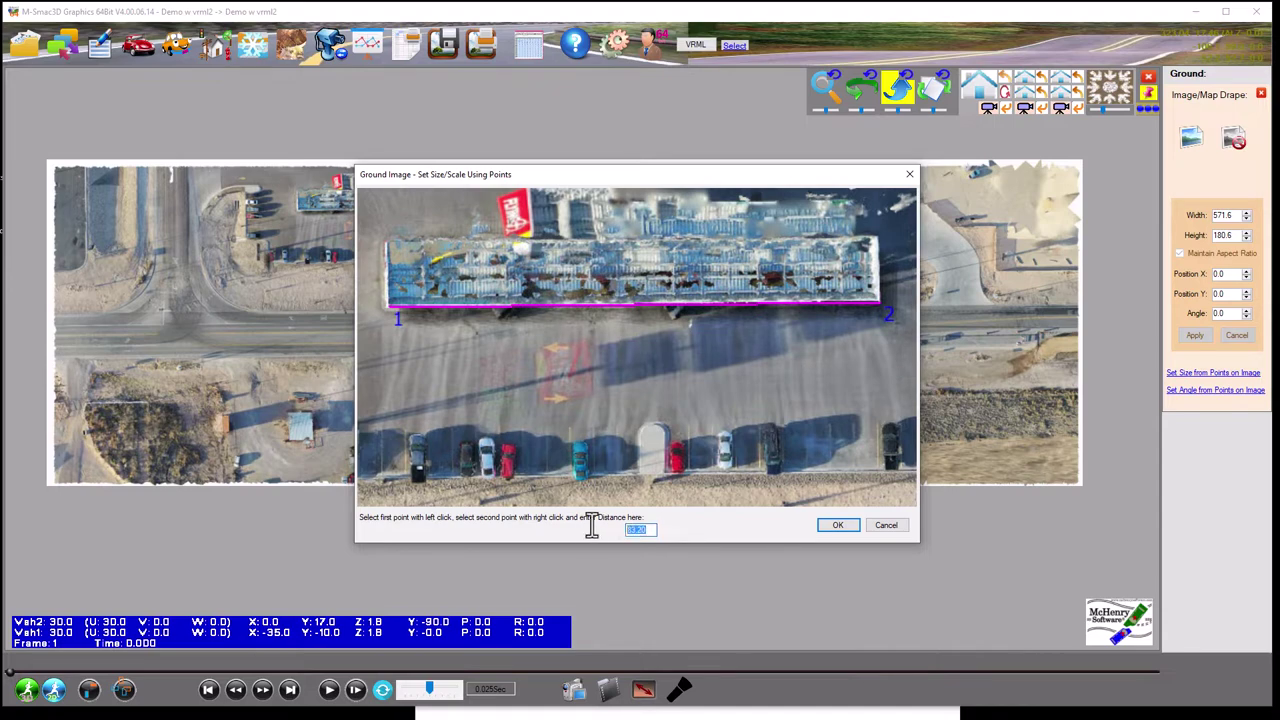
text(188)
click(841, 528)
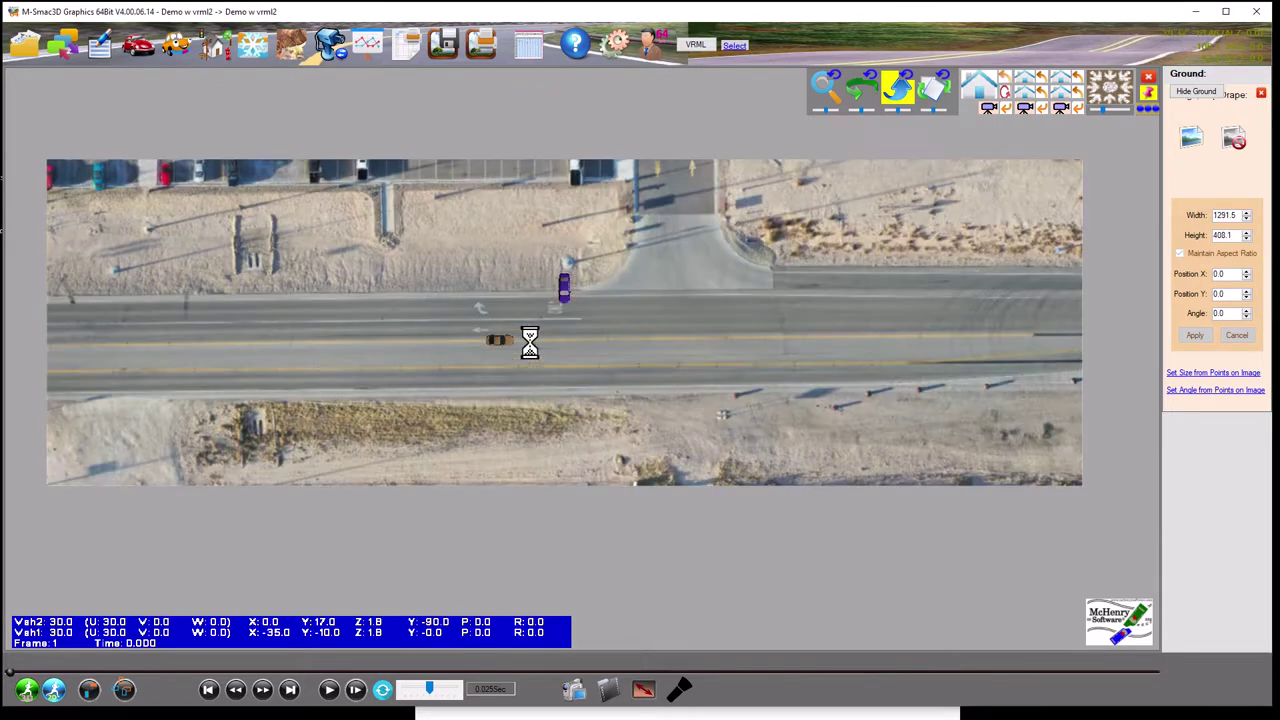
Enlarge the ground itself to a width of 1000 so that it shows more of the rescaled image
drag(477, 240, 472, 275)
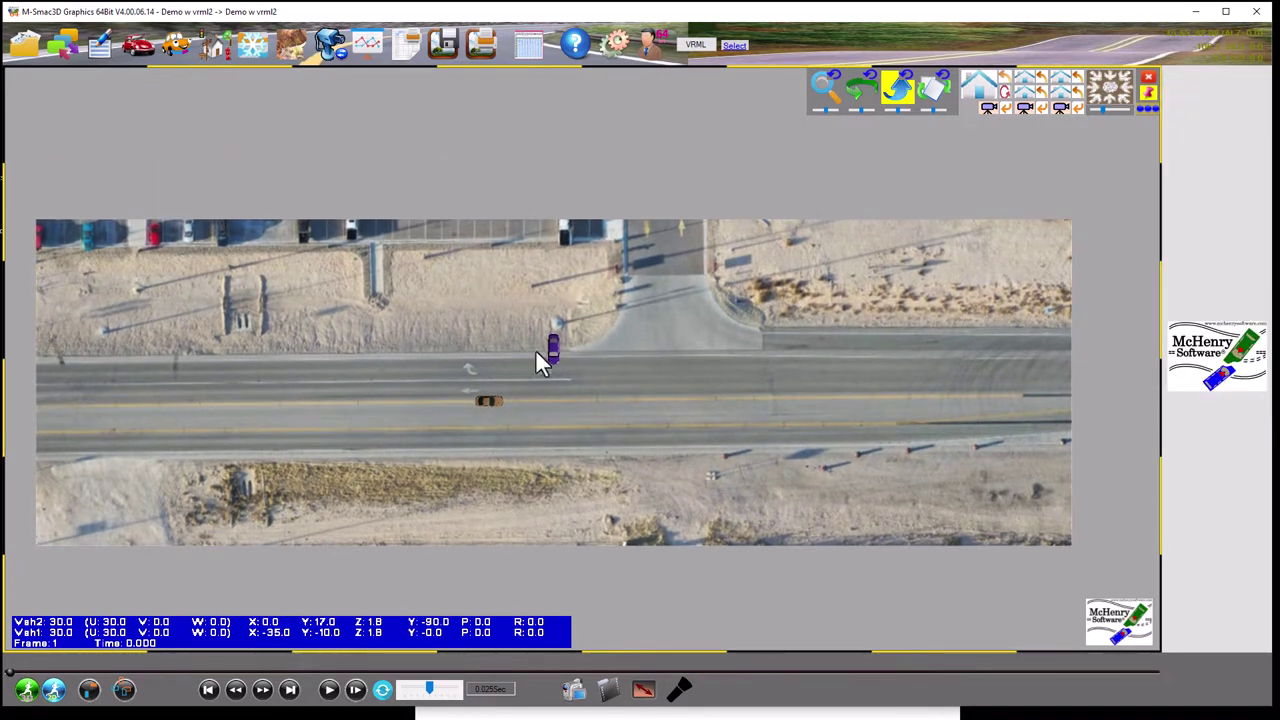
click(825, 90)
scroll(686, 328, down, 4)
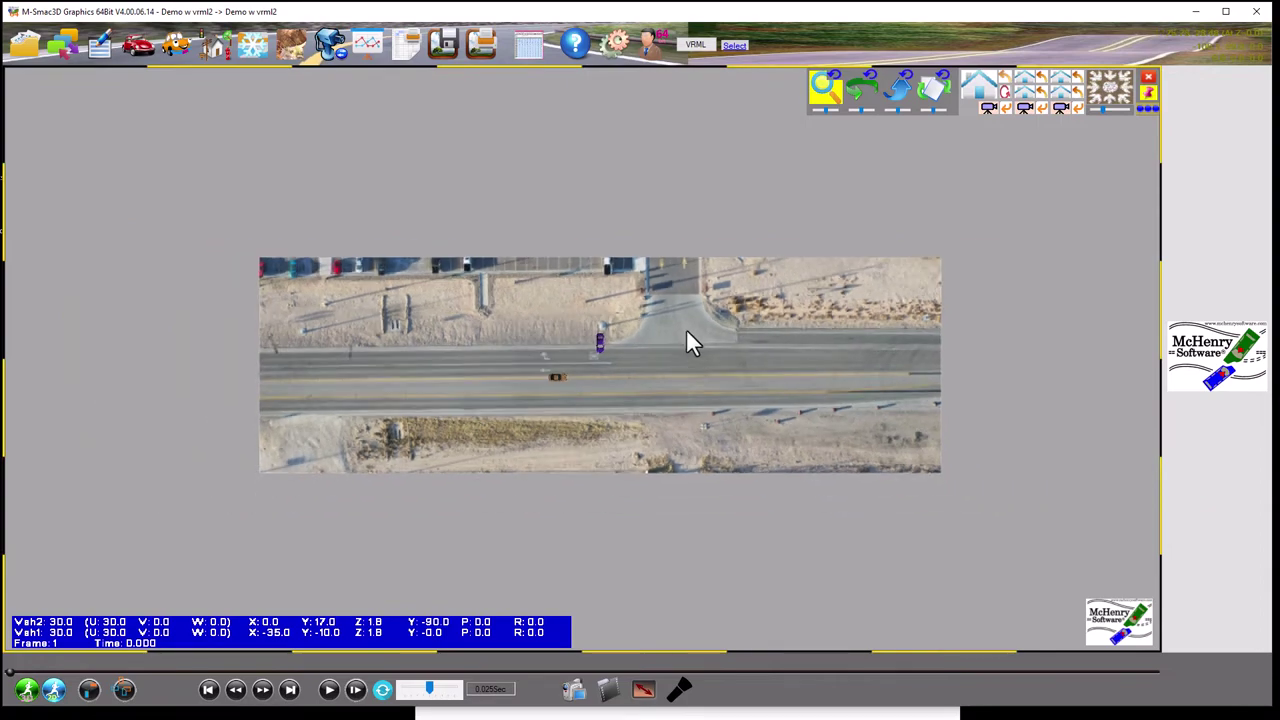
scroll(676, 320, up, 4)
drag(659, 320, 724, 298)
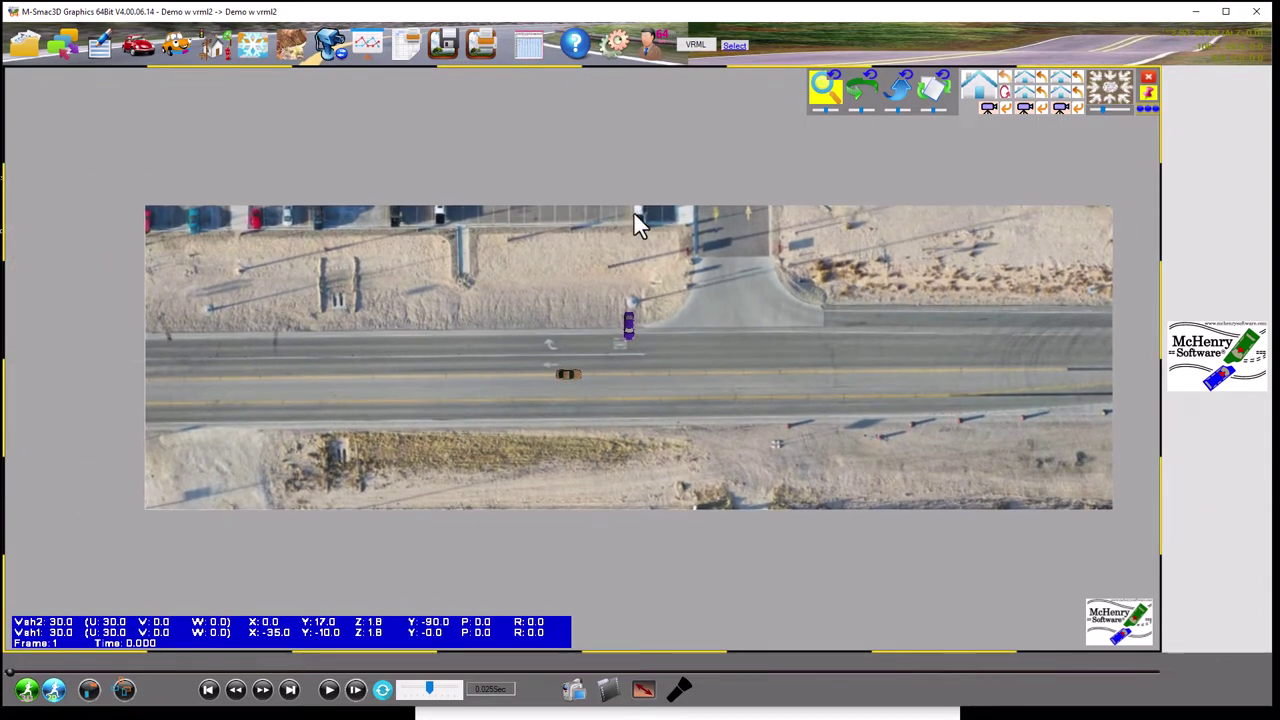
double_click(585, 324)
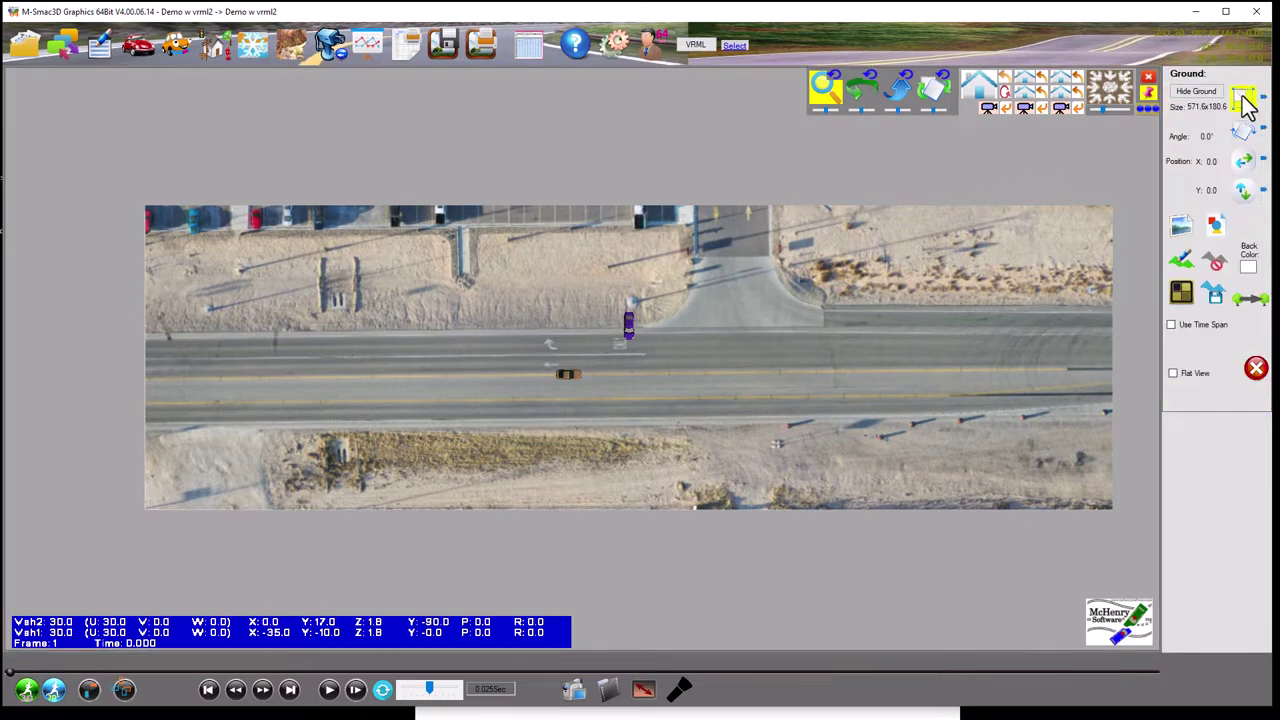
click(1241, 96)
click(614, 327)
drag(614, 327, 533, 310)
text(1000)
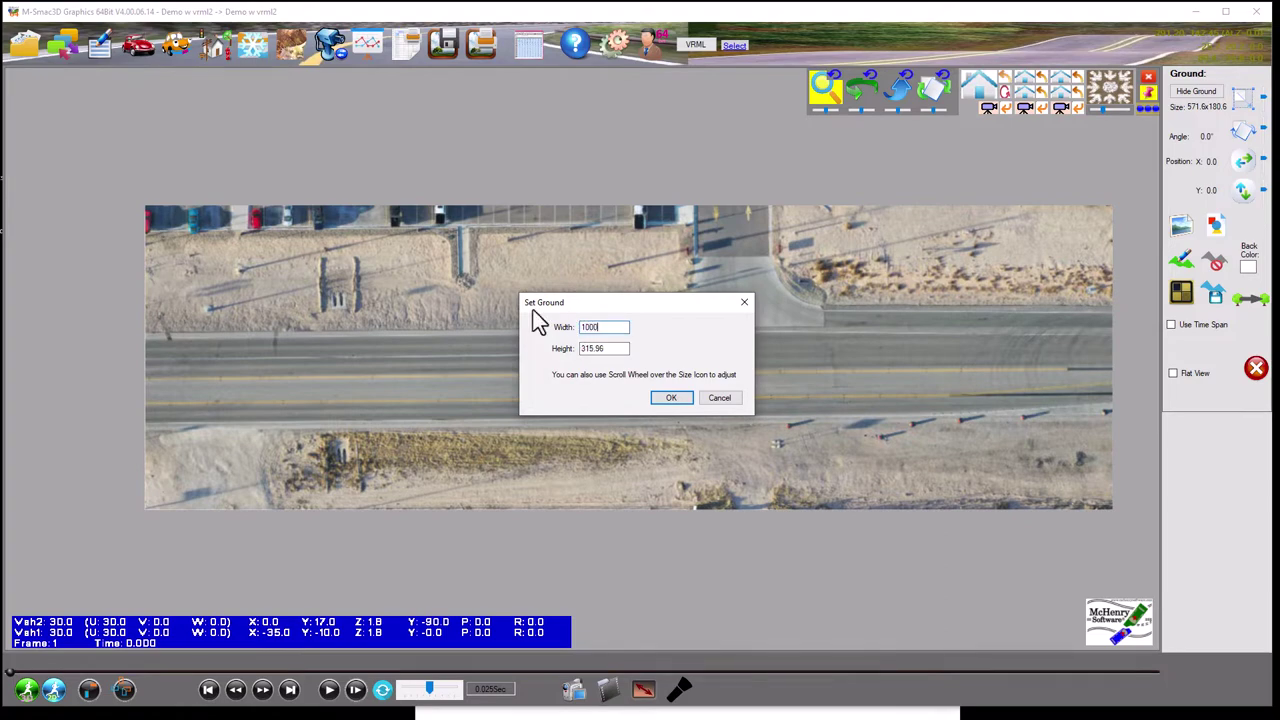
key(Return)
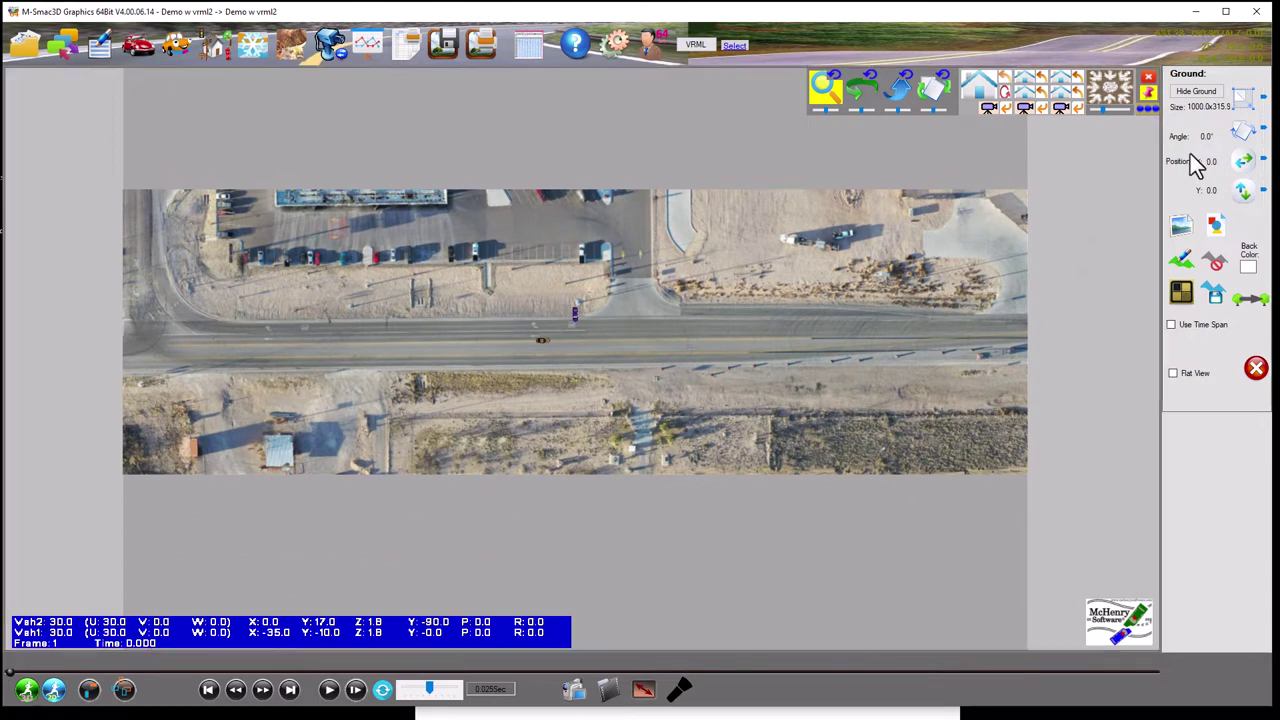
Enlarge the ground to a width of 1200 and then further until the whole aerial image fits on it
click(1241, 100)
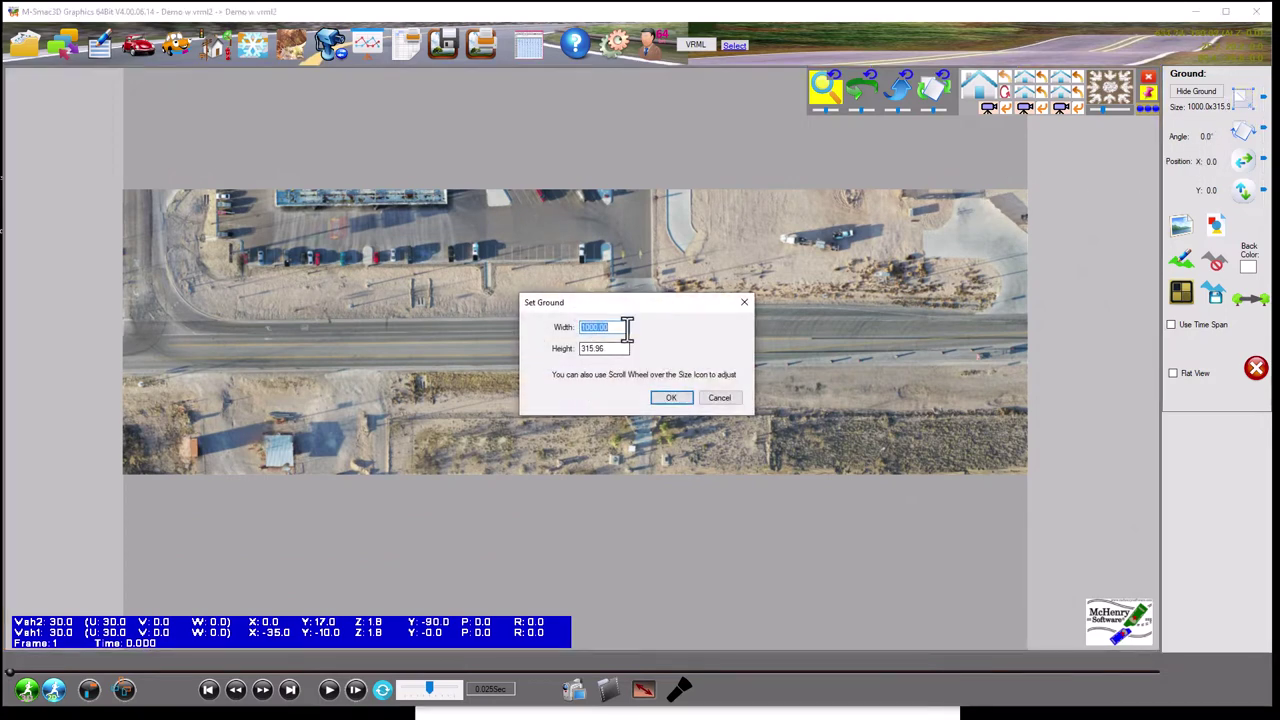
text(1)
text(000)
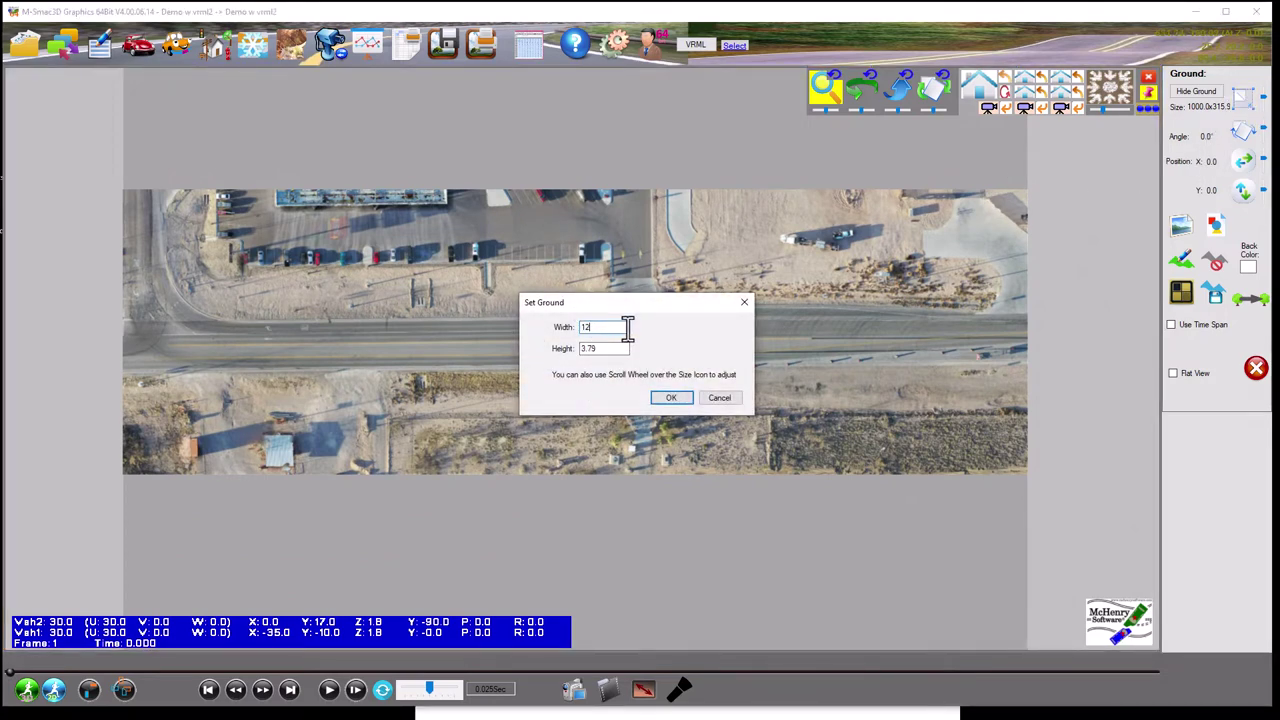
key(Return)
scroll(590, 331, up, 1)
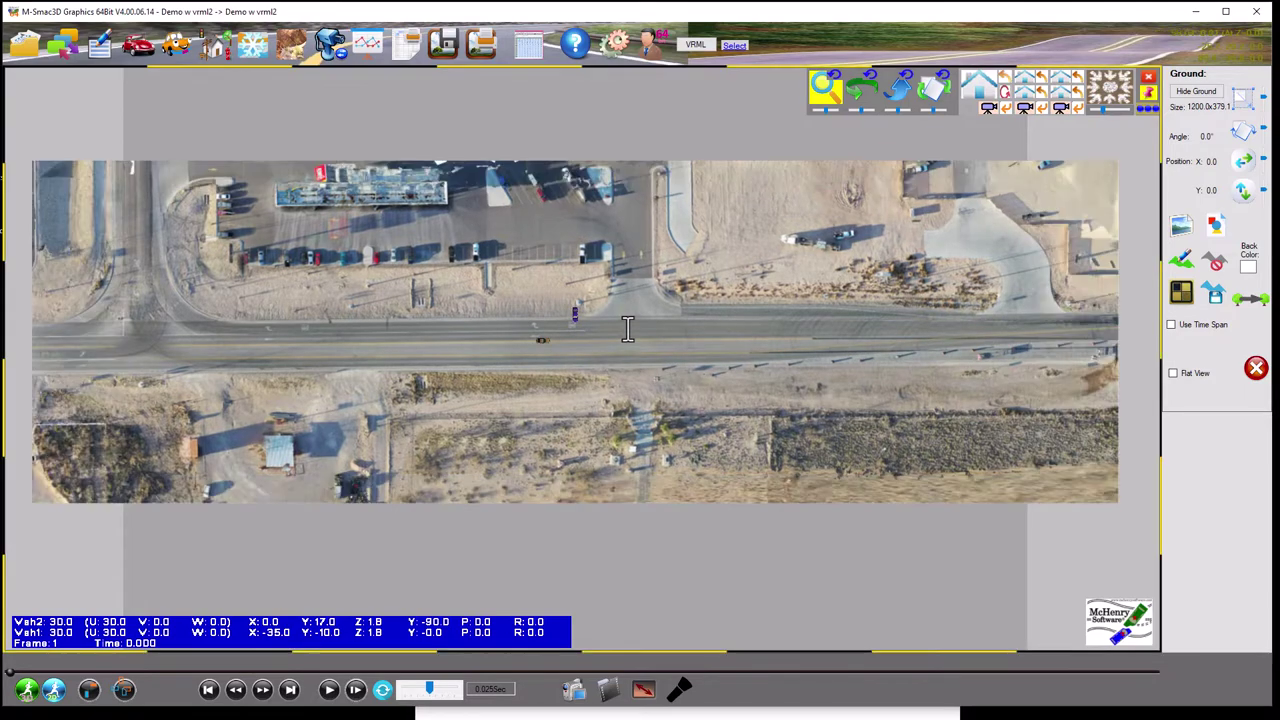
scroll(547, 321, down, 2)
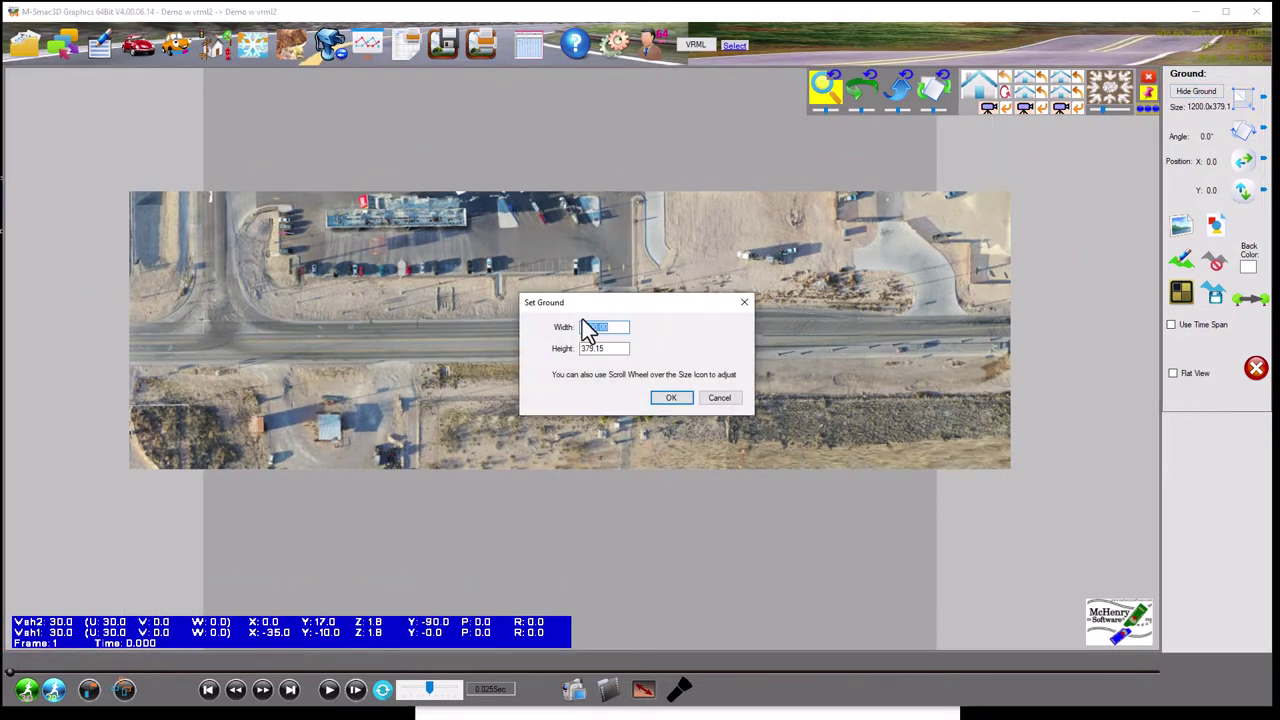
key(Return)
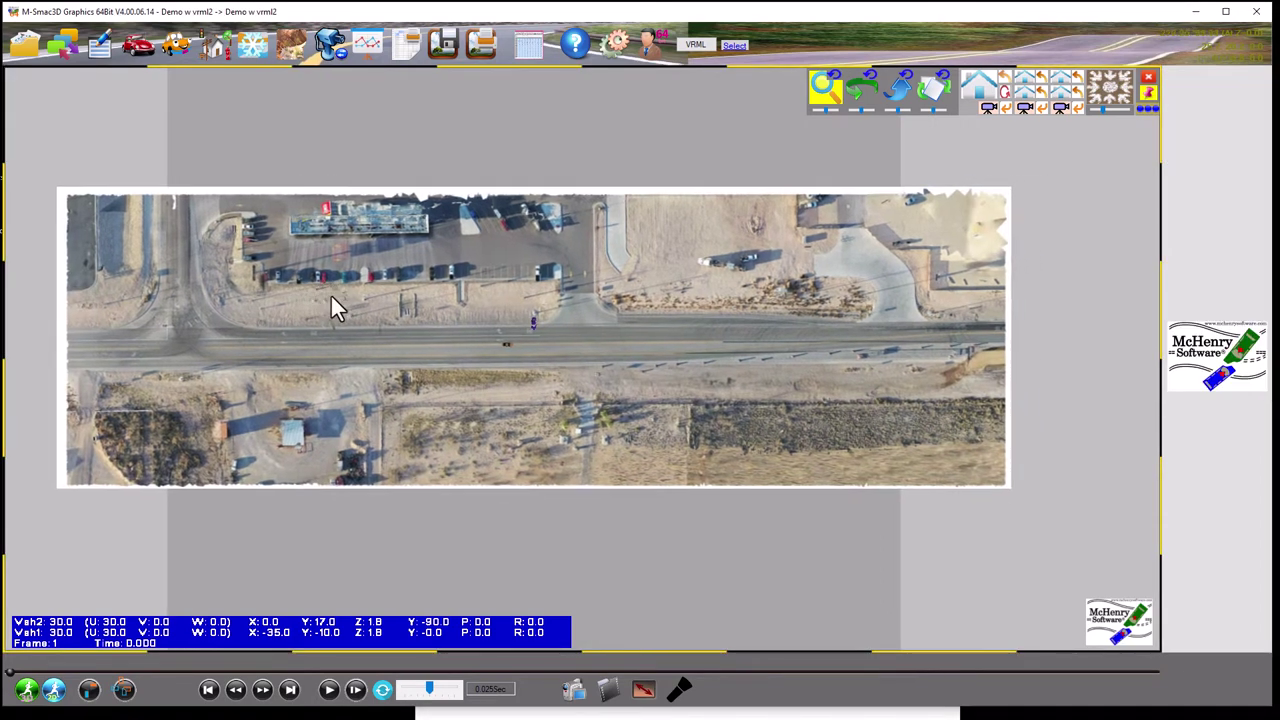
Check the ground image's scale by measuring the lower edge of the long blue-roofed structure between two points, without rescaling
click(1180, 290)
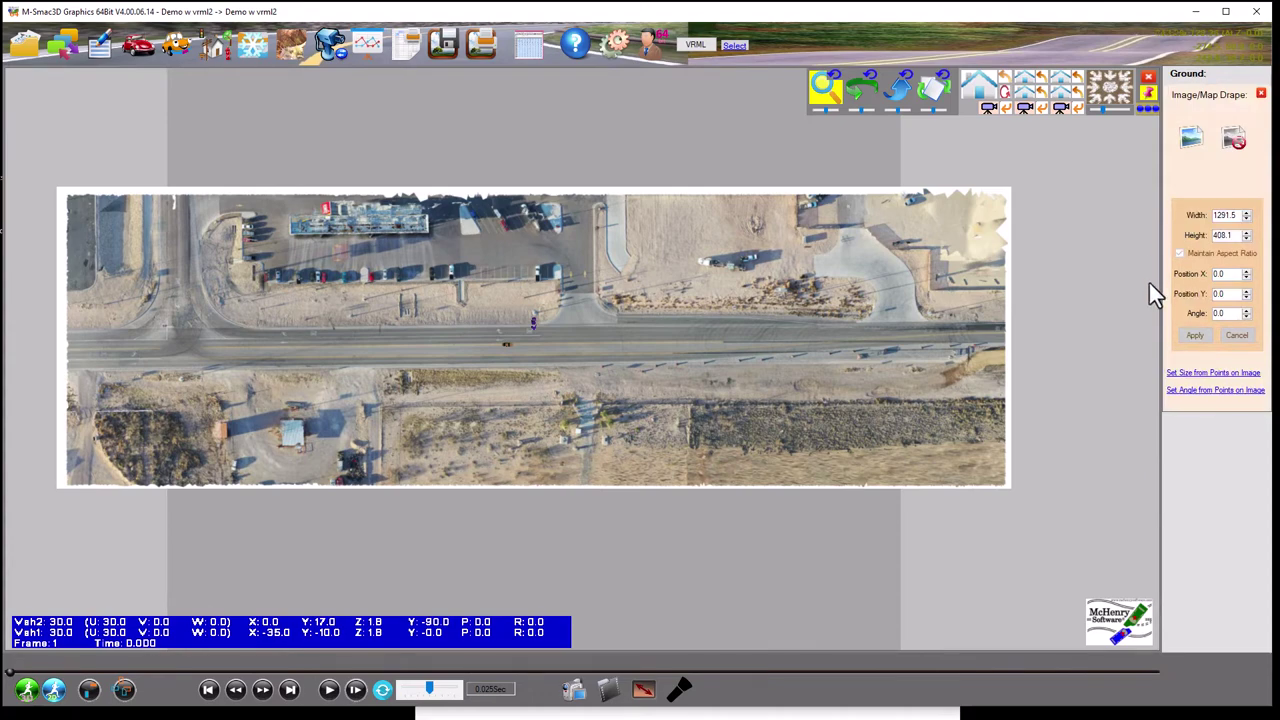
click(1198, 374)
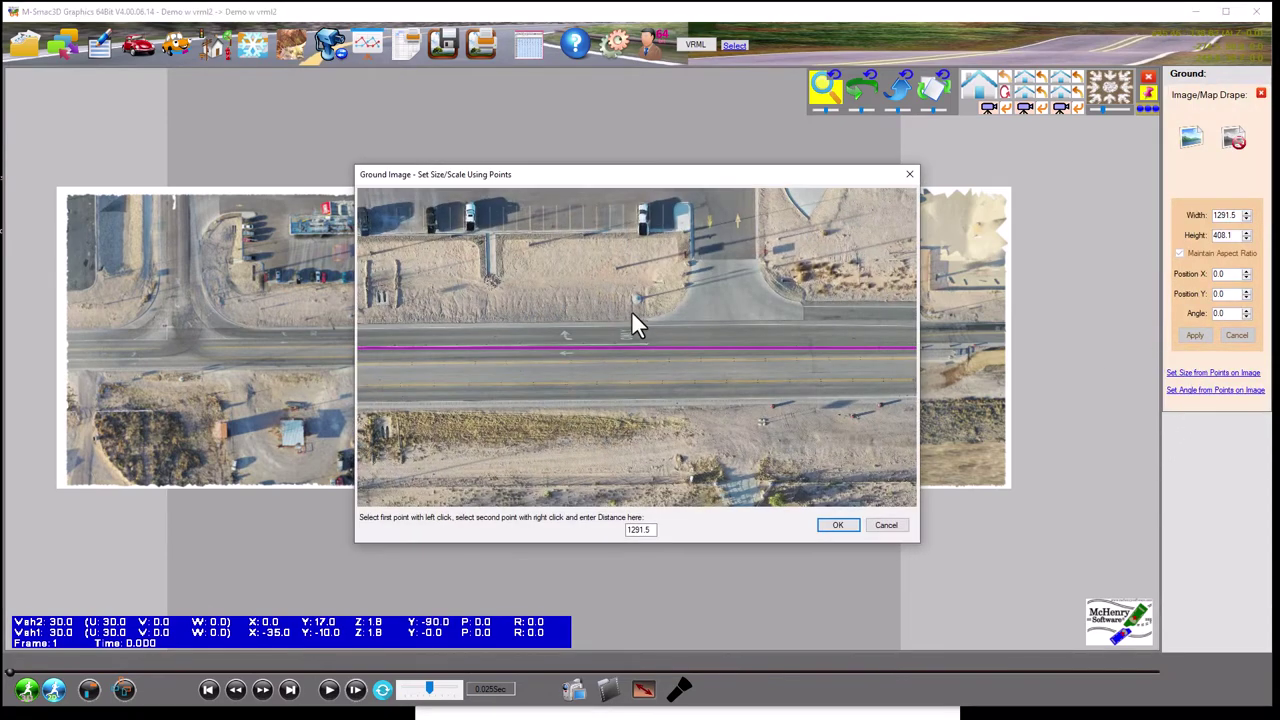
drag(583, 280, 860, 435)
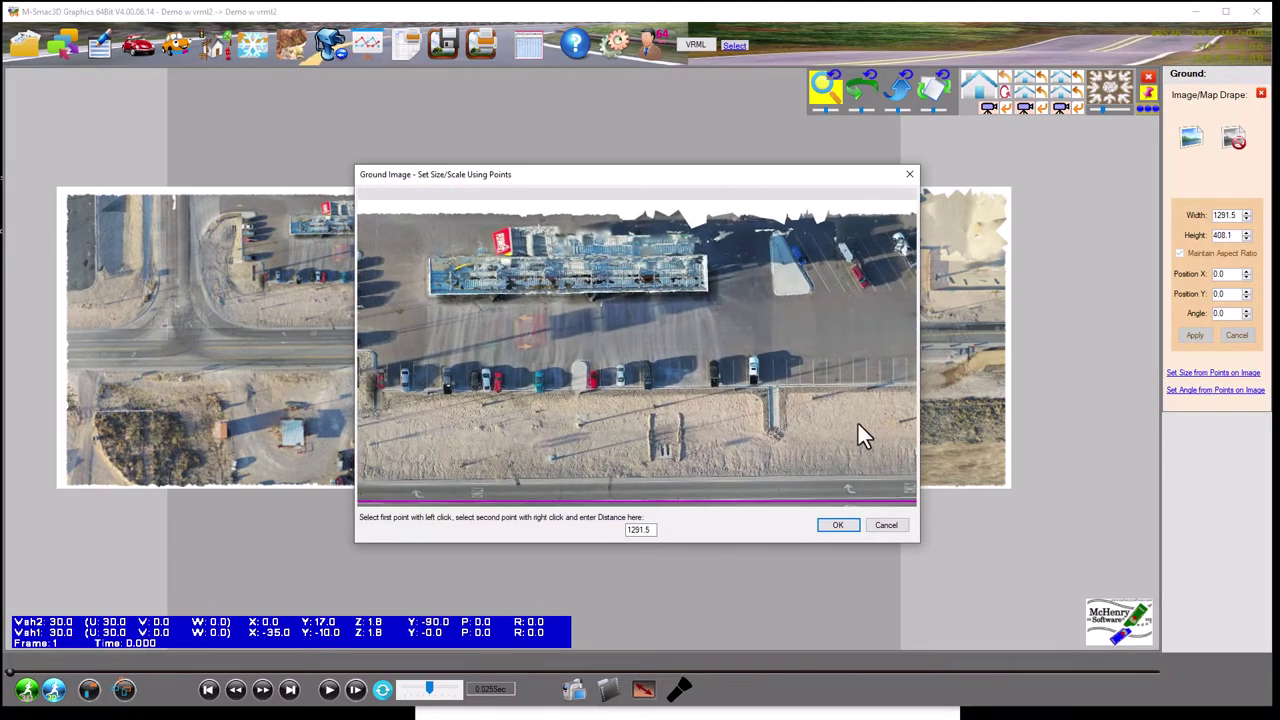
click(430, 296)
right_click(705, 289)
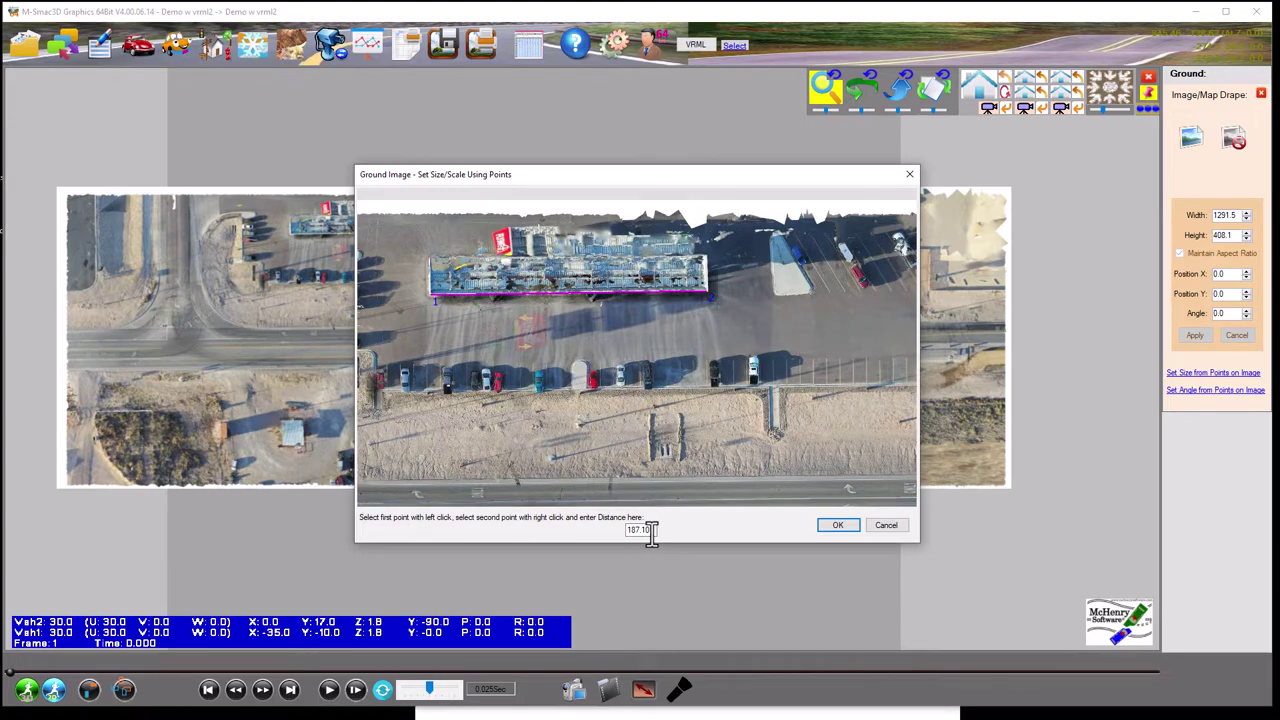
scroll(581, 352, up, 3)
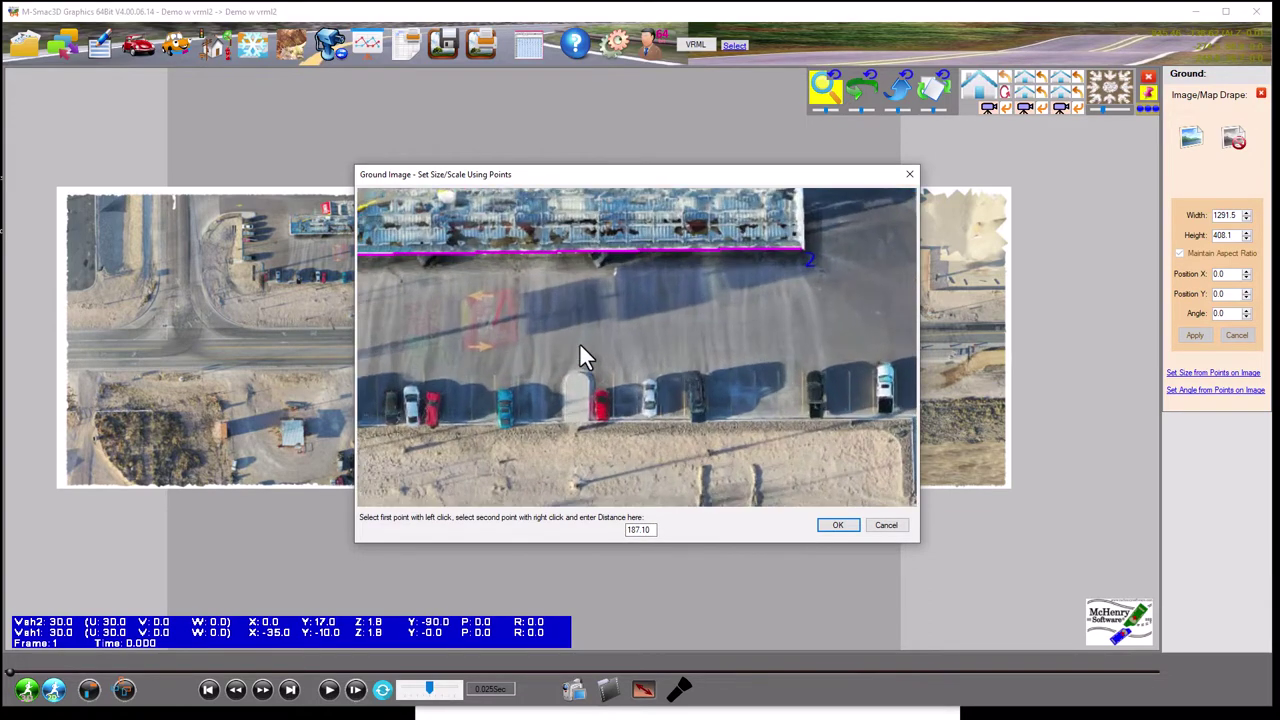
scroll(580, 346, down, 1)
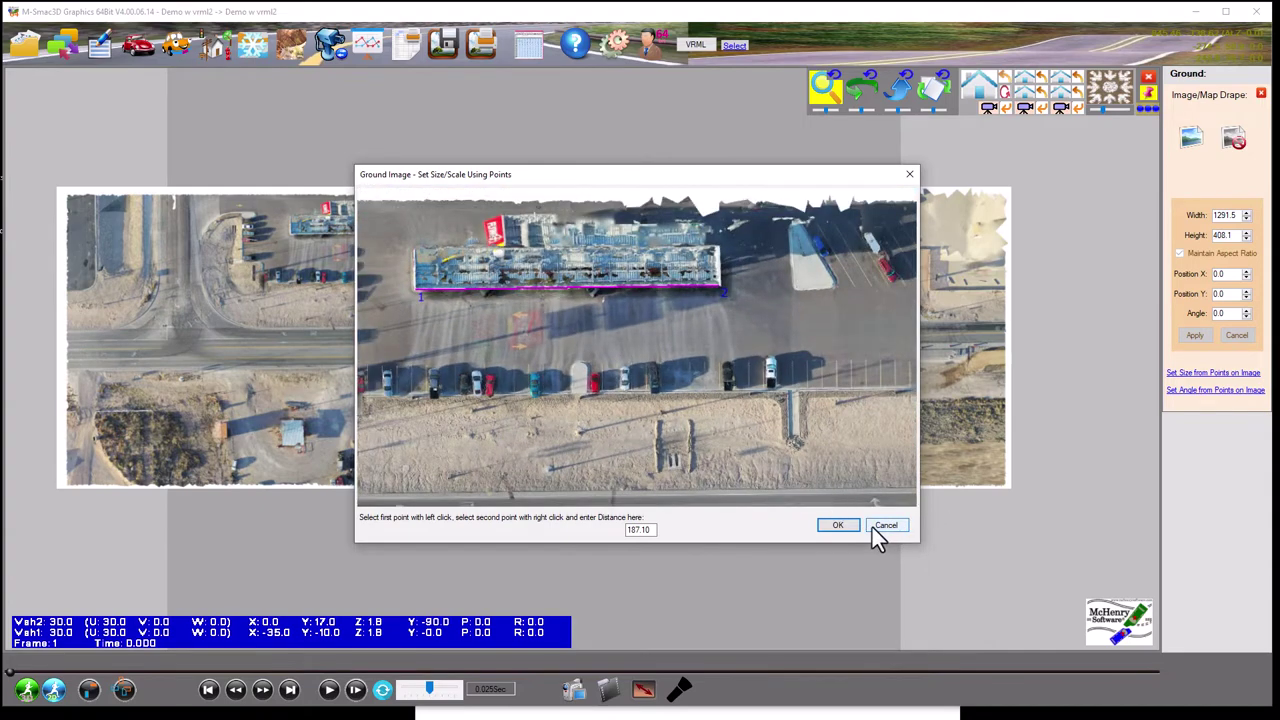
click(872, 527)
Recolor the first main color of vehicle 1, the Ford Mustang on the main road, to muted maroon
scroll(504, 275, up, 3)
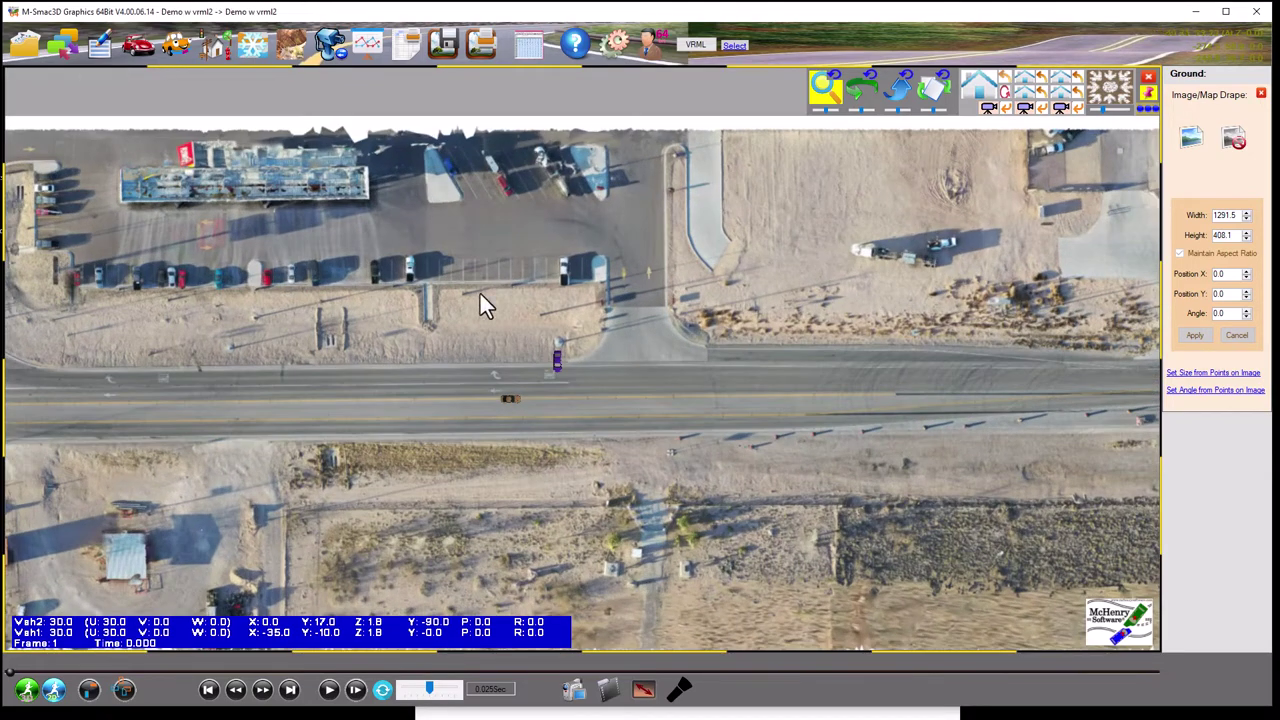
drag(337, 335, 661, 360)
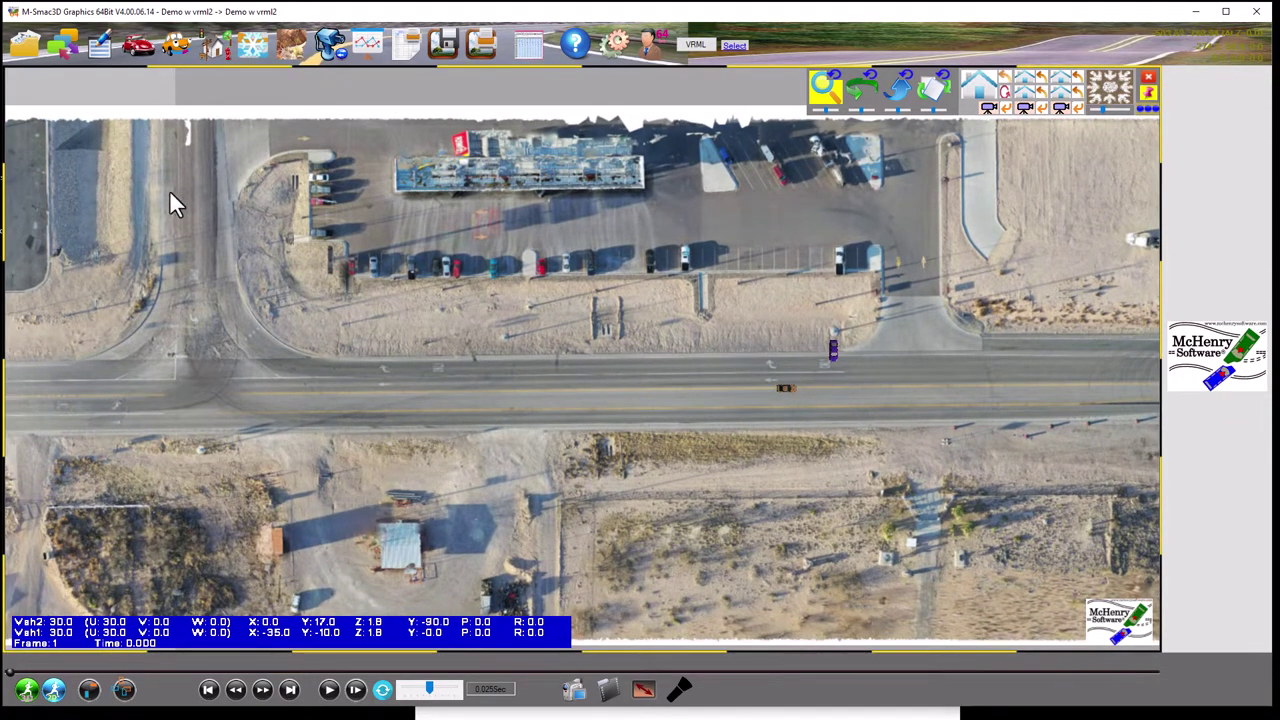
click(786, 390)
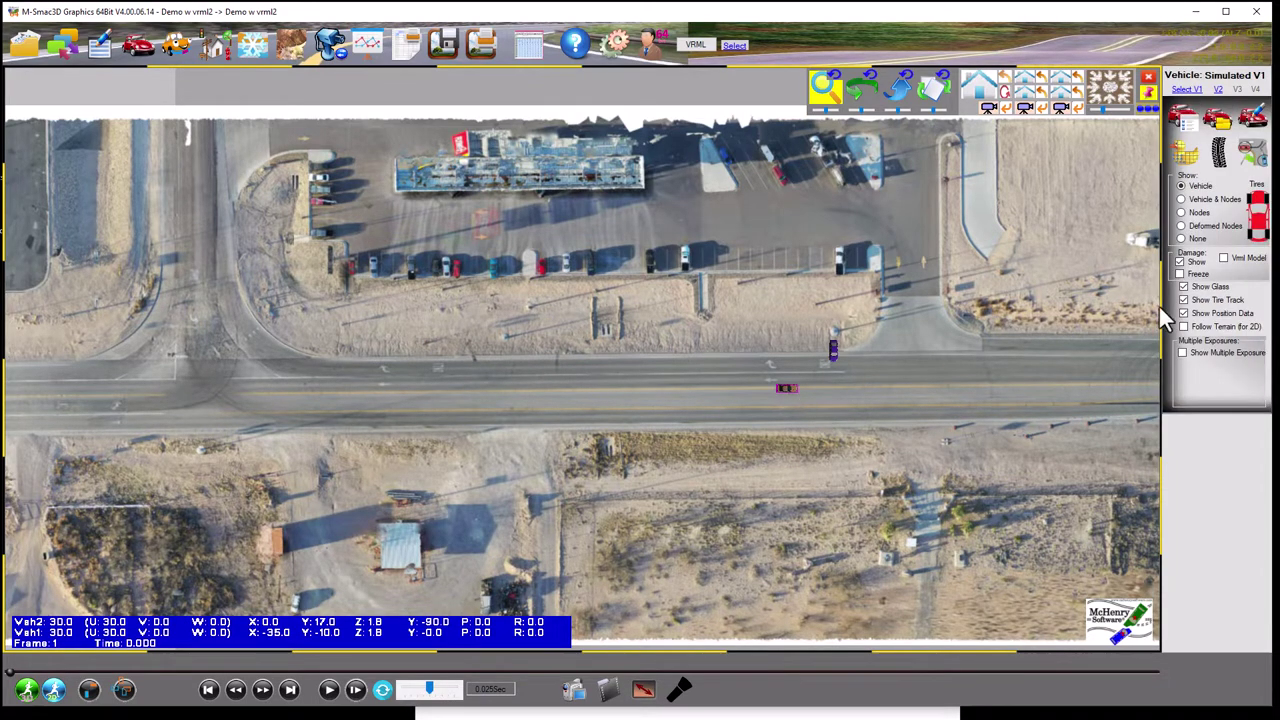
click(1253, 117)
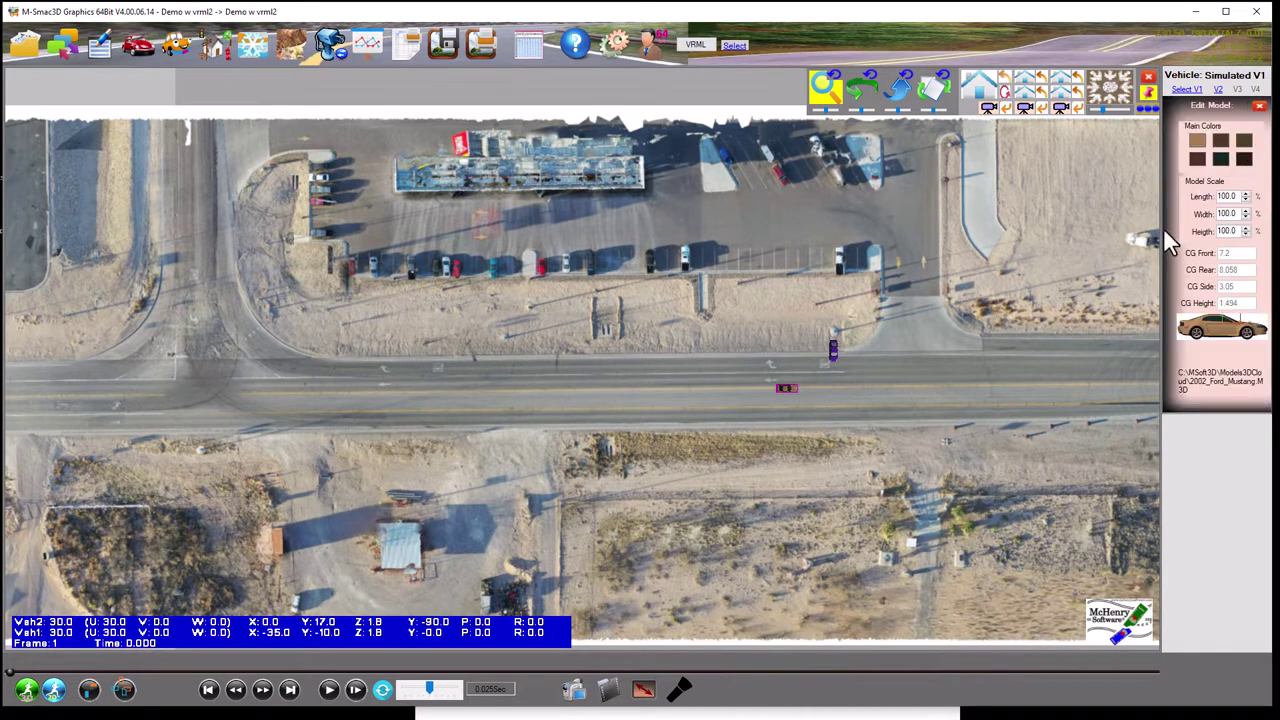
click(1201, 143)
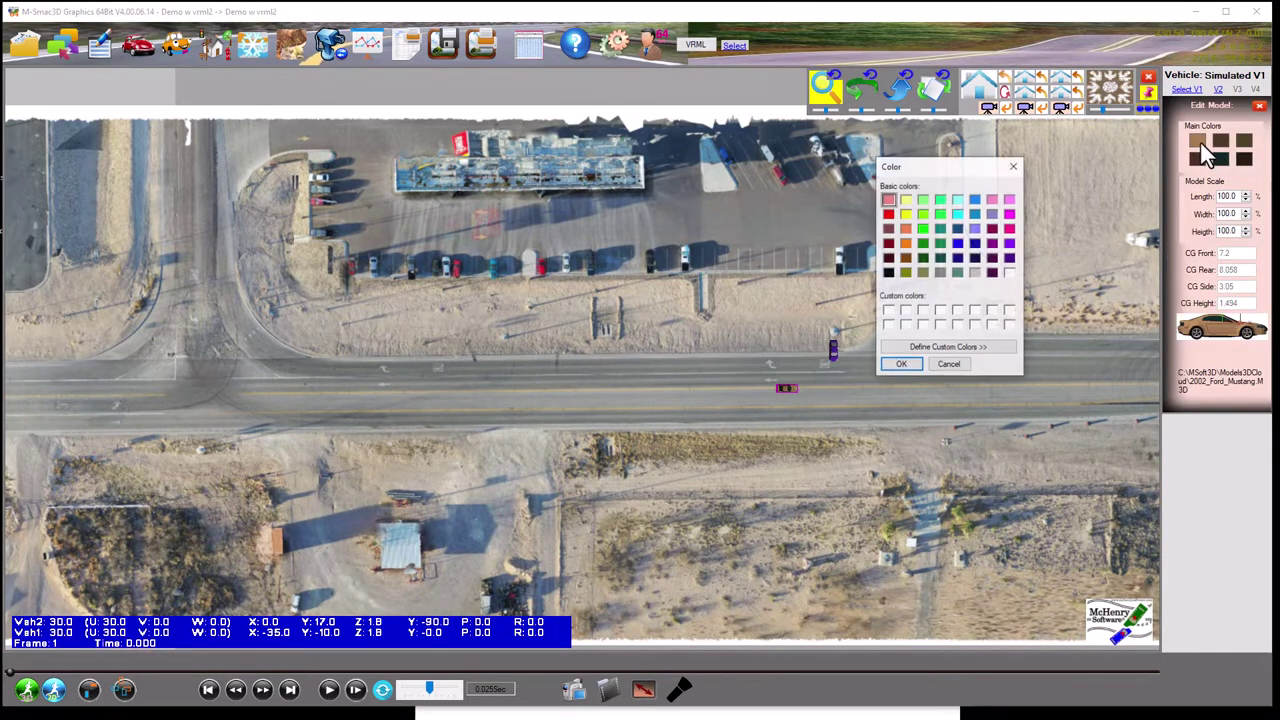
click(888, 228)
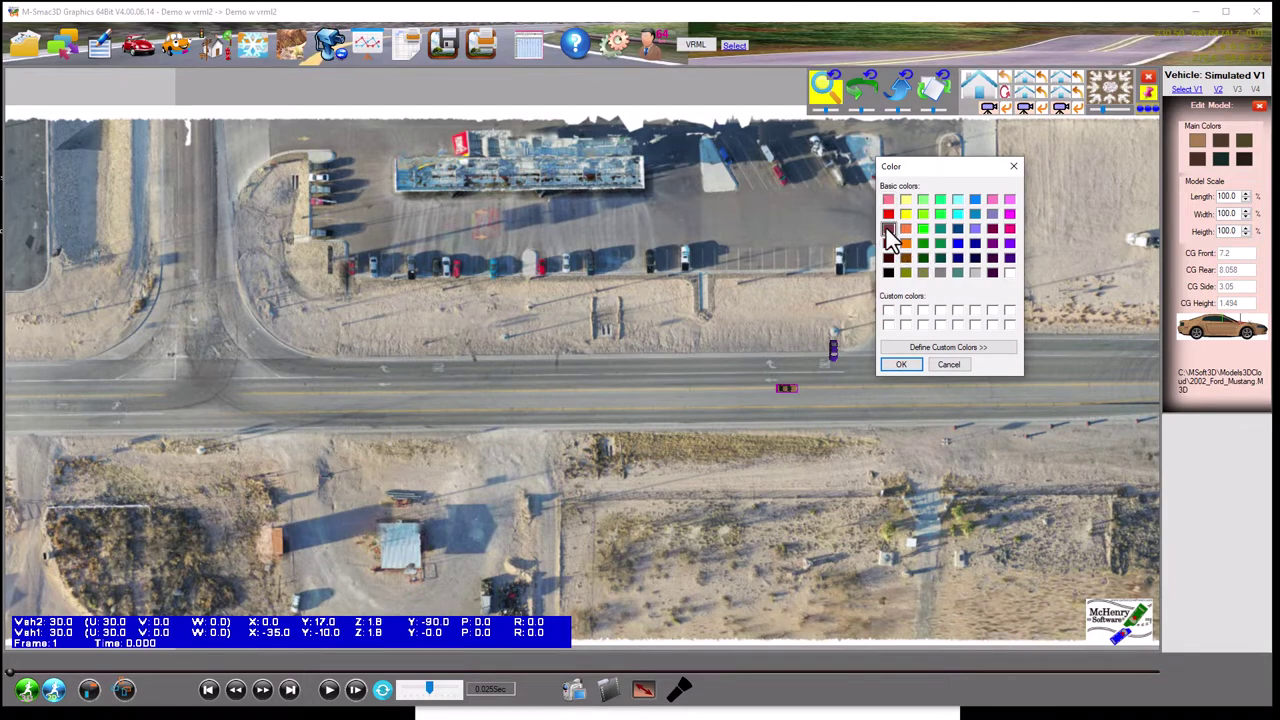
click(900, 366)
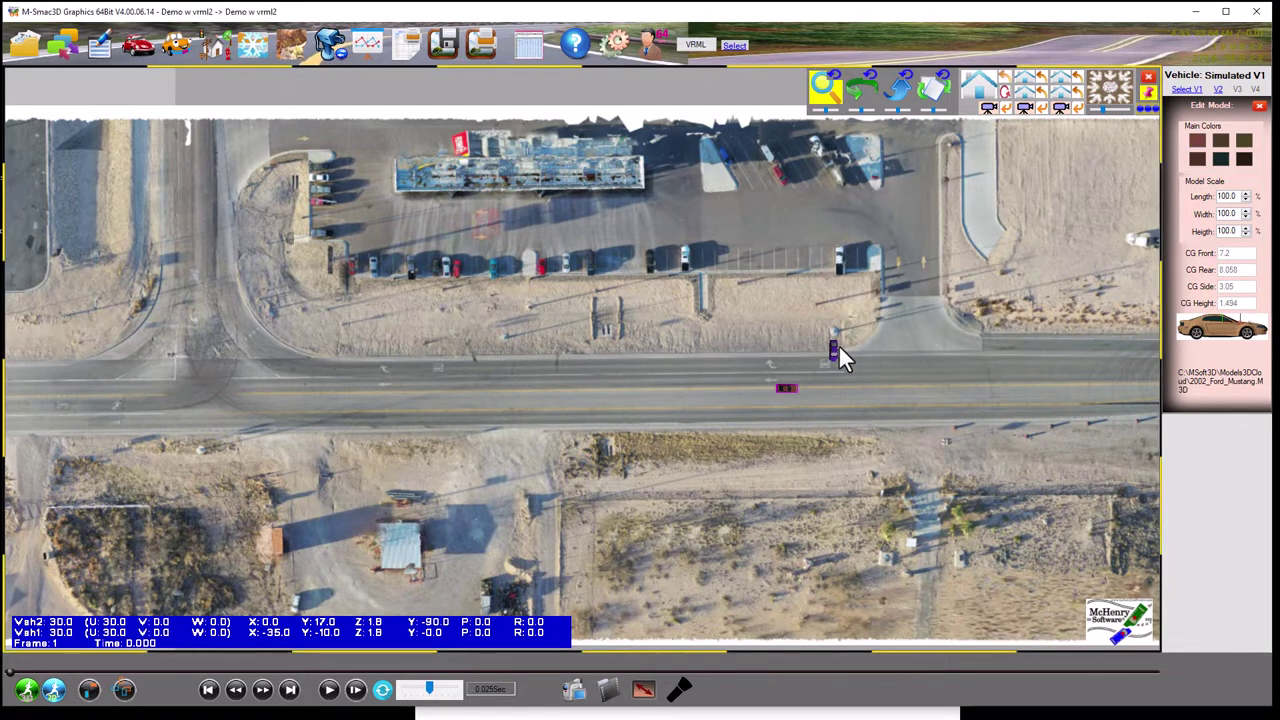
click(847, 386)
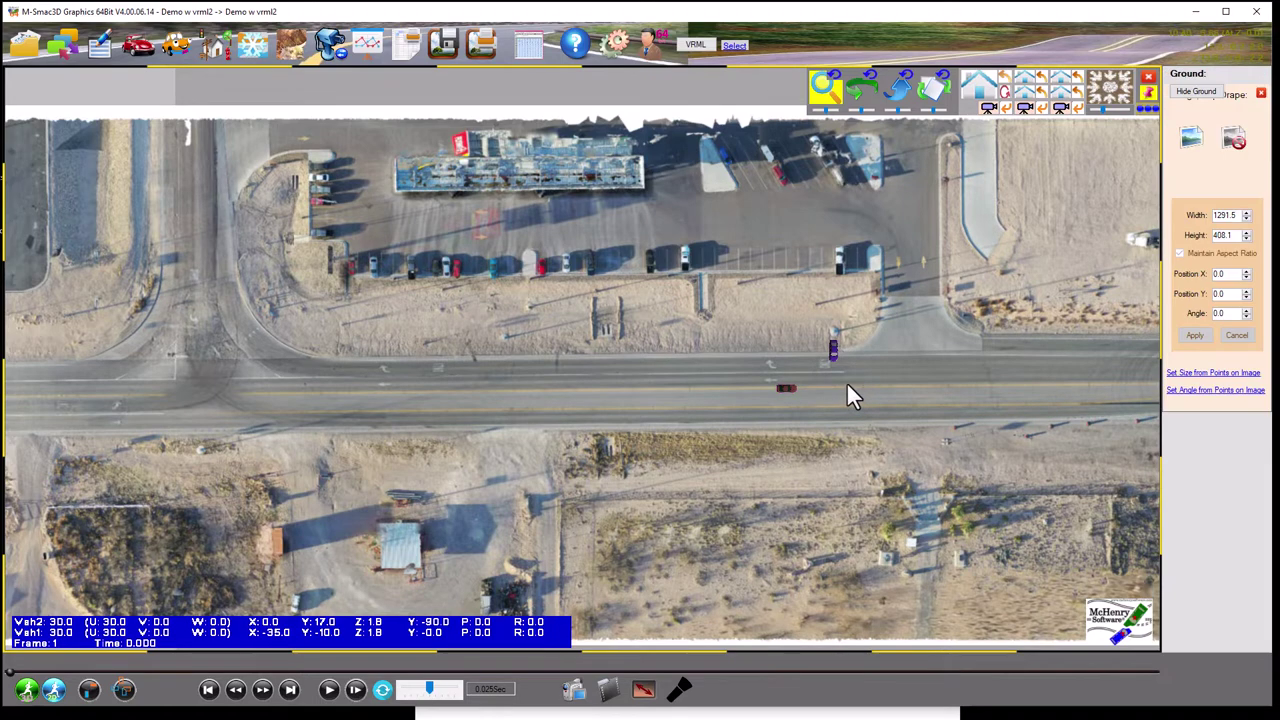
Examine vehicle 1's dimensions and specifications and the options for changing its graphics model
click(790, 386)
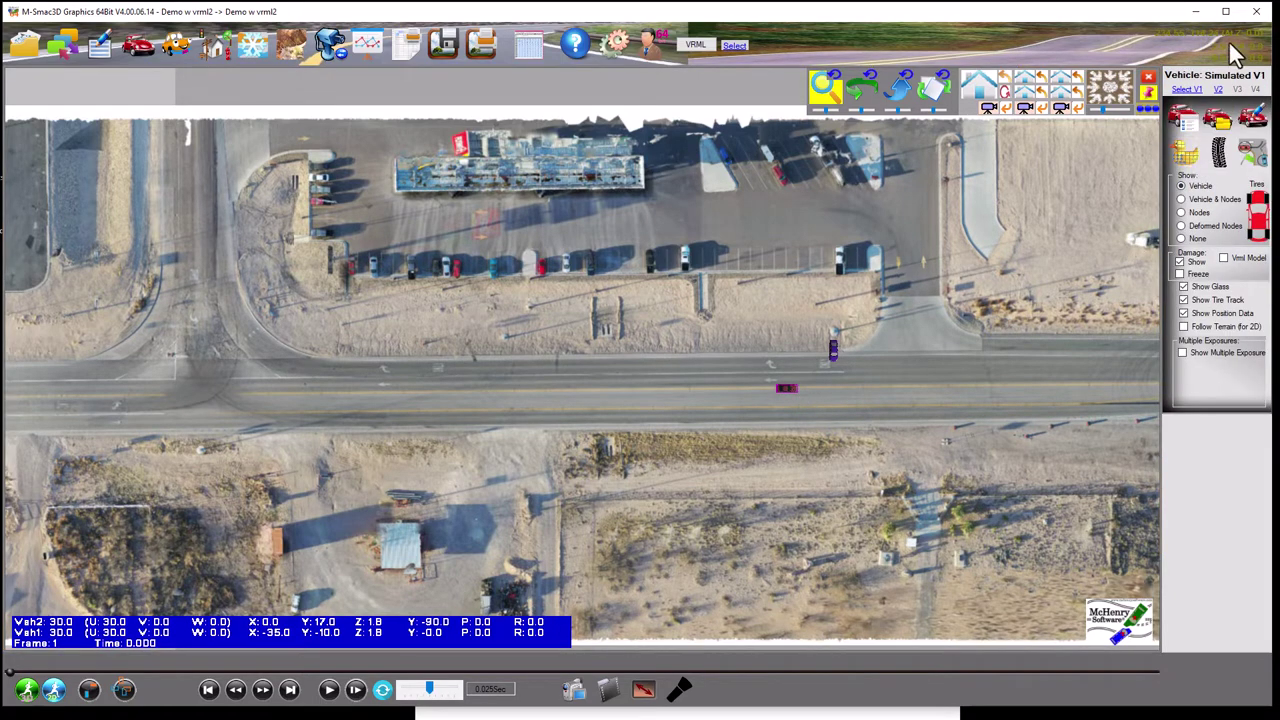
click(1185, 122)
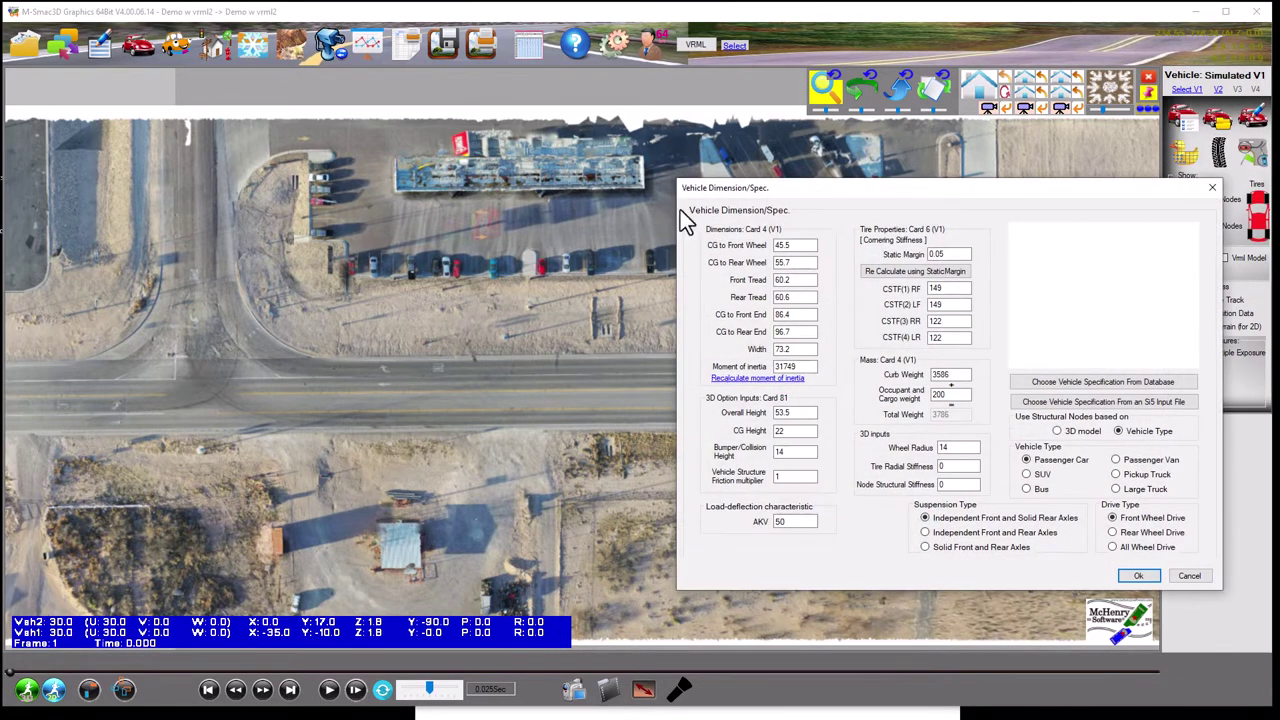
click(1187, 575)
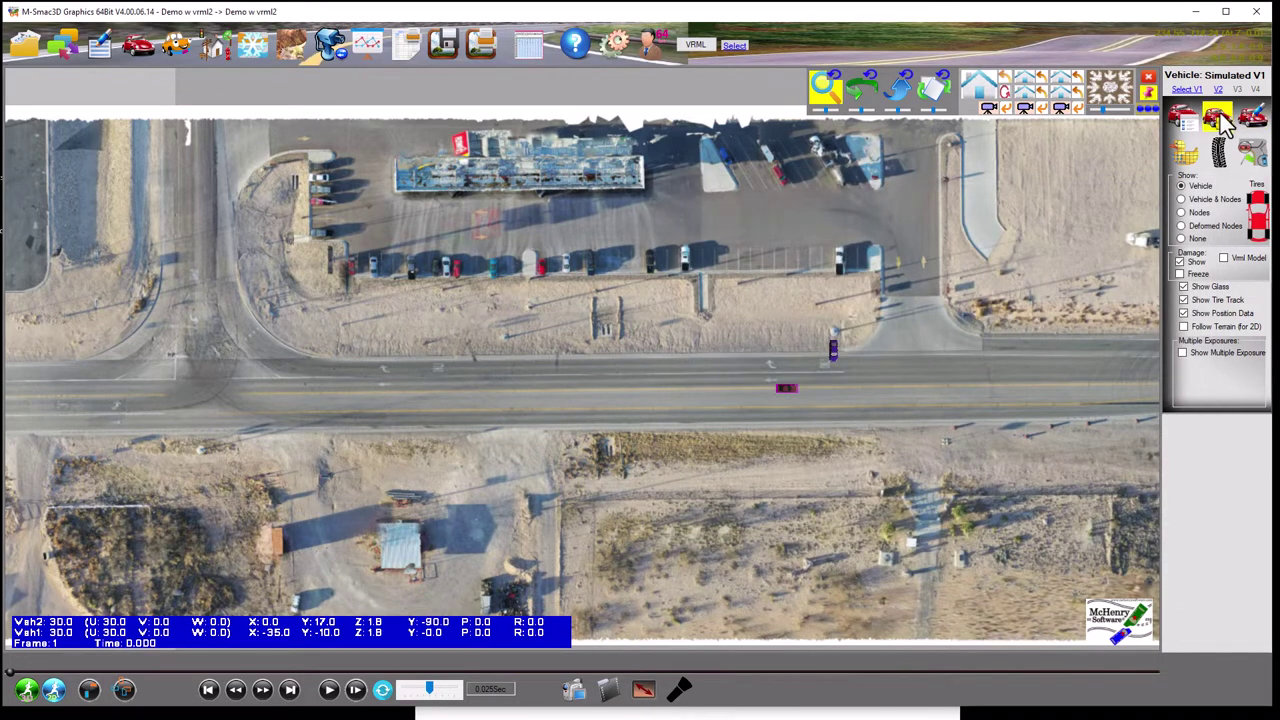
click(1226, 121)
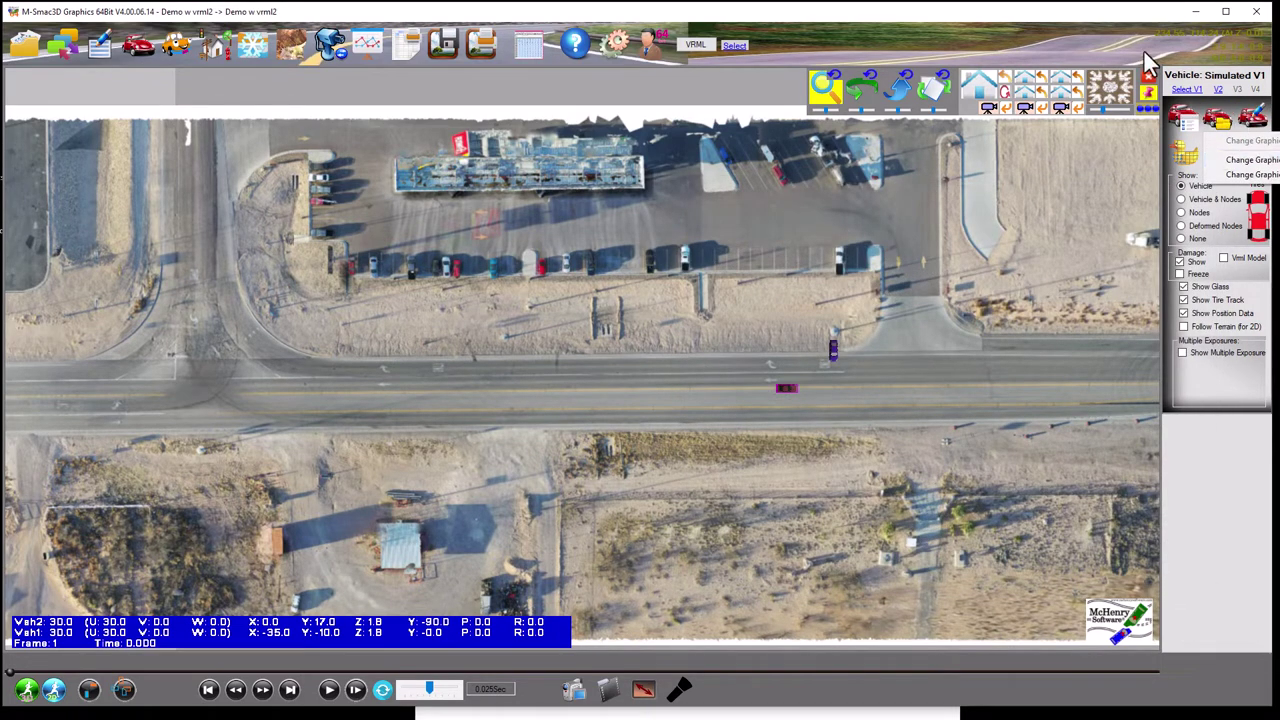
click(1128, 22)
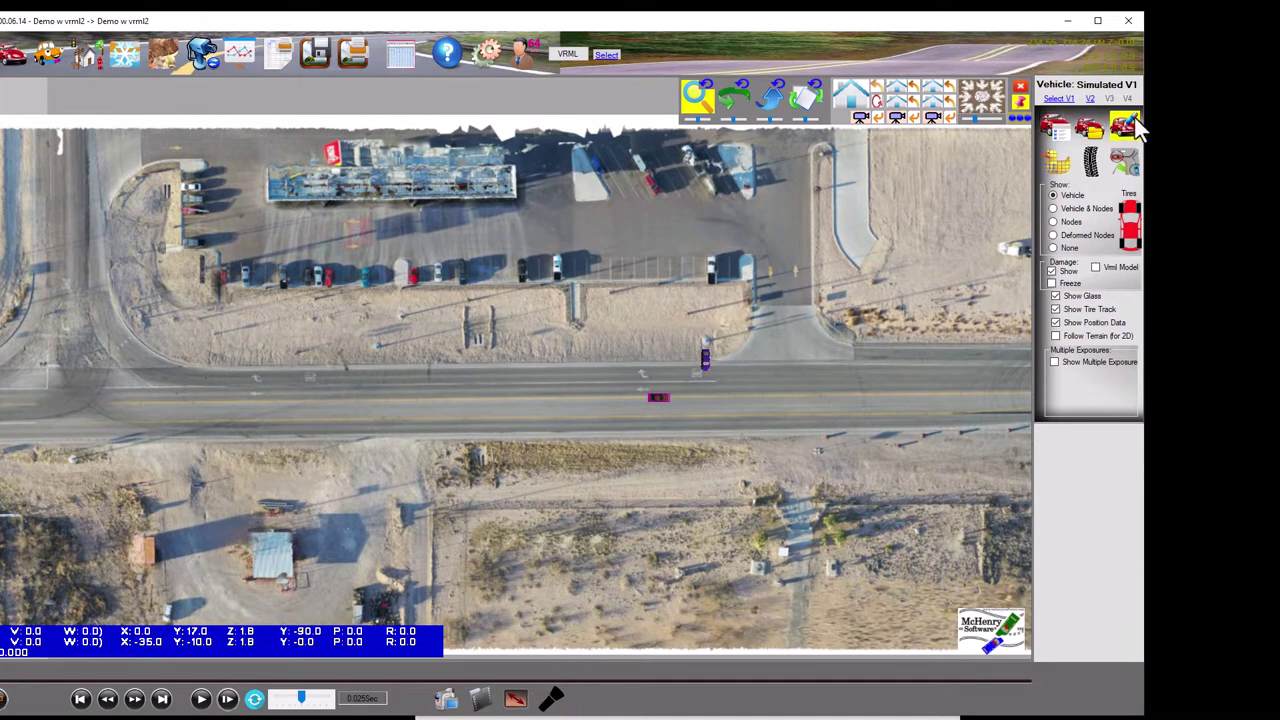
click(1124, 126)
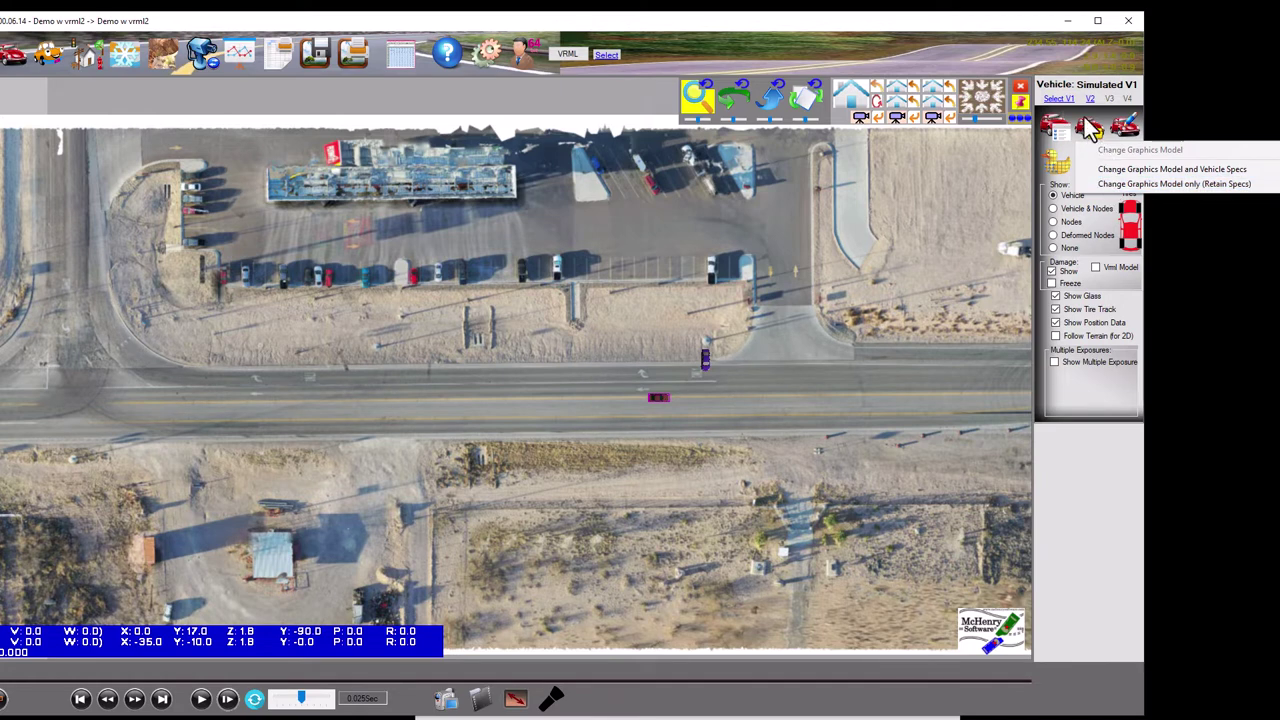
click(1081, 52)
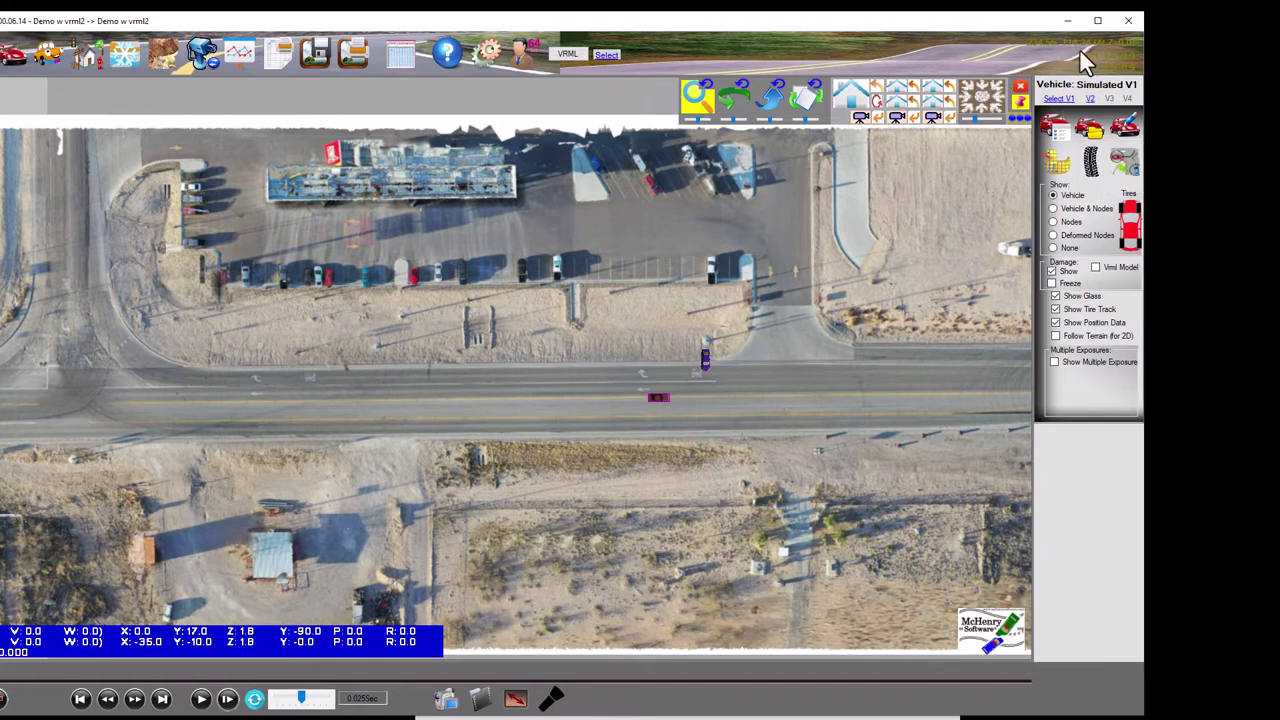
Review vehicle 1's model scale, structural node source and tire track settings
click(1122, 132)
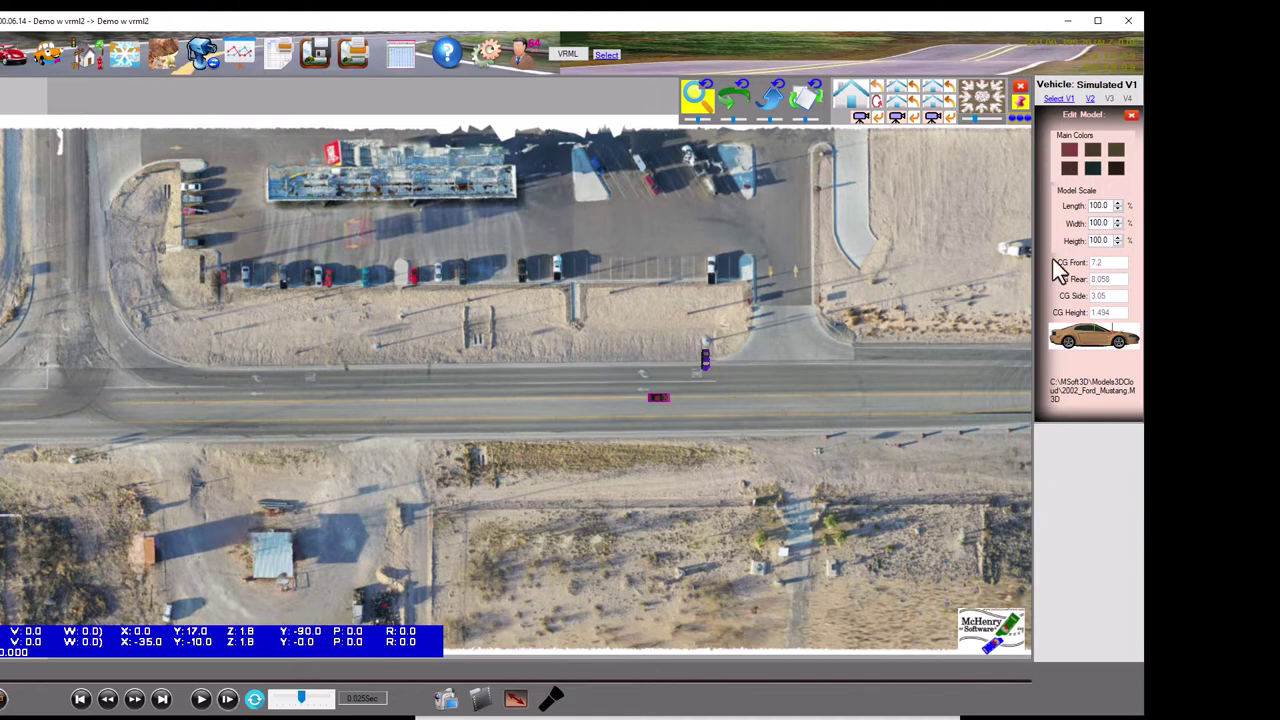
click(1098, 207)
click(1131, 116)
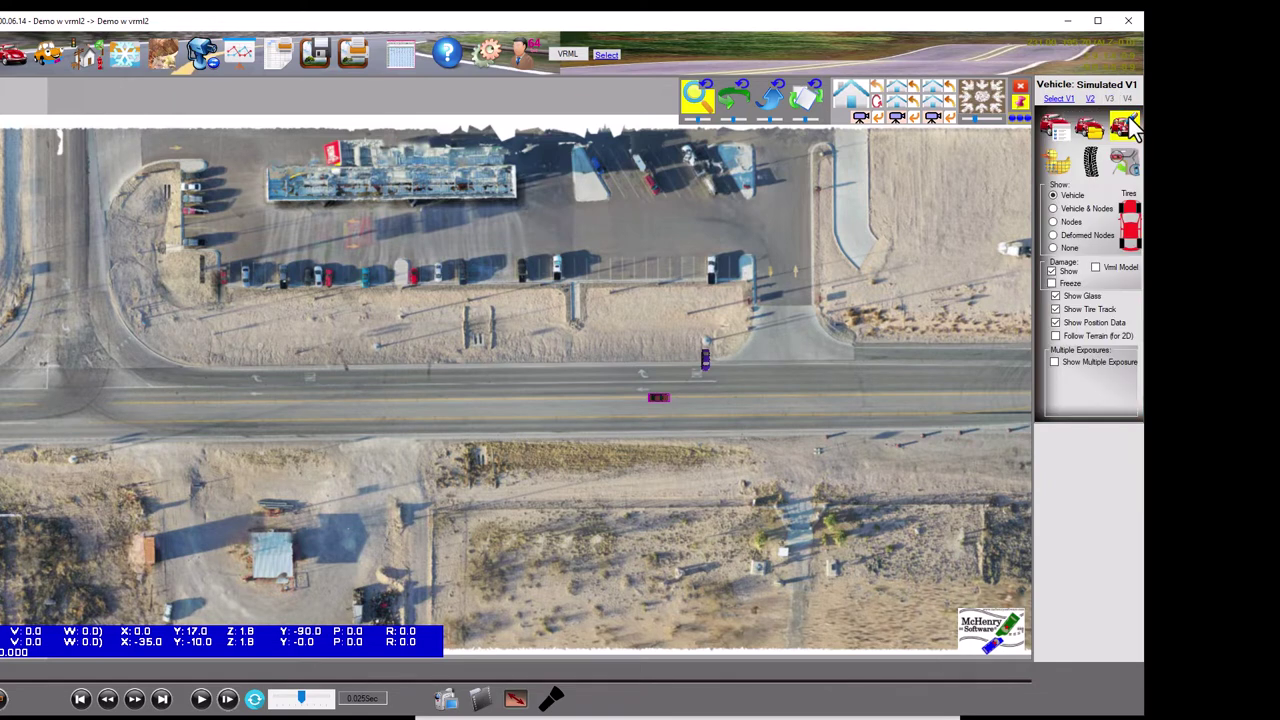
click(1050, 166)
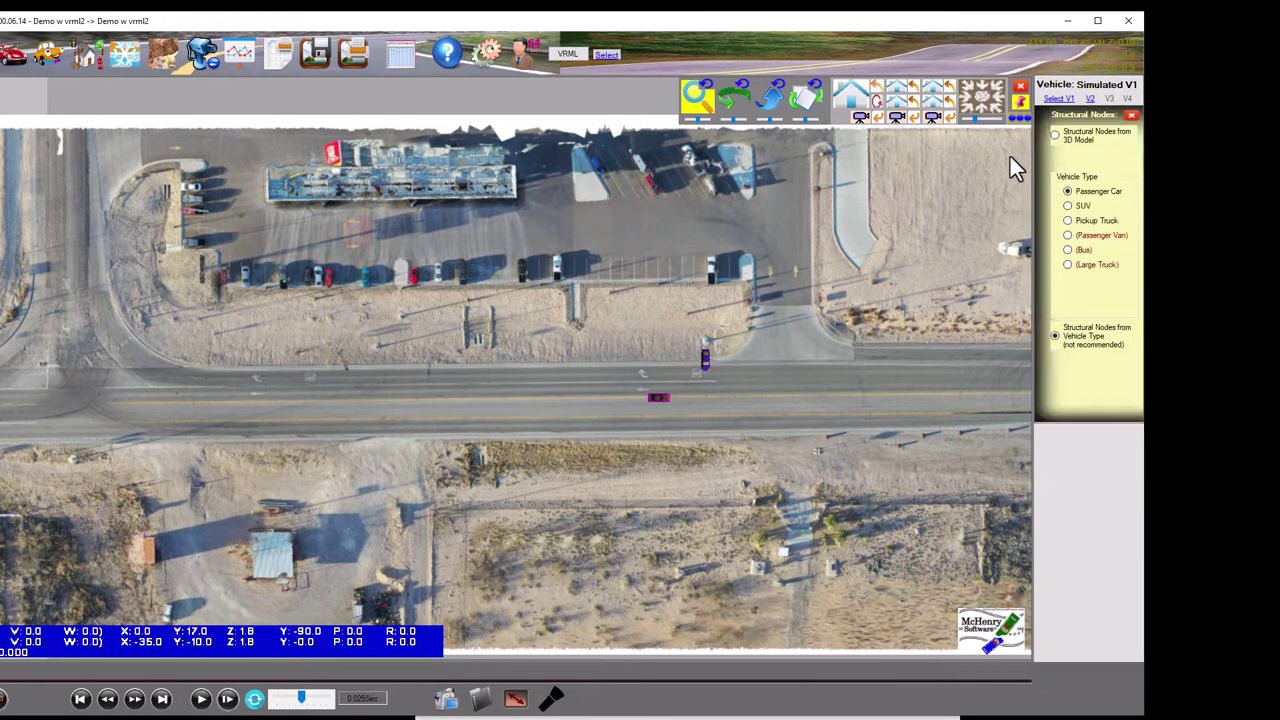
click(1131, 116)
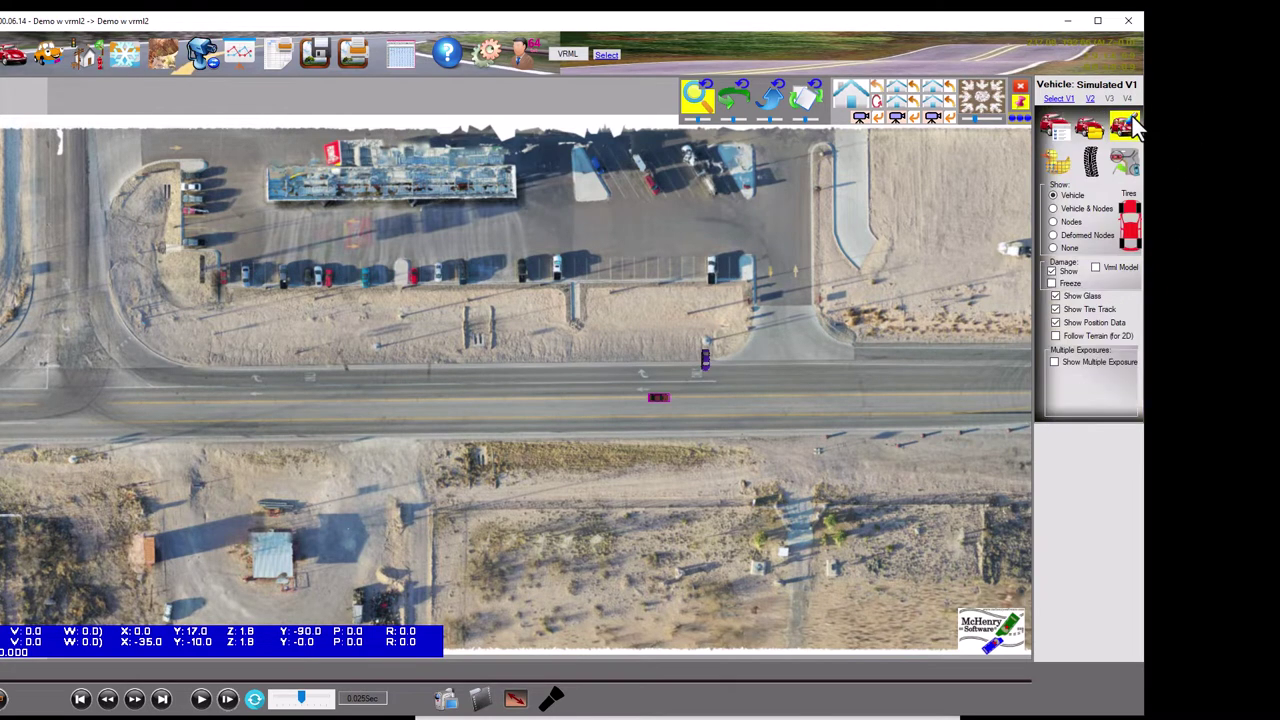
click(1090, 165)
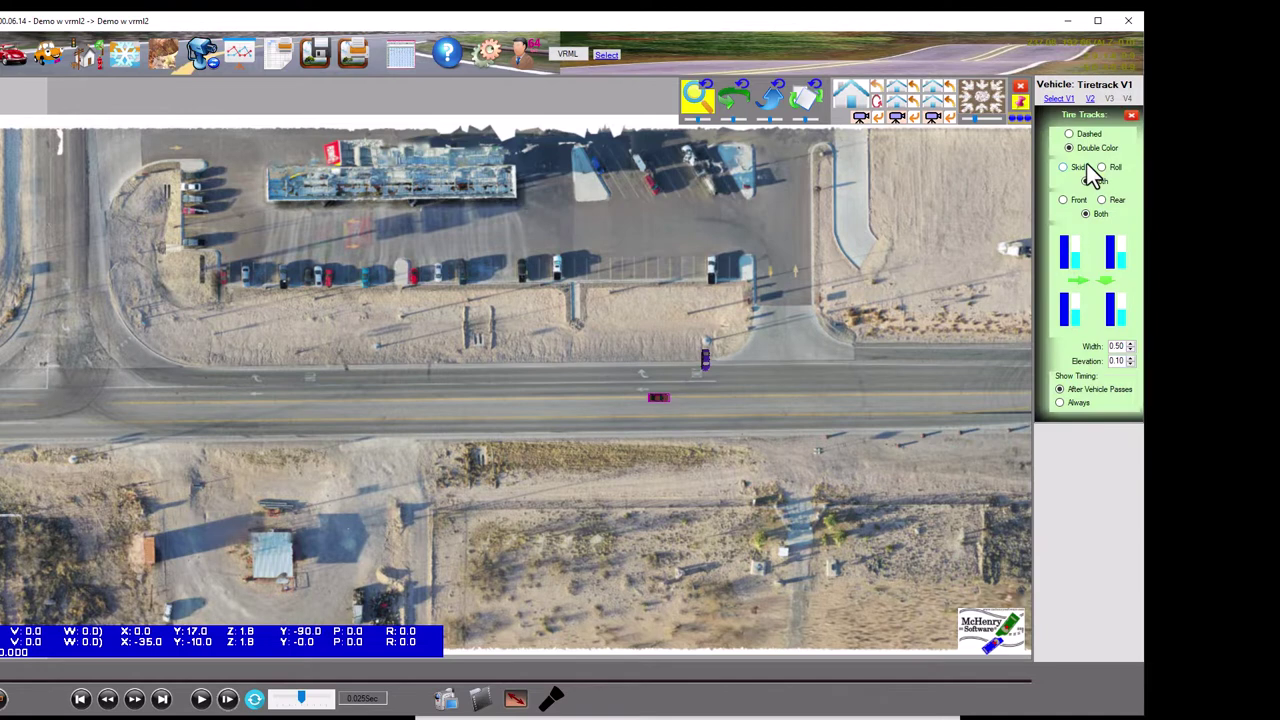
click(1131, 116)
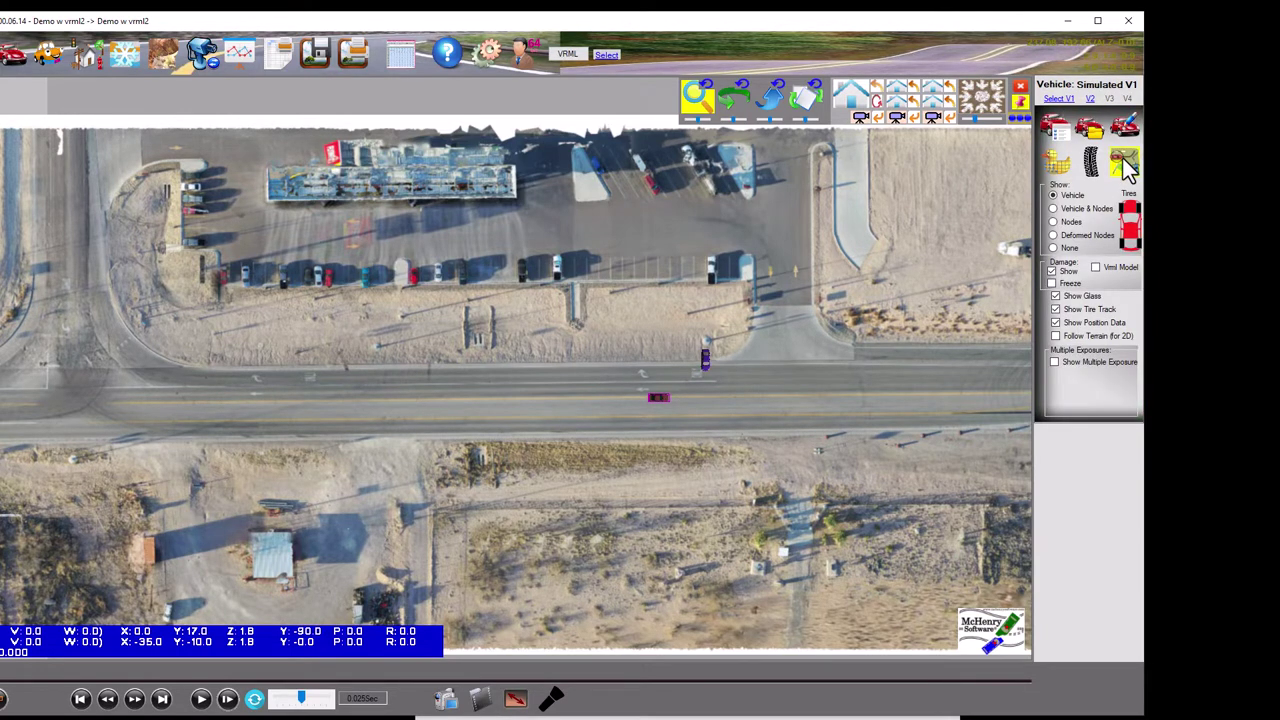
Try shifting vehicle 1's initial position back and forth along the X axis
click(1124, 163)
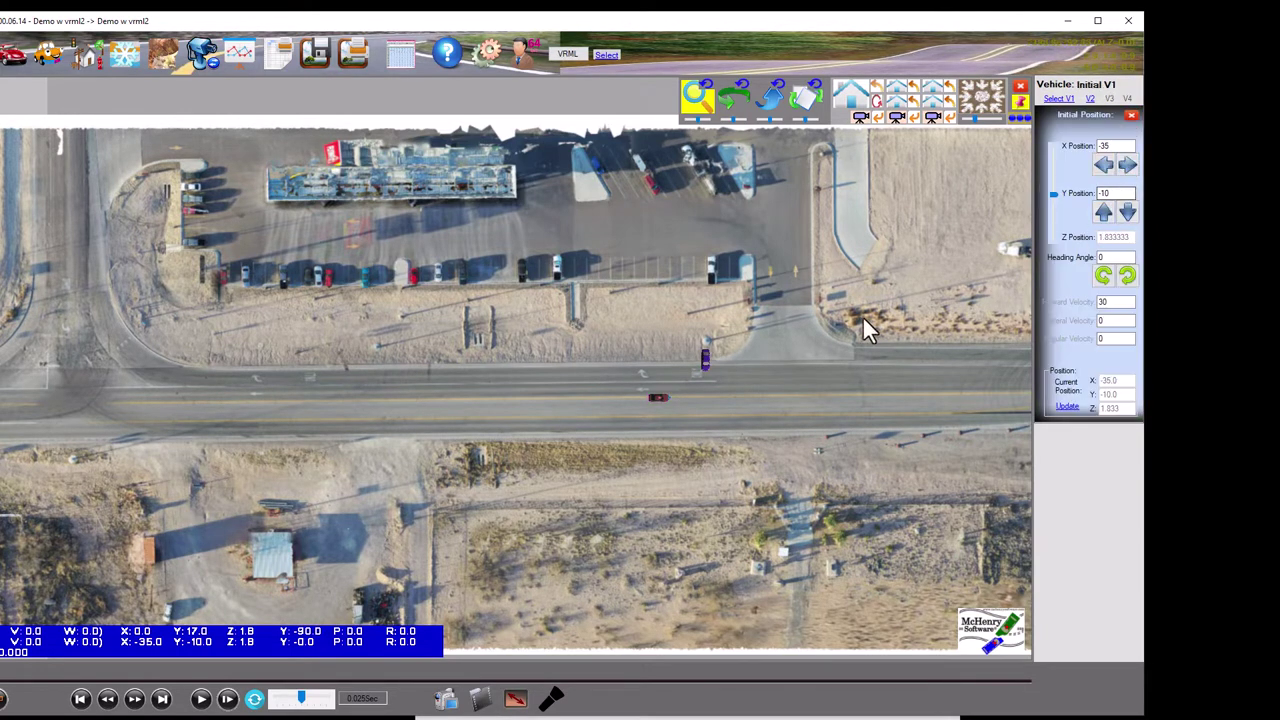
click(1106, 165)
click(1106, 165)
click(1128, 162)
click(1128, 162)
click(1128, 162)
click(1128, 162)
click(1128, 162)
Move vehicle 1 along the main road to the intersection and place it on the side road, facing the main road
scroll(609, 466, up, 3)
drag(728, 350, 25, 333)
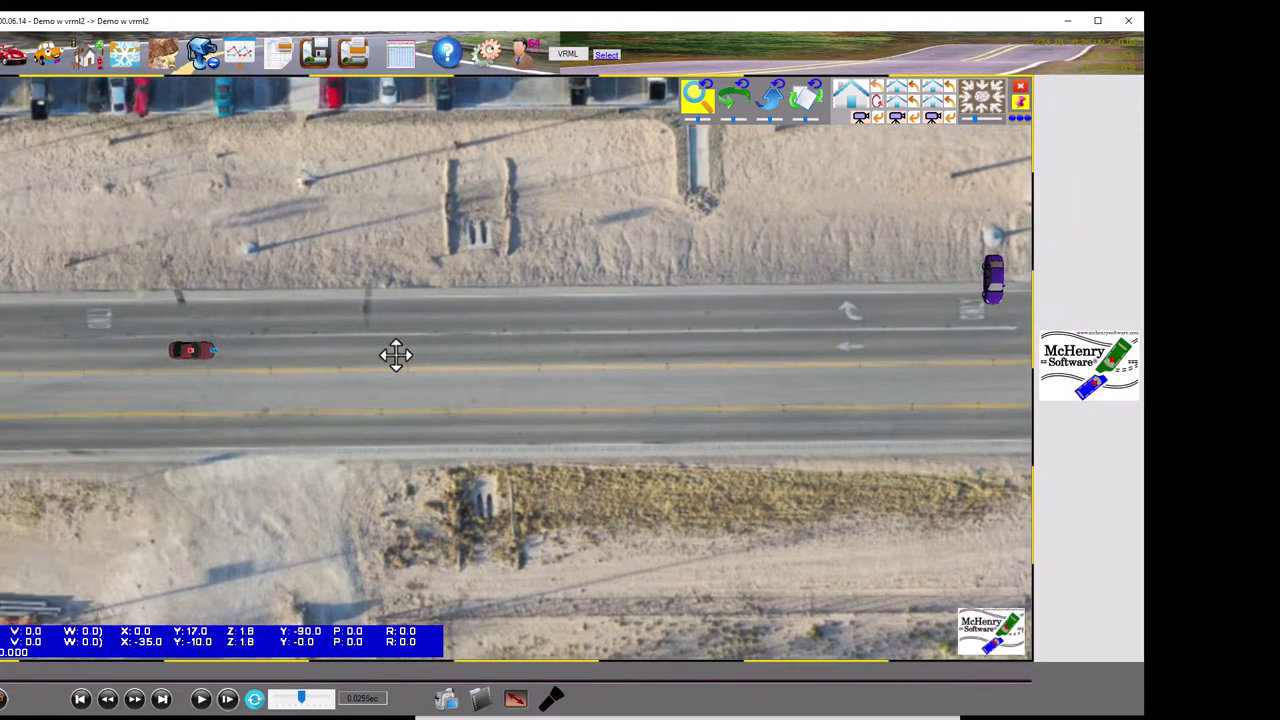
drag(396, 355, 947, 380)
drag(818, 366, 166, 166)
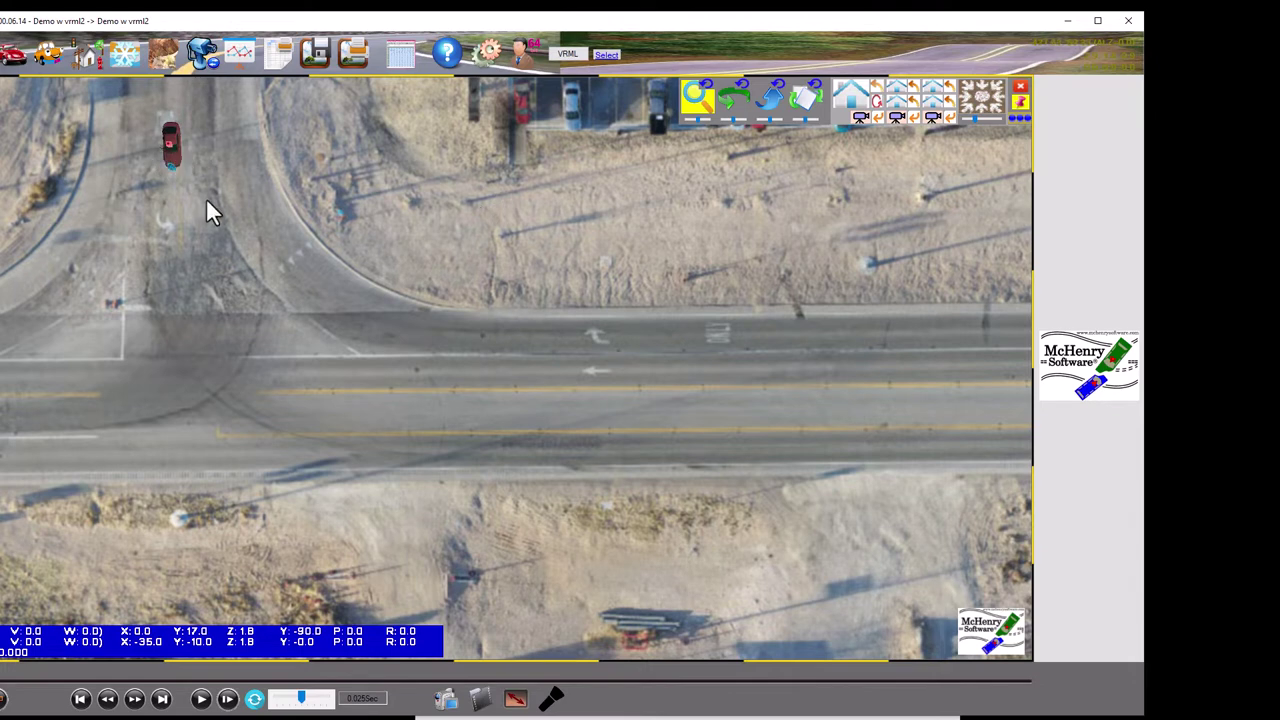
Set vehicle 1's initial forward velocity to 10
click(168, 171)
click(168, 142)
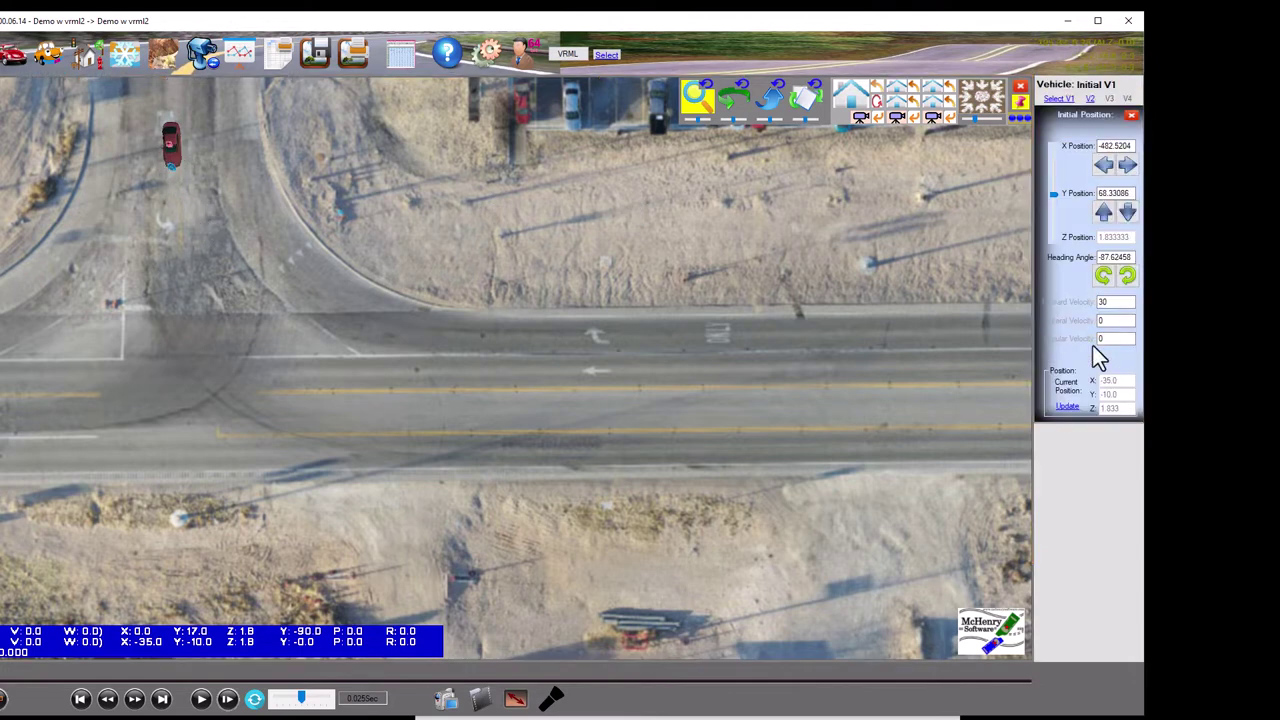
click(1112, 302)
text(10)
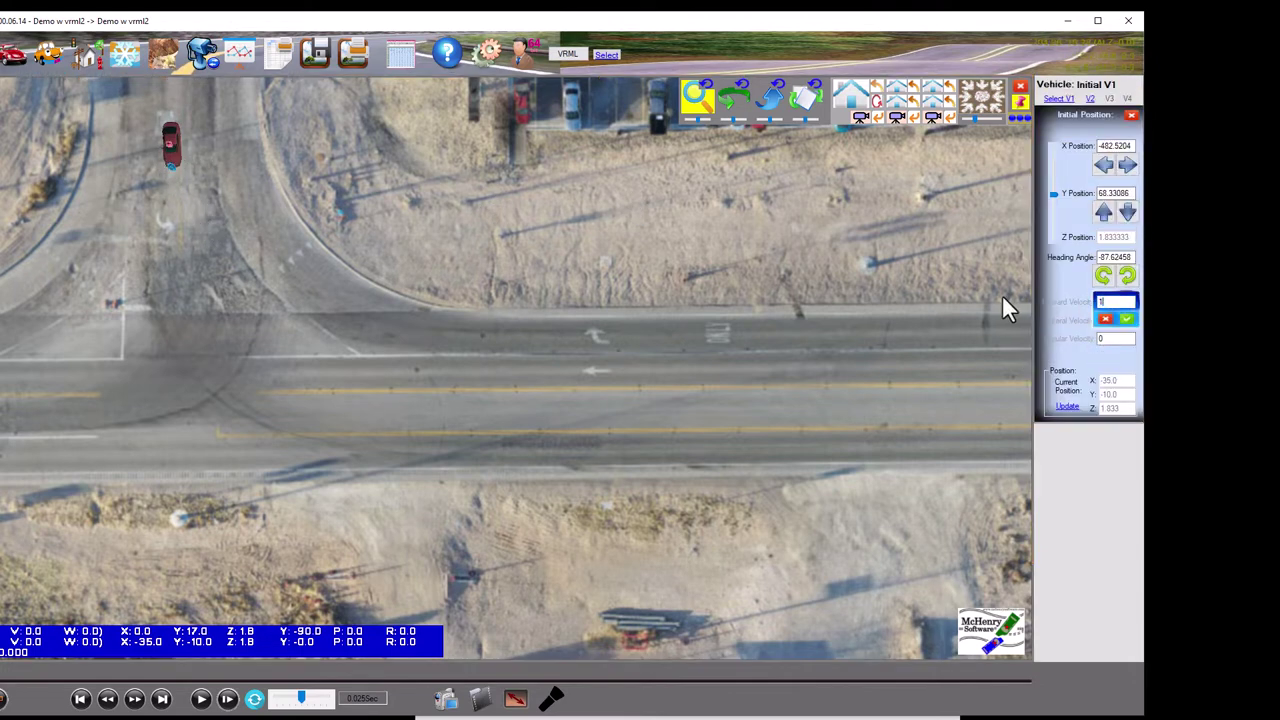
key(Return)
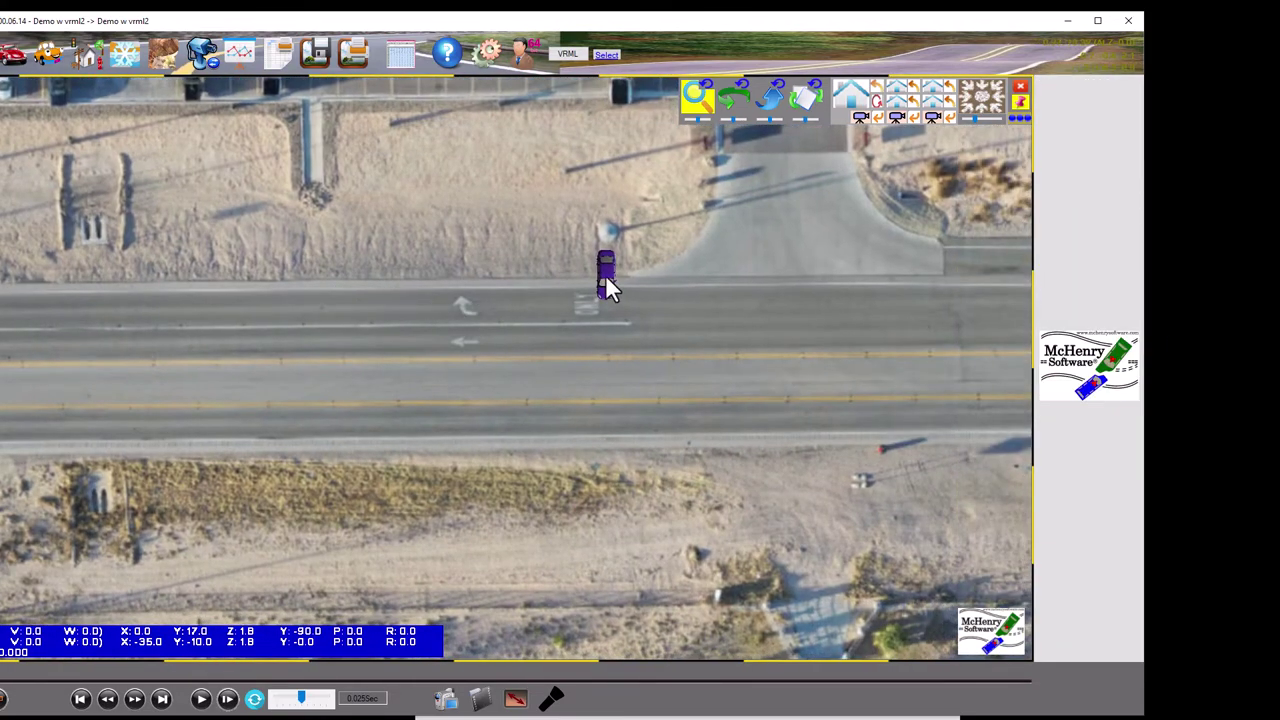
Move vehicle 2 along the main road into the upper lane and turn it to head toward the intersection
click(607, 288)
drag(607, 288, 630, 300)
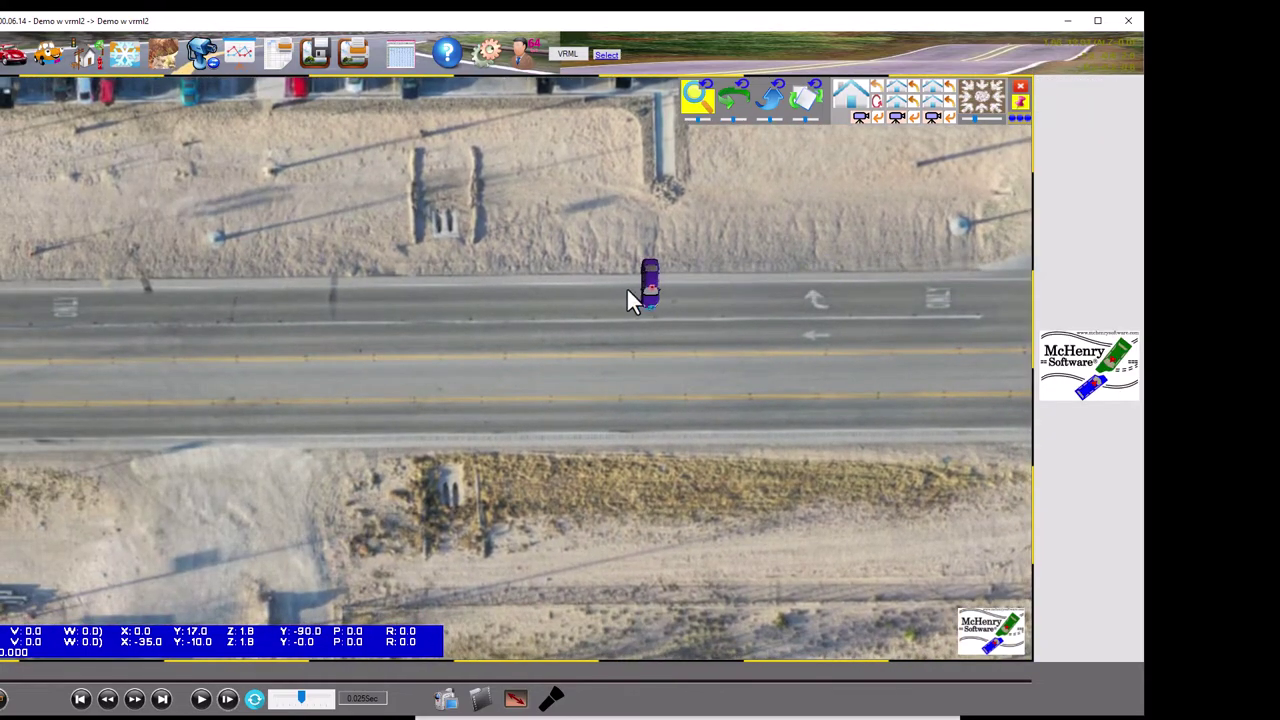
drag(527, 318, 482, 293)
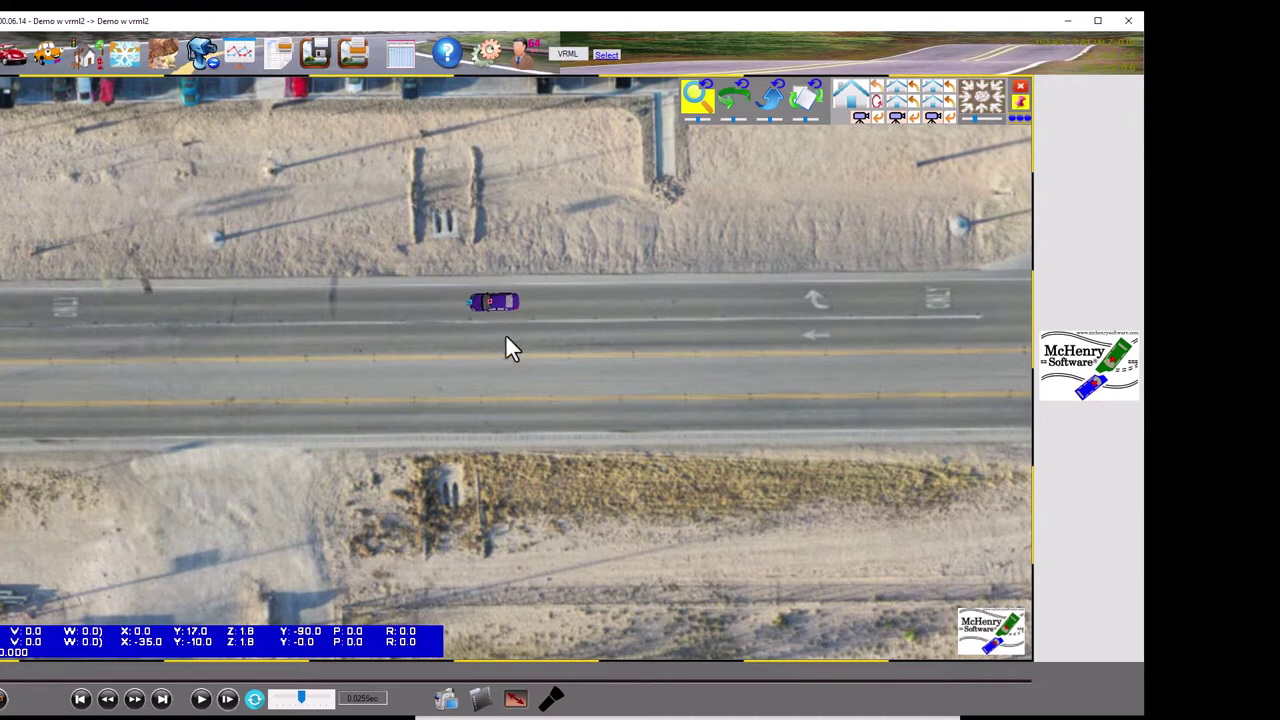
drag(414, 386, 606, 429)
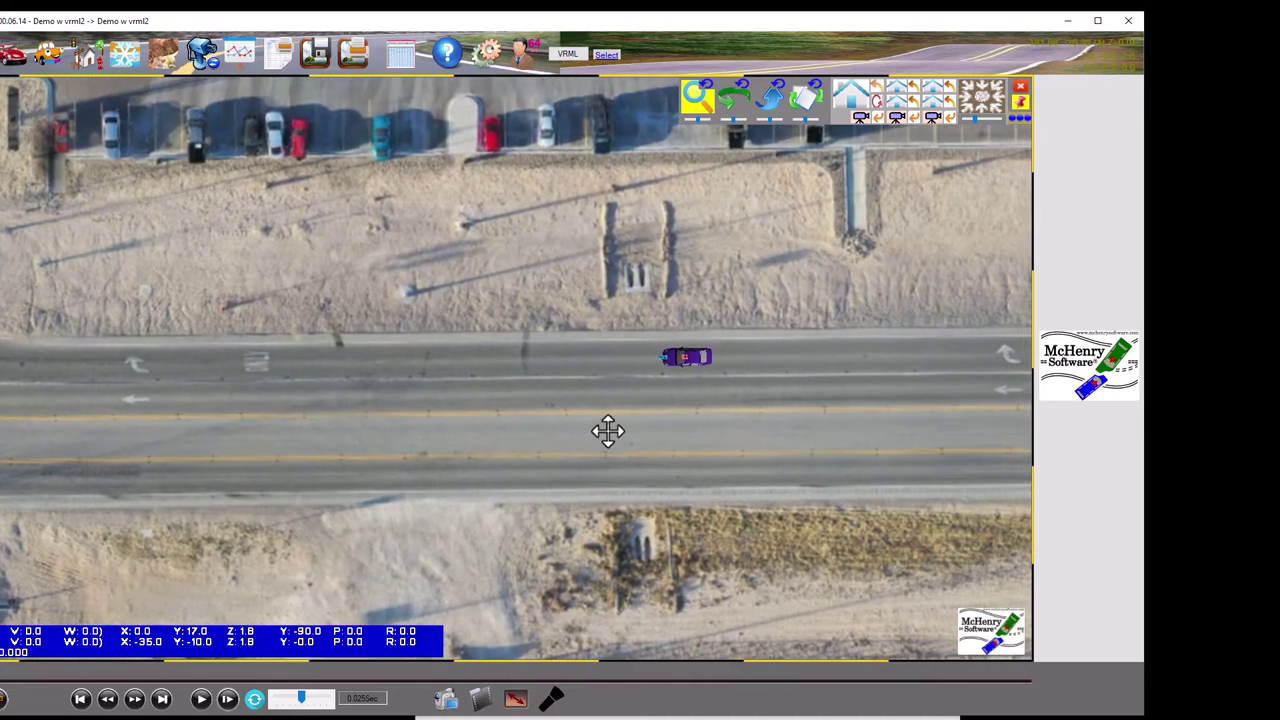
Set vehicle 2's initial forward velocity to 50 and play the simulation briefly
double_click(686, 360)
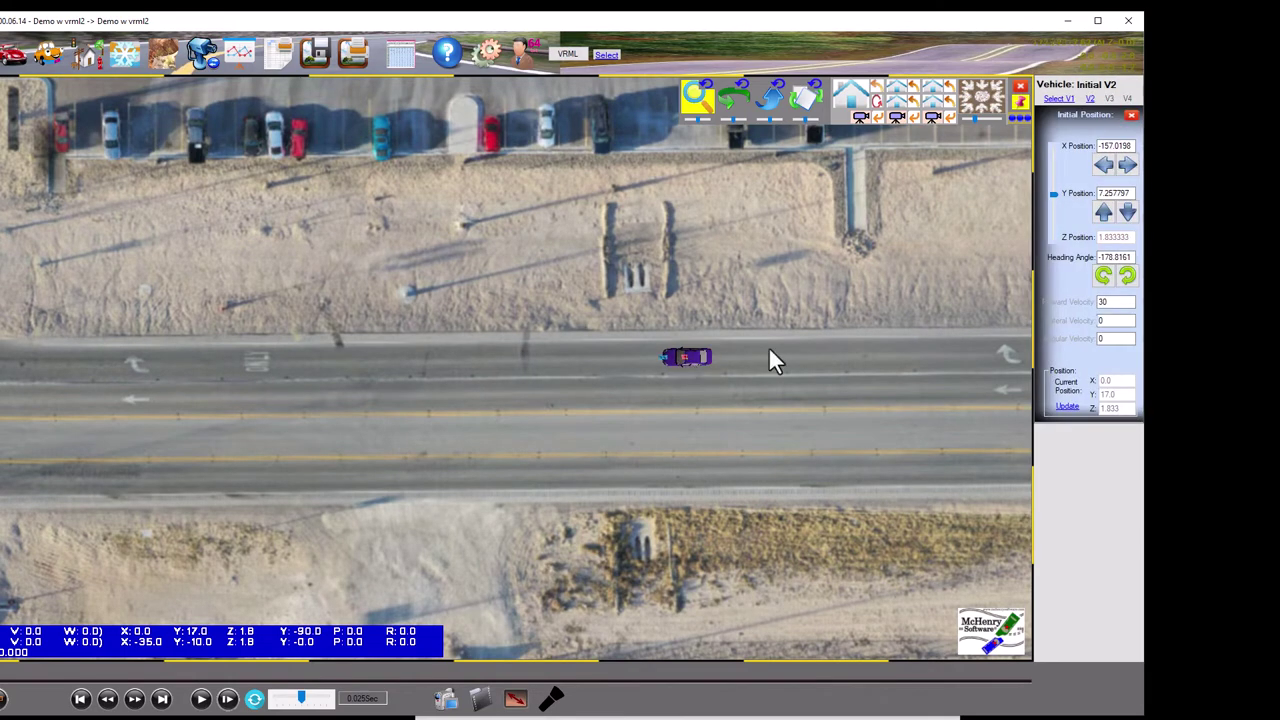
text(50)
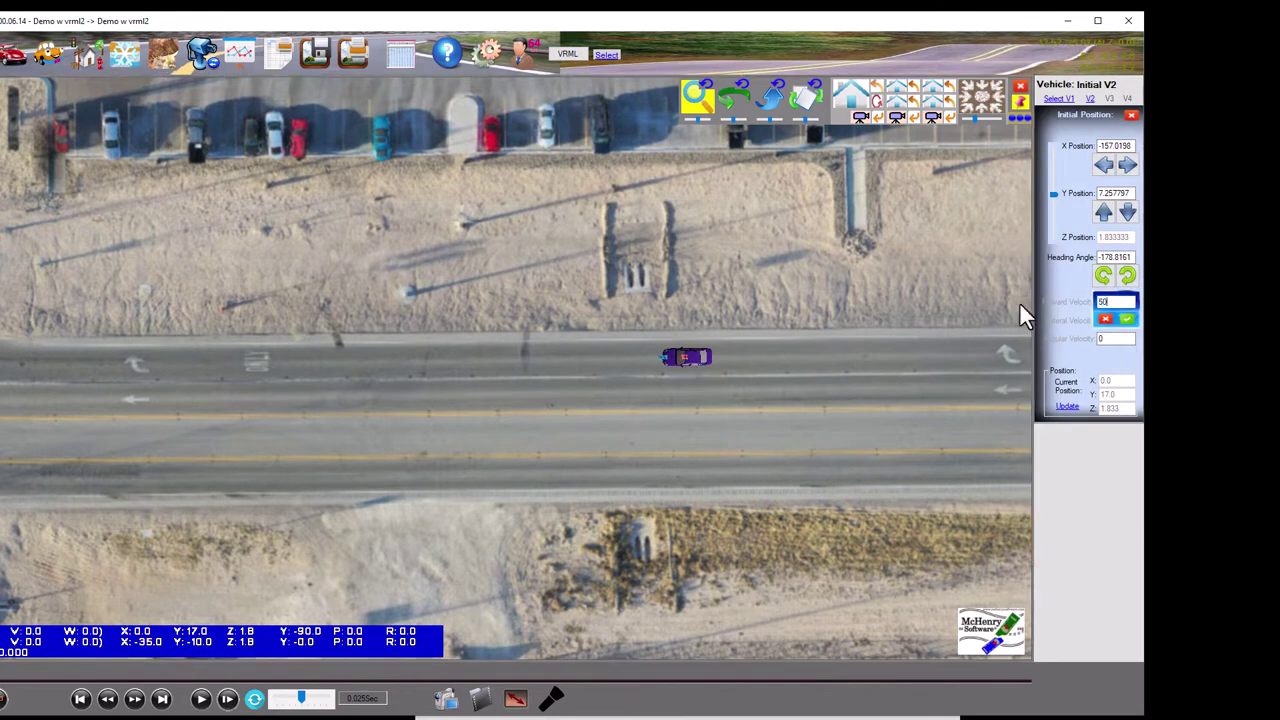
key(Return)
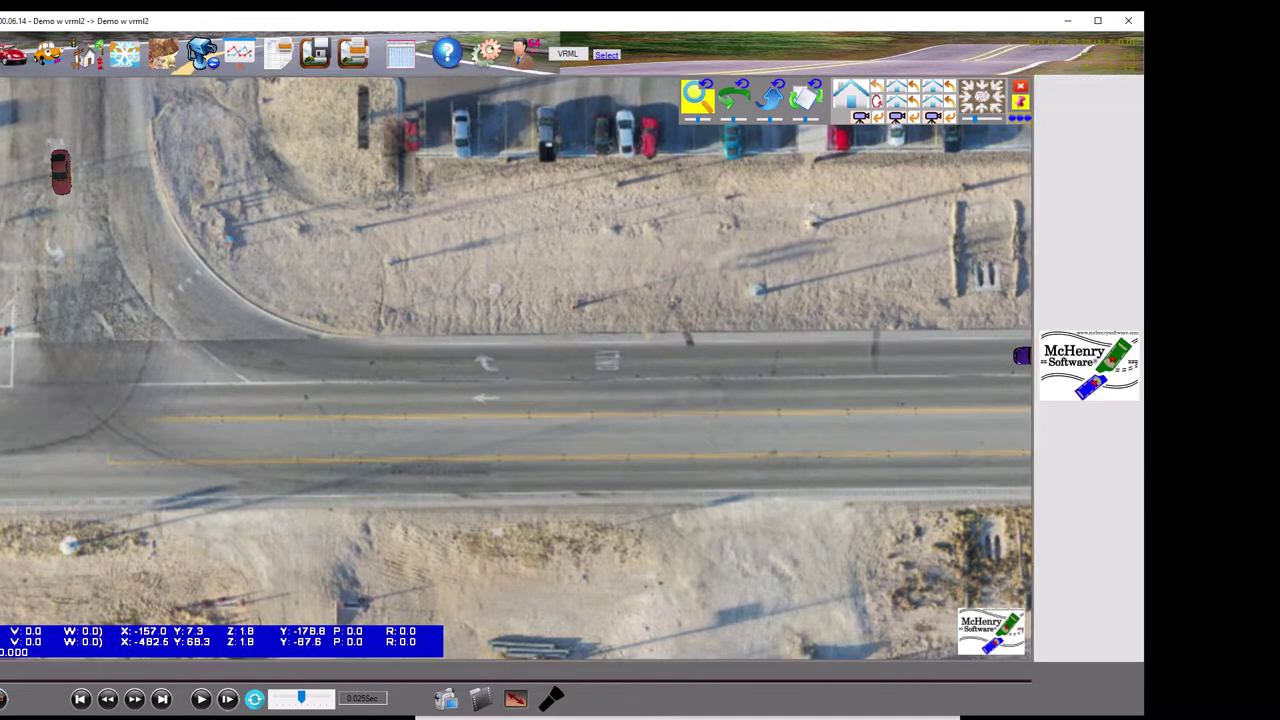
click(200, 698)
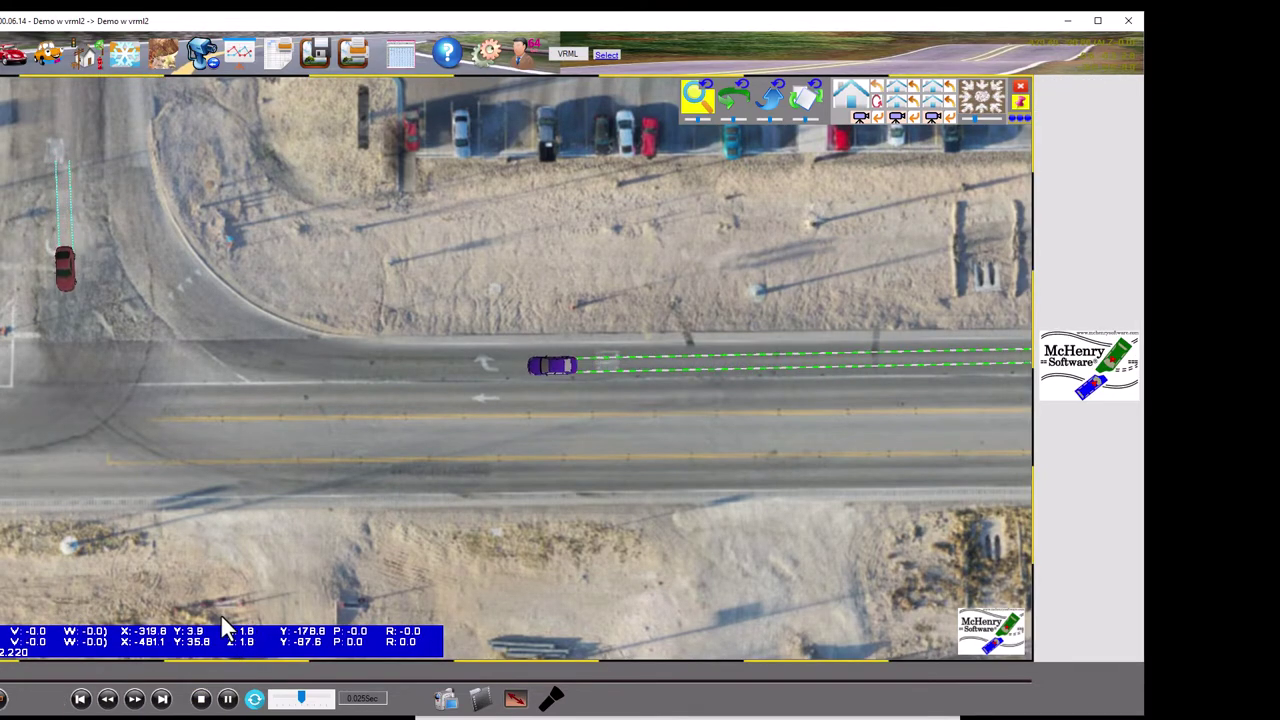
click(228, 698)
Set the simulation end time to 6 seconds in the input cards and rerun the simulation
click(69, 129)
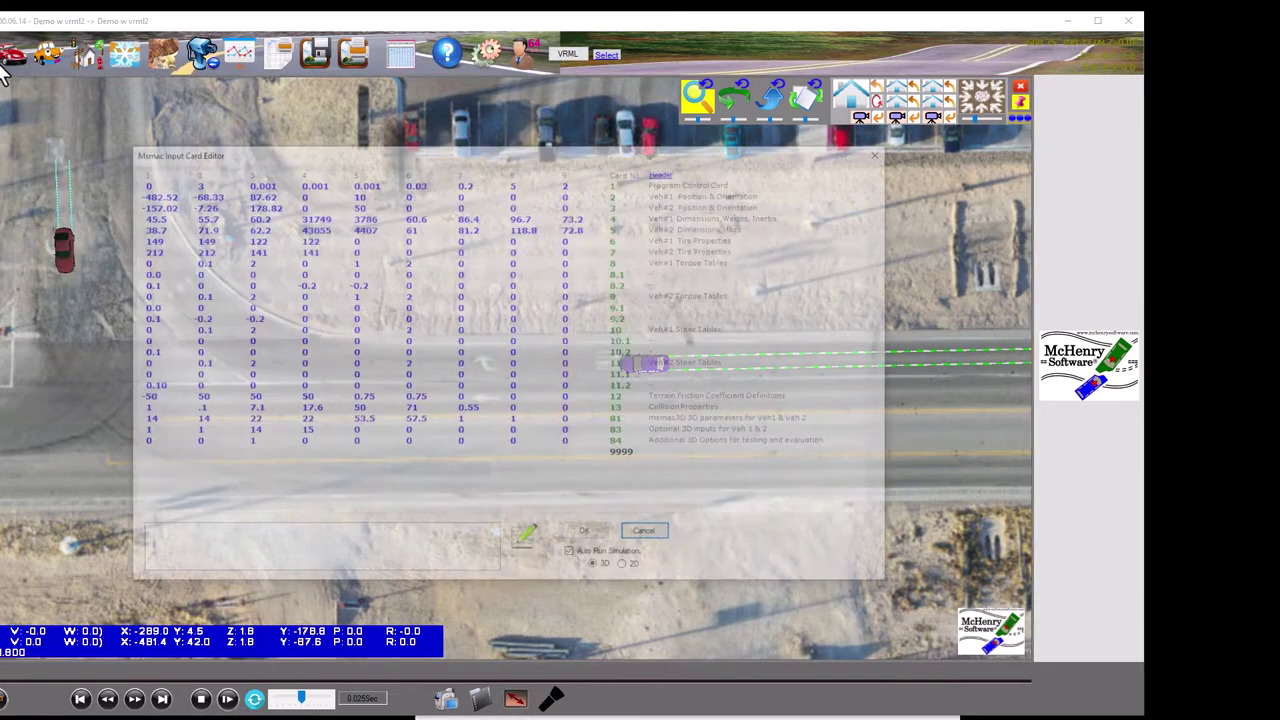
click(194, 183)
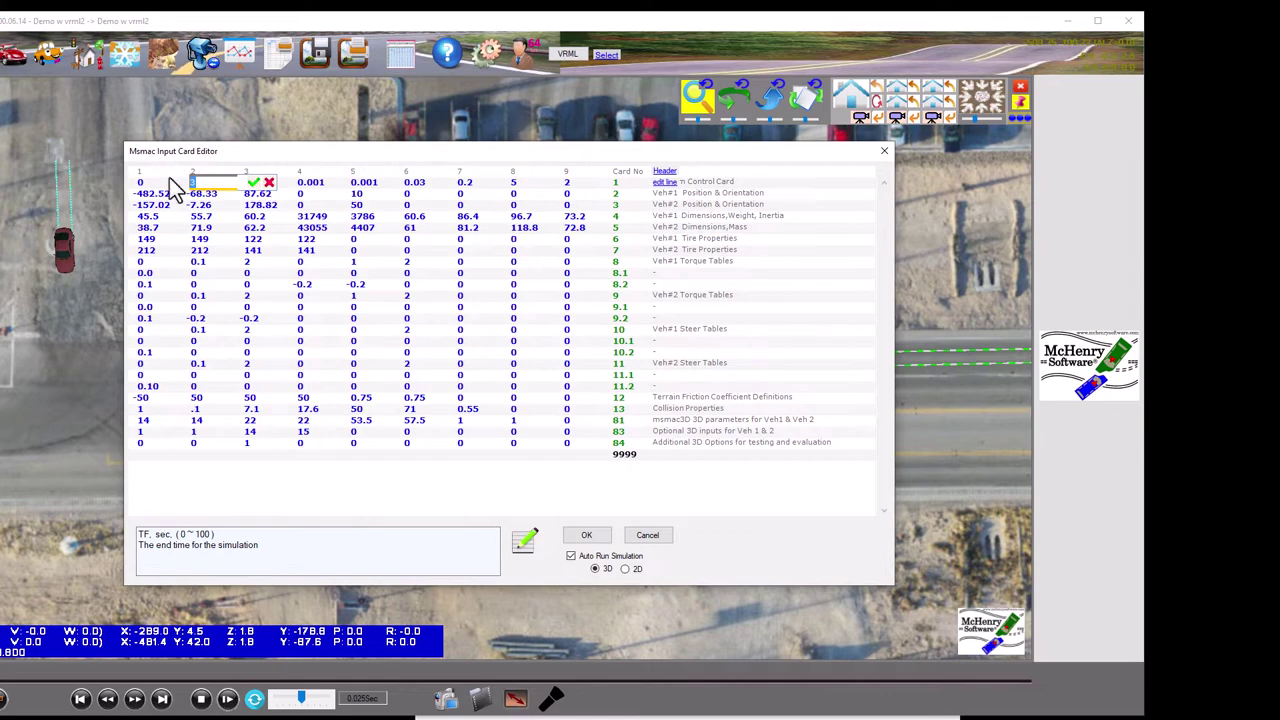
text(6)
key(Return)
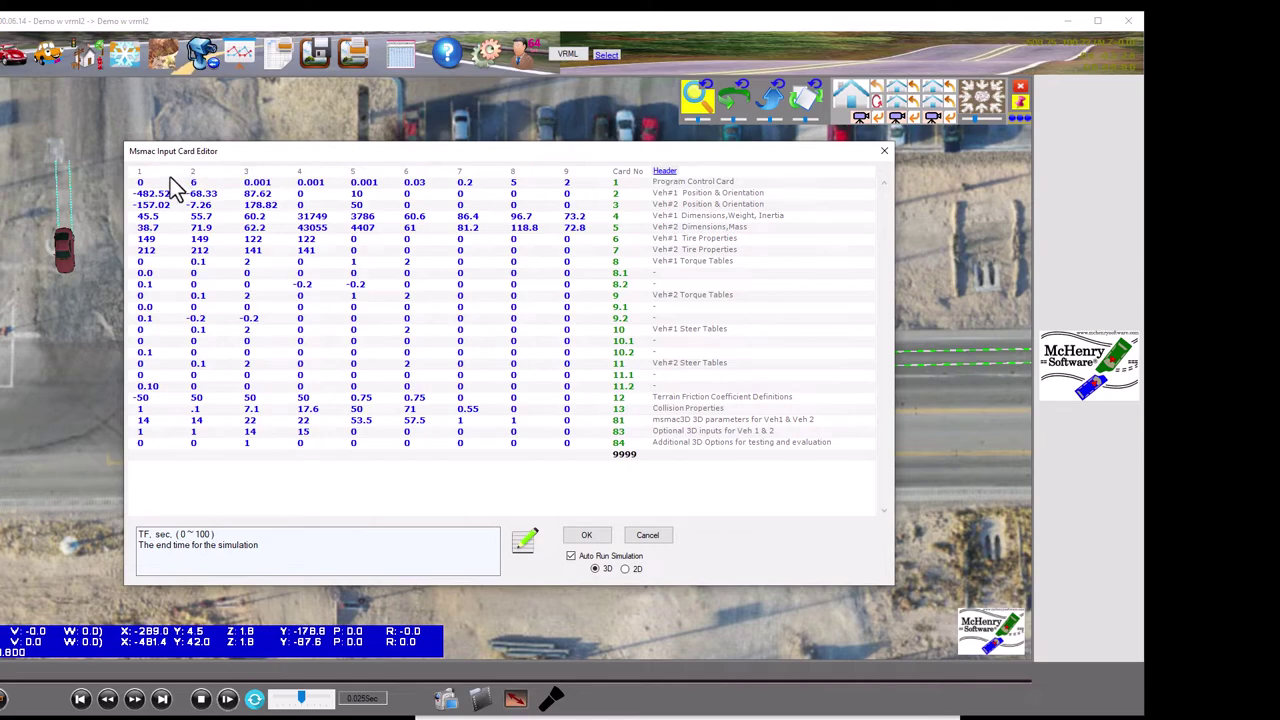
click(580, 538)
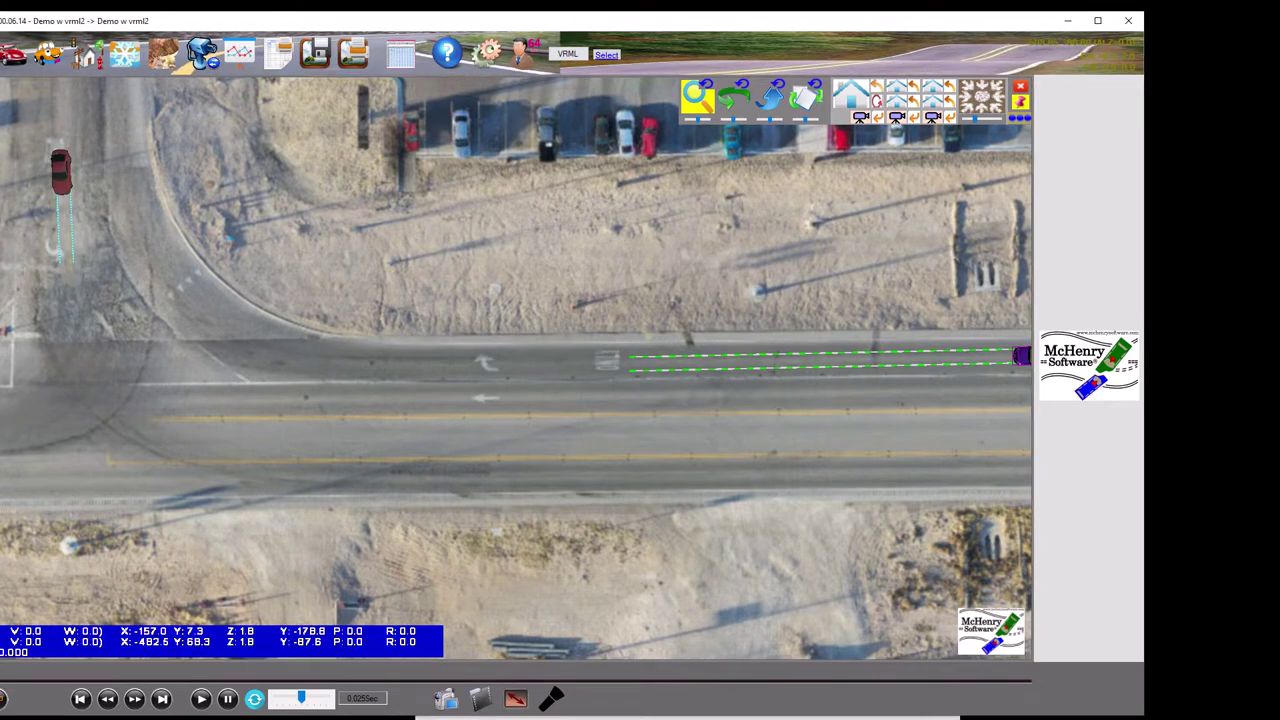
Limit vehicle 1's tire tracks at the collision site to skid marks only
mouse_move(270, 631)
mouse_down()
mouse_move(843, 540)
mouse_move(680, 554)
mouse_move(1084, 562)
mouse_move(952, 568)
mouse_move(1028, 552)
mouse_move(666, 546)
mouse_move(860, 594)
mouse_move(1060, 614)
mouse_move(978, 622)
mouse_move(800, 537)
mouse_up()
drag(300, 329, 643, 340)
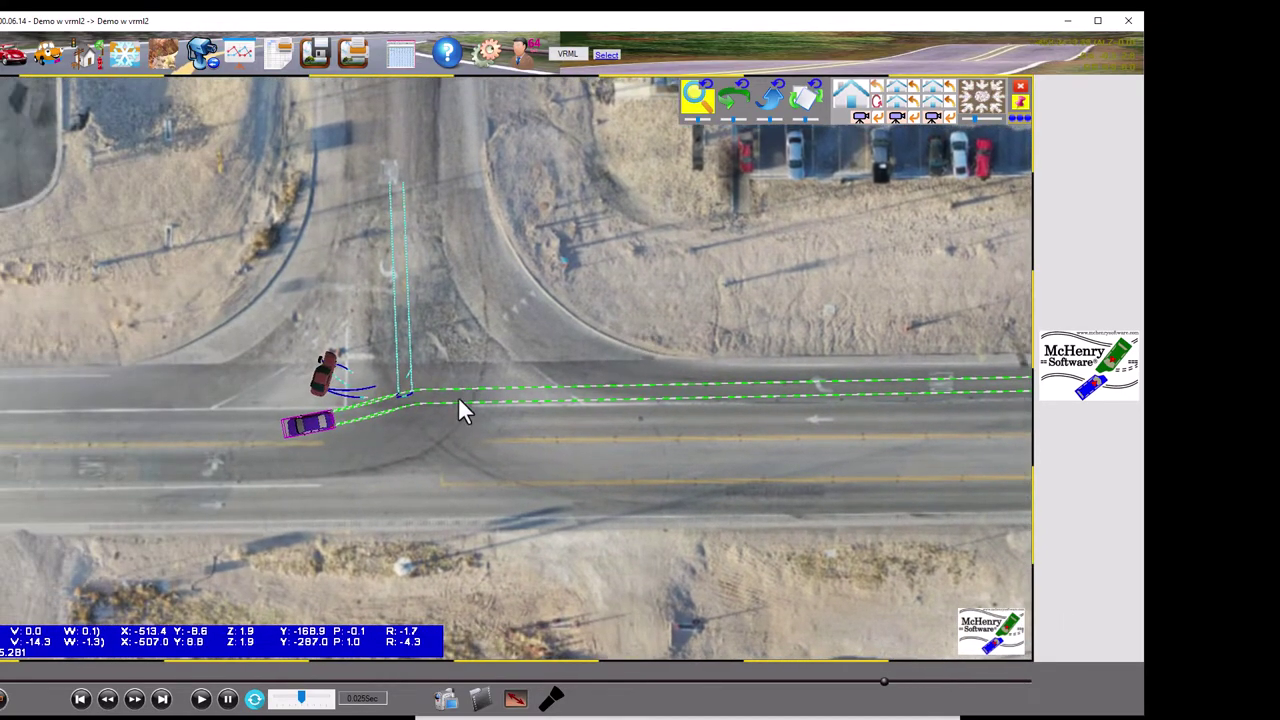
scroll(449, 420, up, 3)
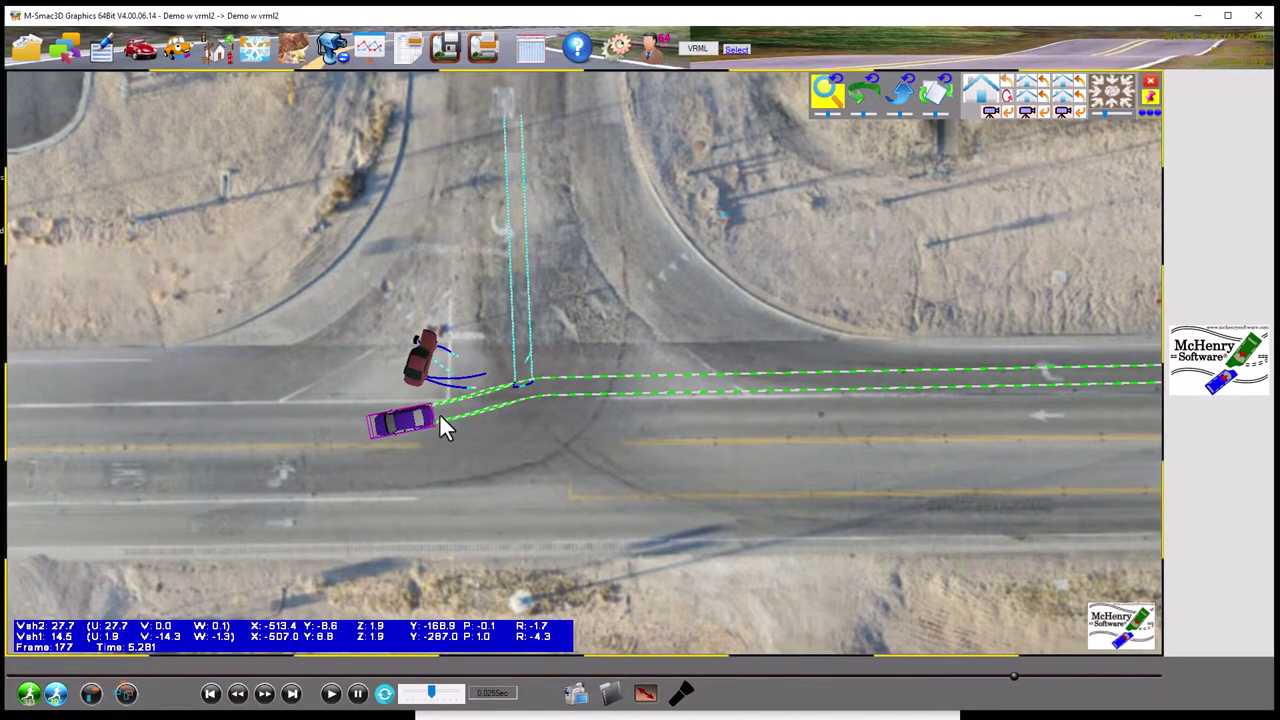
click(442, 413)
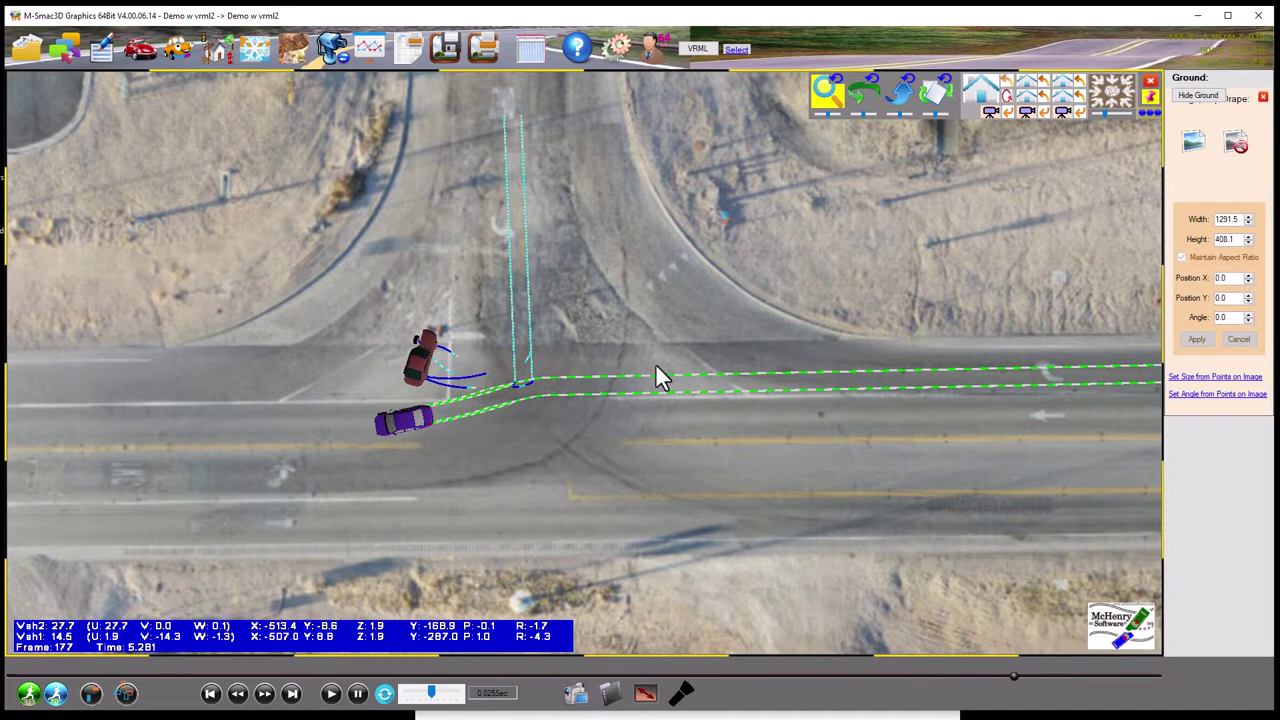
click(420, 359)
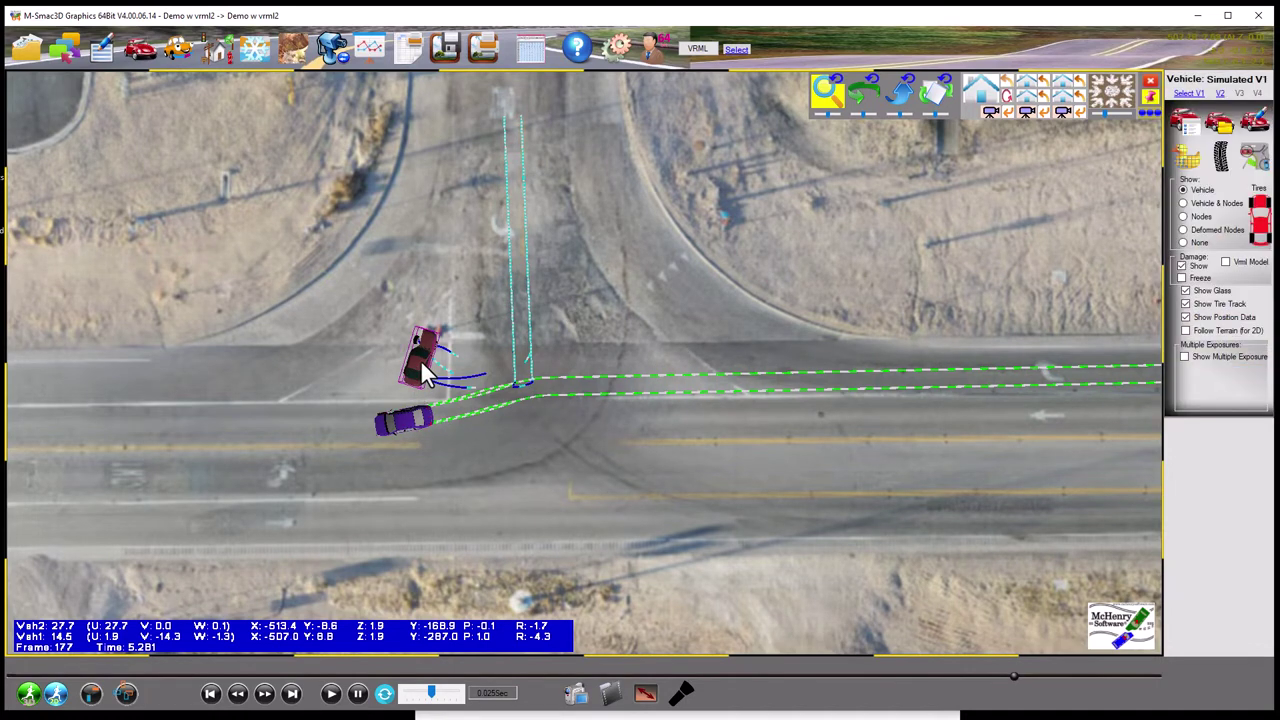
click(1220, 157)
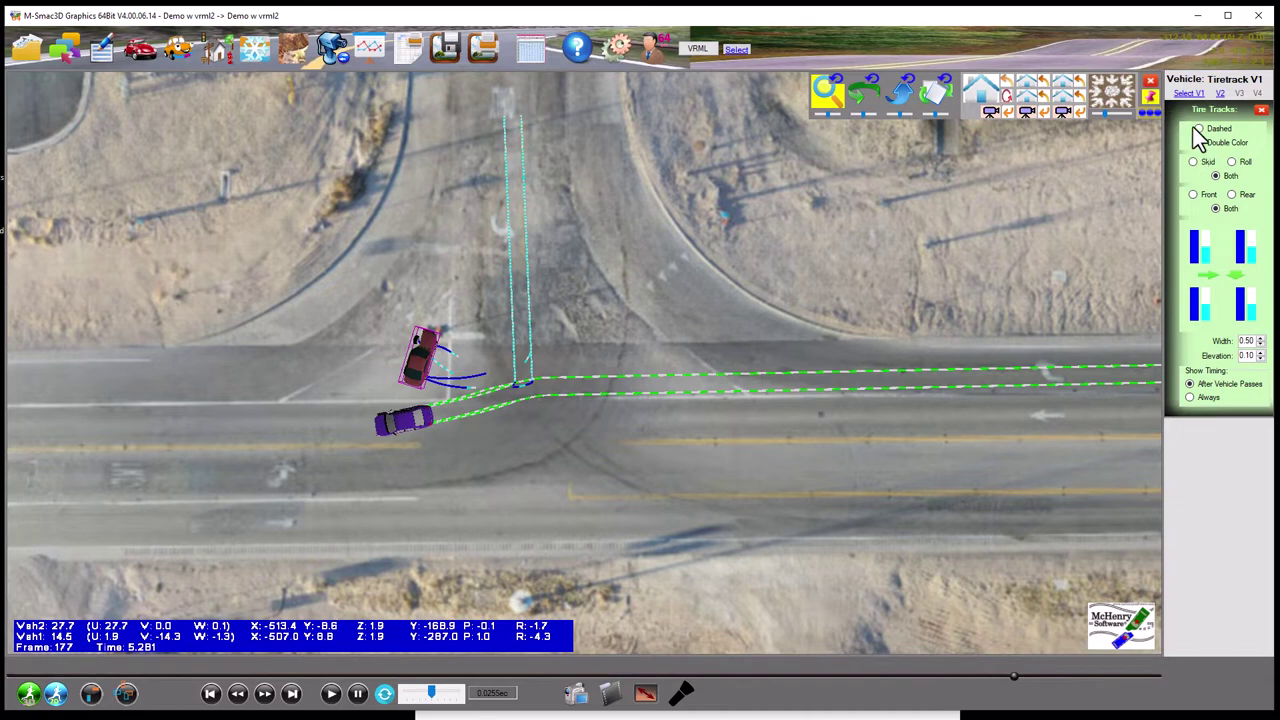
click(1194, 163)
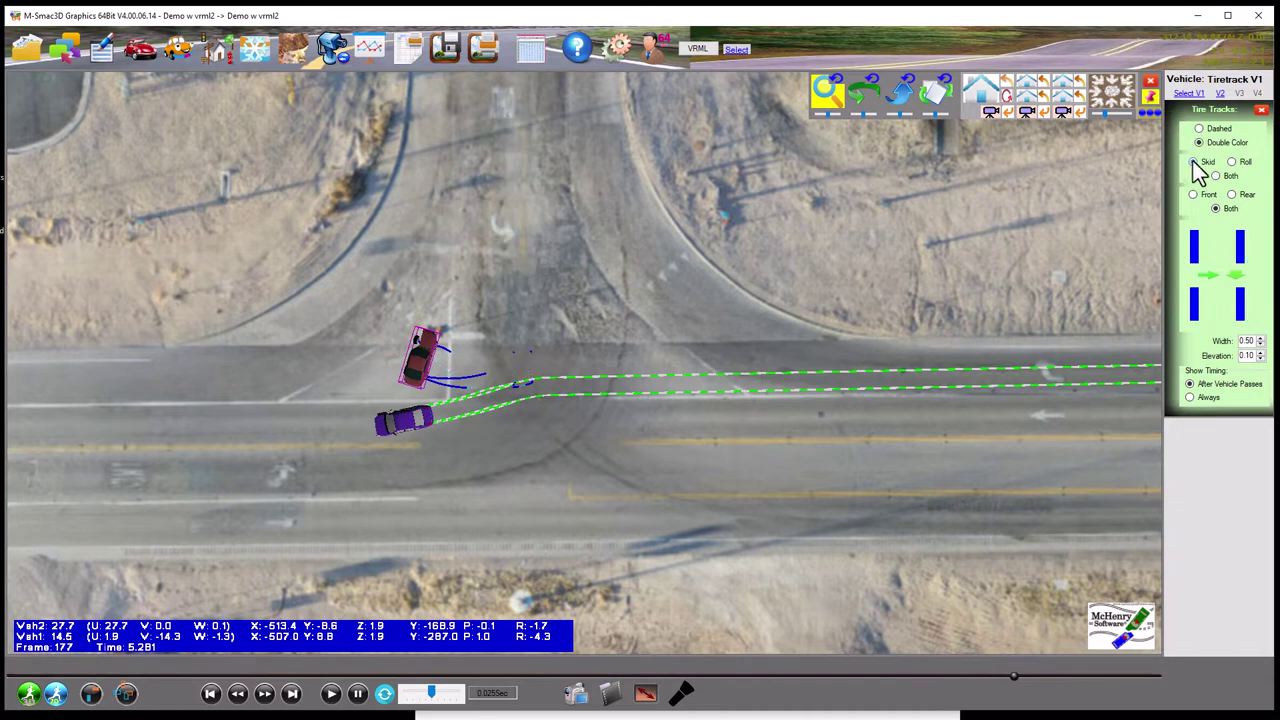
Set both colors of vehicle 1's skid marks to black
click(1194, 245)
click(888, 272)
click(902, 365)
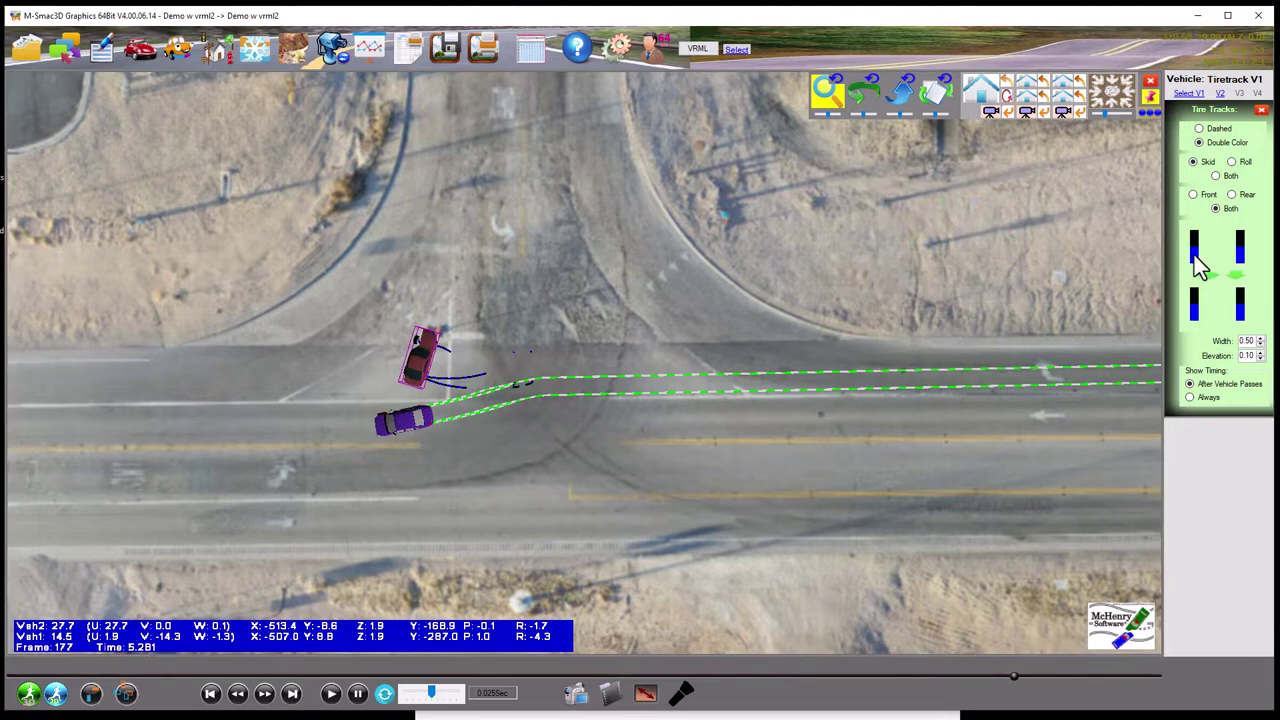
click(1193, 254)
click(888, 272)
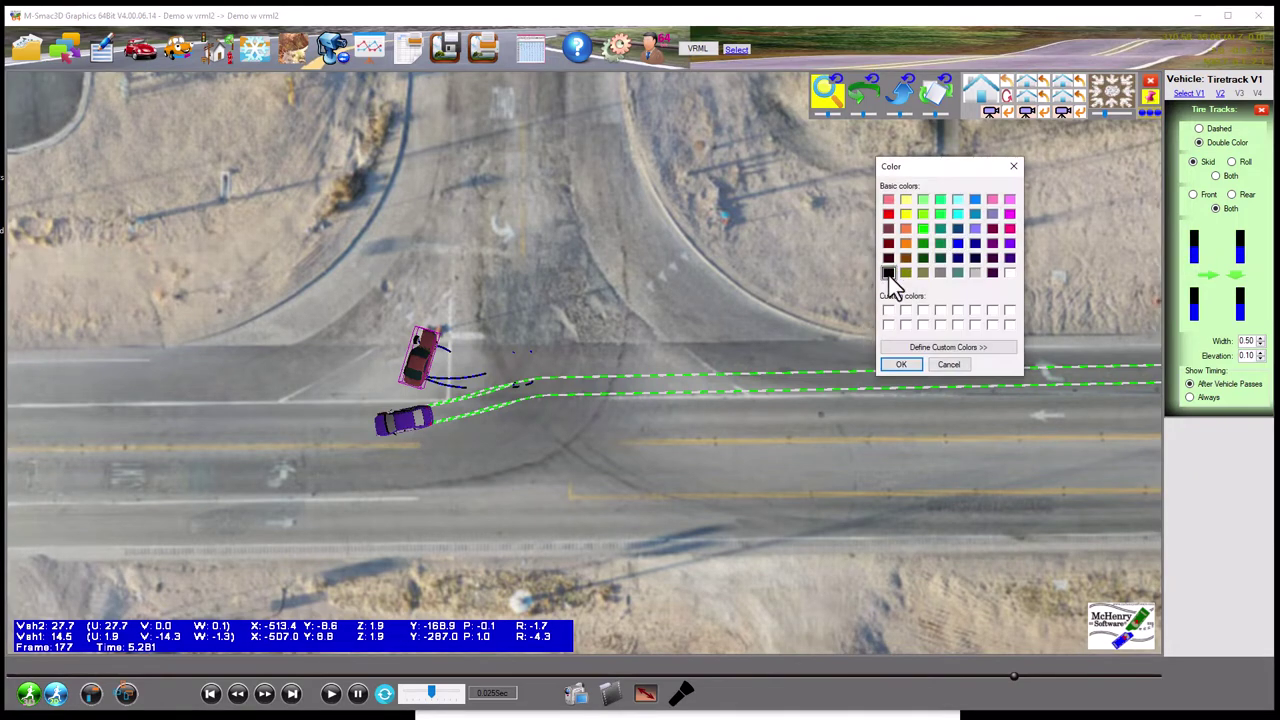
click(899, 365)
Limit vehicle 2's tire tracks to skid marks only and set both of their colors to gray
click(408, 418)
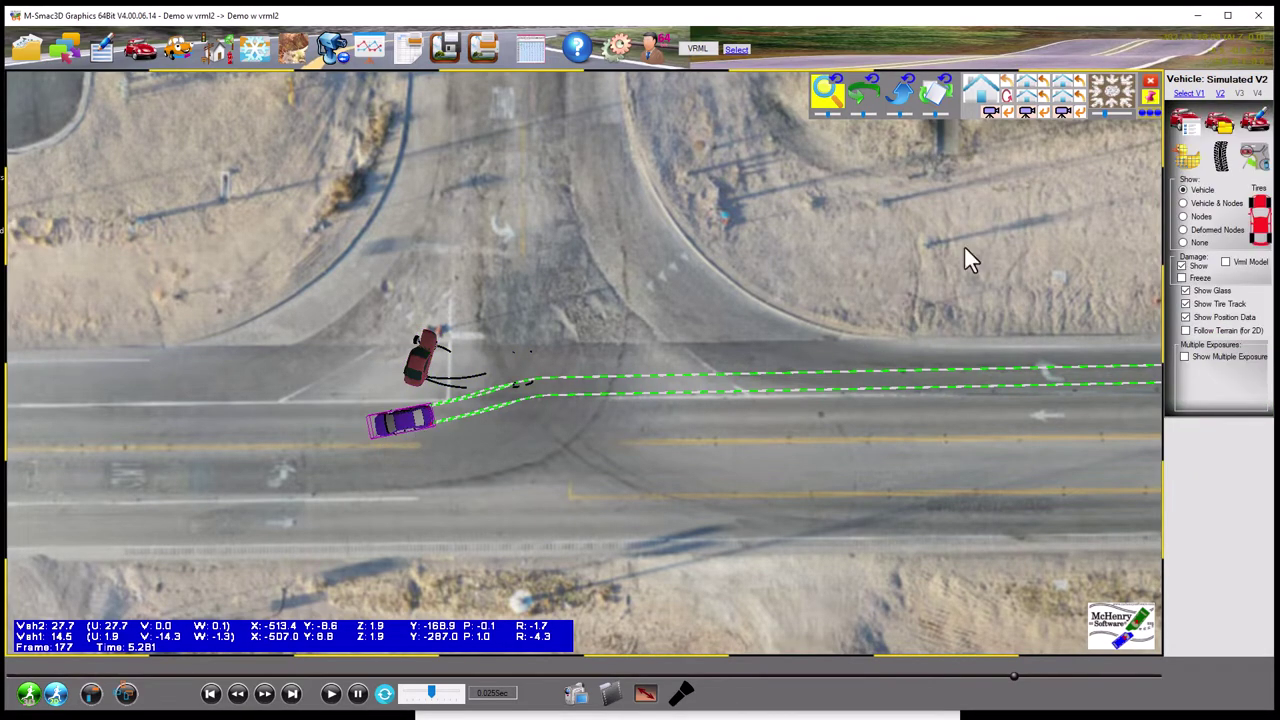
click(1221, 155)
click(1194, 162)
click(1195, 247)
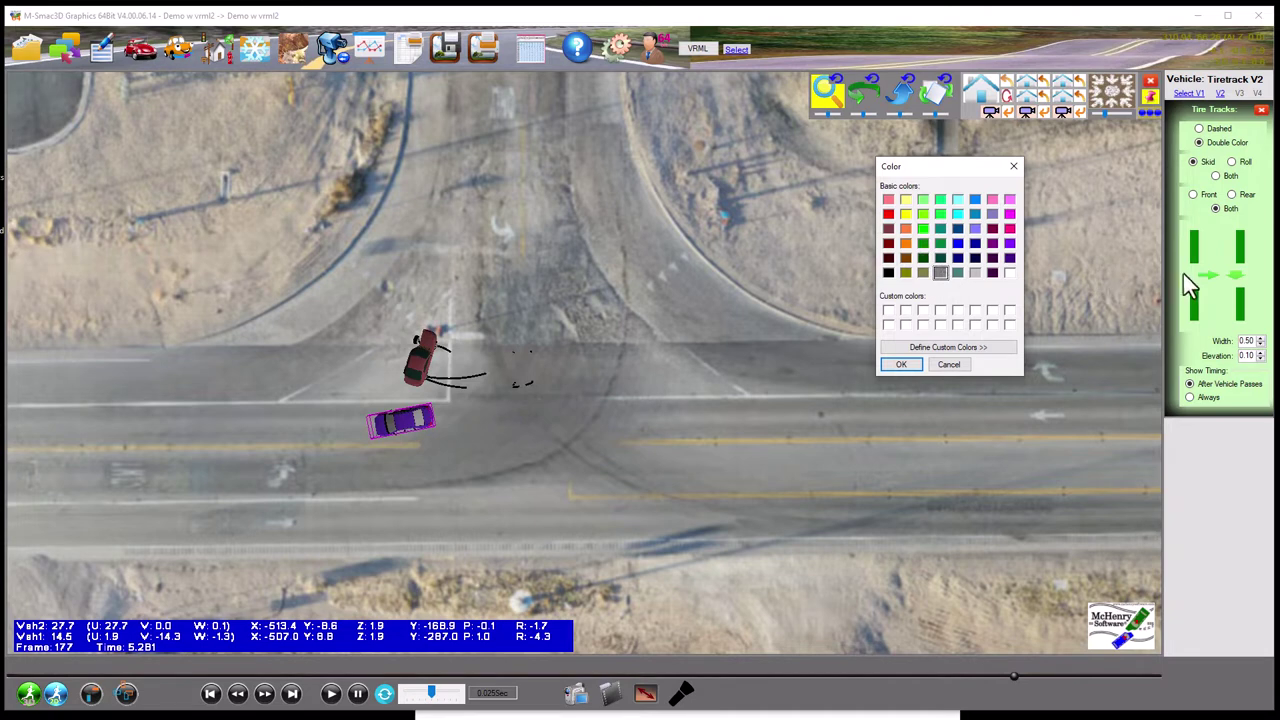
click(912, 364)
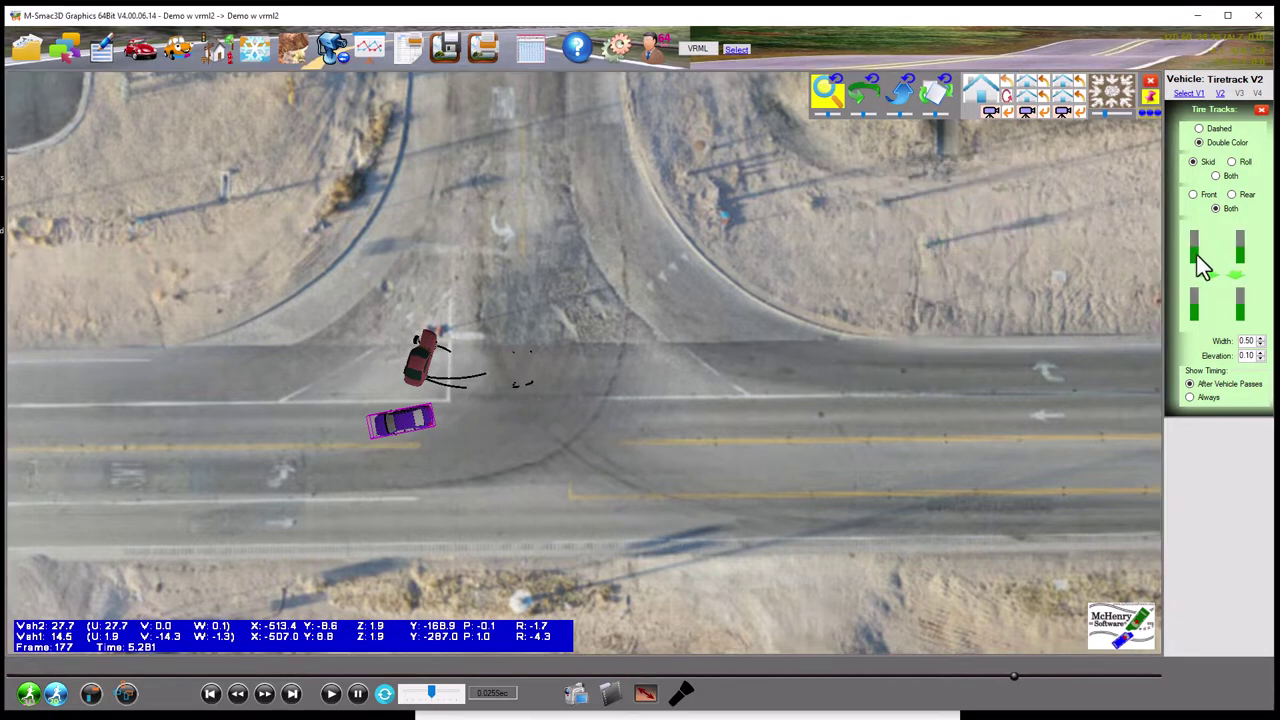
click(1196, 254)
click(939, 274)
click(903, 365)
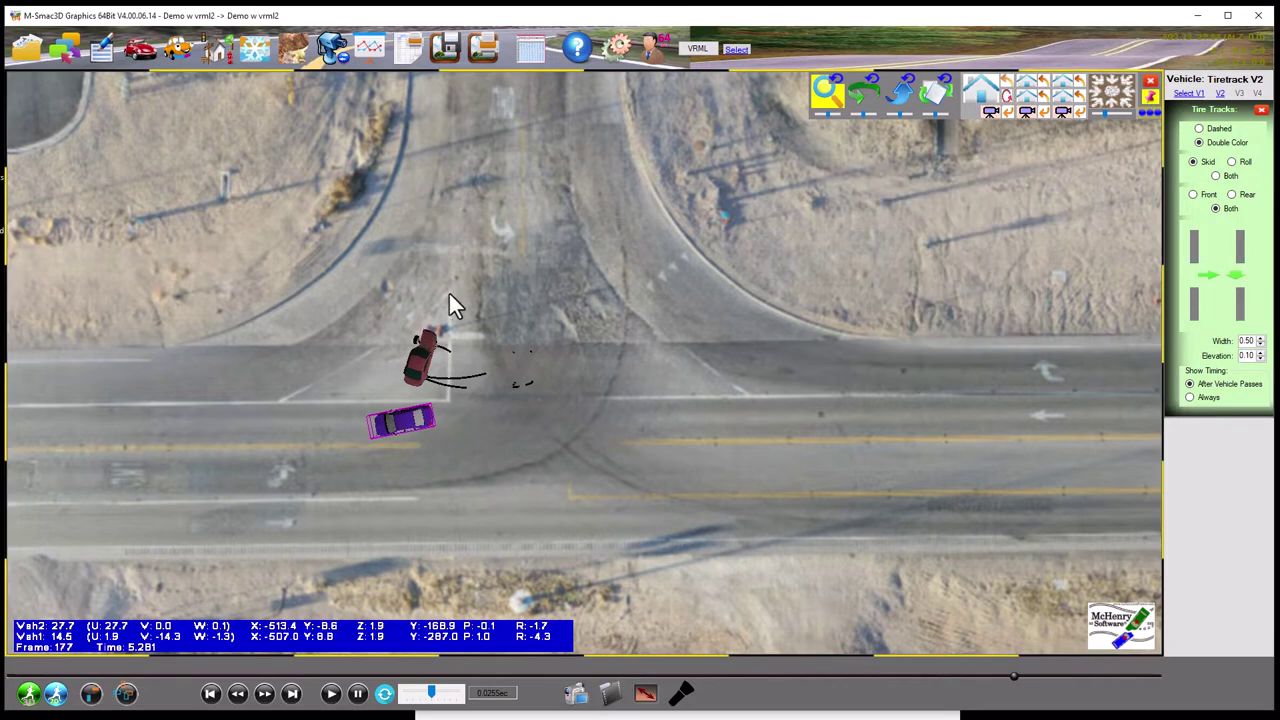
Rewind the simulation to about 3.33 seconds, before the vehicles collide in the intersection
click(432, 500)
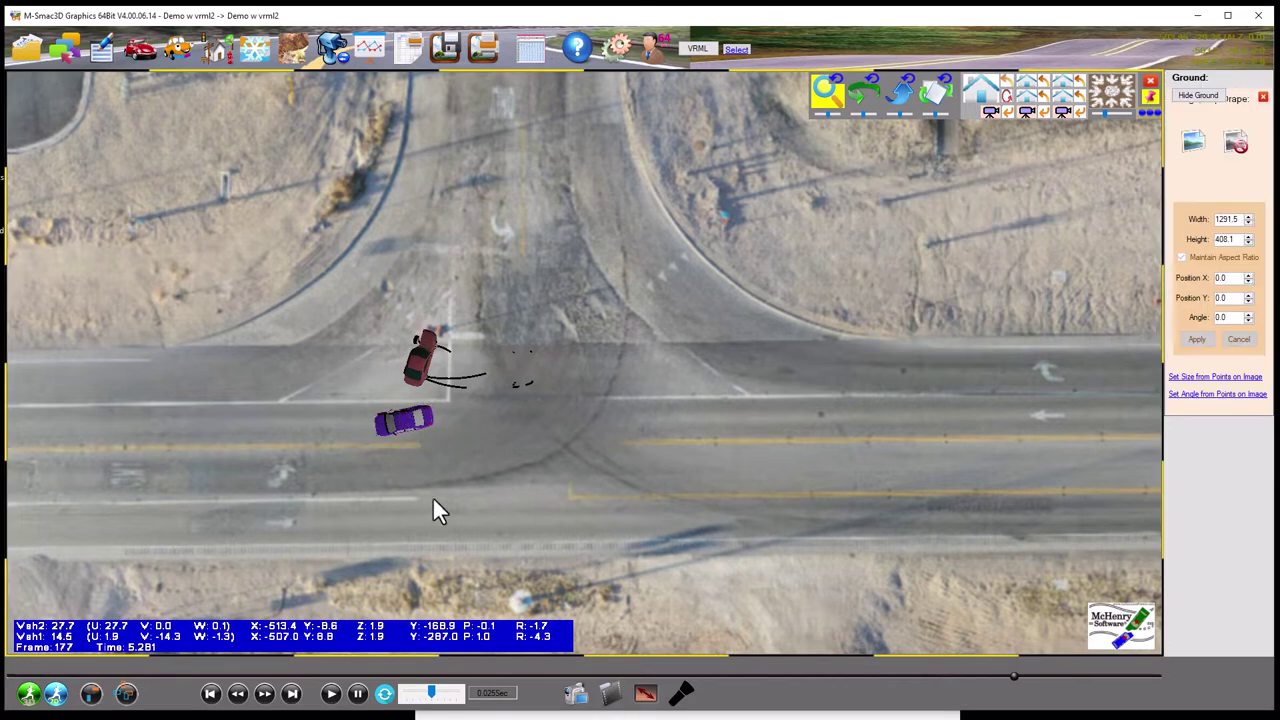
drag(1012, 678, 643, 678)
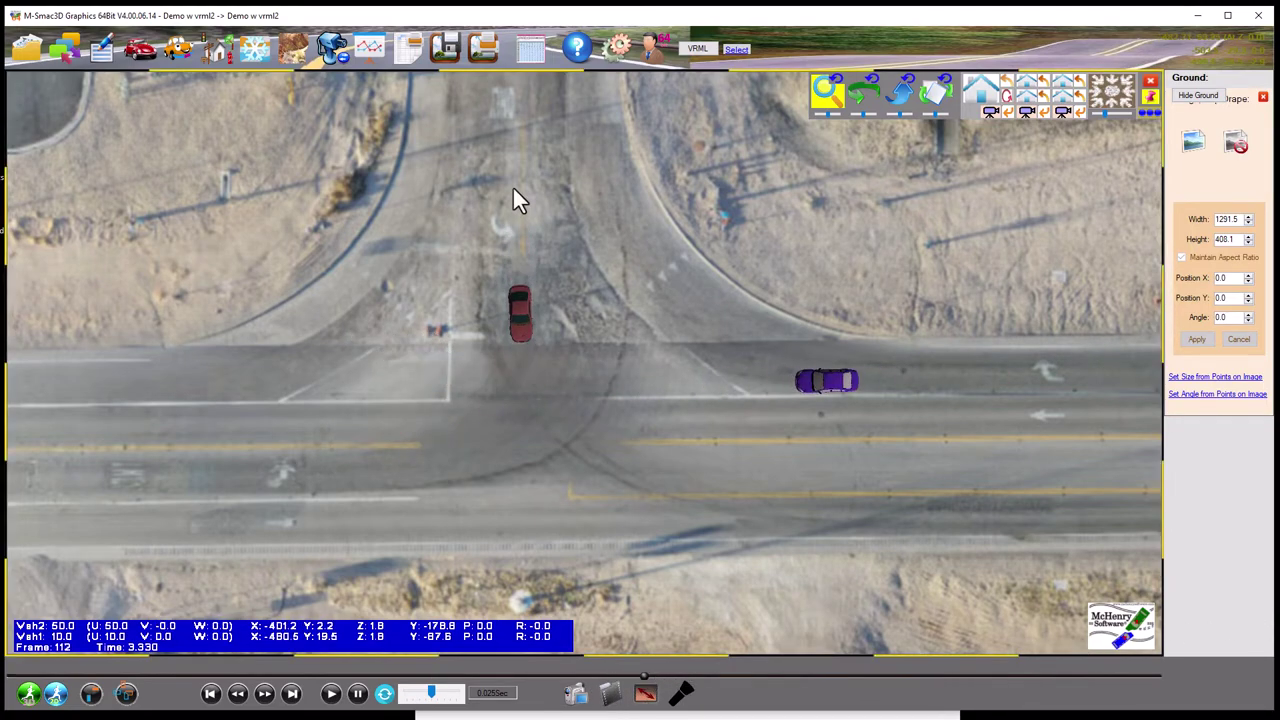
scroll(519, 193, down, 2)
drag(523, 200, 383, 271)
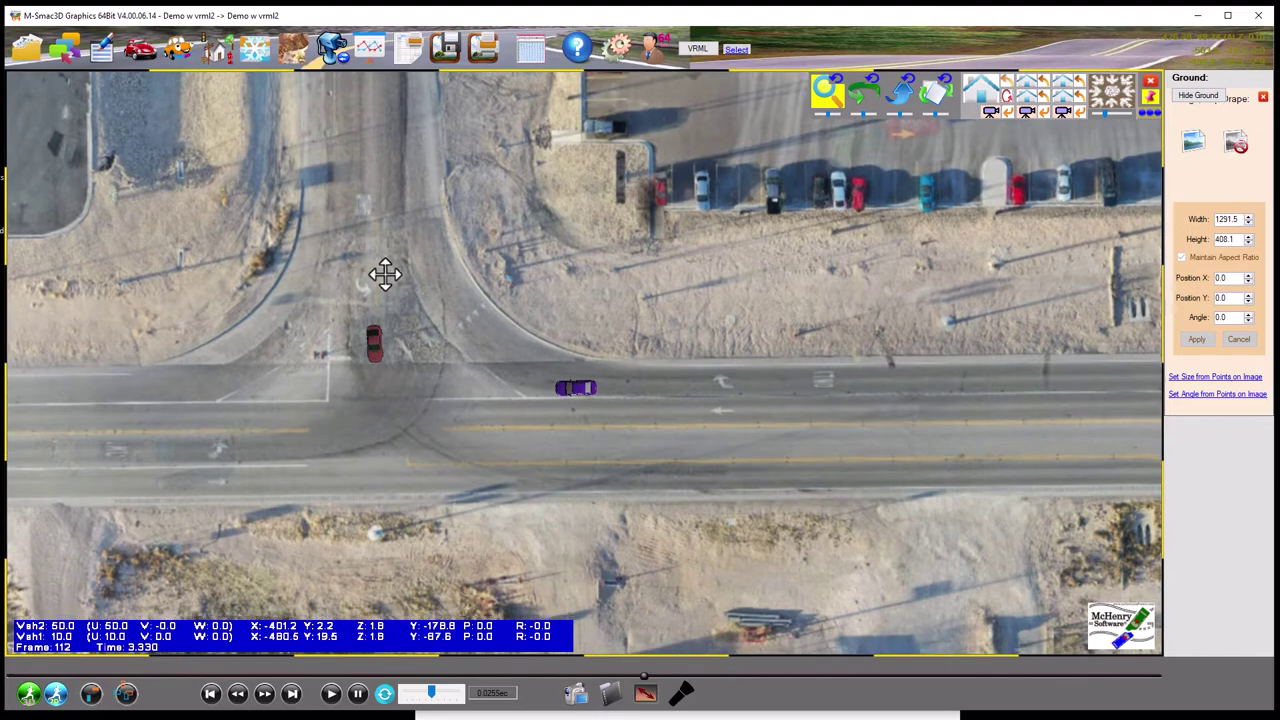
Load OH scen w GPS.png from the Vrml Demo1 folder as the new ground image
click(296, 46)
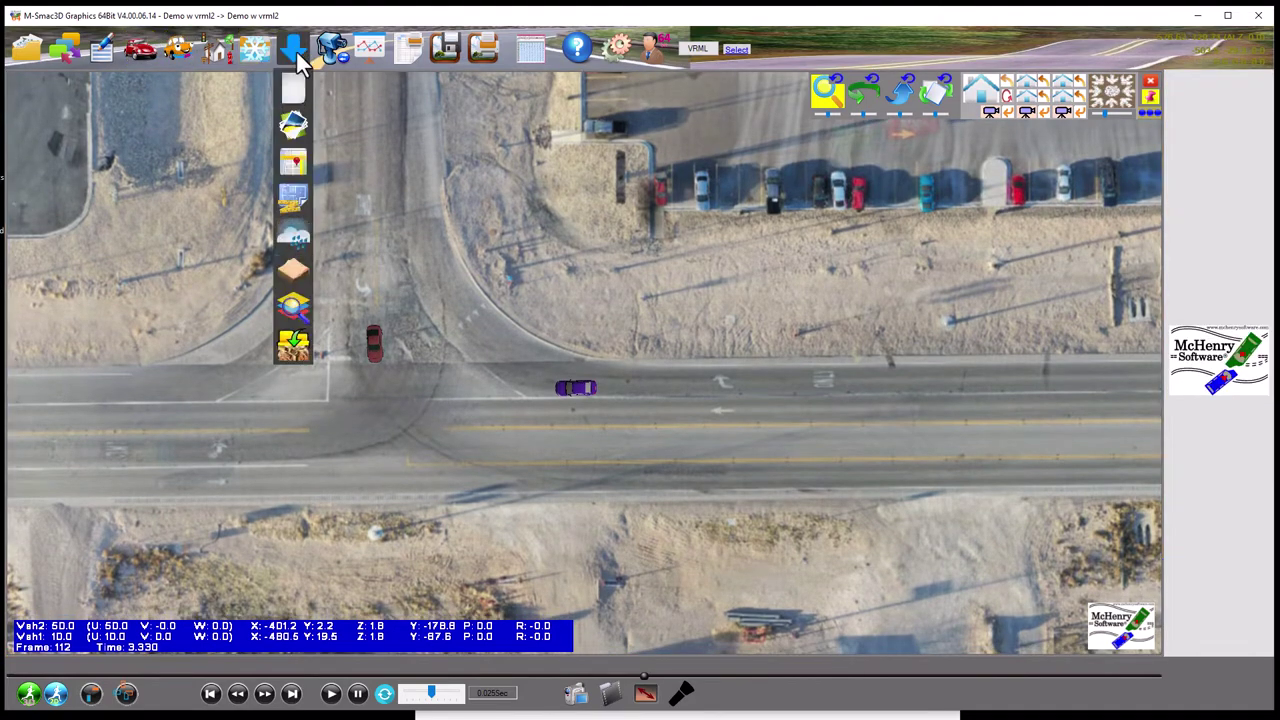
click(302, 124)
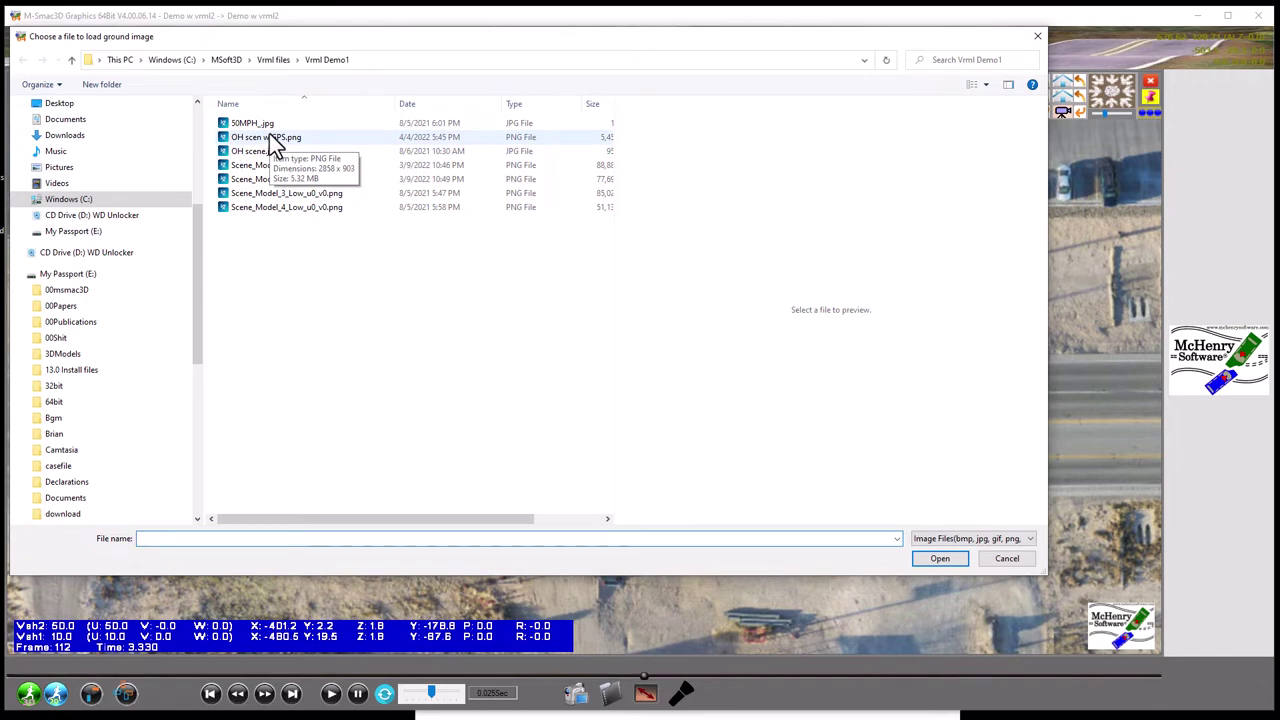
click(276, 144)
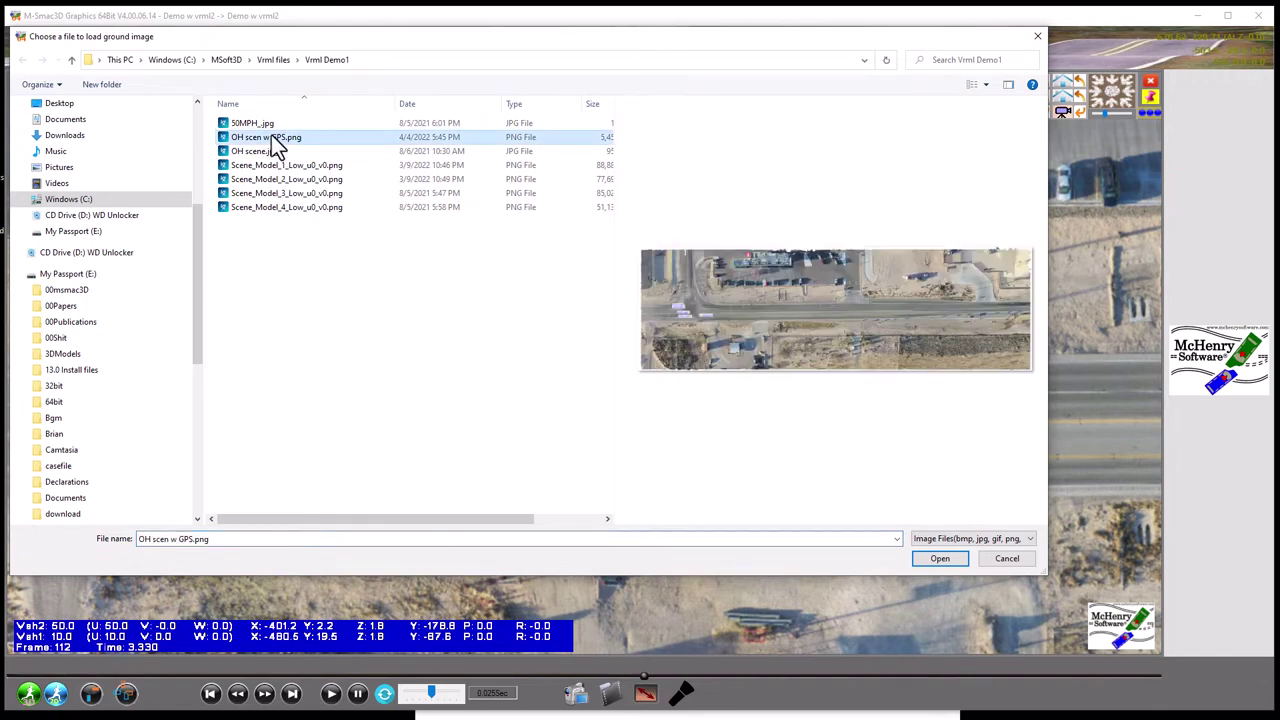
click(939, 560)
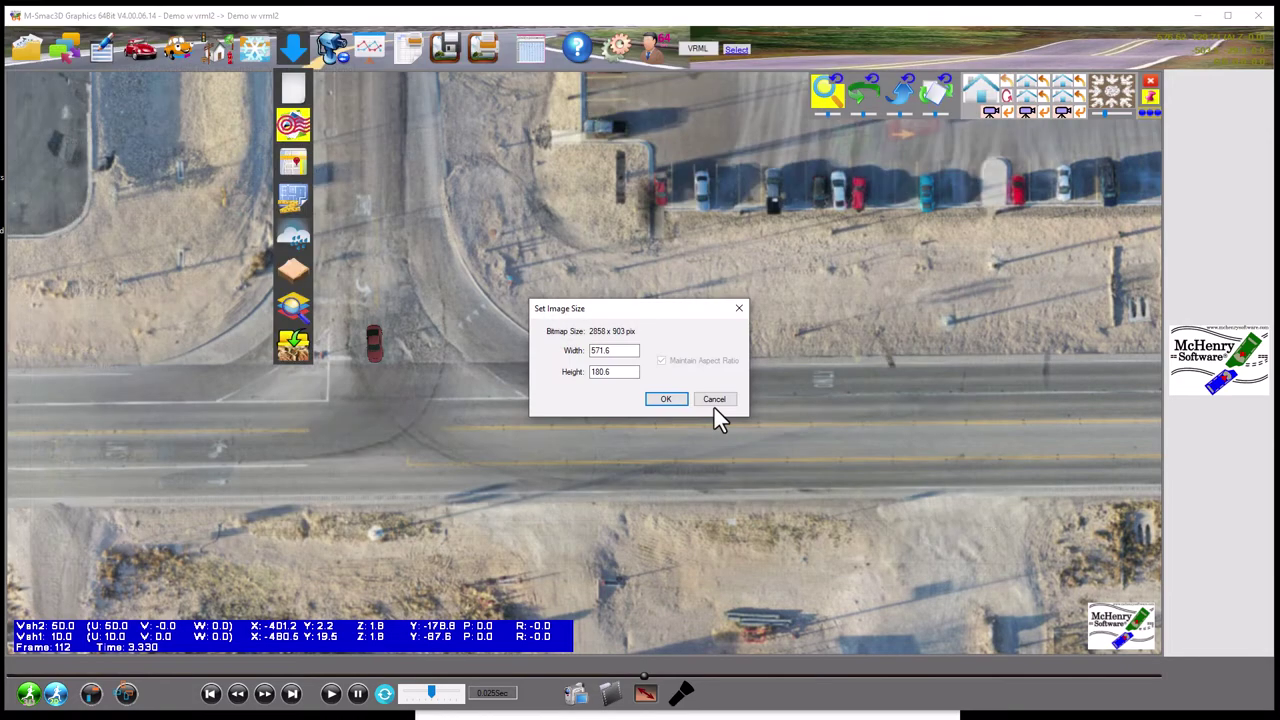
Set the ground image width to 1300 with the aspect ratio maintained and apply the size
drag(623, 352, 528, 357)
text(1300)
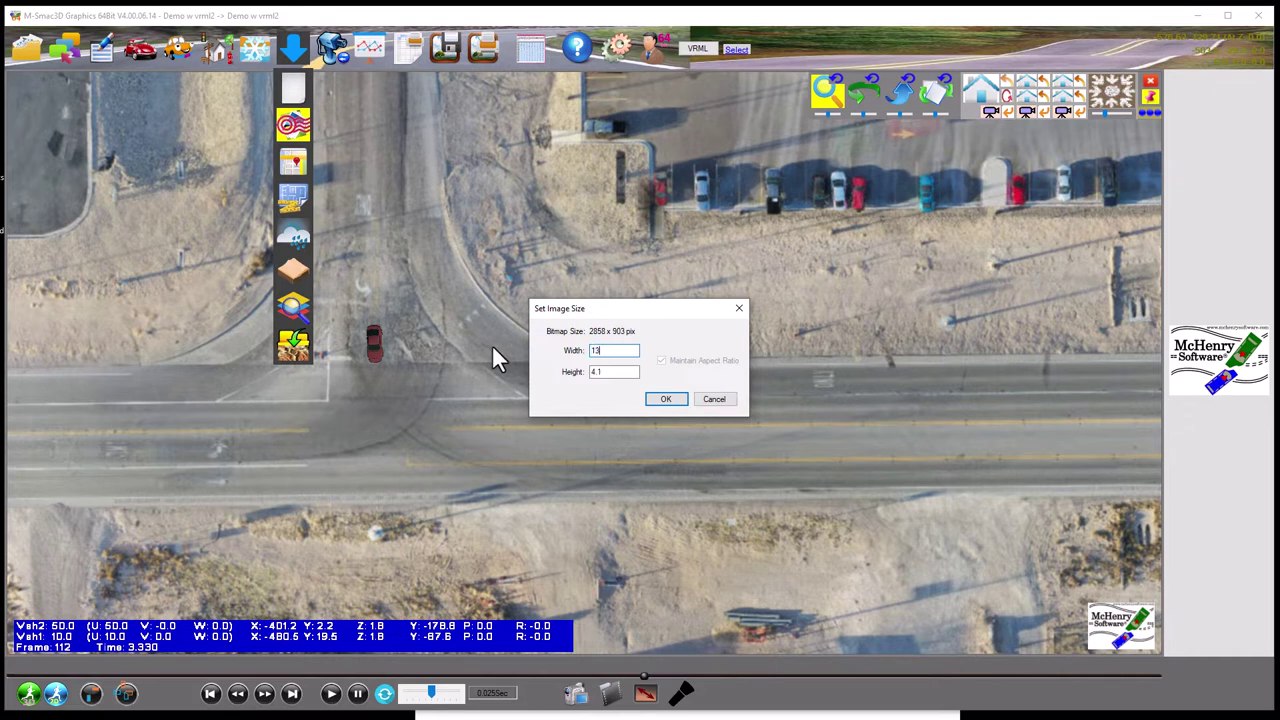
key(BackSpace)
key(BackSpace)
key(BackSpace)
text(300)
click(666, 399)
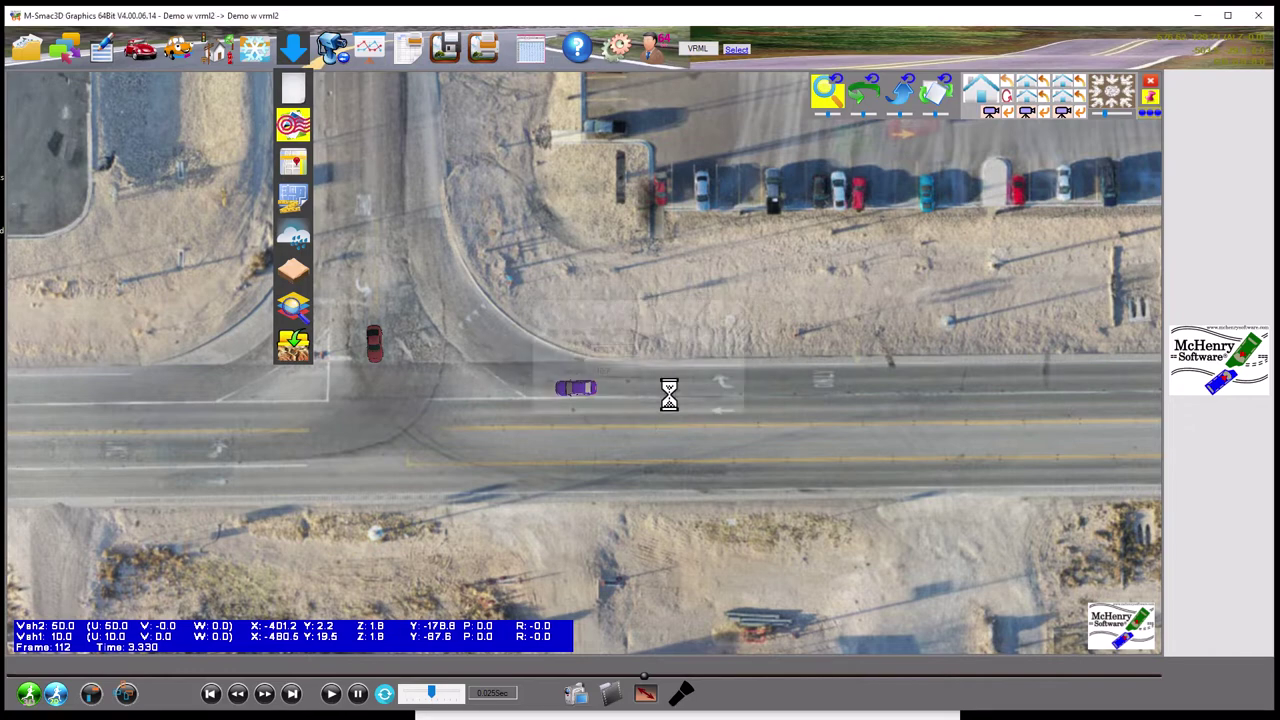
Hide ground image 1 so the GPS-labelled ground image can be examined around the intersection
scroll(528, 280, down, 5)
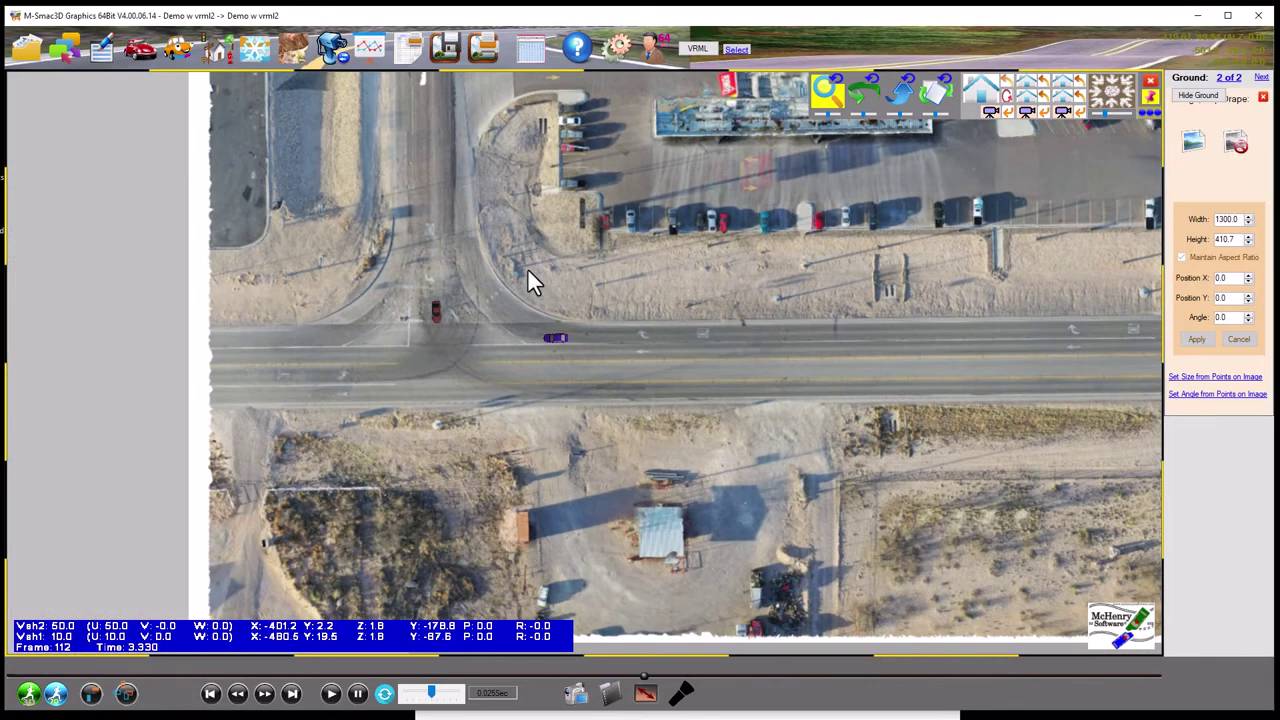
drag(594, 280, 291, 289)
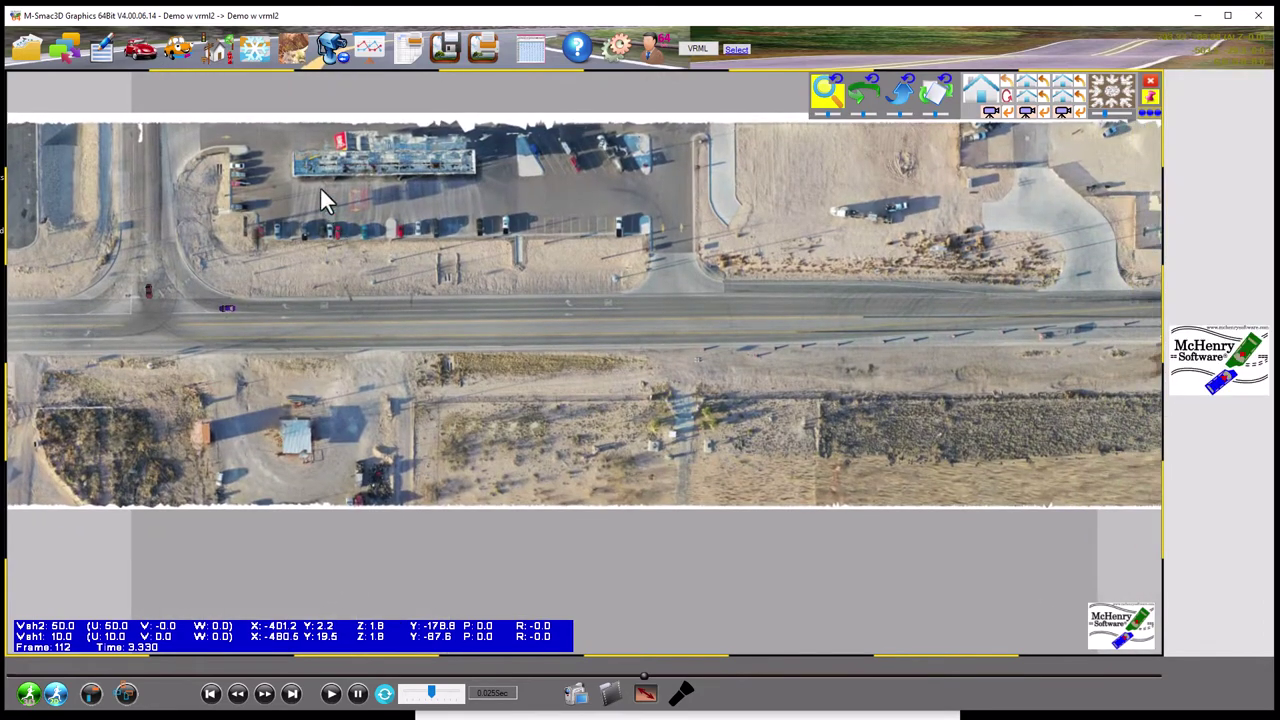
click(694, 308)
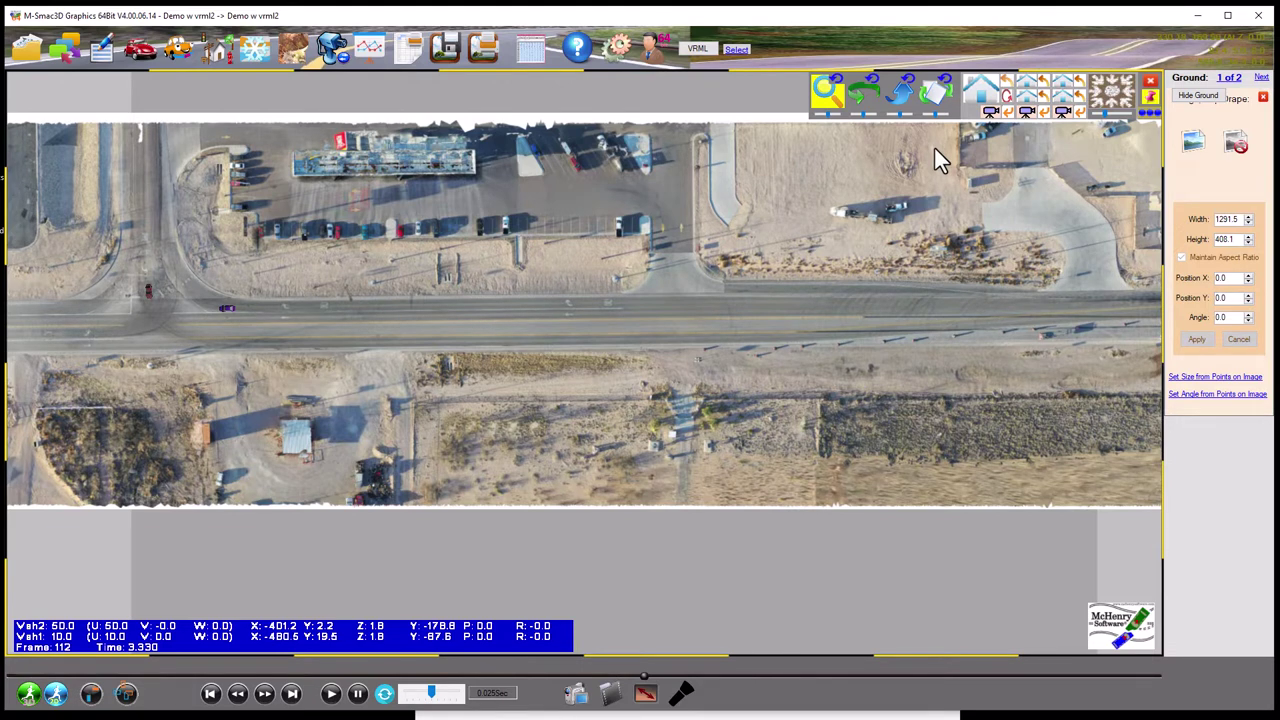
click(1262, 80)
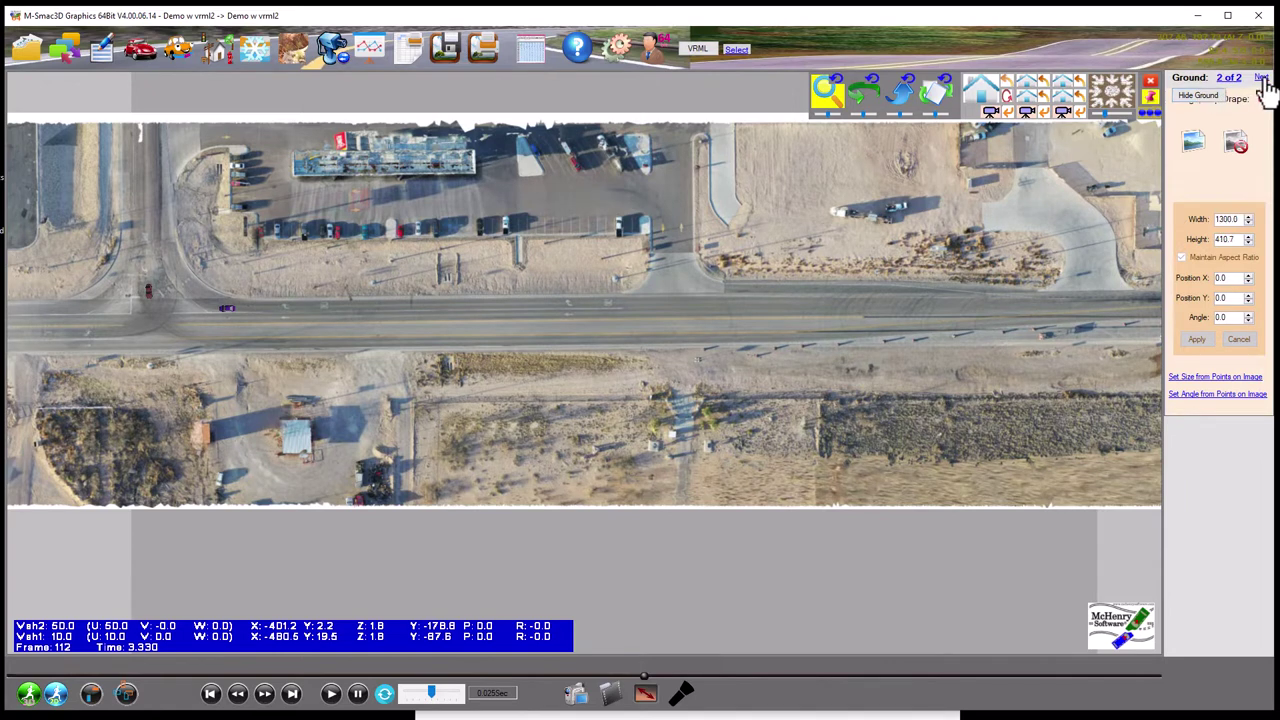
click(1264, 78)
click(1188, 100)
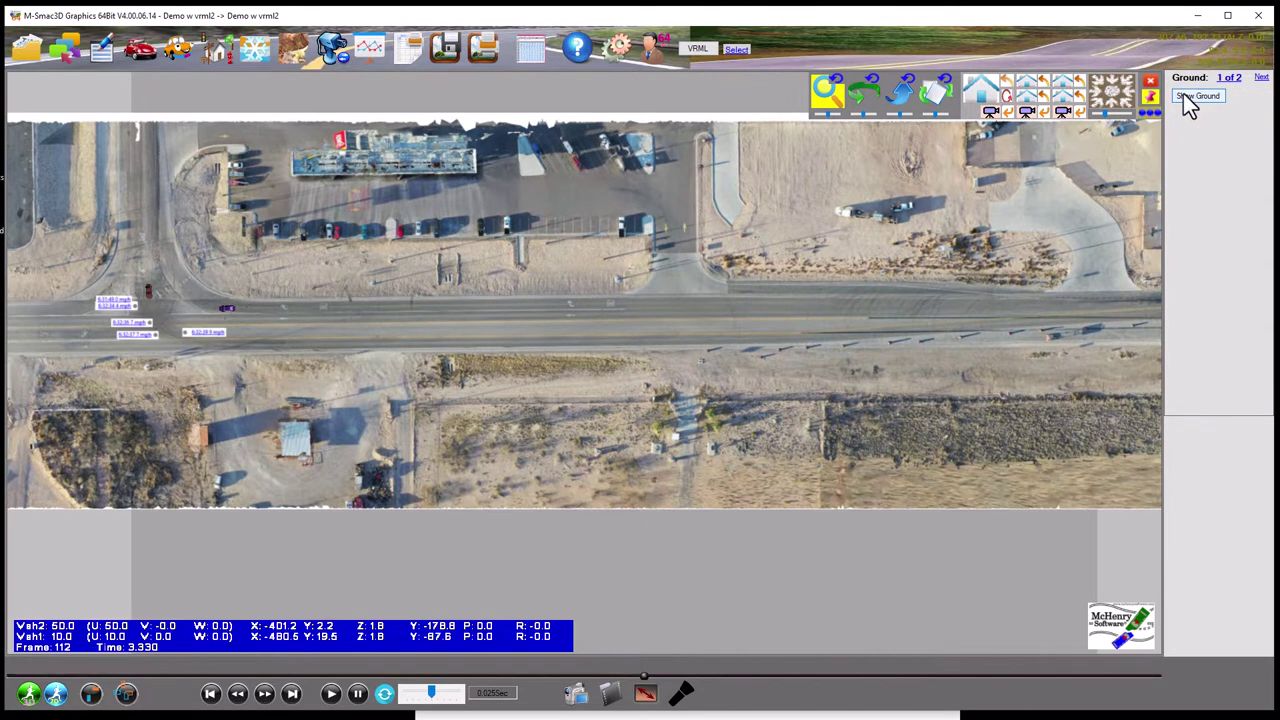
scroll(457, 265, up, 1)
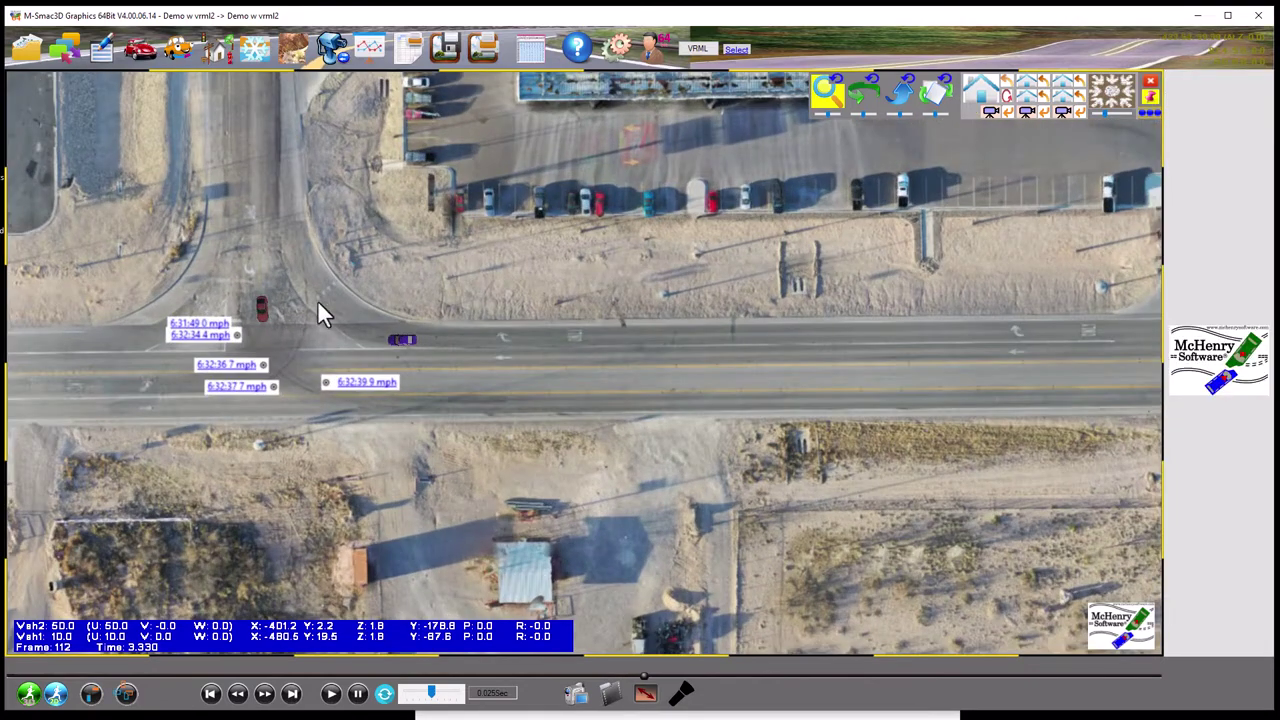
Toggle ground image 1 on and off repeatedly to compare its alignment with the GPS-labelled image, leaving it shown
double_click(670, 262)
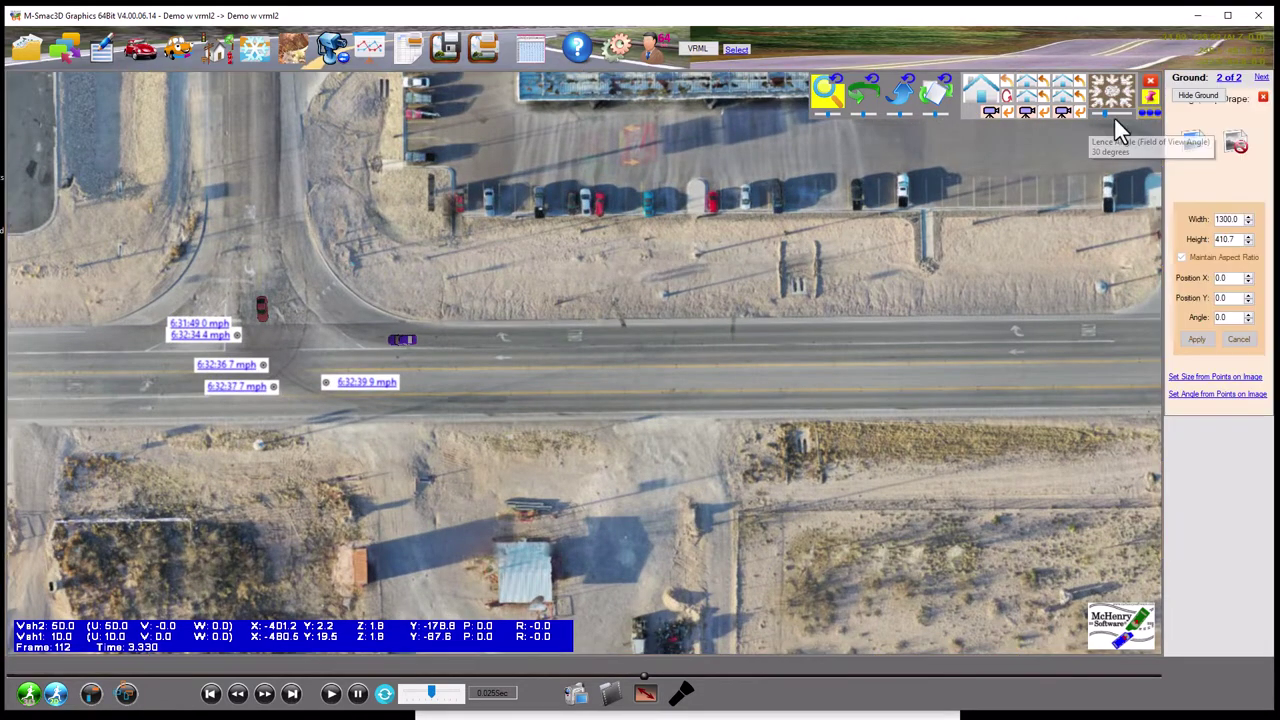
click(1183, 97)
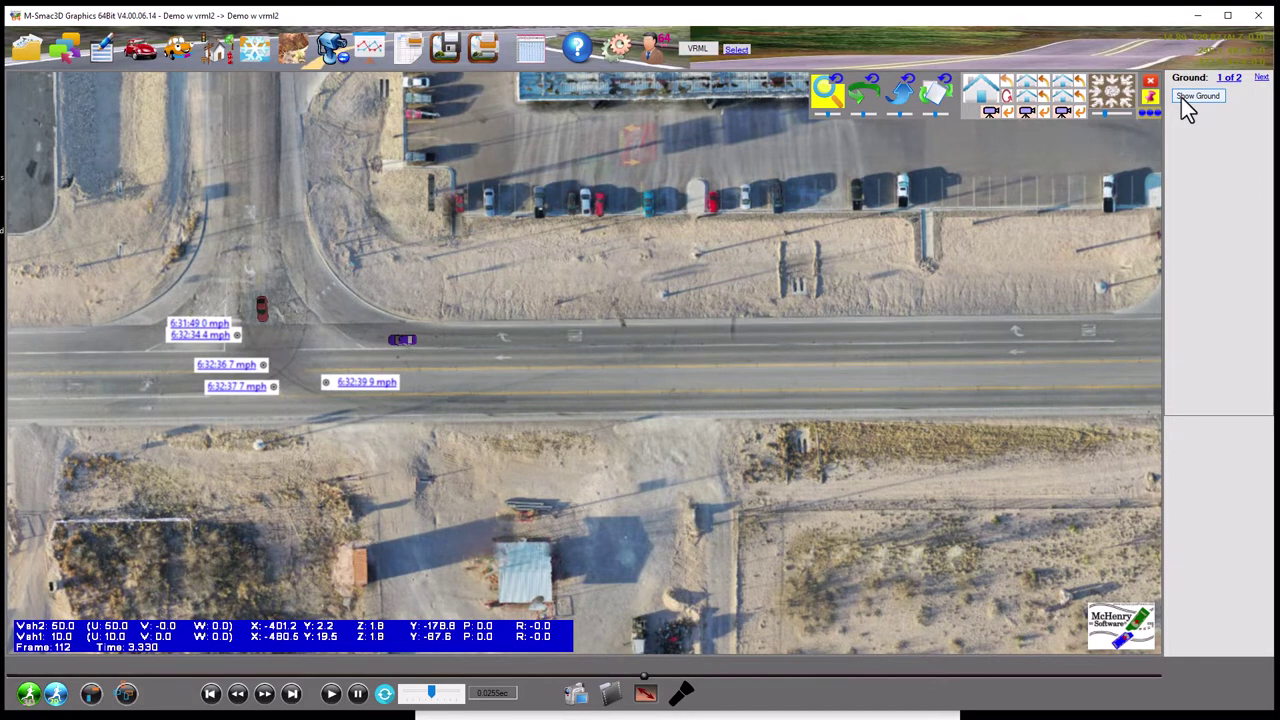
click(1181, 97)
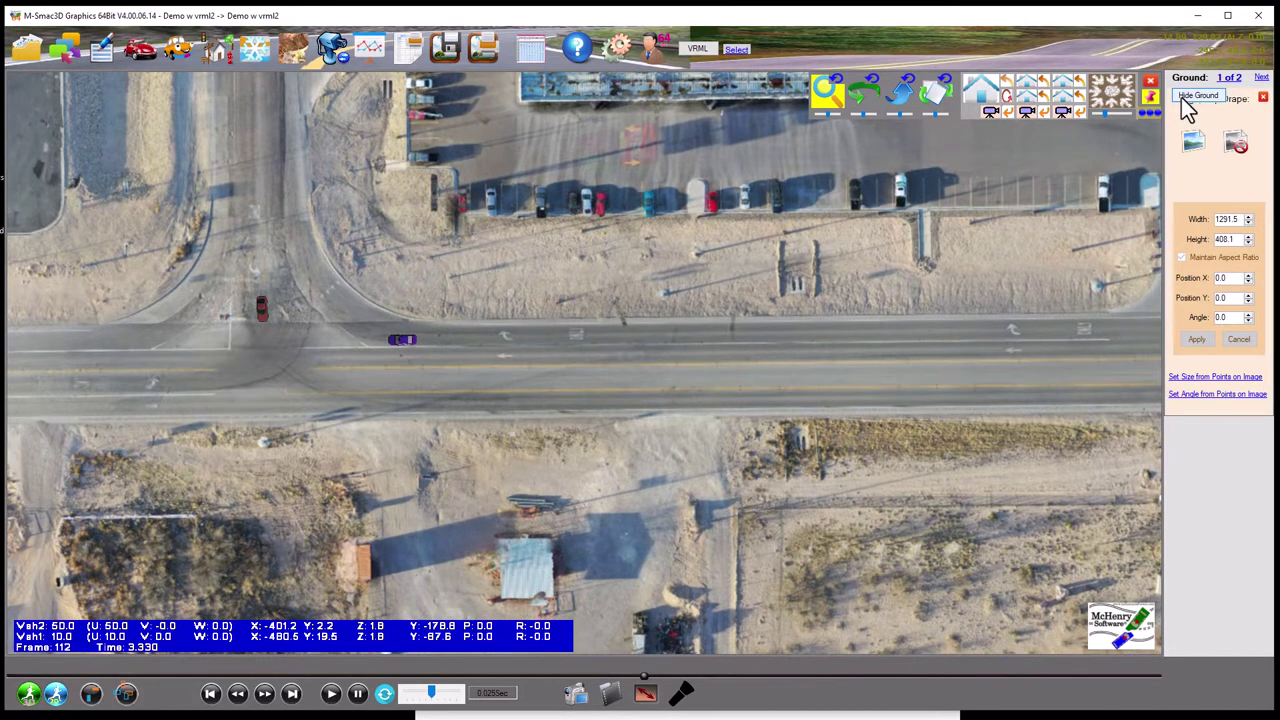
click(1181, 97)
click(1181, 97)
click(1181, 97)
click(1181, 97)
click(1181, 97)
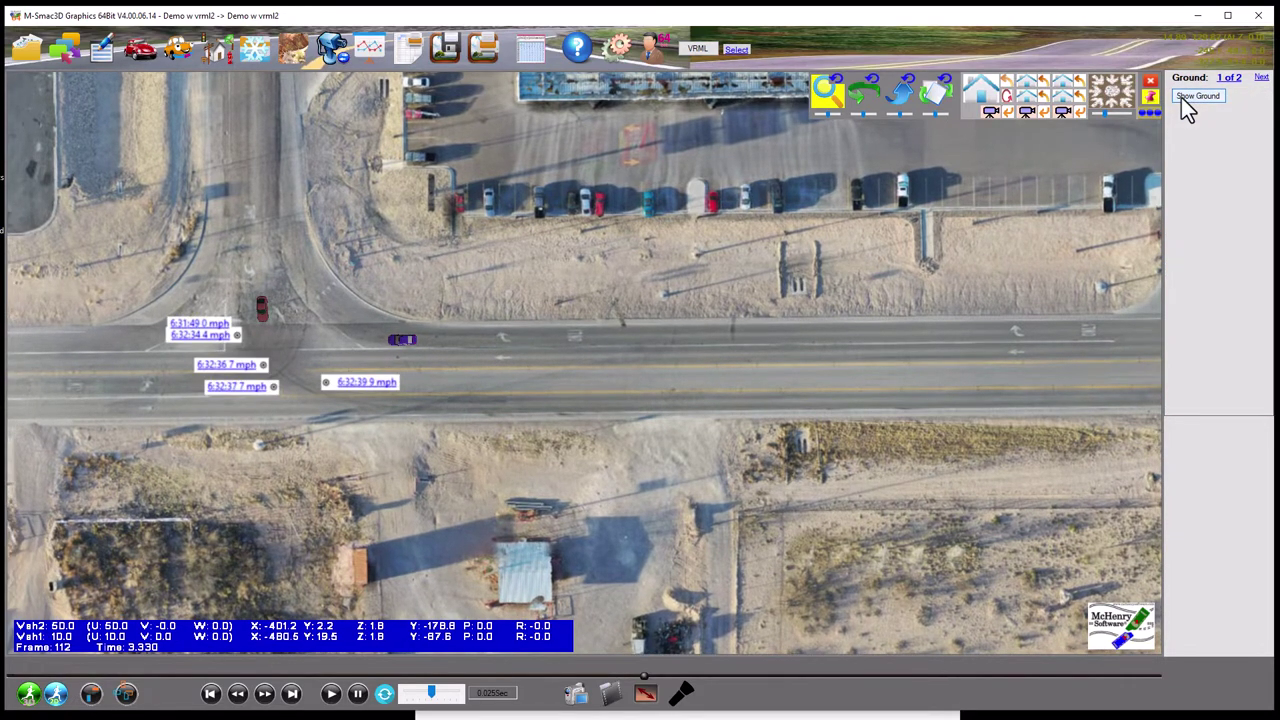
click(1181, 97)
click(1181, 97)
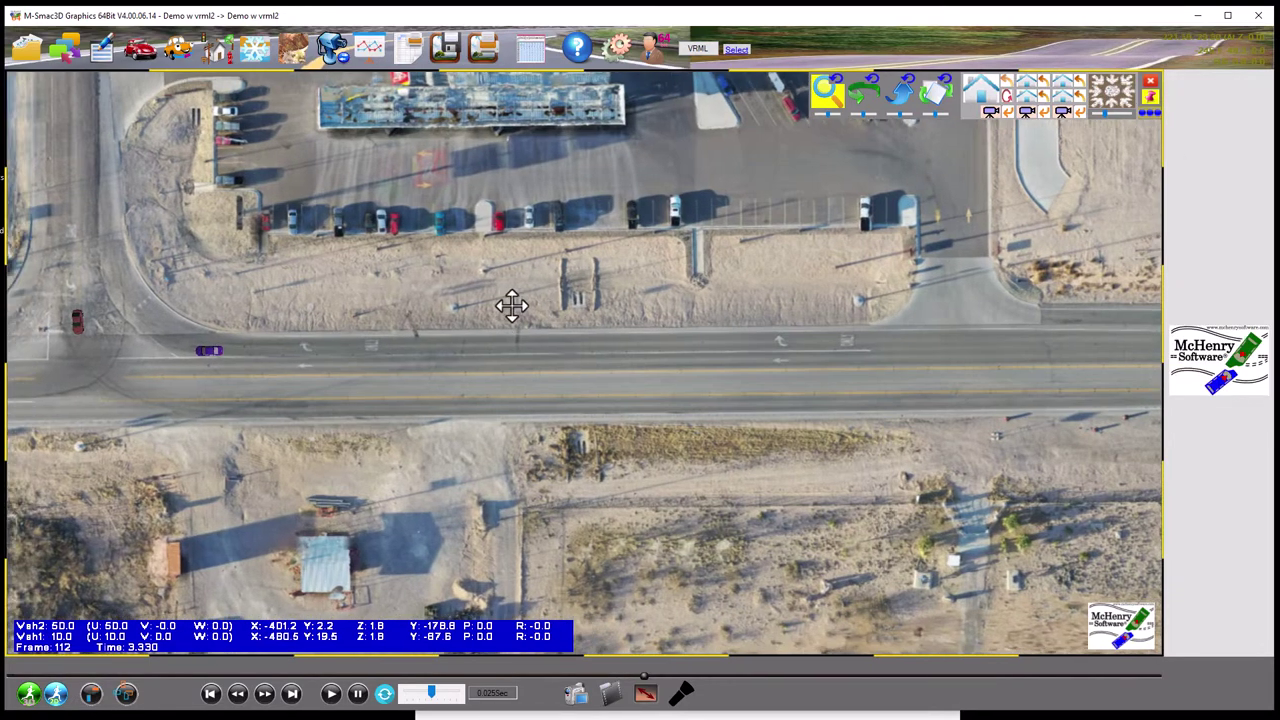
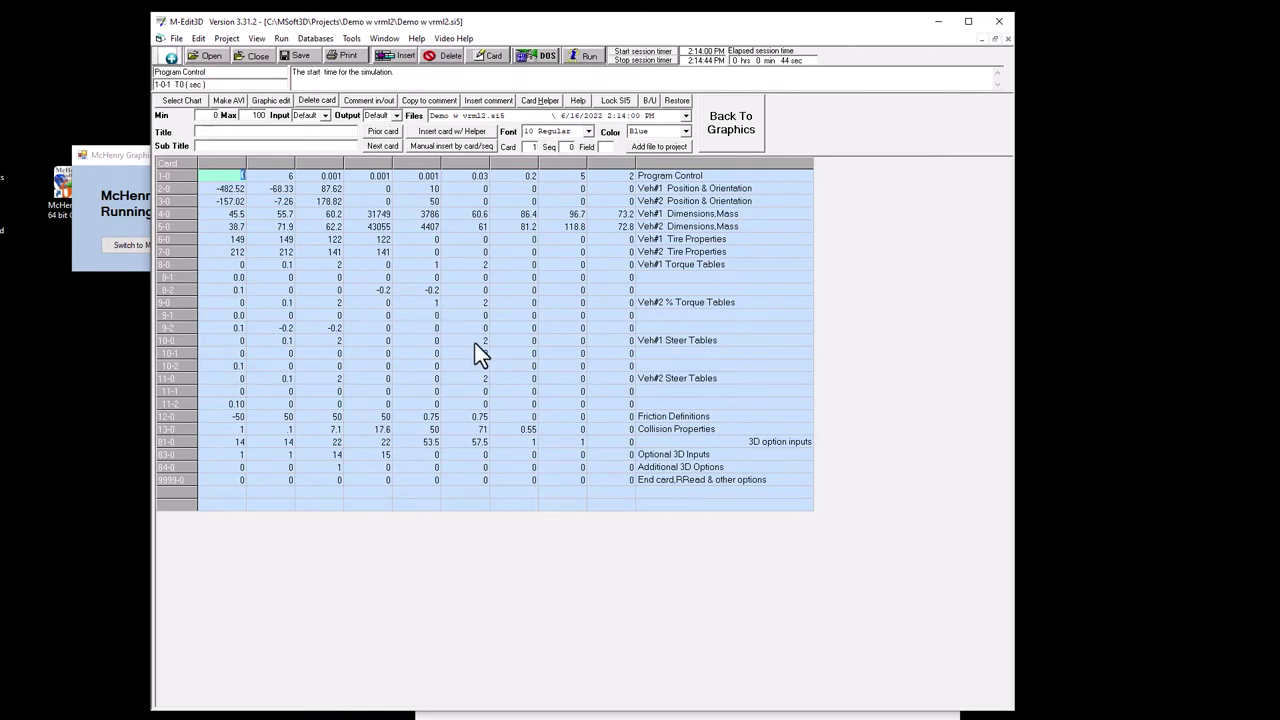
In M-Edit3D, resize vehicle 1's steer table to 5 cards with Variable set to 5, and save the changes on returning to the graphics
click(313, 341)
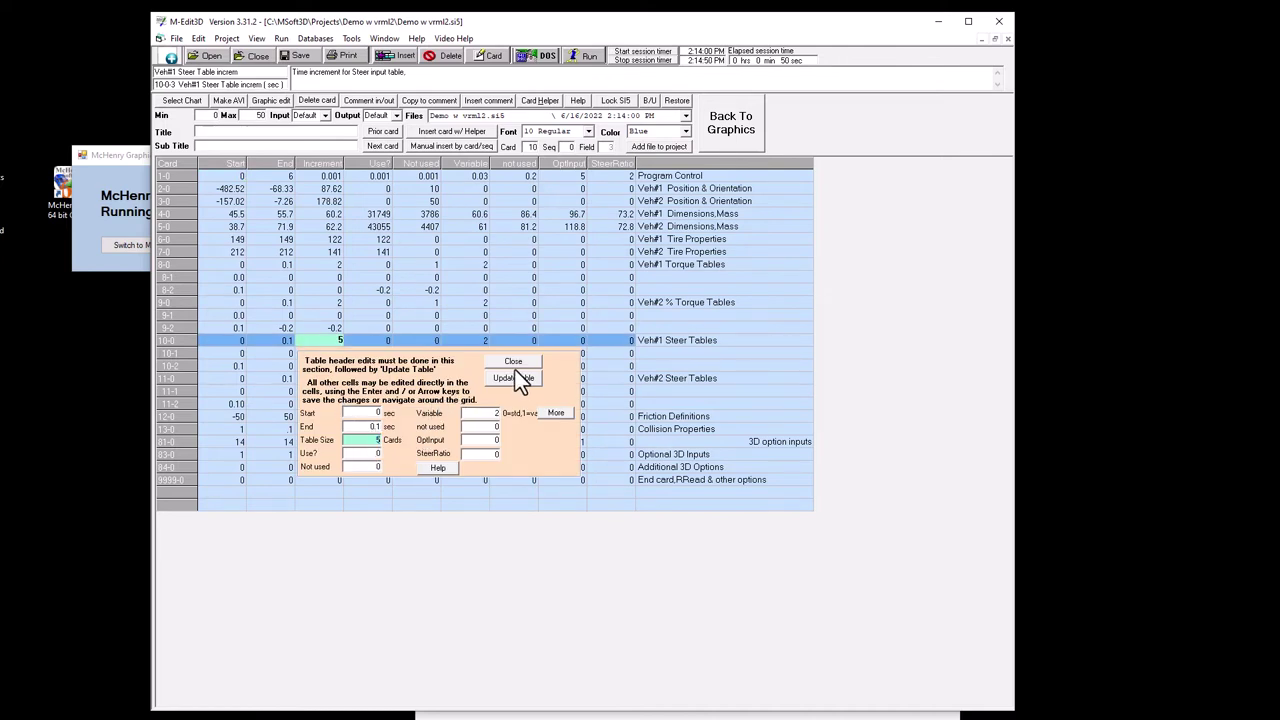
click(494, 411)
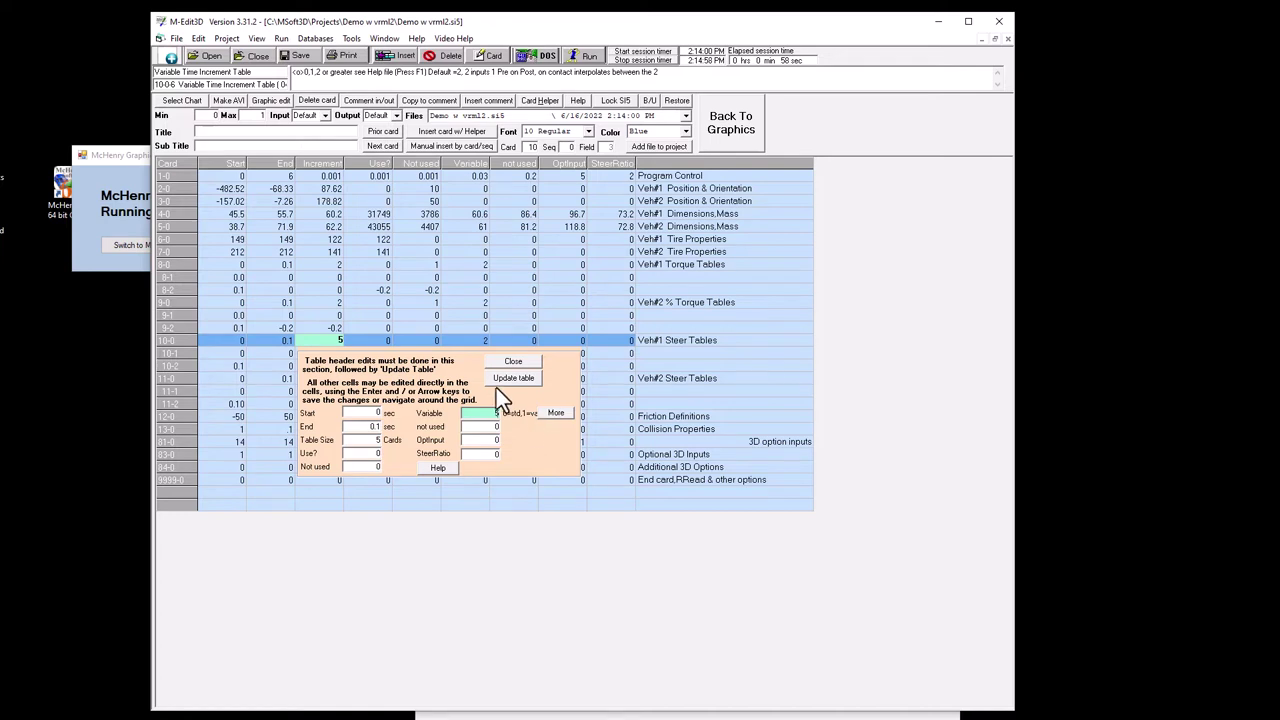
click(500, 378)
click(983, 430)
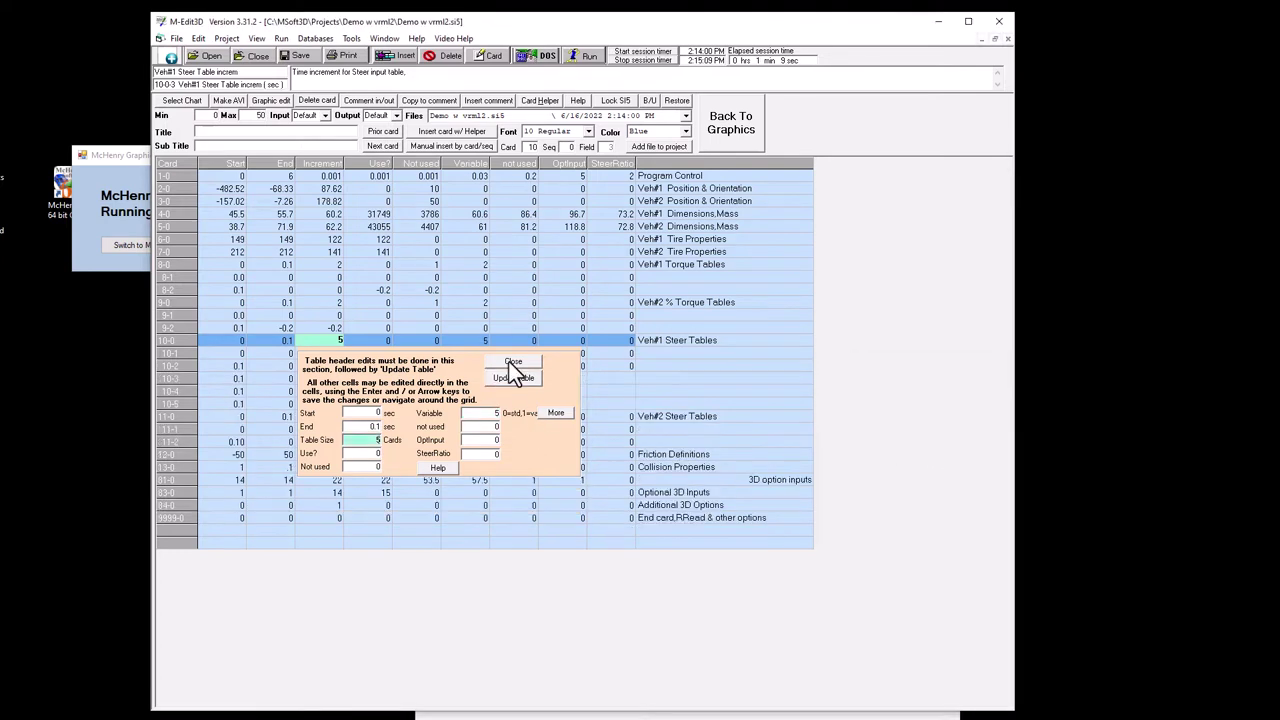
click(739, 128)
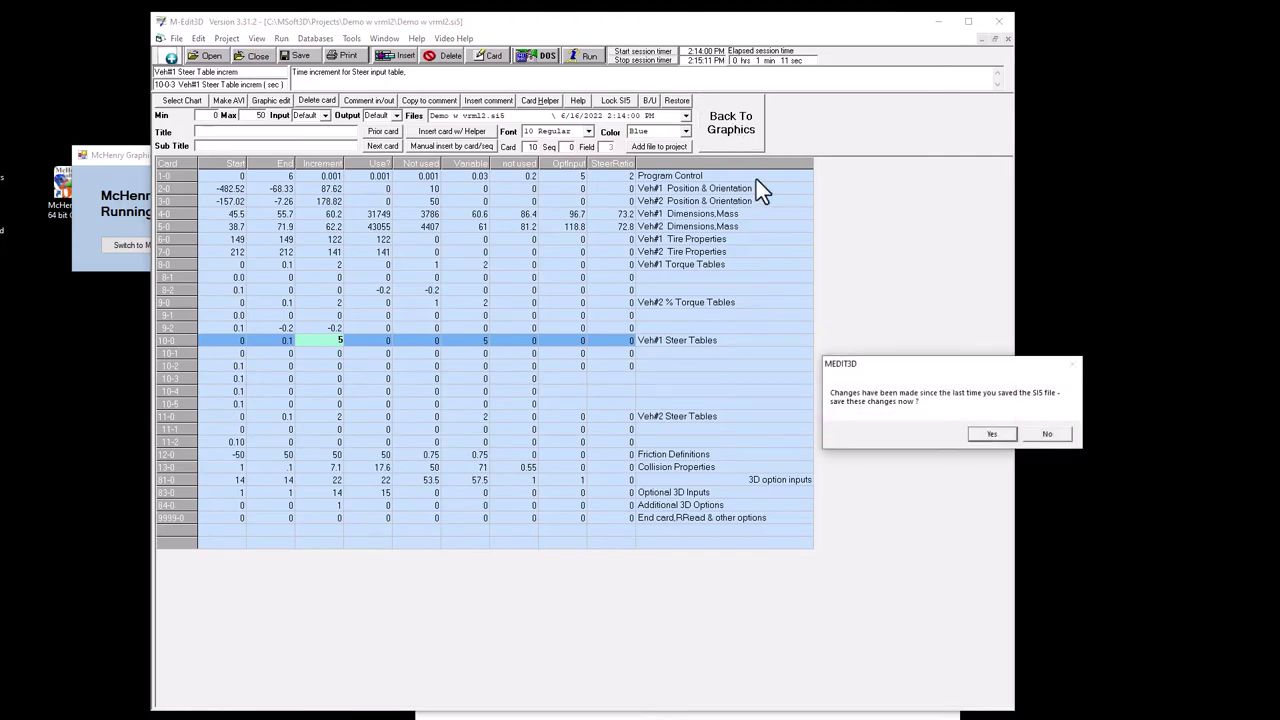
click(989, 433)
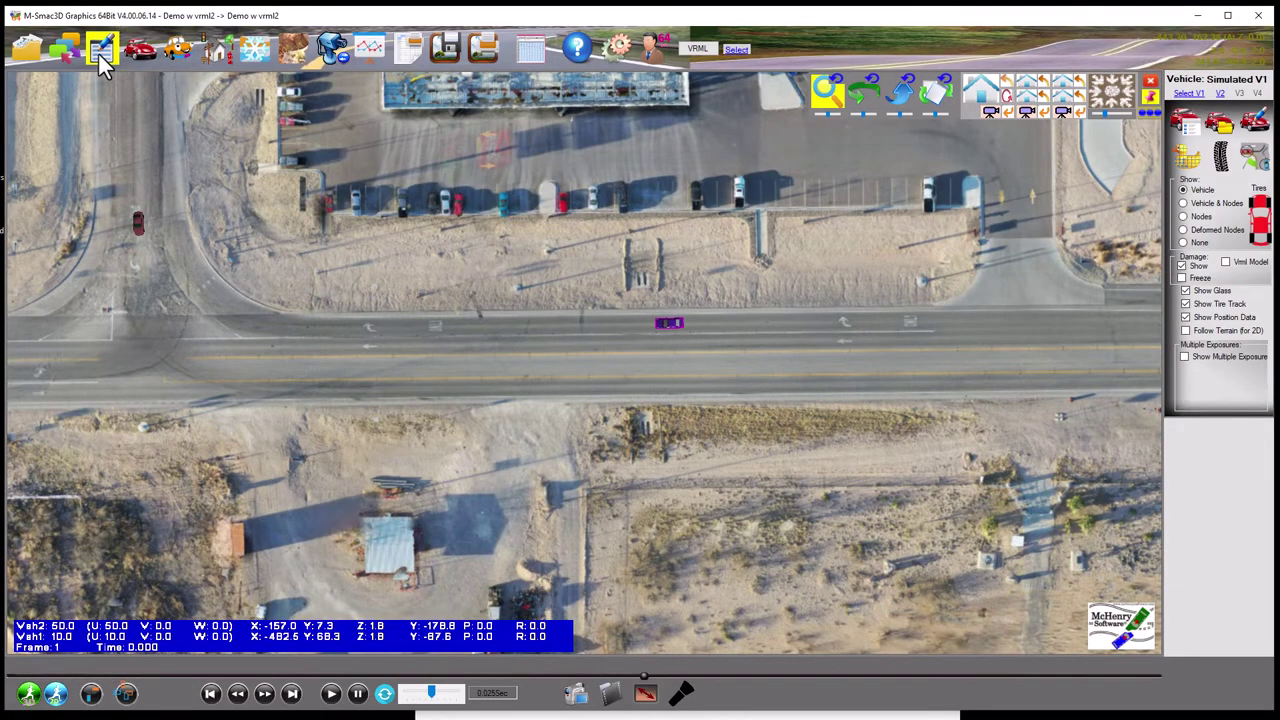
Open the input card editor and consult the help on card 10 steer tables and the DETECT CONTACT table examples
click(100, 52)
drag(439, 146, 352, 122)
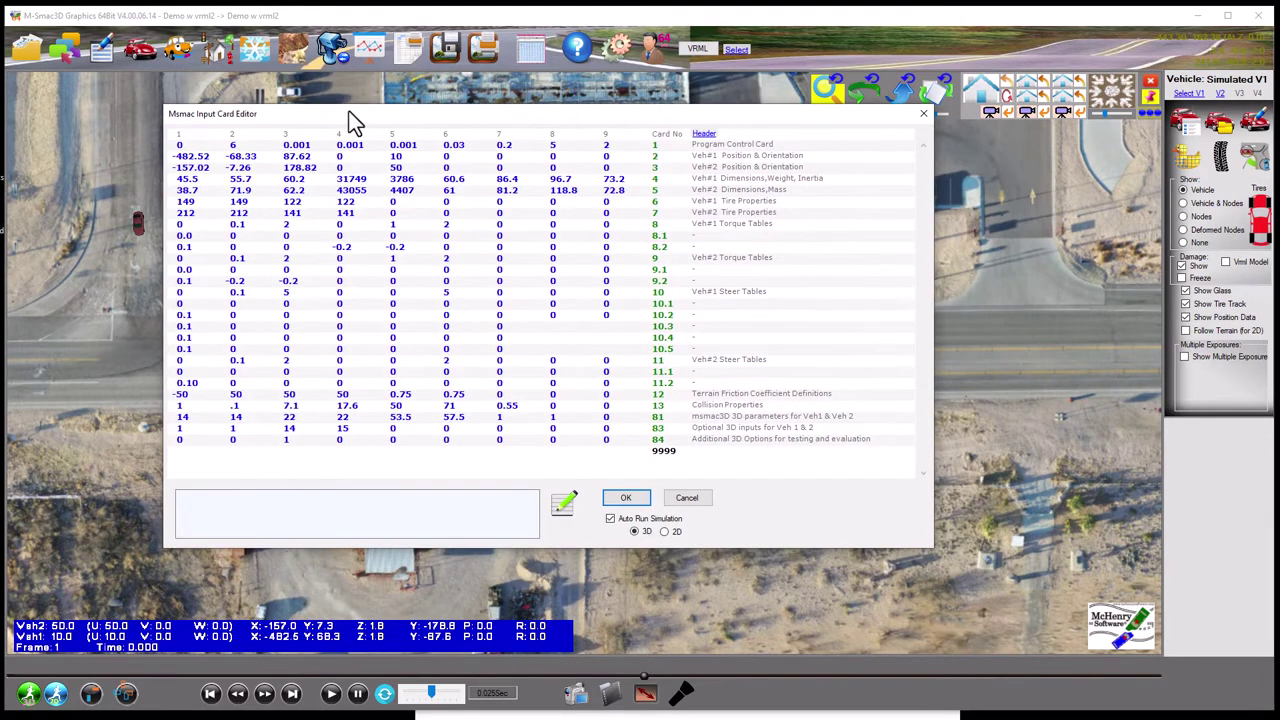
click(200, 292)
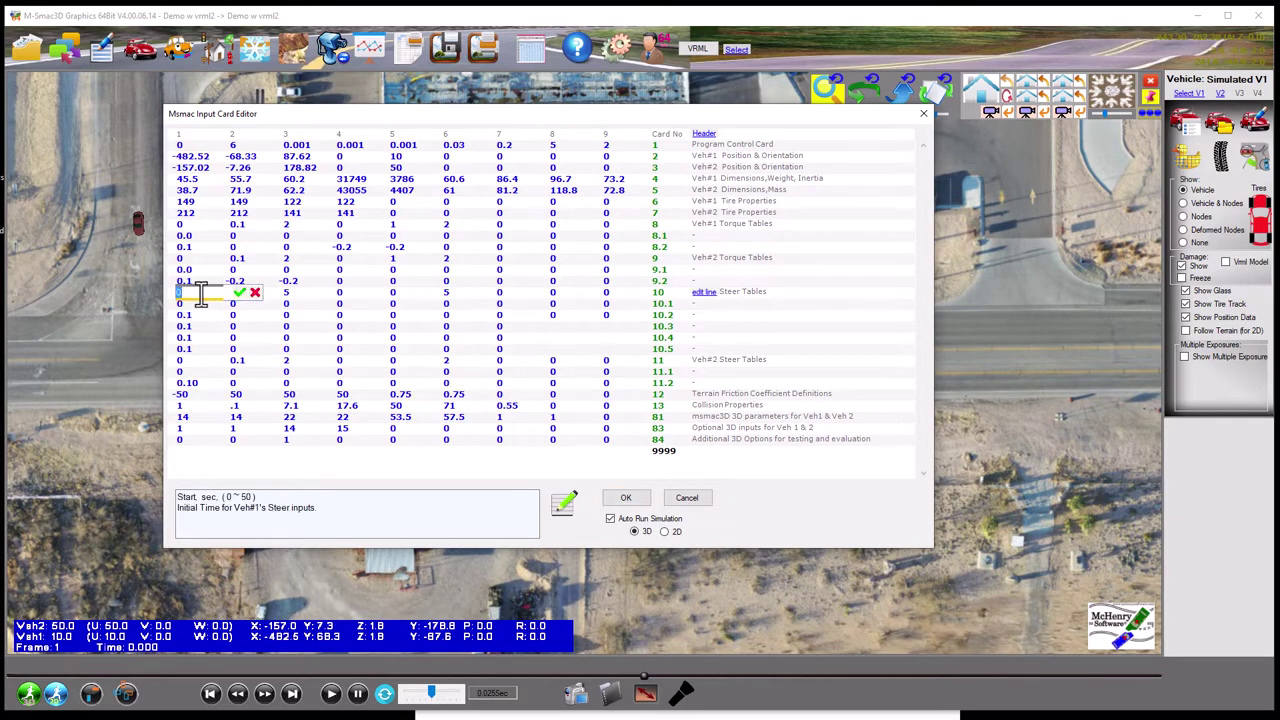
key(F1)
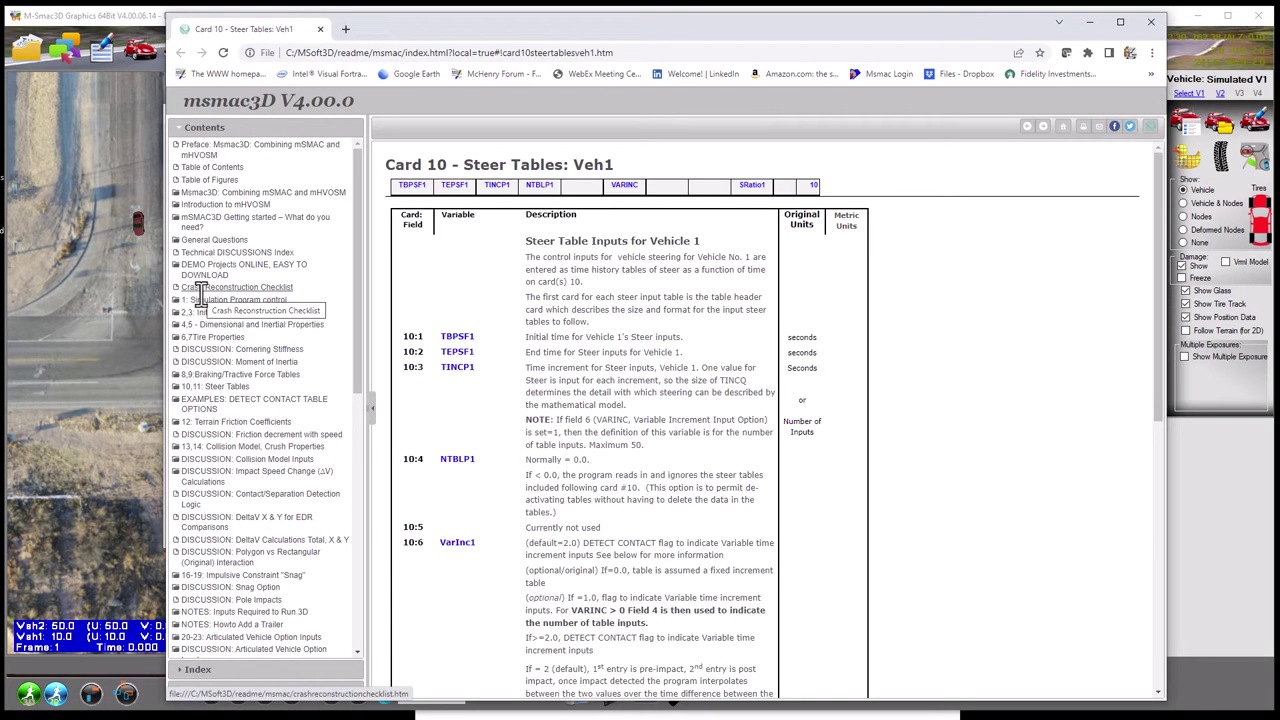
scroll(590, 300, down, 3)
scroll(608, 300, up, 3)
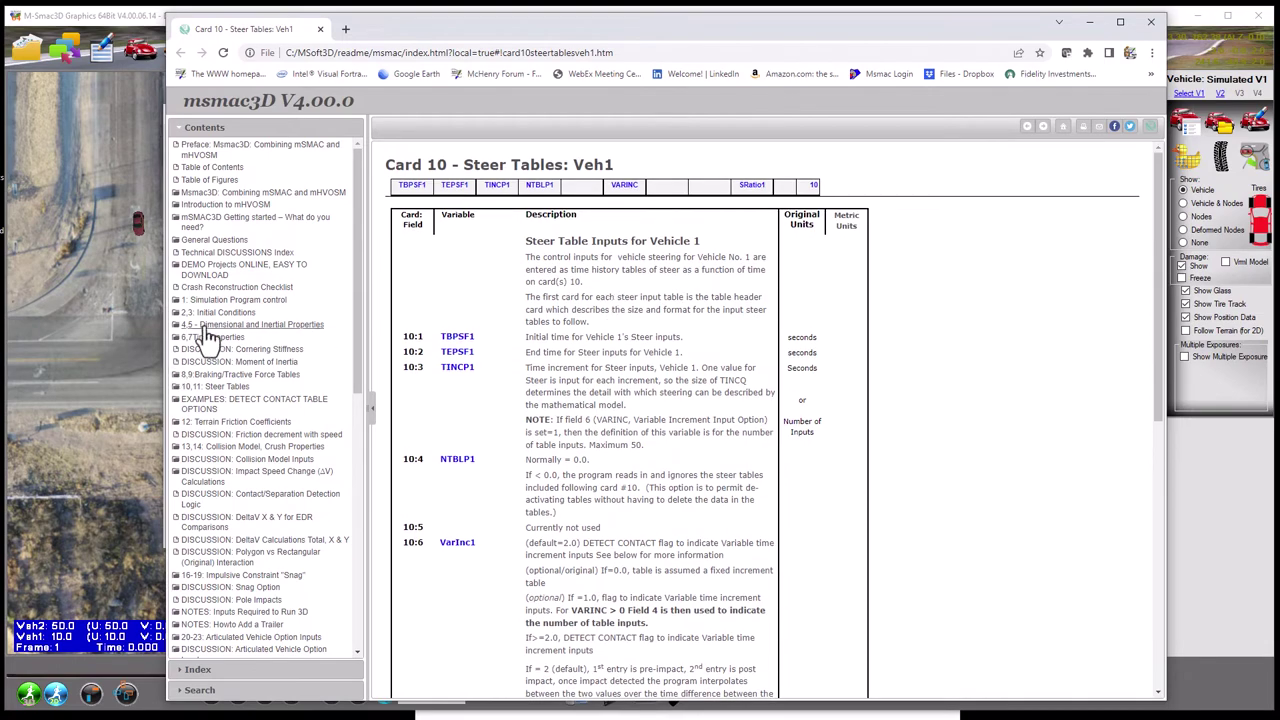
scroll(257, 323, down, 3)
scroll(277, 320, up, 3)
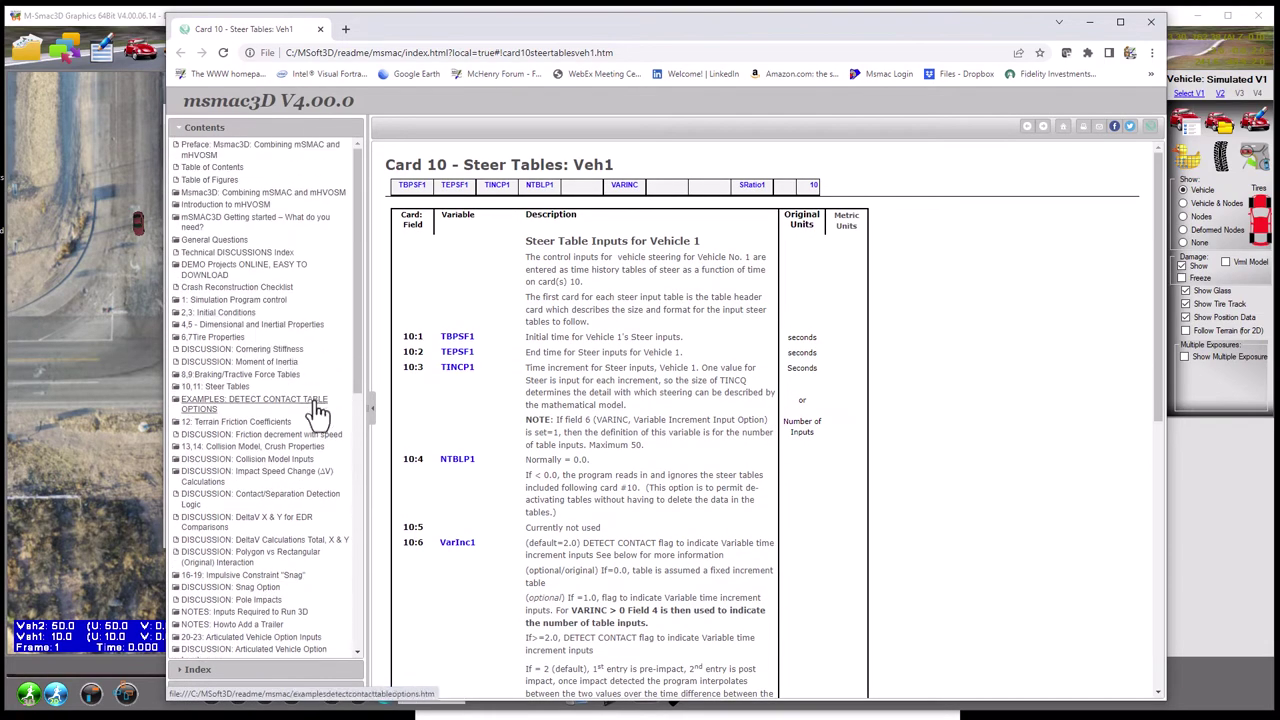
click(255, 404)
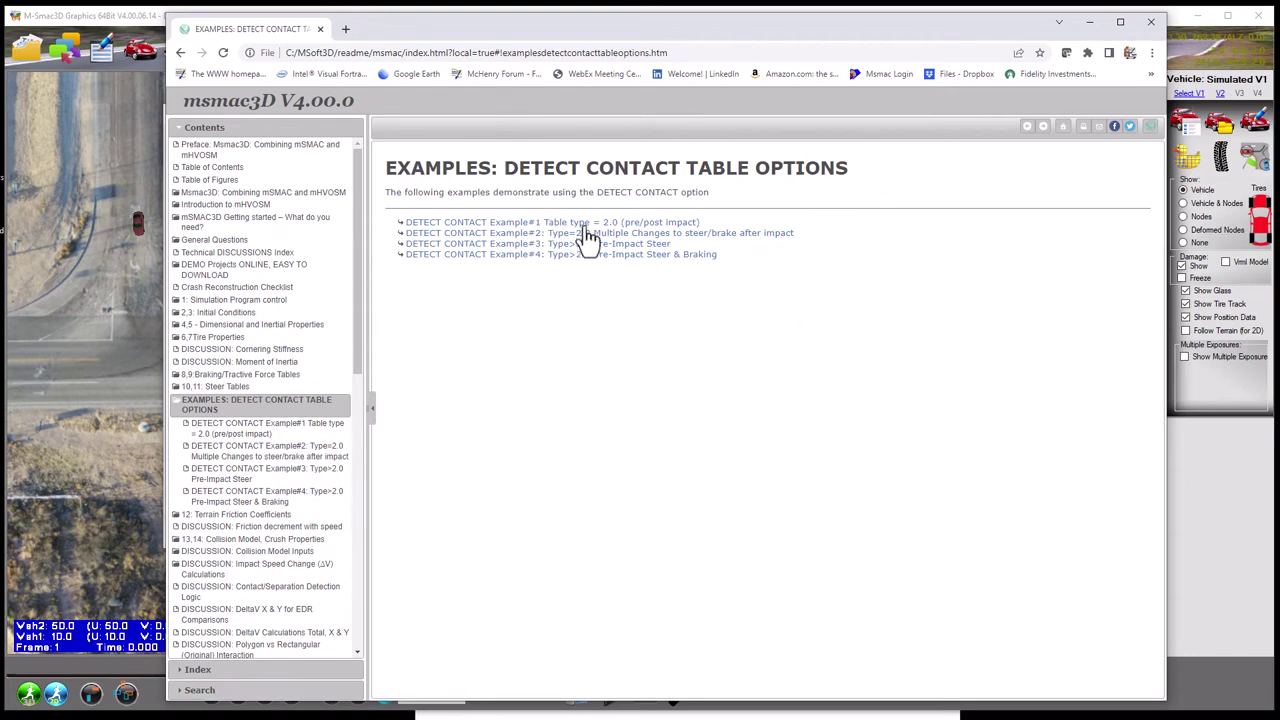
click(1151, 24)
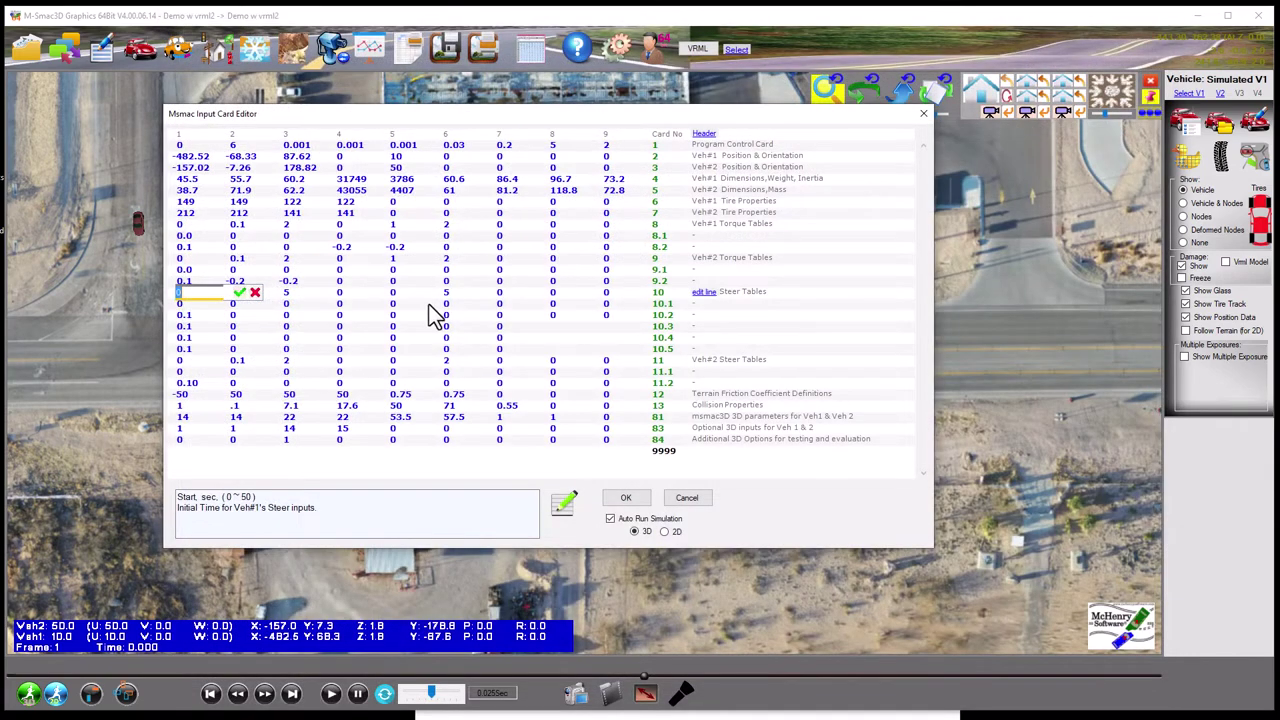
click(254, 293)
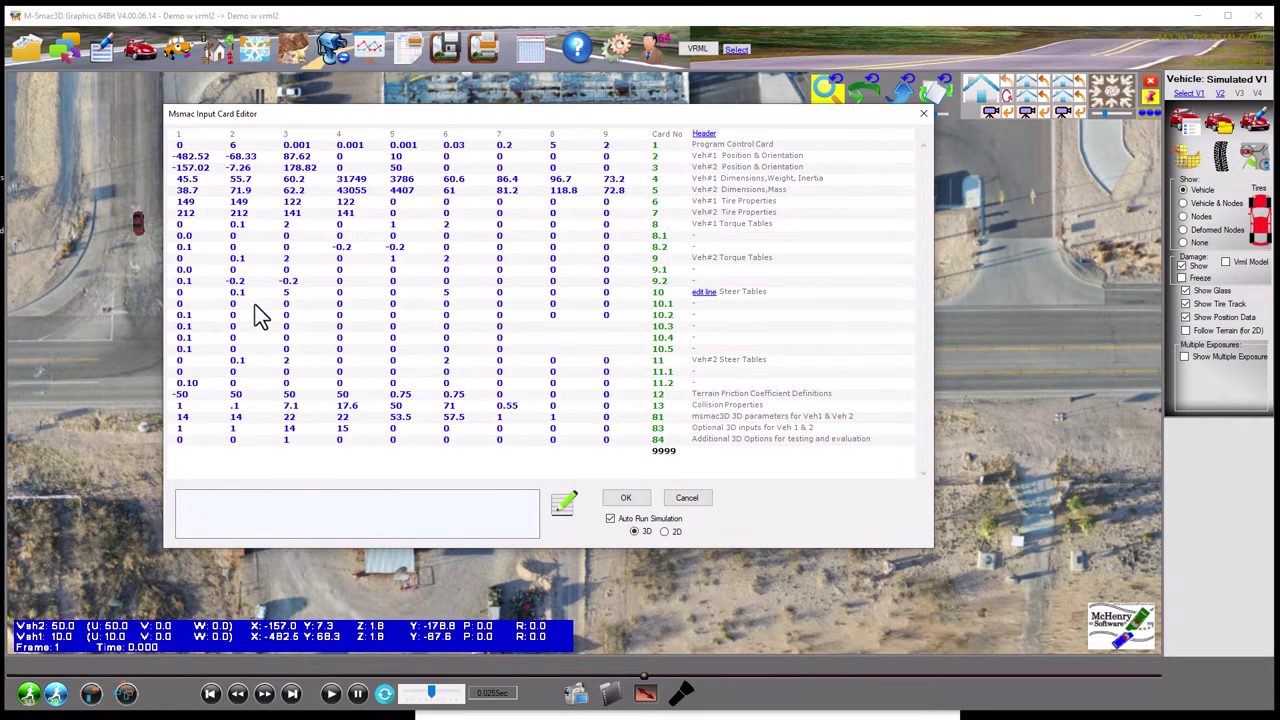
Set vehicle 1's steer table times to 3 seconds on card 10.1 and 3.5 seconds on card 10.2
click(183, 305)
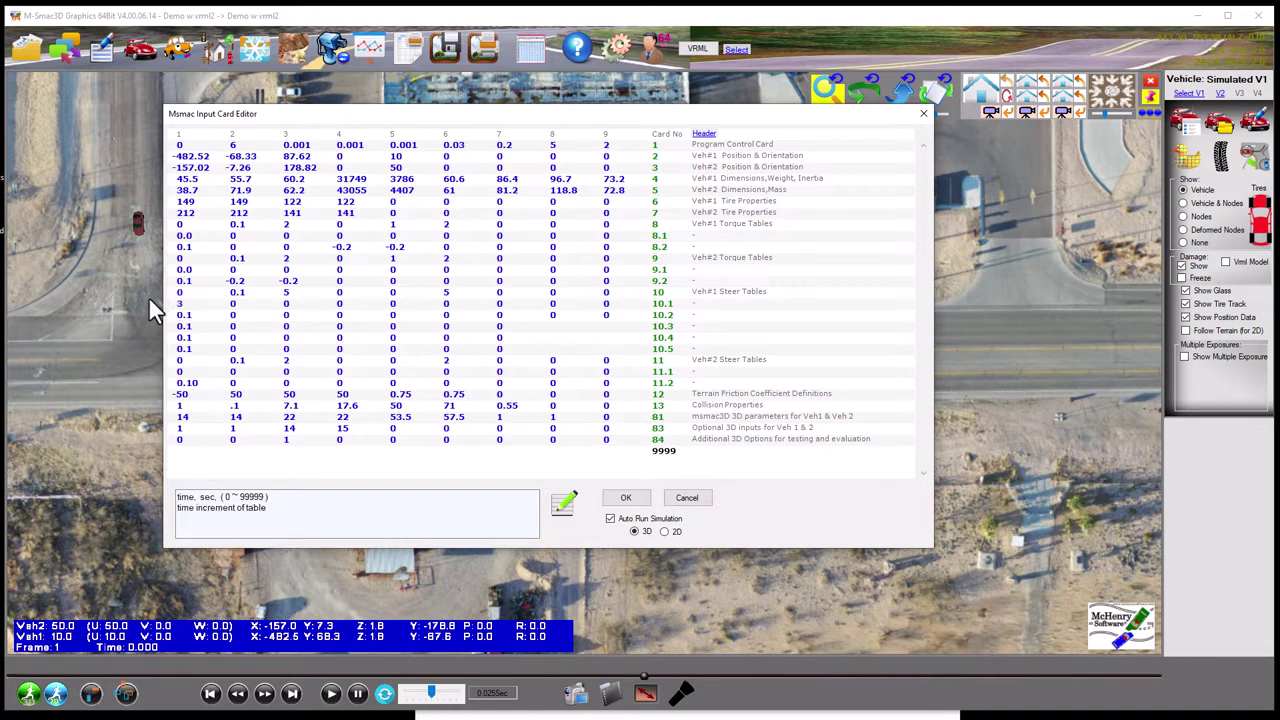
click(186, 316)
text(3.5)
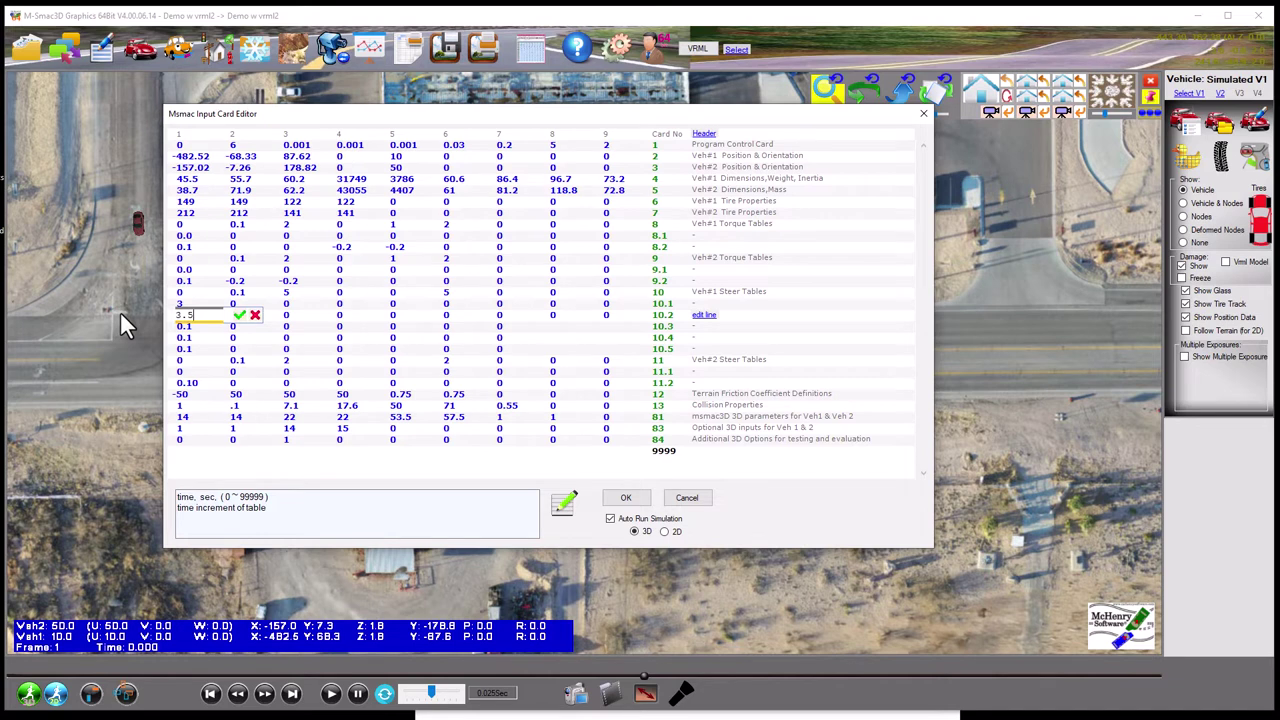
key(Return)
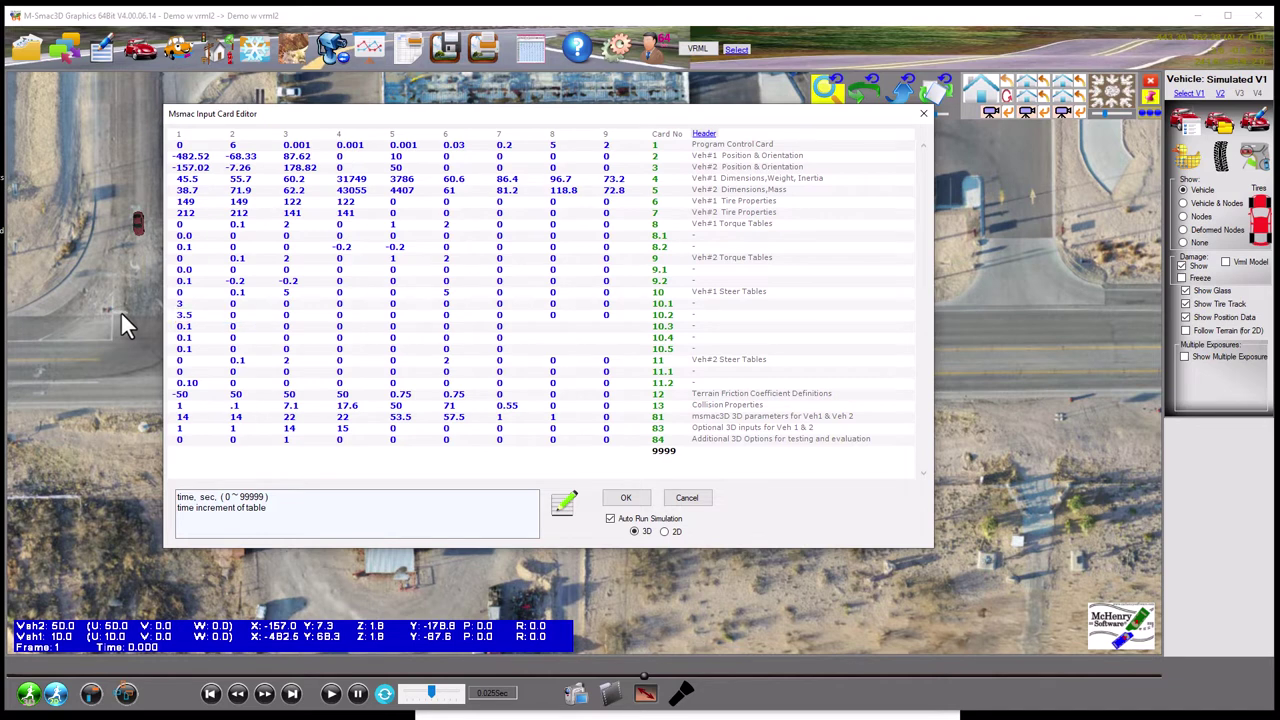
Set the right front and left front wheel steer angles on card 10.2 to -4 degrees for vehicle 1
click(240, 315)
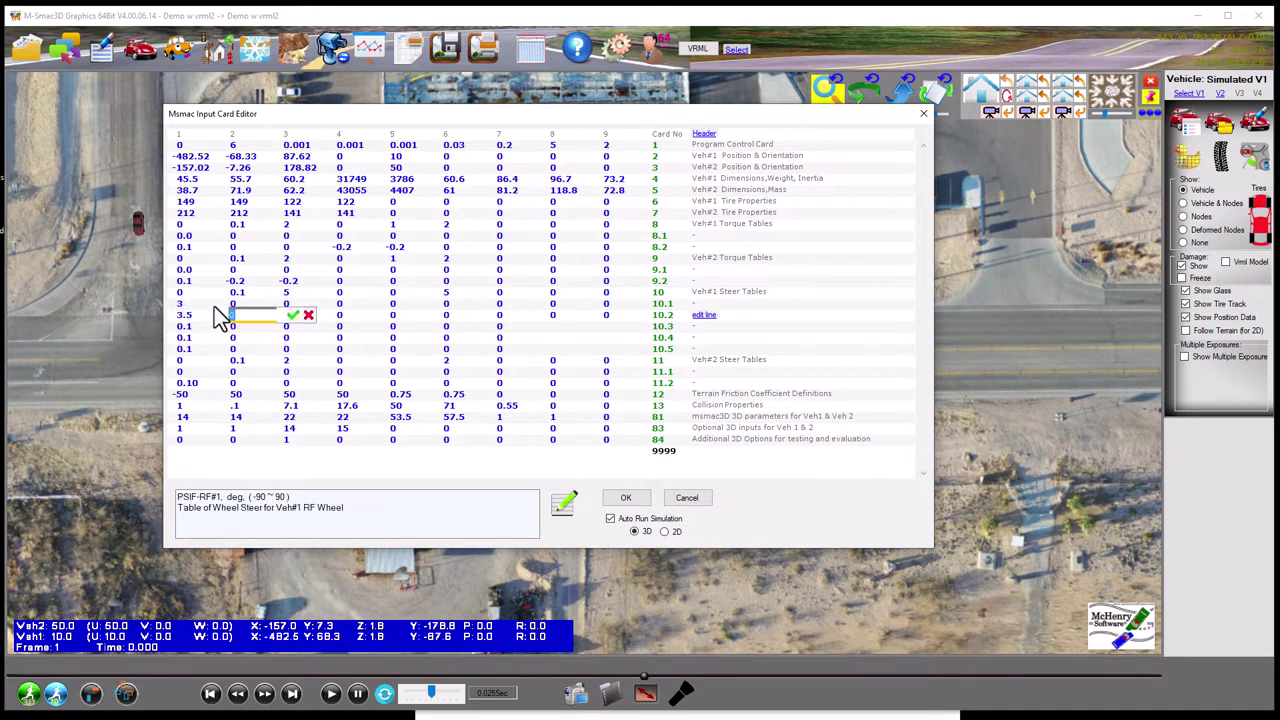
key(BackSpace)
text(-4)
key(Return)
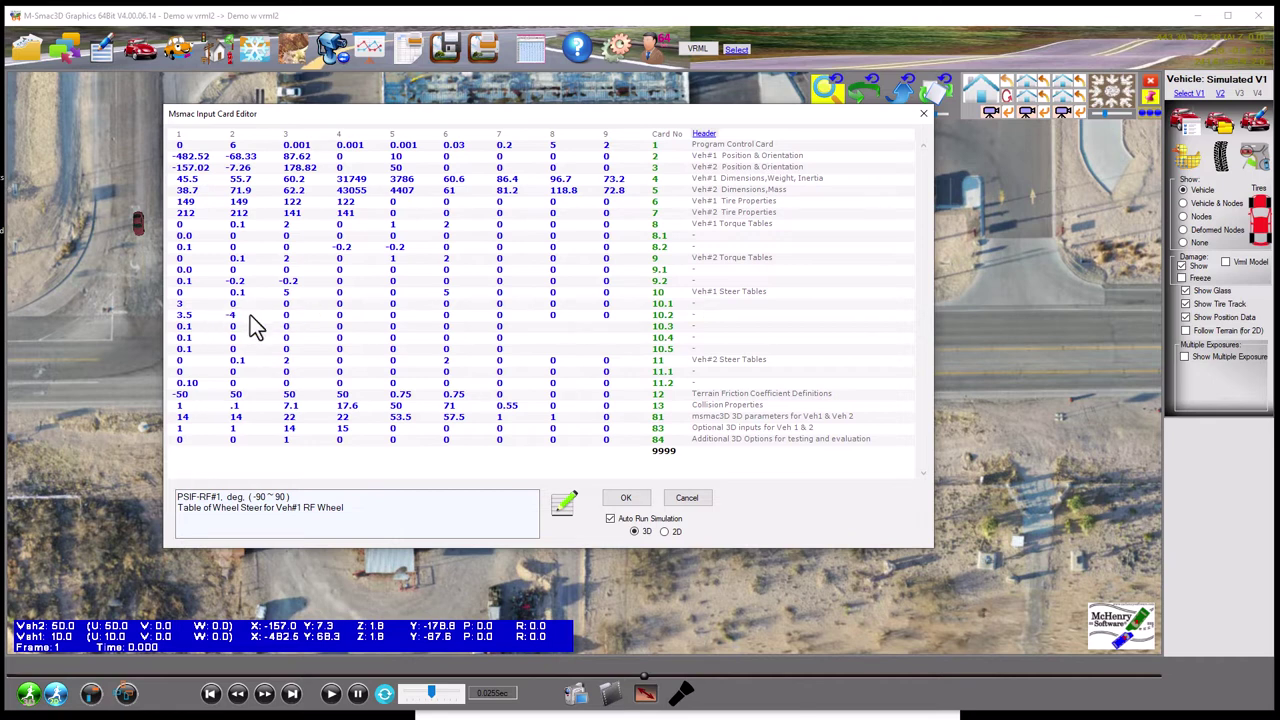
click(298, 318)
text(-4)
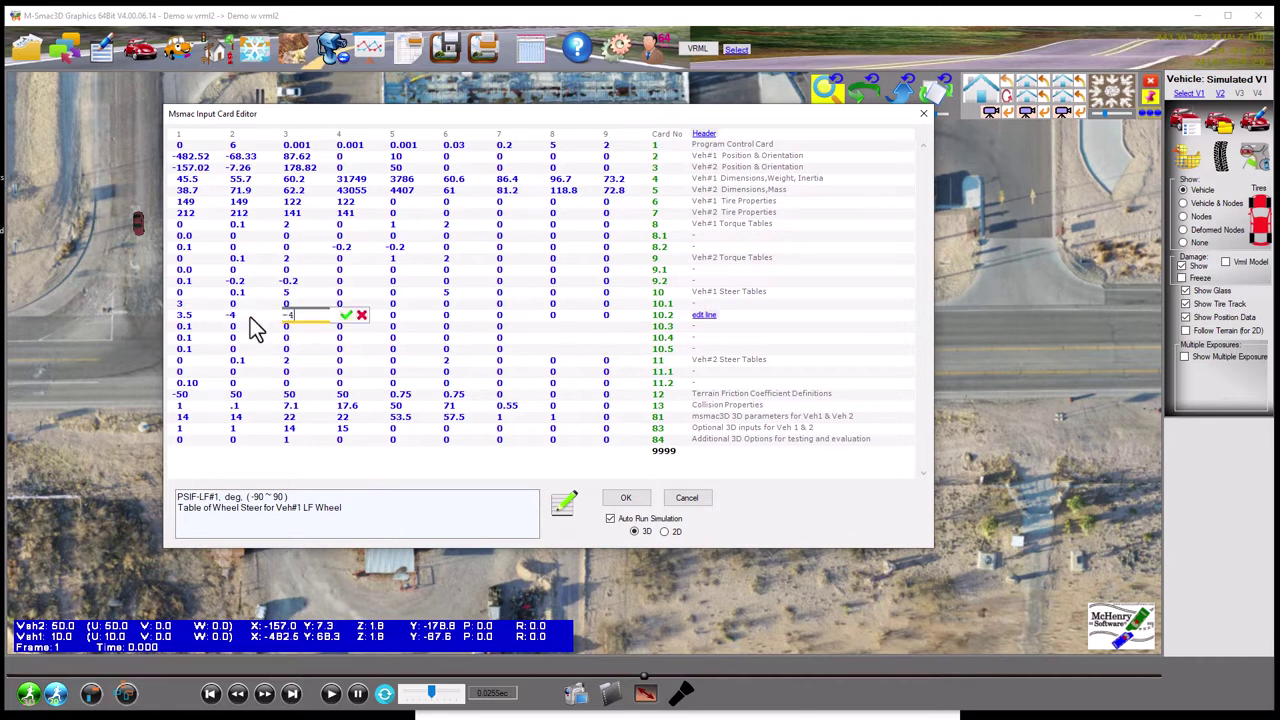
key(Return)
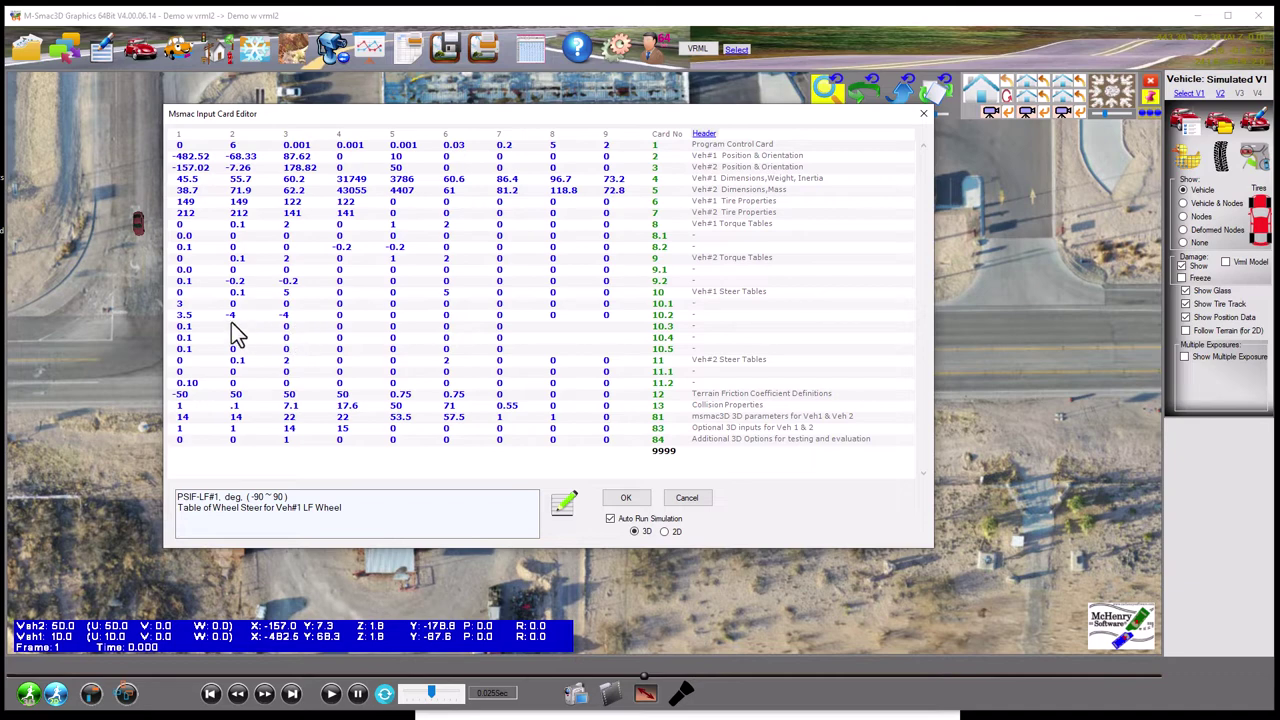
Open the start time of vehicle 1's steer table on card 10 for editing
click(196, 293)
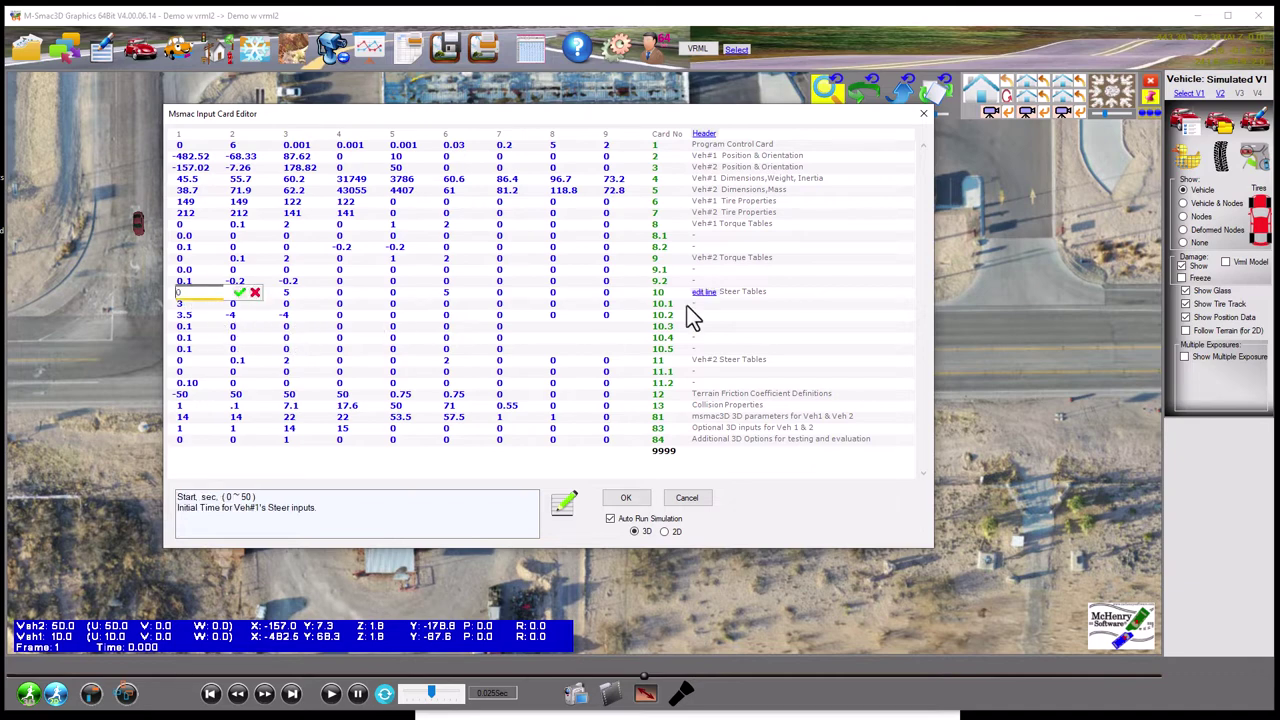
Consult the Card 10 steer tables help on the steering wheel ratio and set Vehicle 1's ratio to 20
click(622, 292)
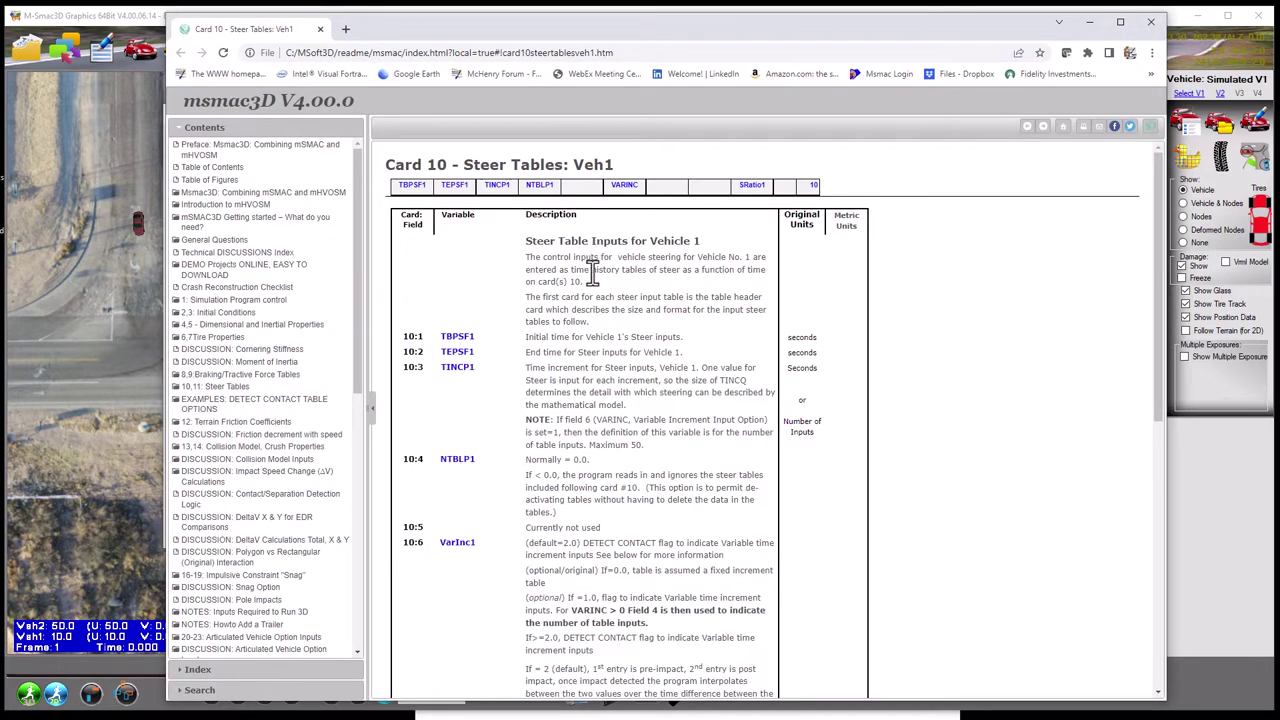
scroll(583, 335, down, 5)
scroll(583, 335, down, 3)
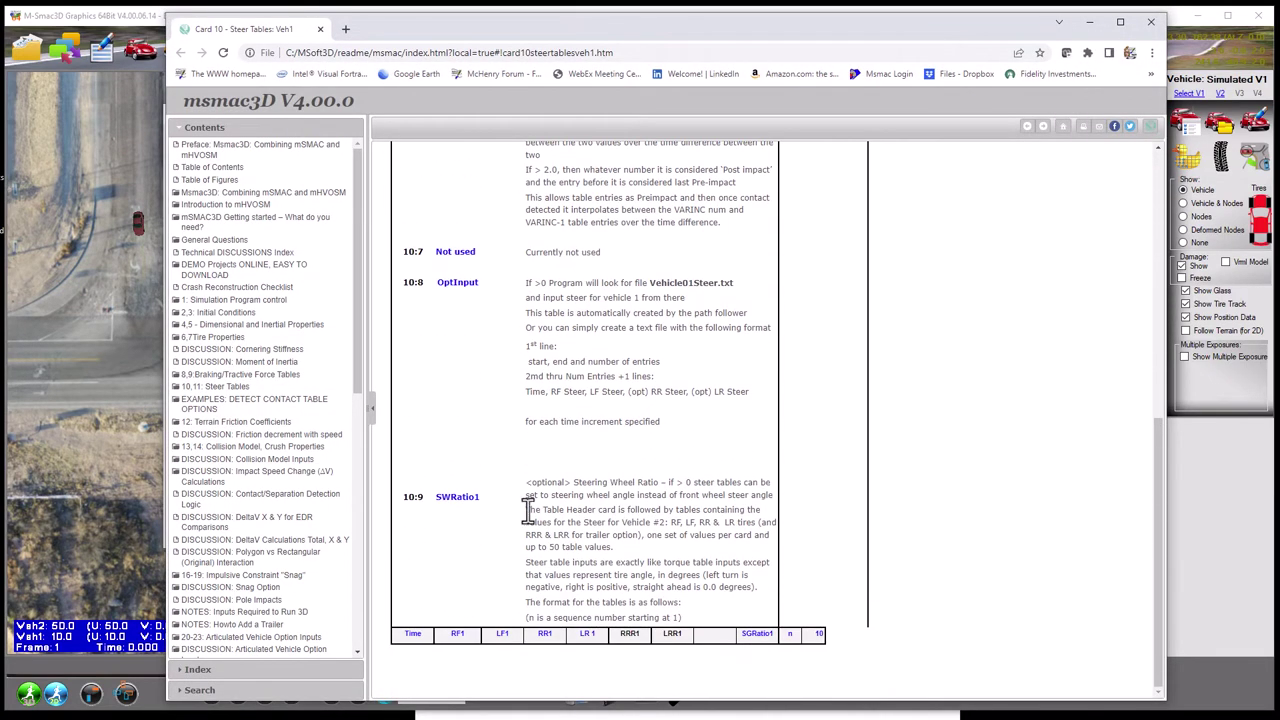
click(1150, 27)
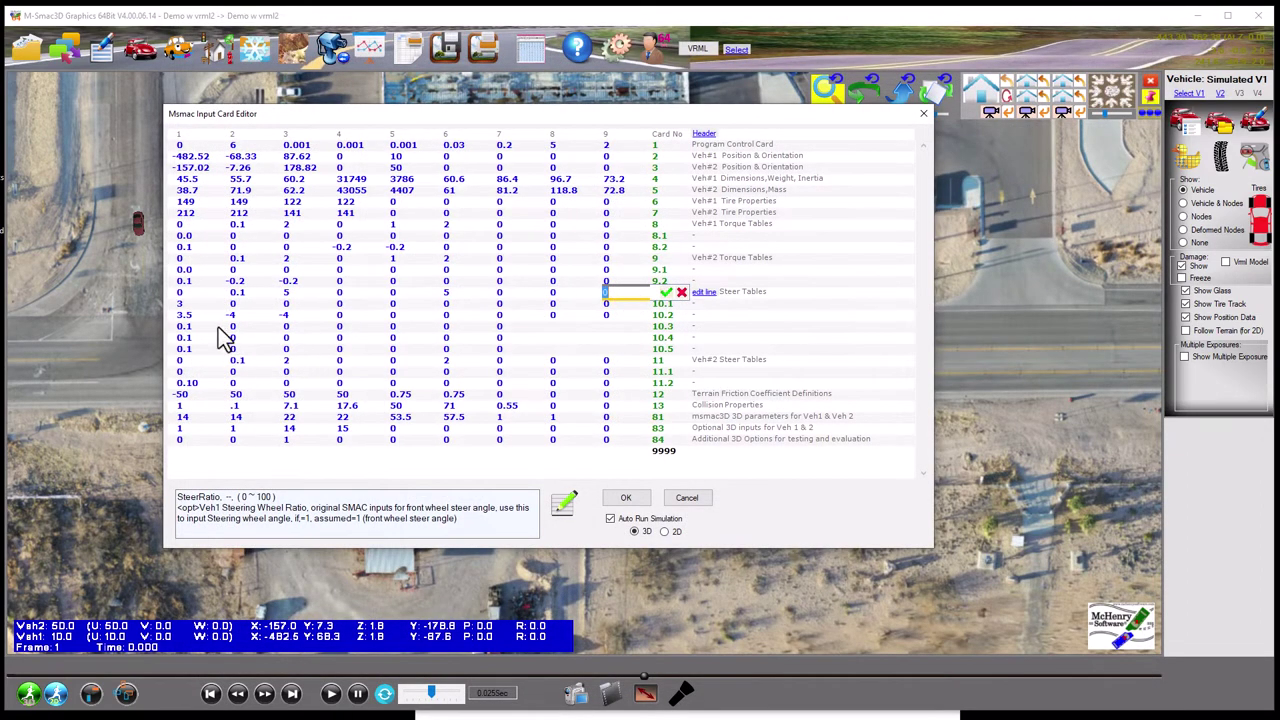
text(20)
key(Return)
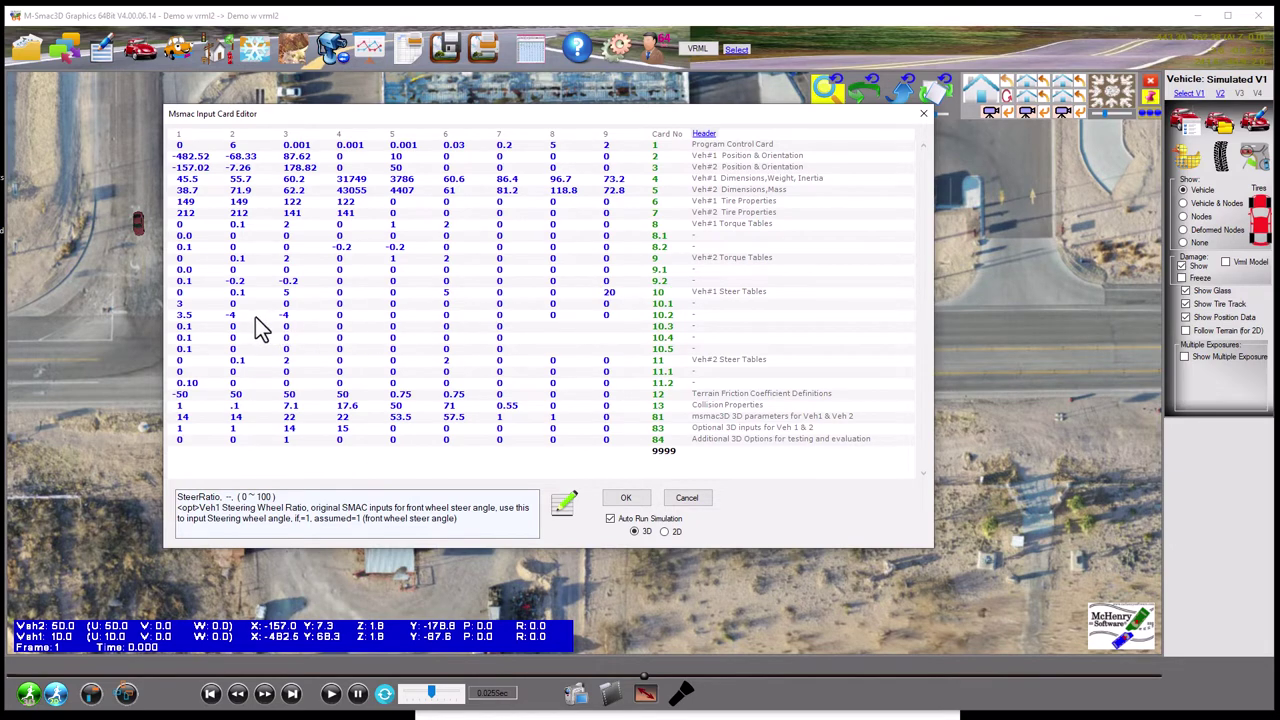
Set the right-front and left-front steer angles on card 10.2 to -80 degrees
click(242, 318)
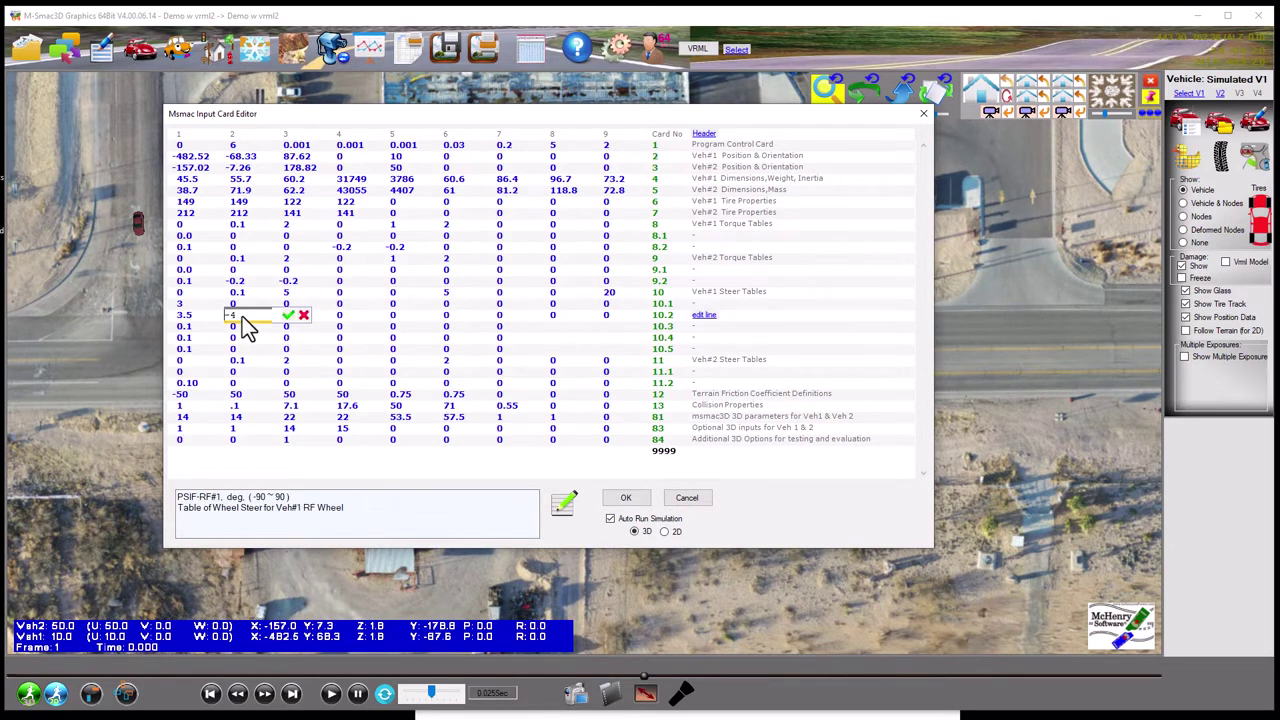
text(-80)
key(Return)
click(291, 315)
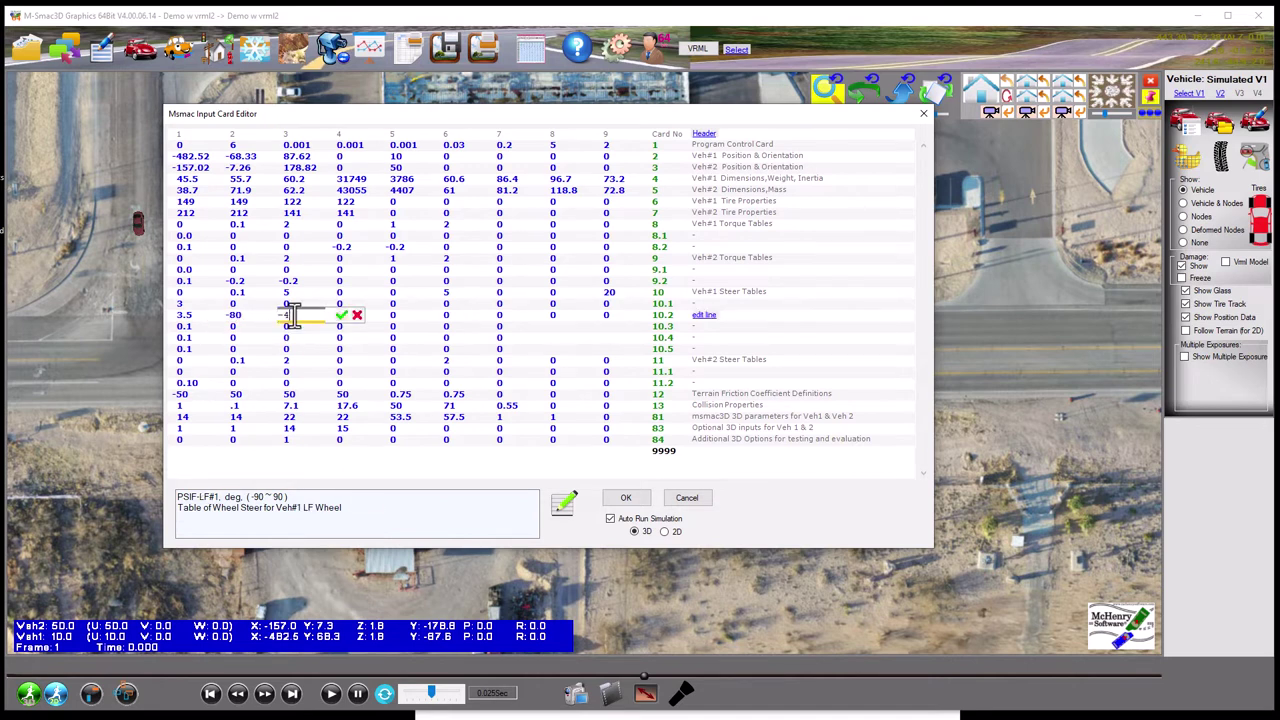
text(0-80)
key(Return)
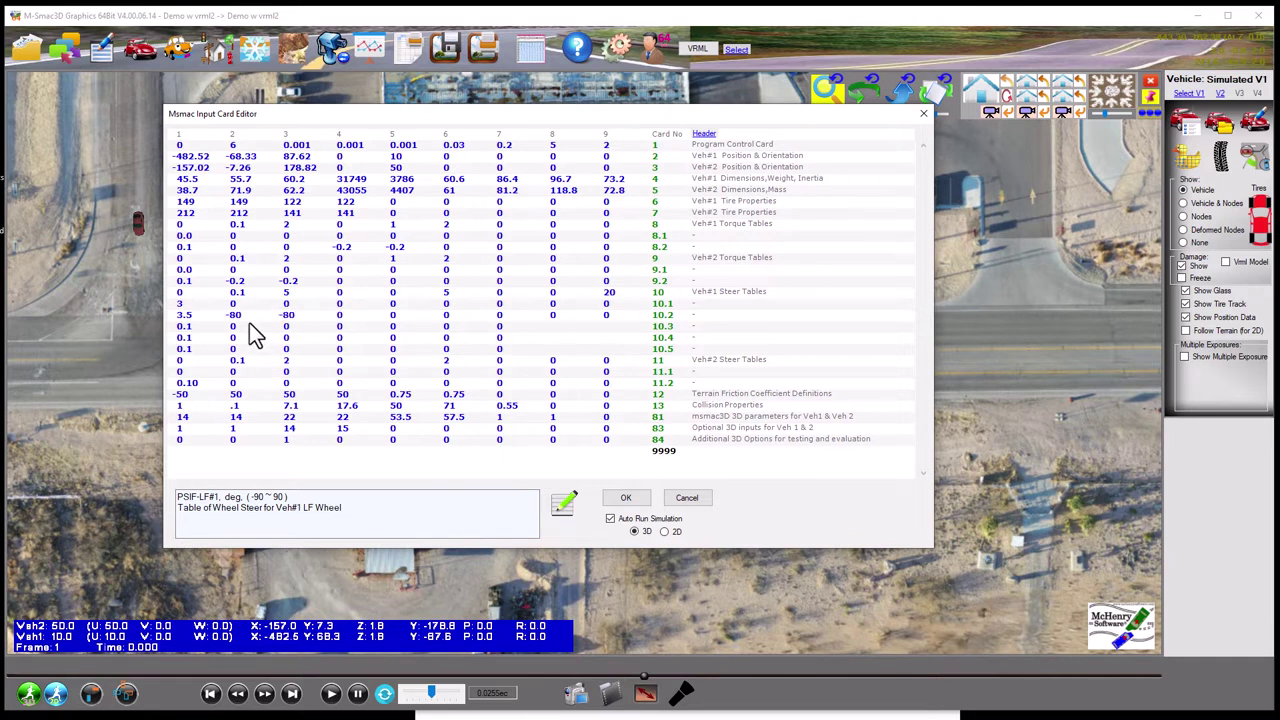
Fill in card 10.3 with a time of 4 seconds and right-front and left-front steer angles of -80 degrees
click(186, 327)
drag(198, 329, 153, 330)
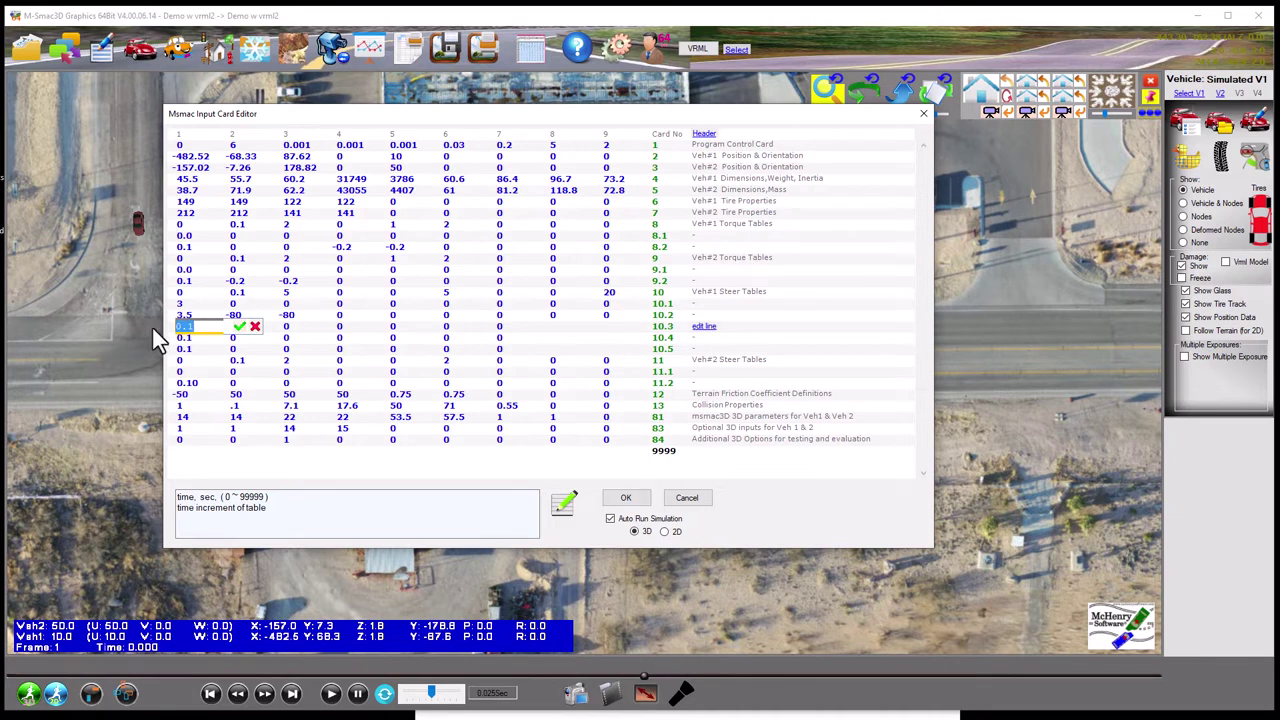
text(4)
key(Return)
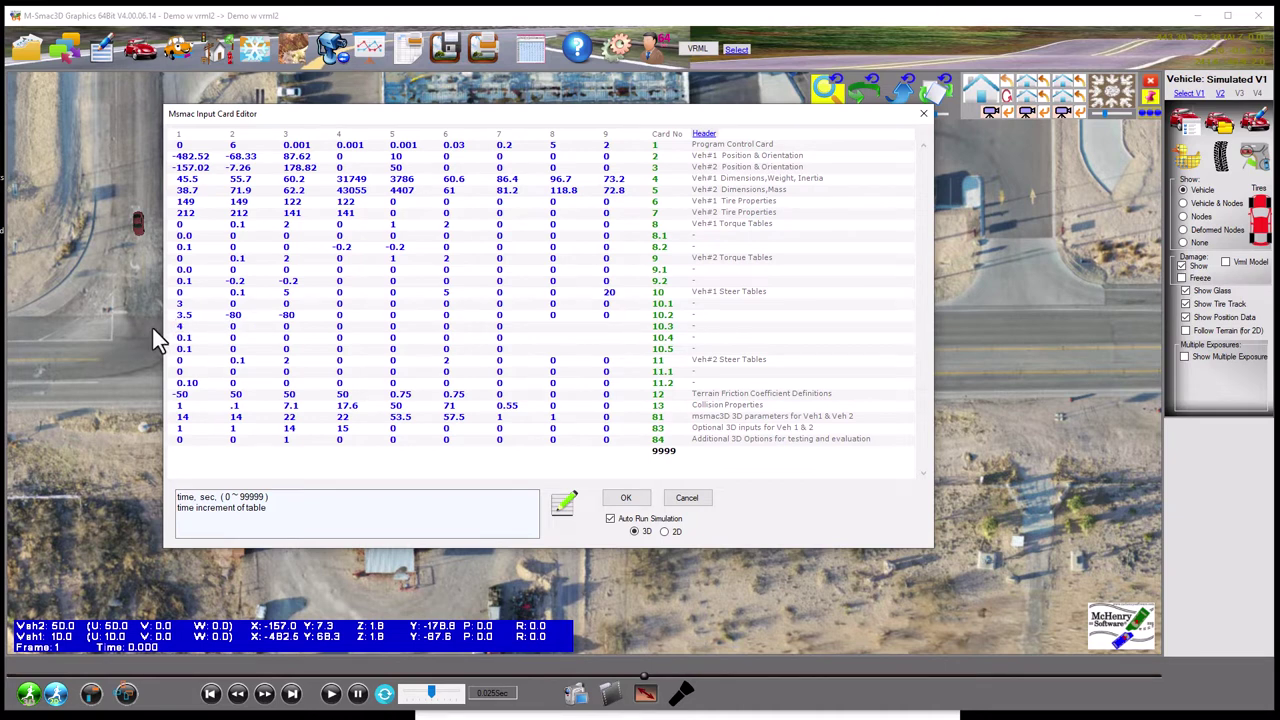
click(250, 328)
drag(250, 335, 206, 334)
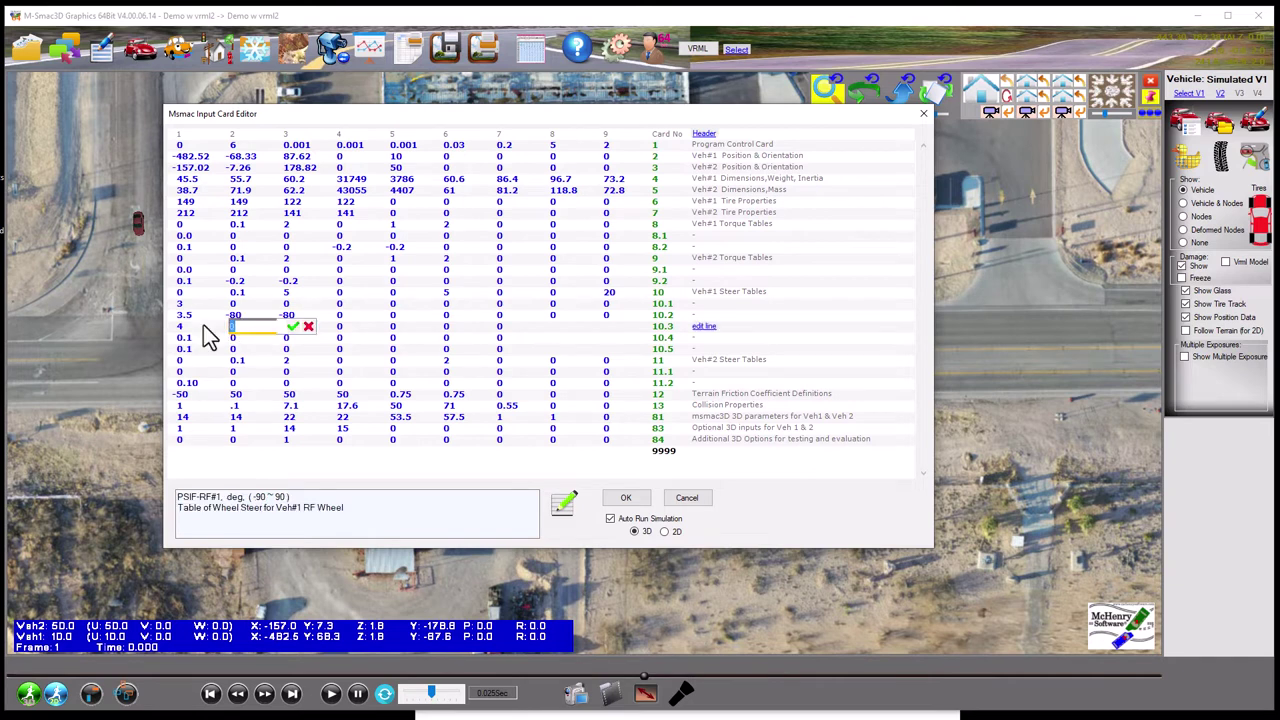
text(-80)
key(Return)
click(292, 327)
drag(292, 328, 251, 330)
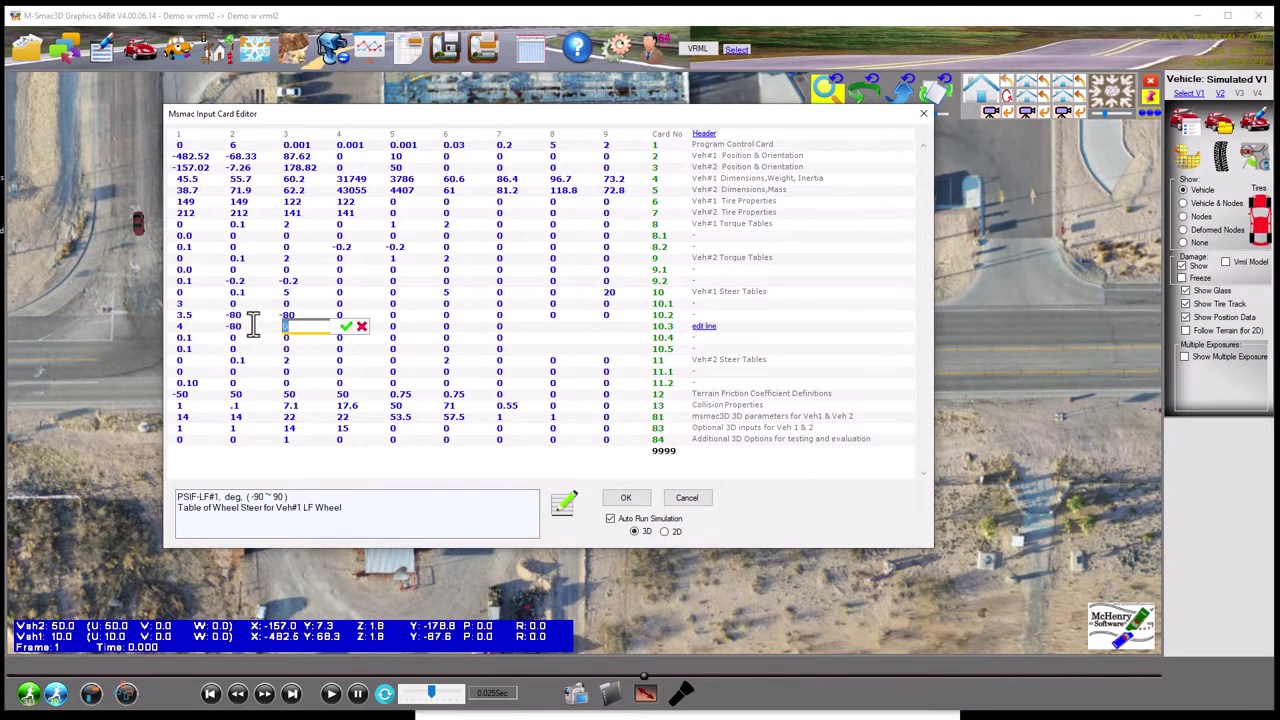
text(-80)
key(Return)
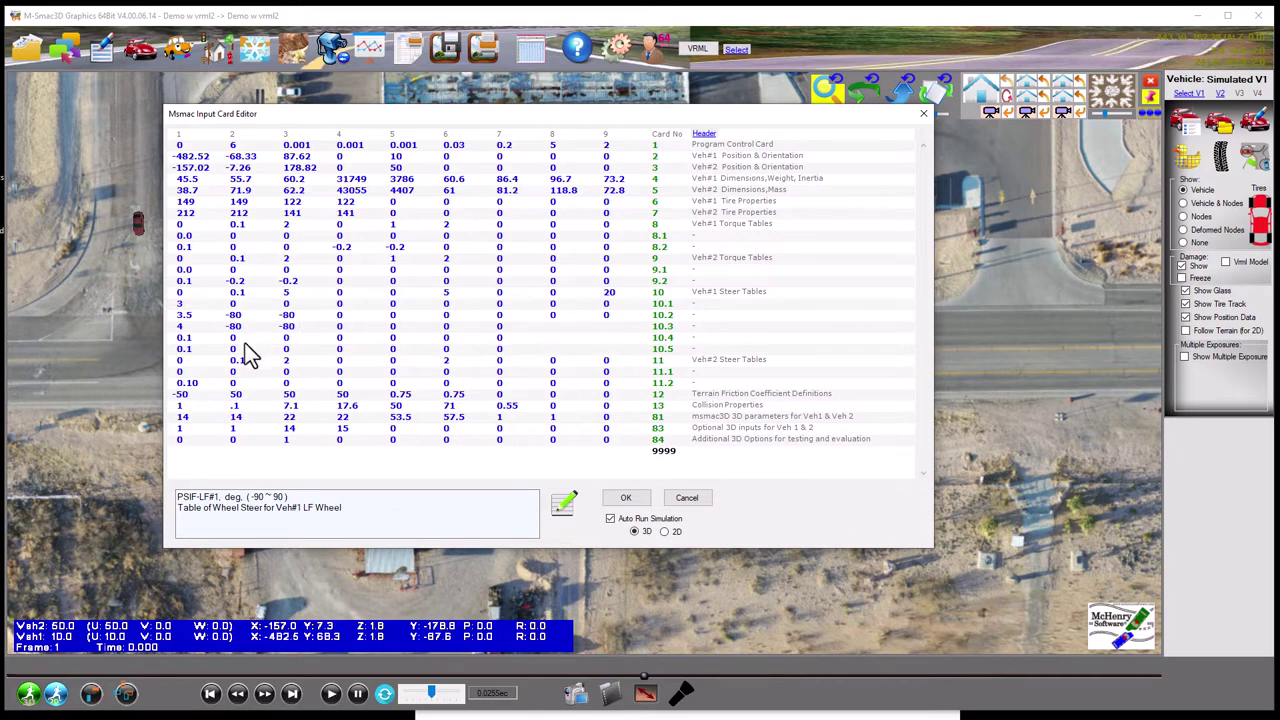
Fill in card 10.4 with right-front and left-front steer angles of -80 degrees and a time of 5 seconds
click(240, 338)
drag(240, 340, 215, 341)
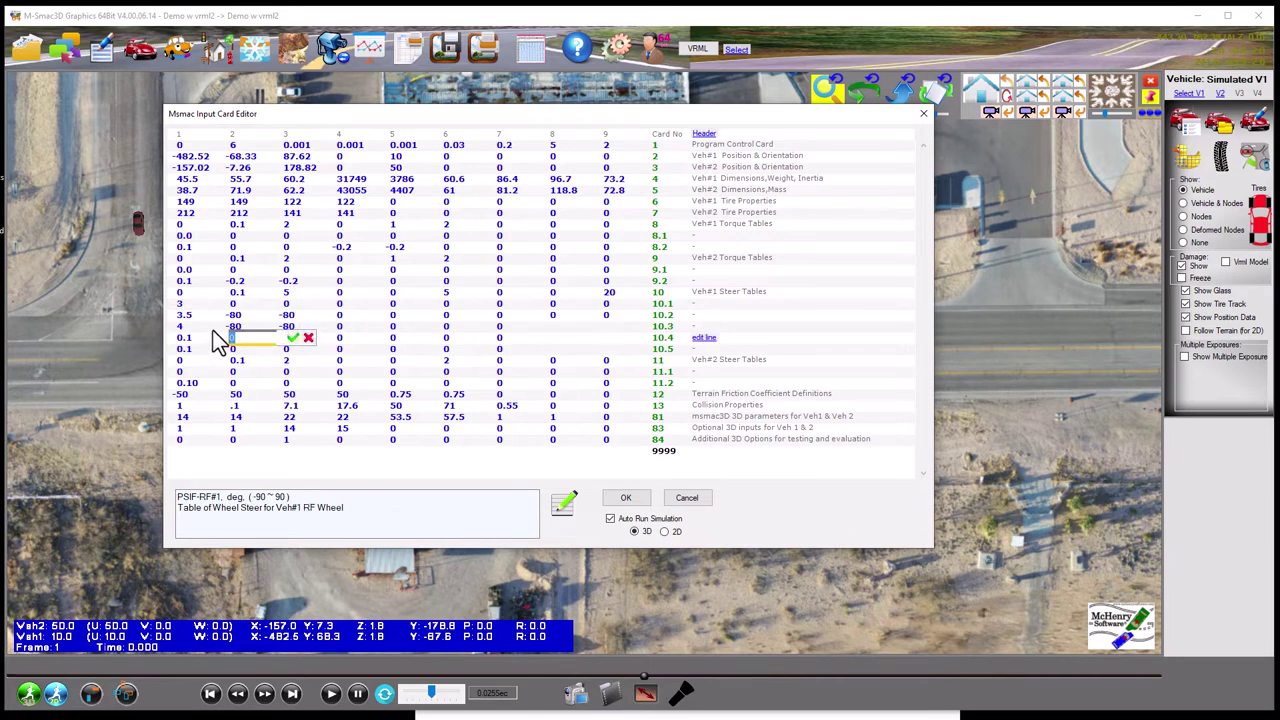
text(-80)
key(Return)
click(287, 338)
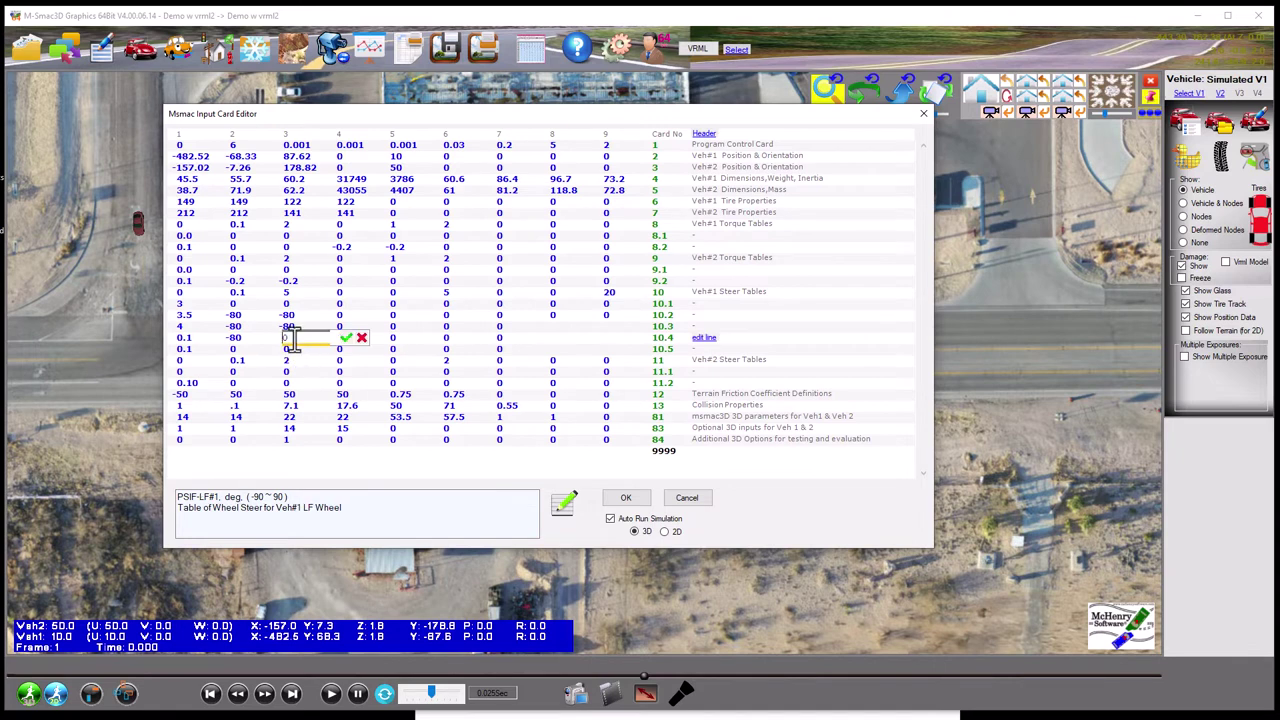
drag(292, 340, 251, 338)
text(-80)
key(Return)
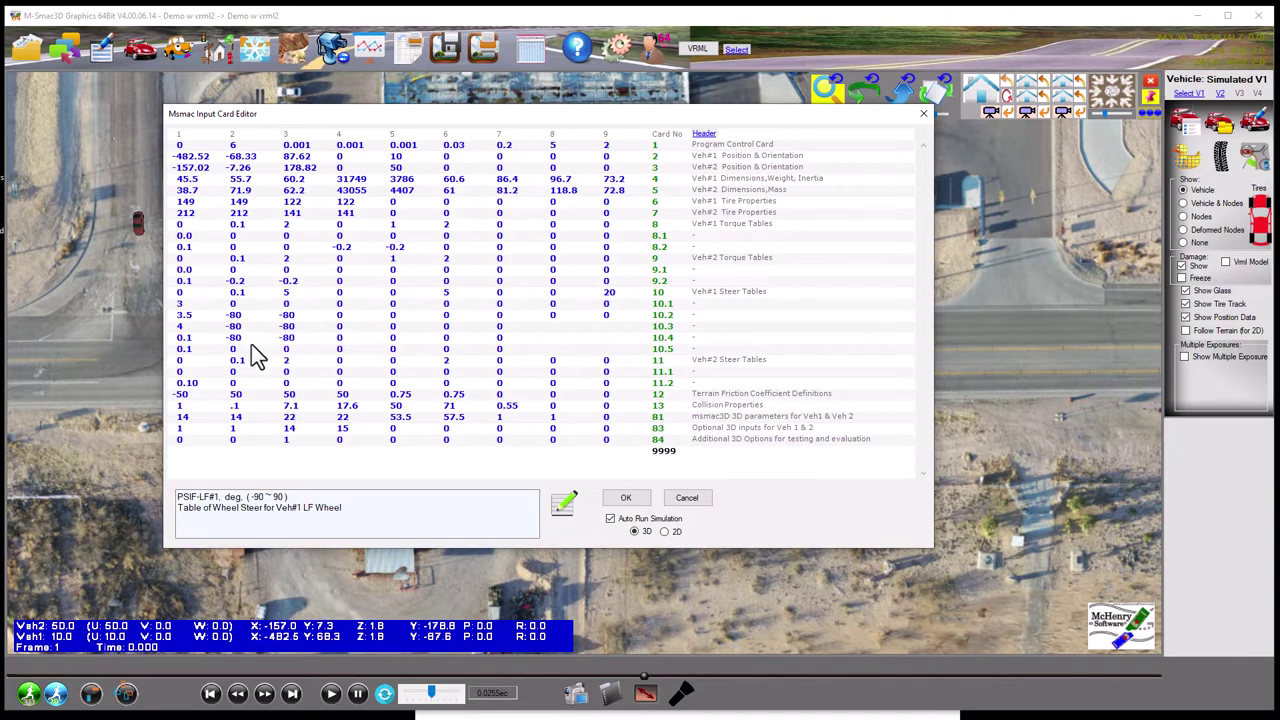
click(236, 347)
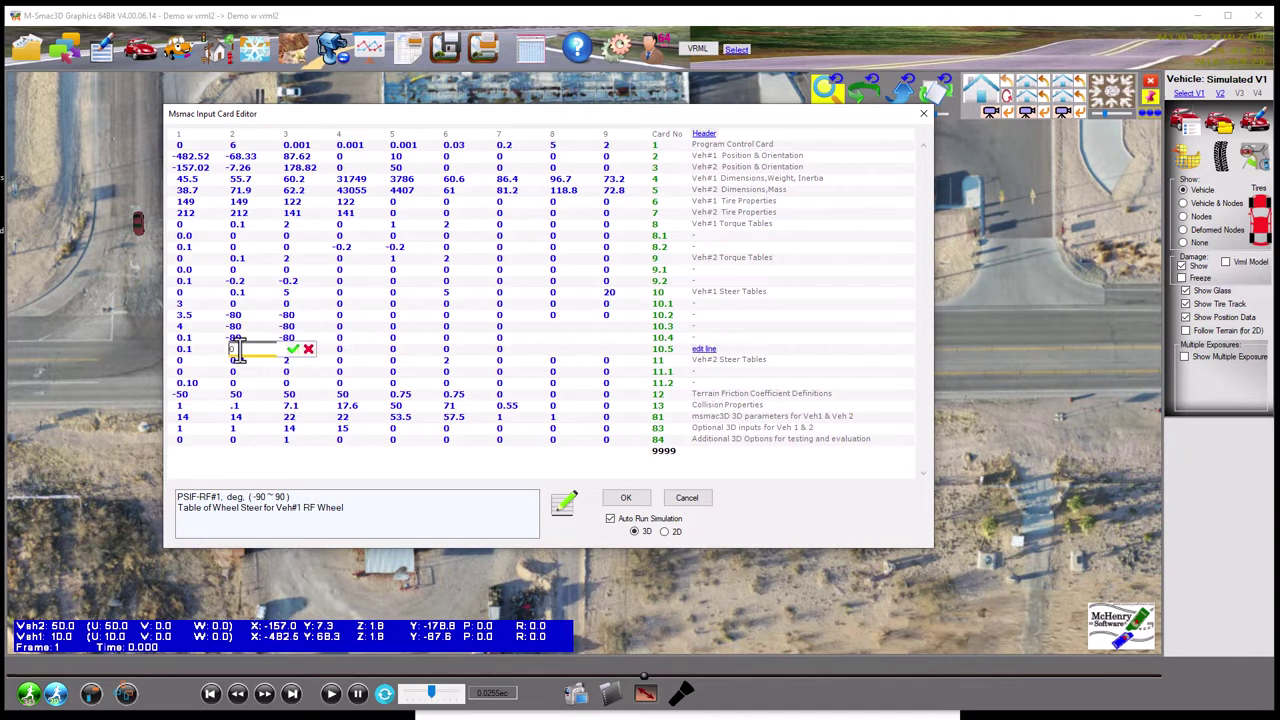
click(184, 338)
drag(196, 338, 150, 333)
text(5)
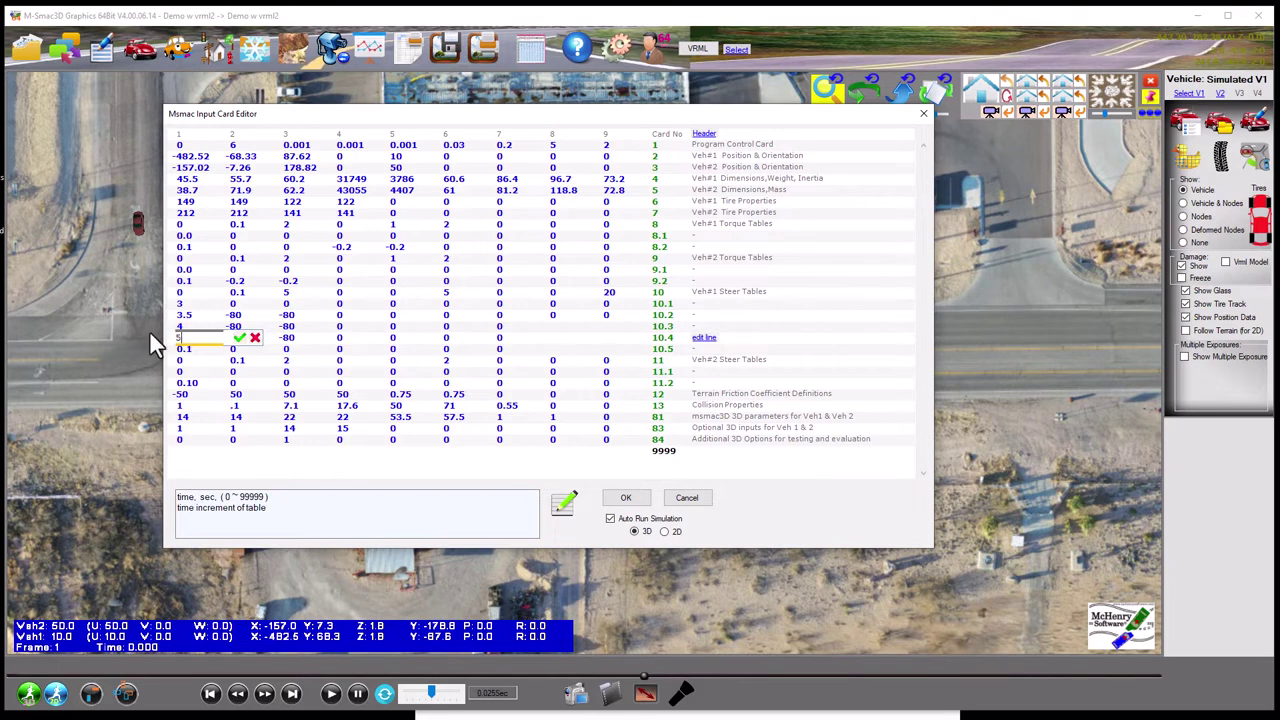
Set the card 10.5 time to 5.1 seconds and rerun the simulation, reviewing the vehicles at 2.7 seconds
click(210, 349)
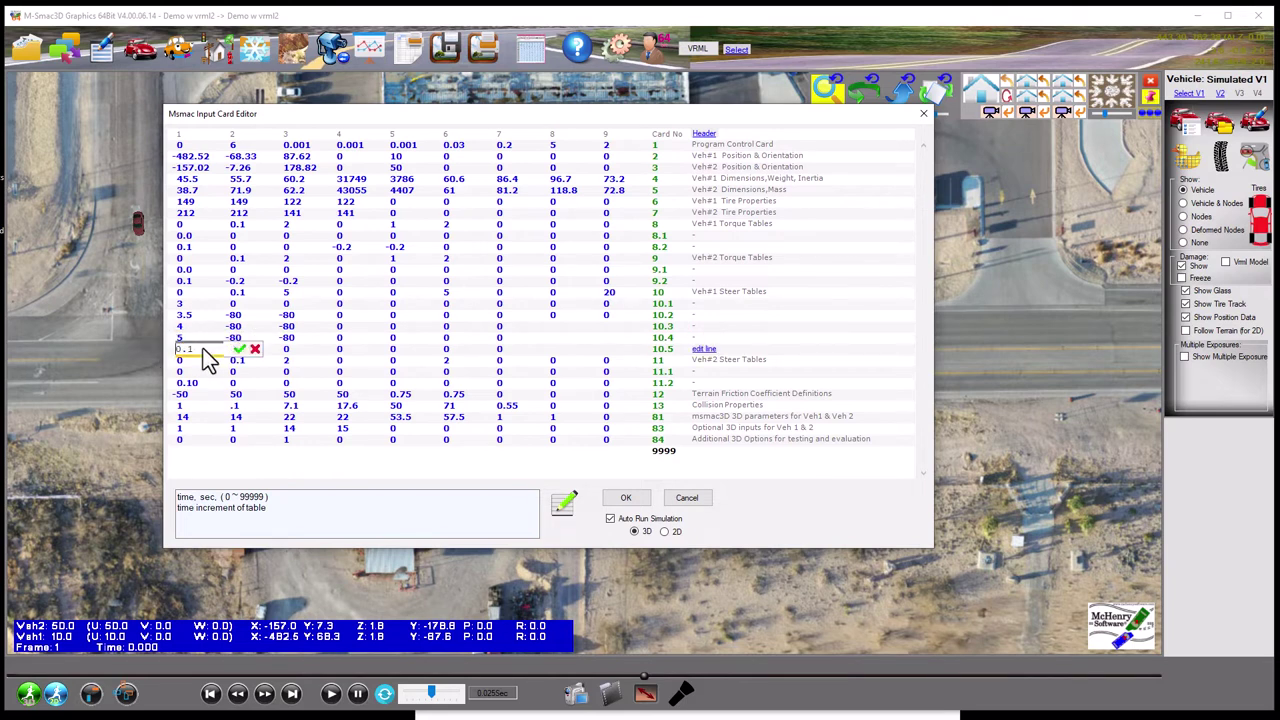
drag(210, 349, 114, 345)
text(5.1)
key(Return)
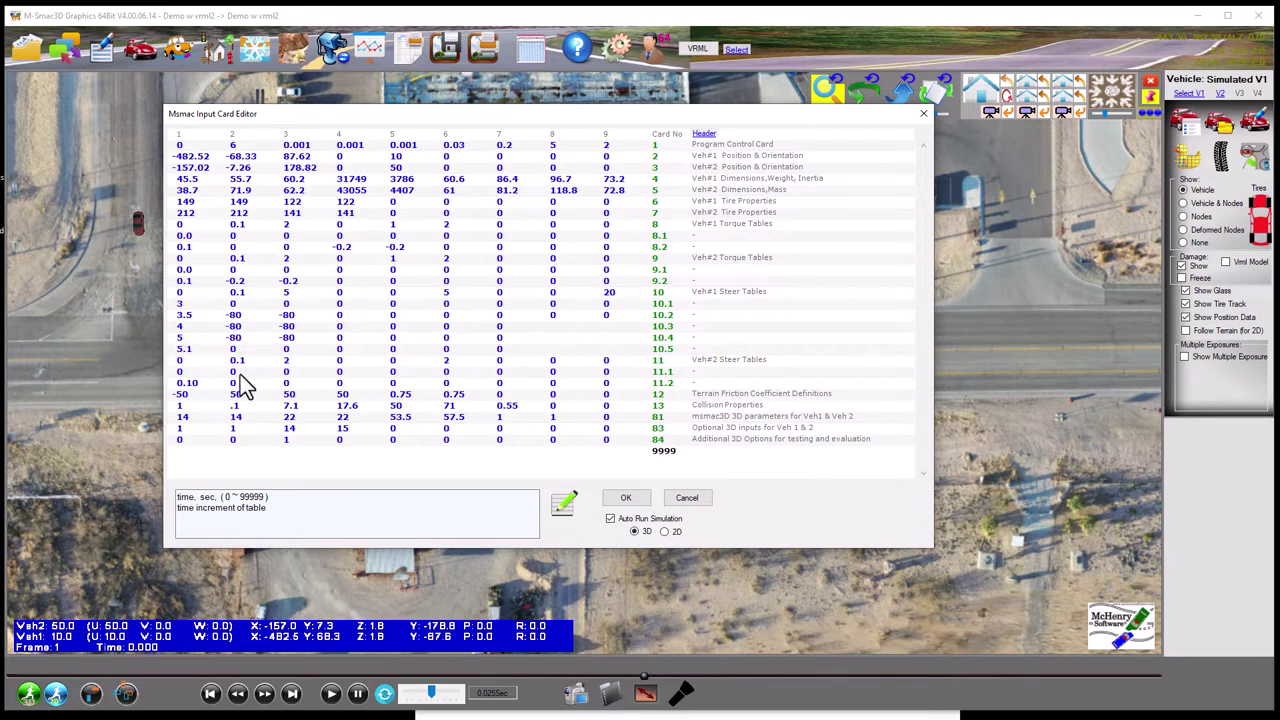
click(632, 500)
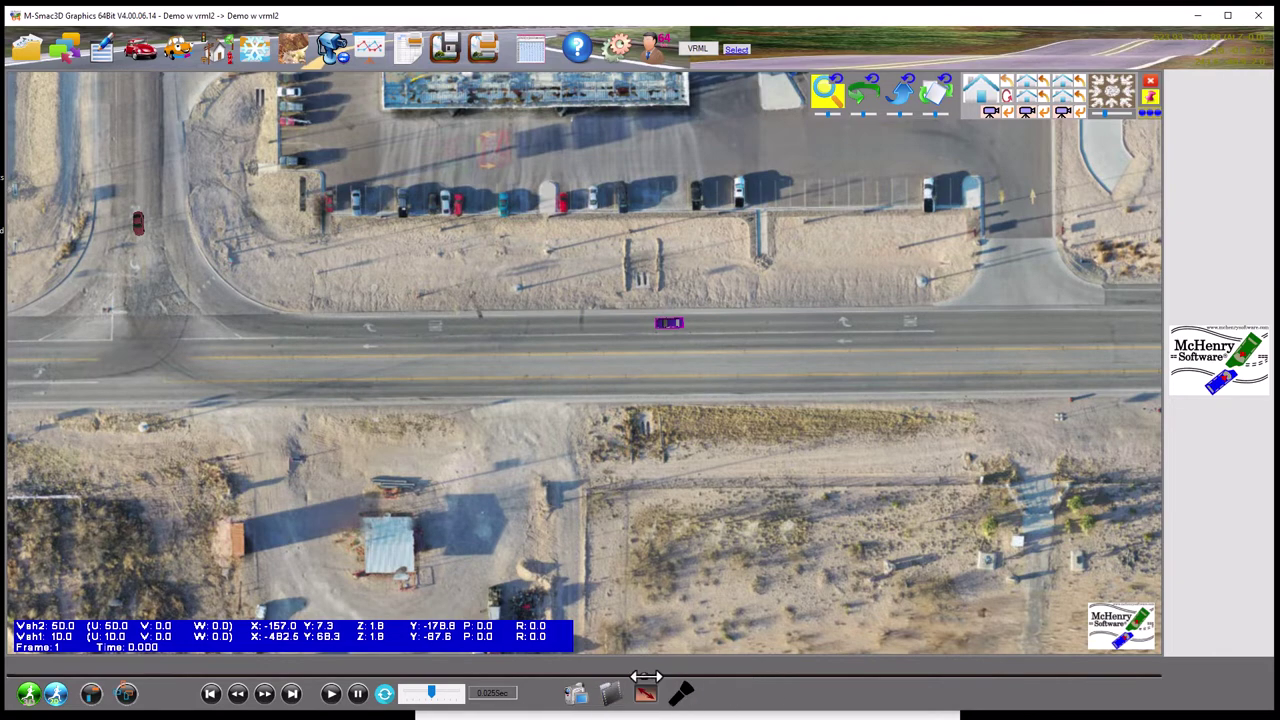
drag(775, 660, 525, 675)
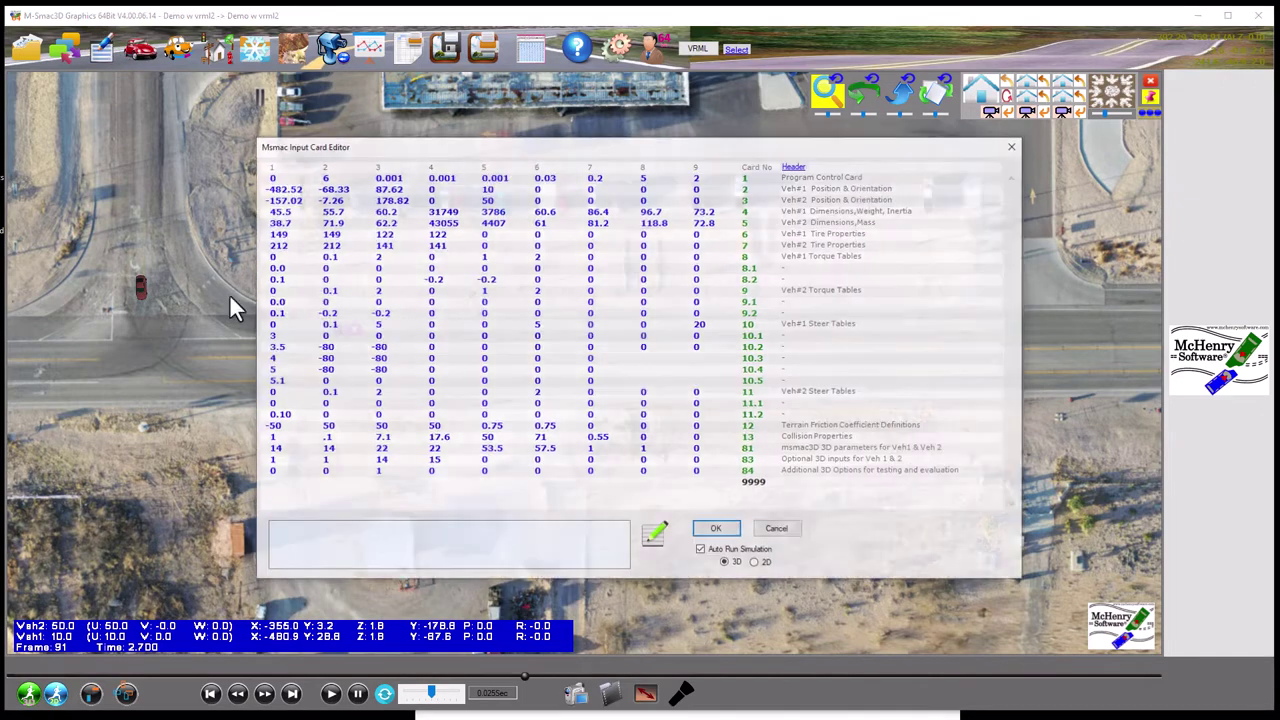
Change Vehicle 1's steer times to 1 second on card 10.1 and 1.5 seconds on card 10.2, and rerun the simulation
click(108, 48)
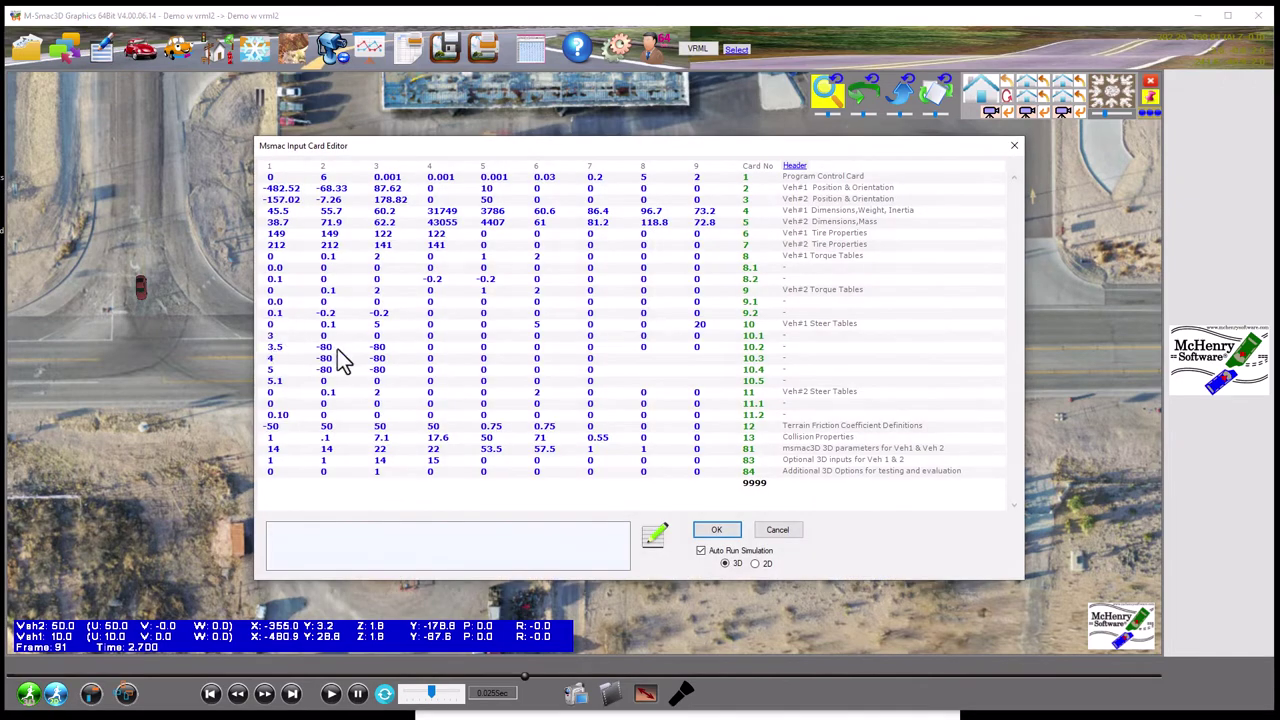
click(286, 338)
key(Return)
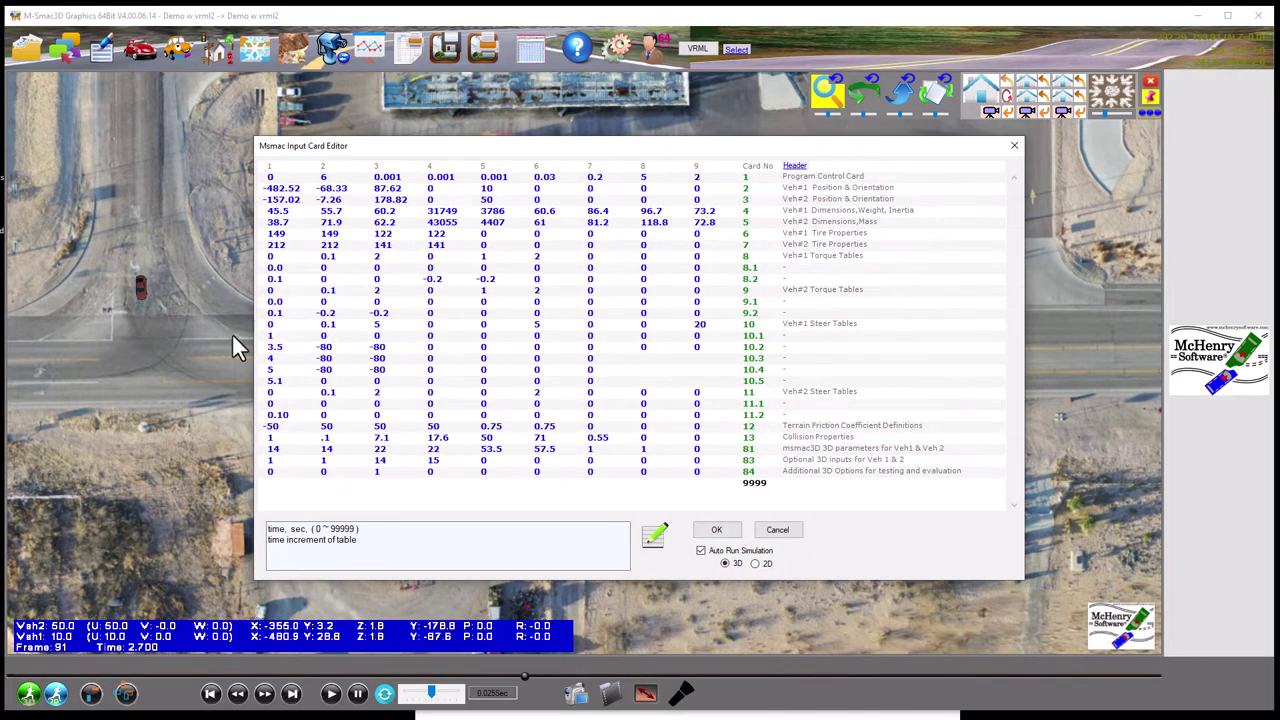
click(290, 347)
text(1.)
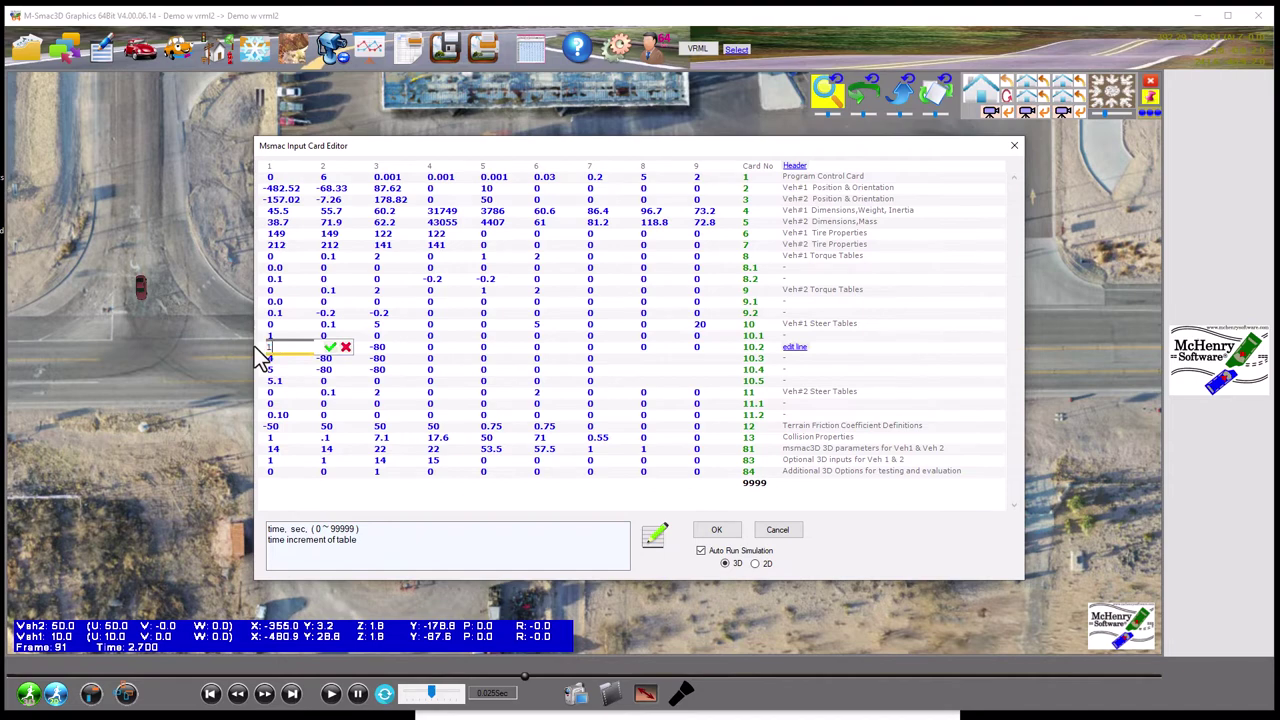
text(5)
key(Return)
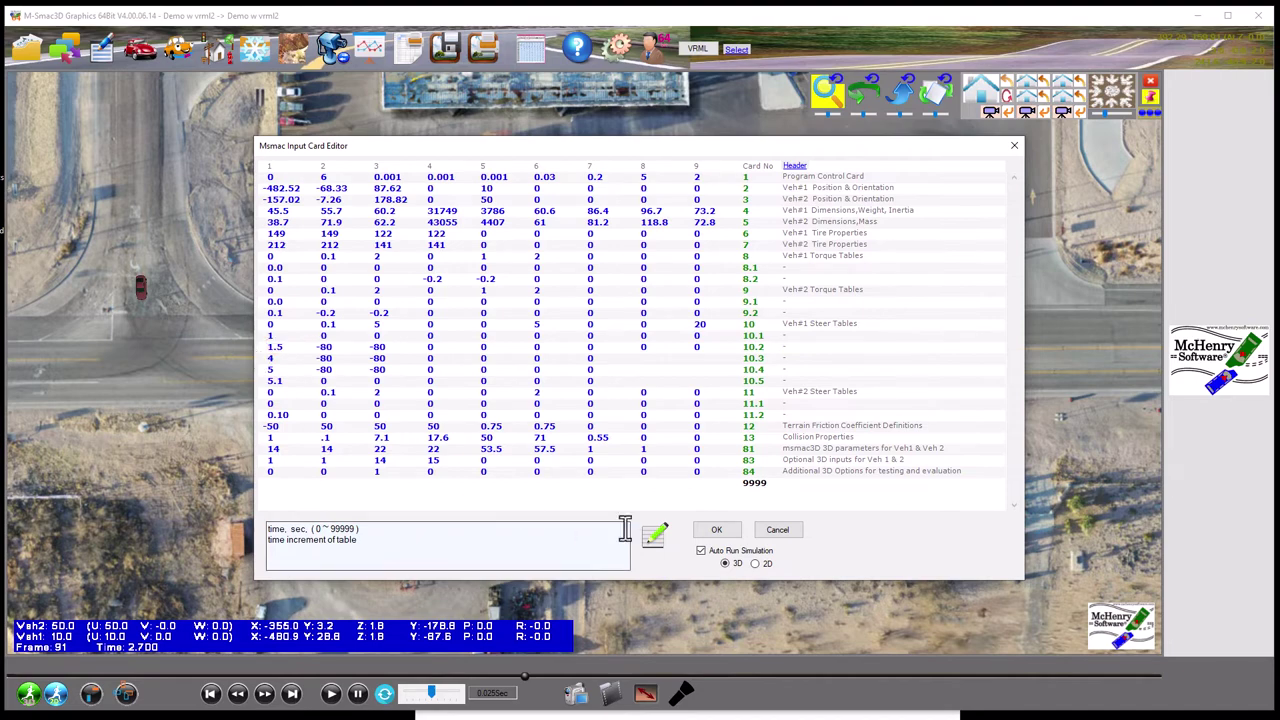
click(714, 530)
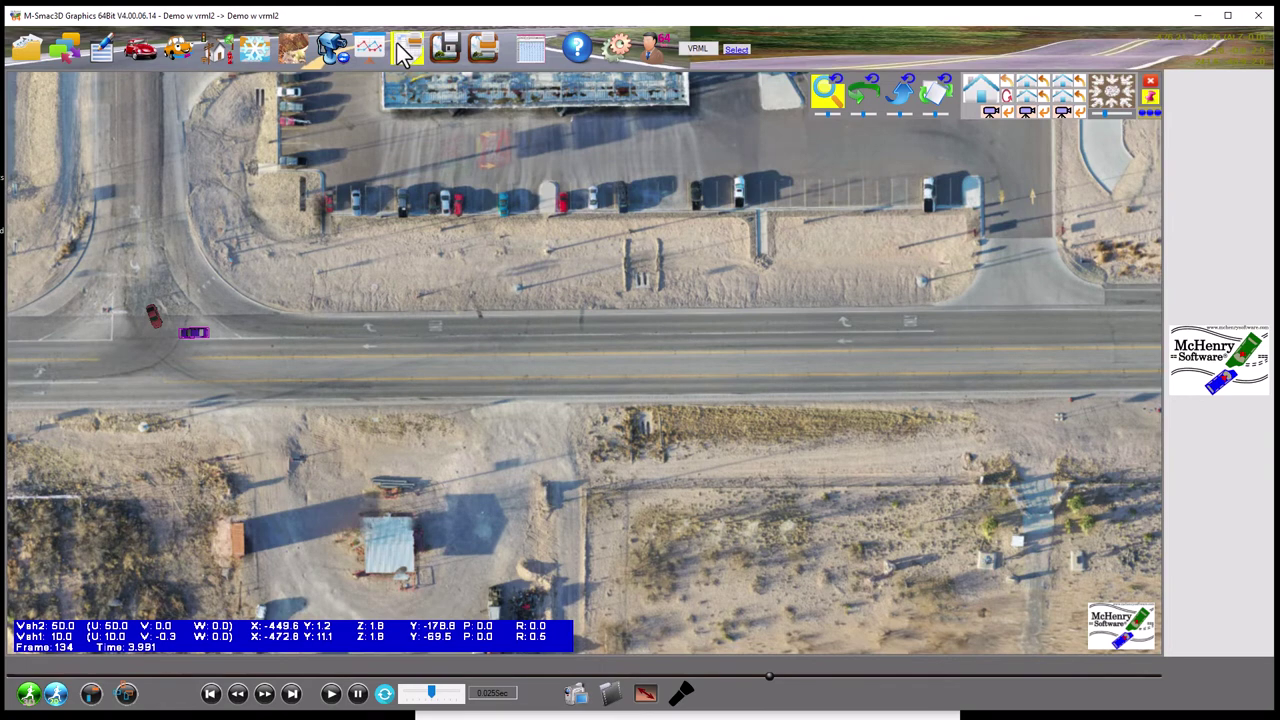
Examine the Input Echo report of Demo w vrml2.si5 for the steer tables as entered and as adjusted to impact time
click(398, 45)
click(145, 62)
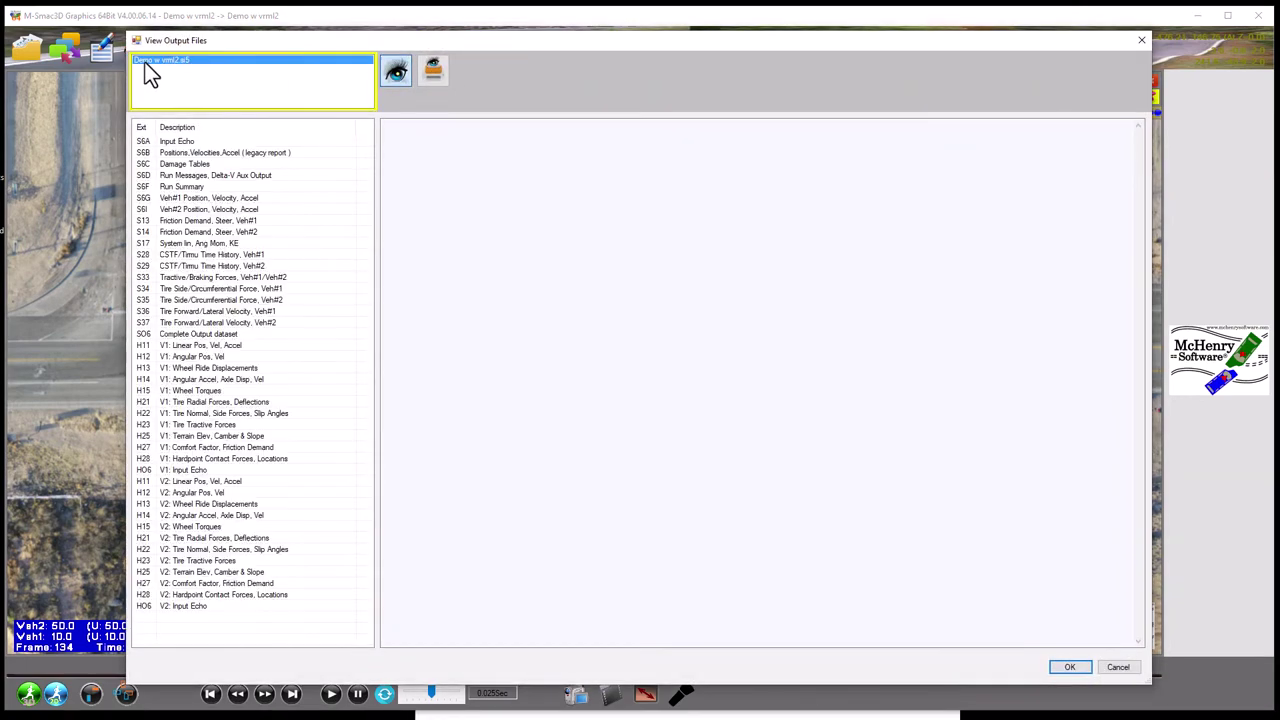
click(181, 143)
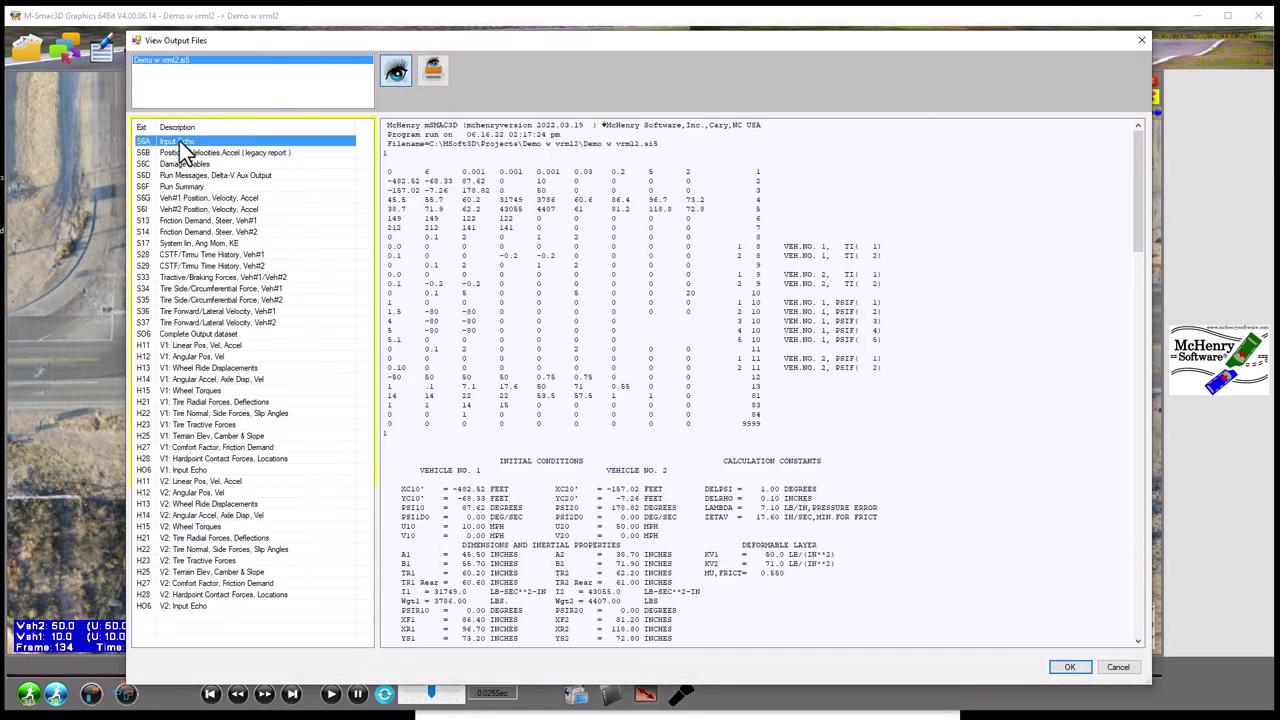
scroll(980, 206, down, 10)
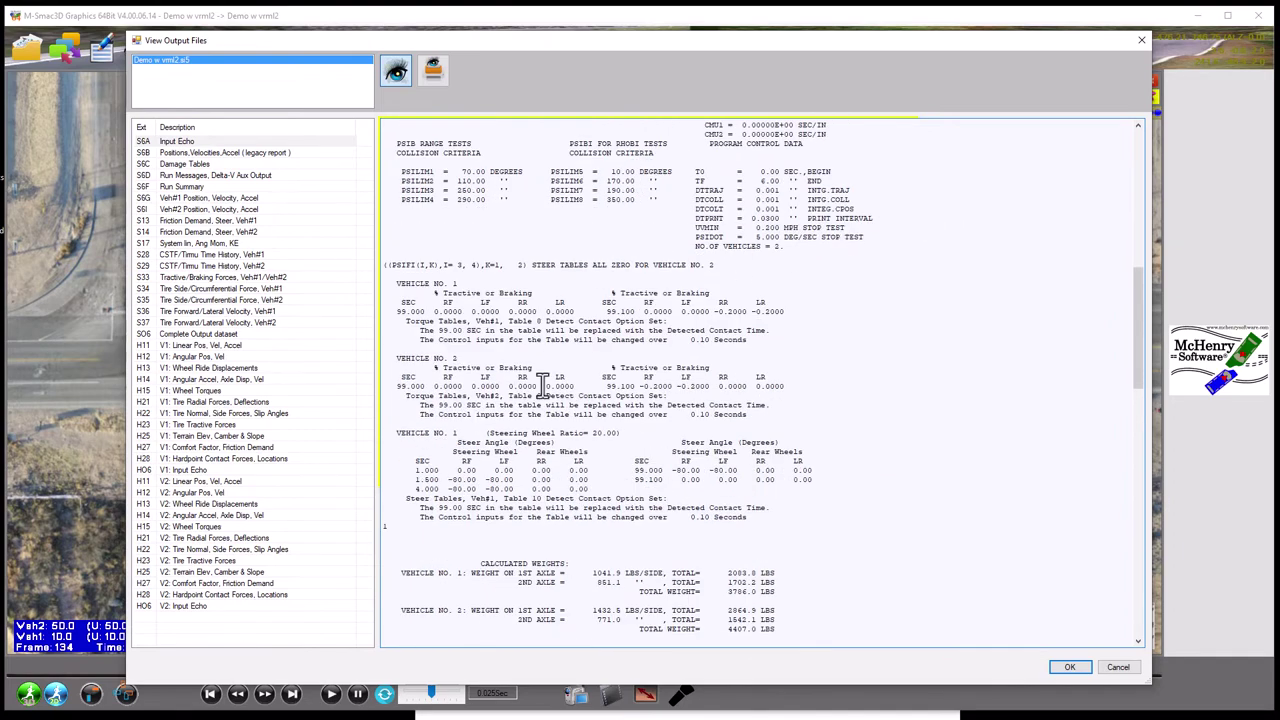
scroll(548, 392, down, 2)
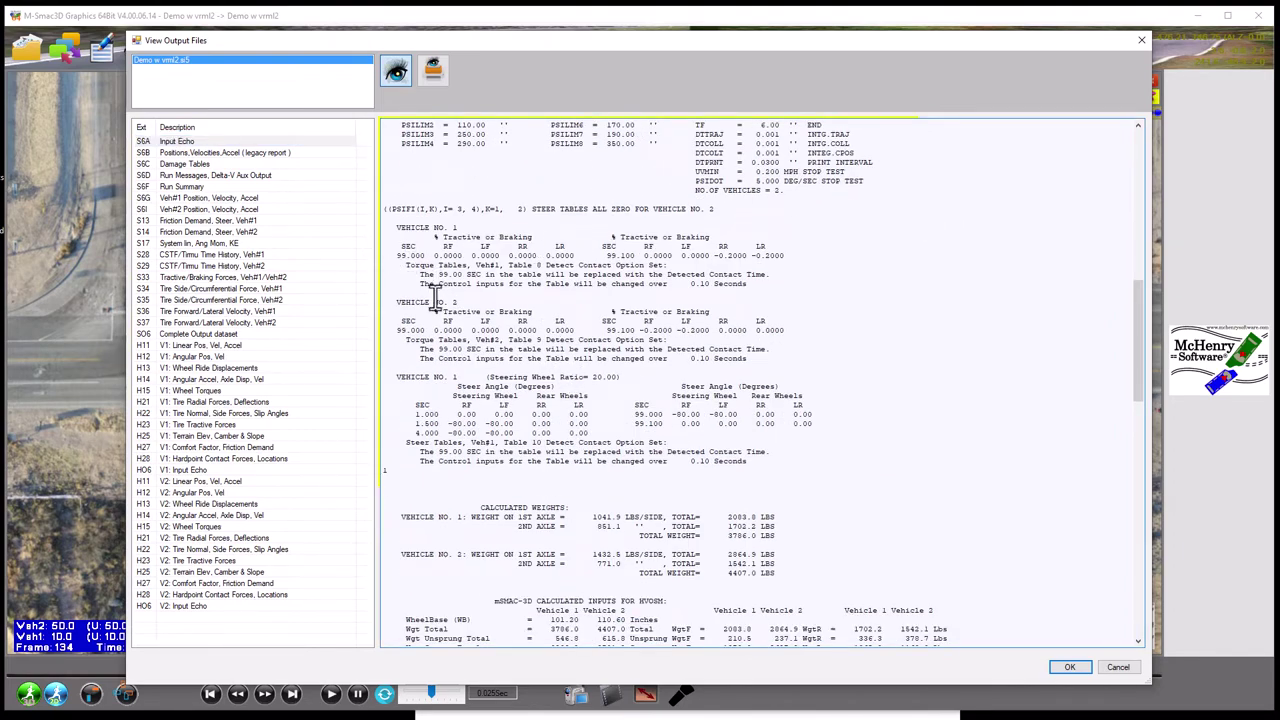
scroll(436, 305, down, 3)
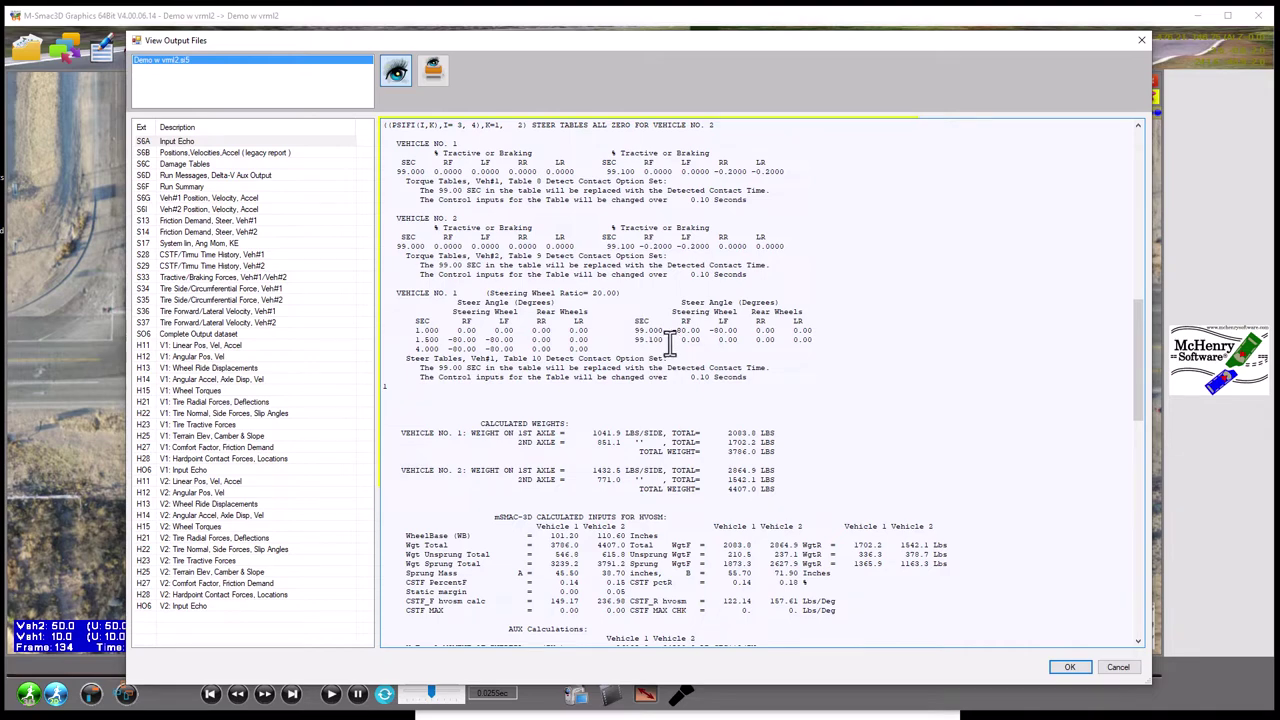
scroll(655, 340, down, 9)
scroll(666, 340, down, 20)
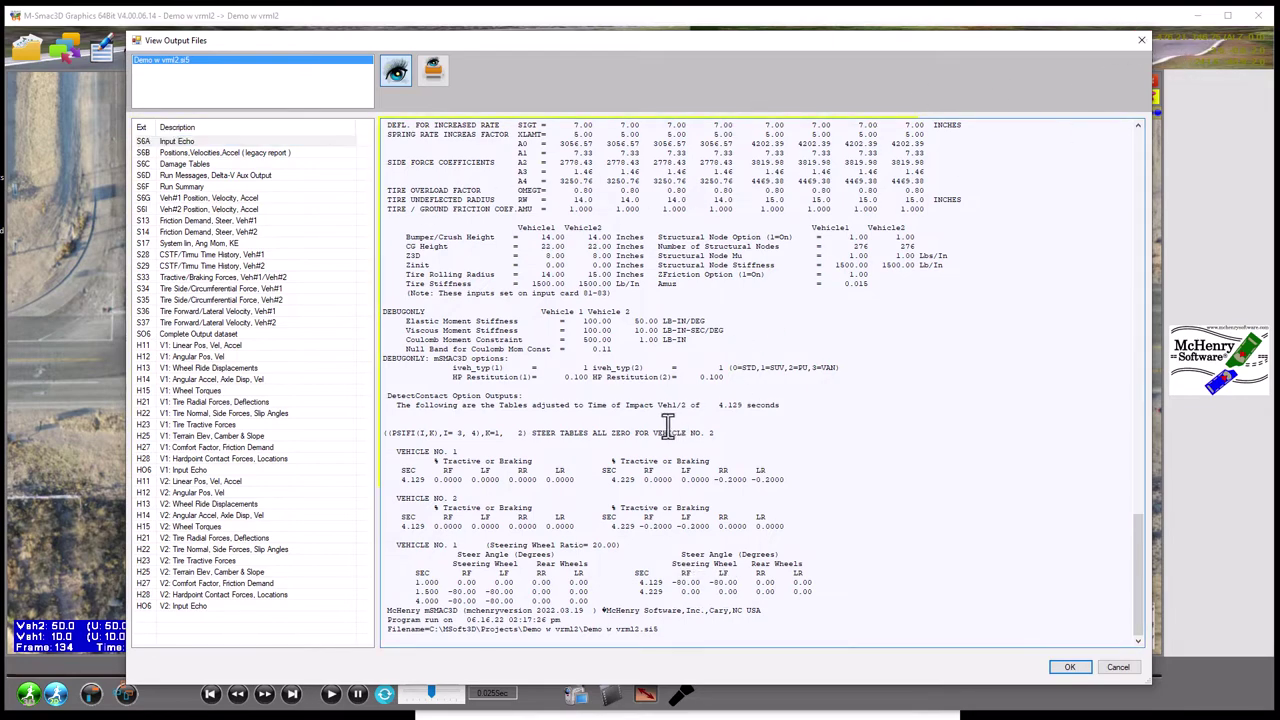
click(1141, 42)
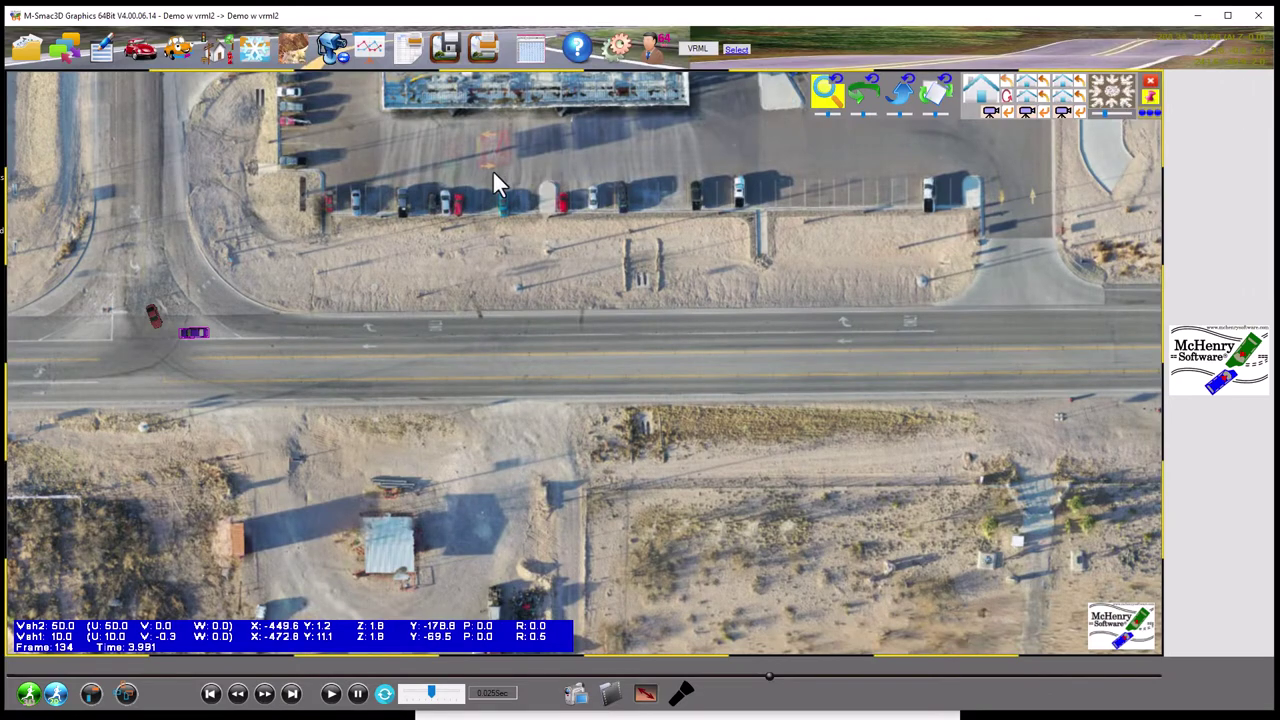
Display the Run Summary report for Demo w vrml2.si5
click(408, 48)
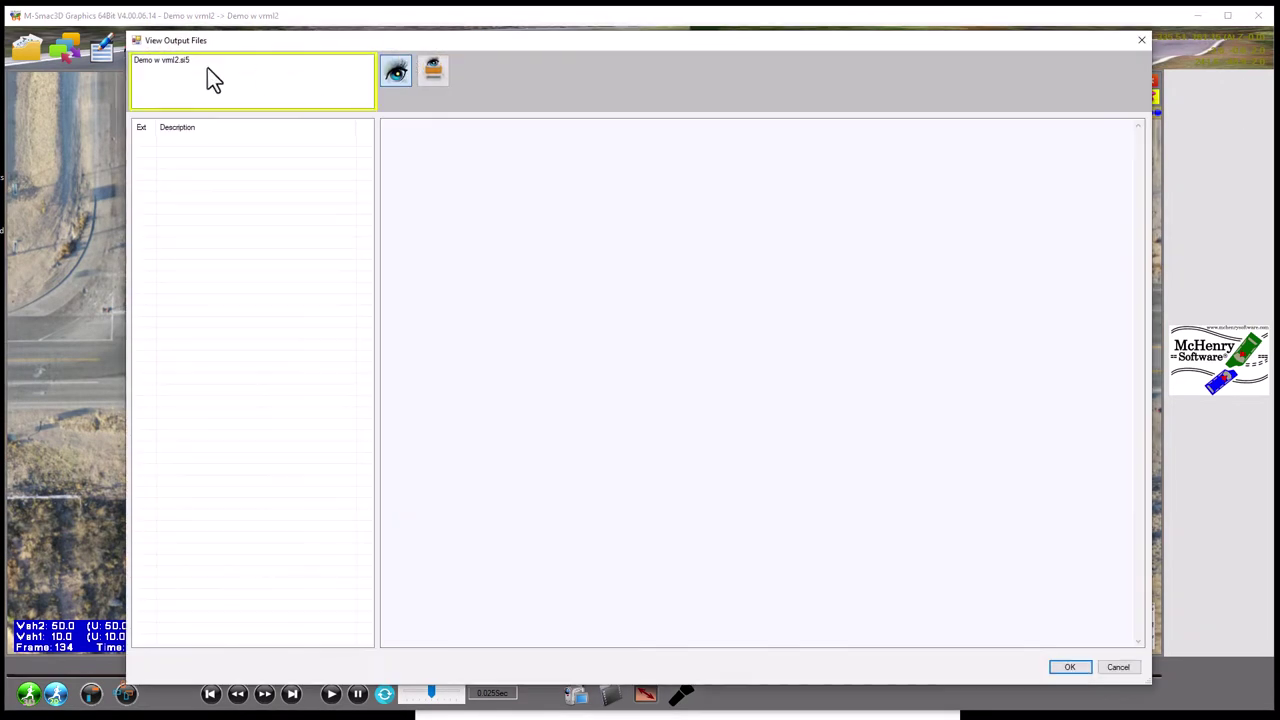
click(147, 63)
click(190, 186)
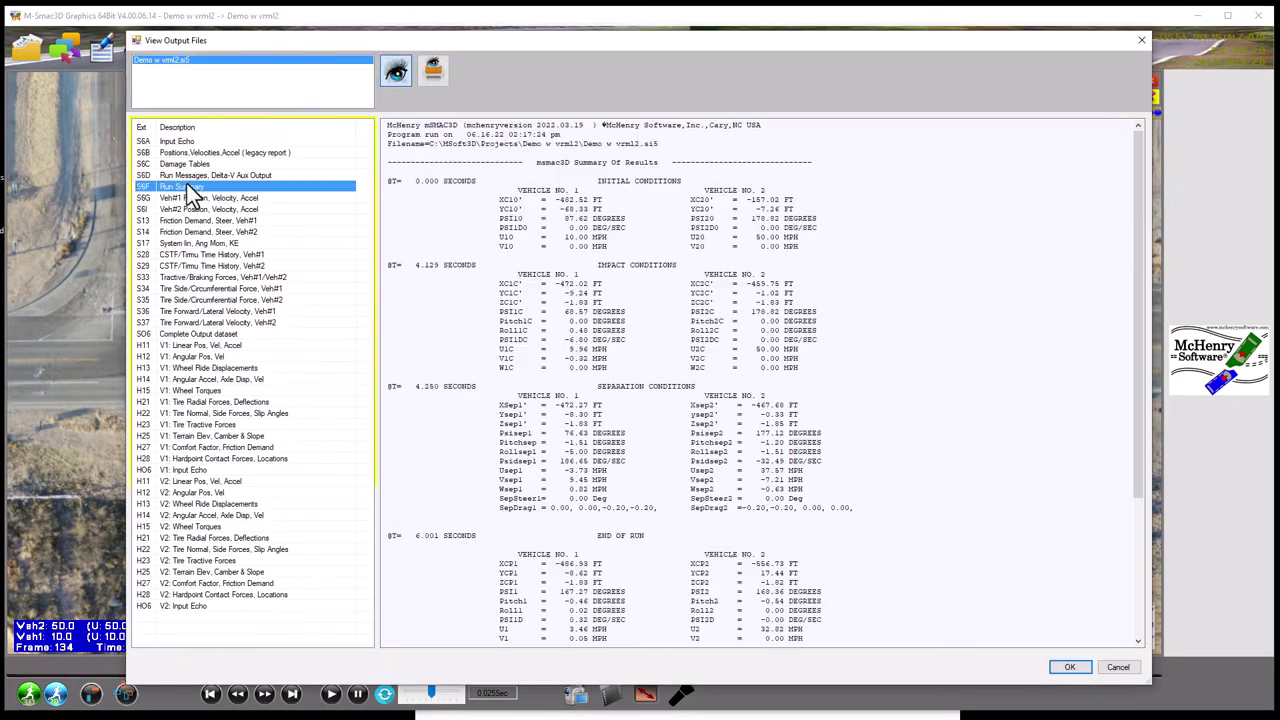
Check the impact conditions and time in the Run Summary report, and close the output file viewer
scroll(545, 318, down, 2)
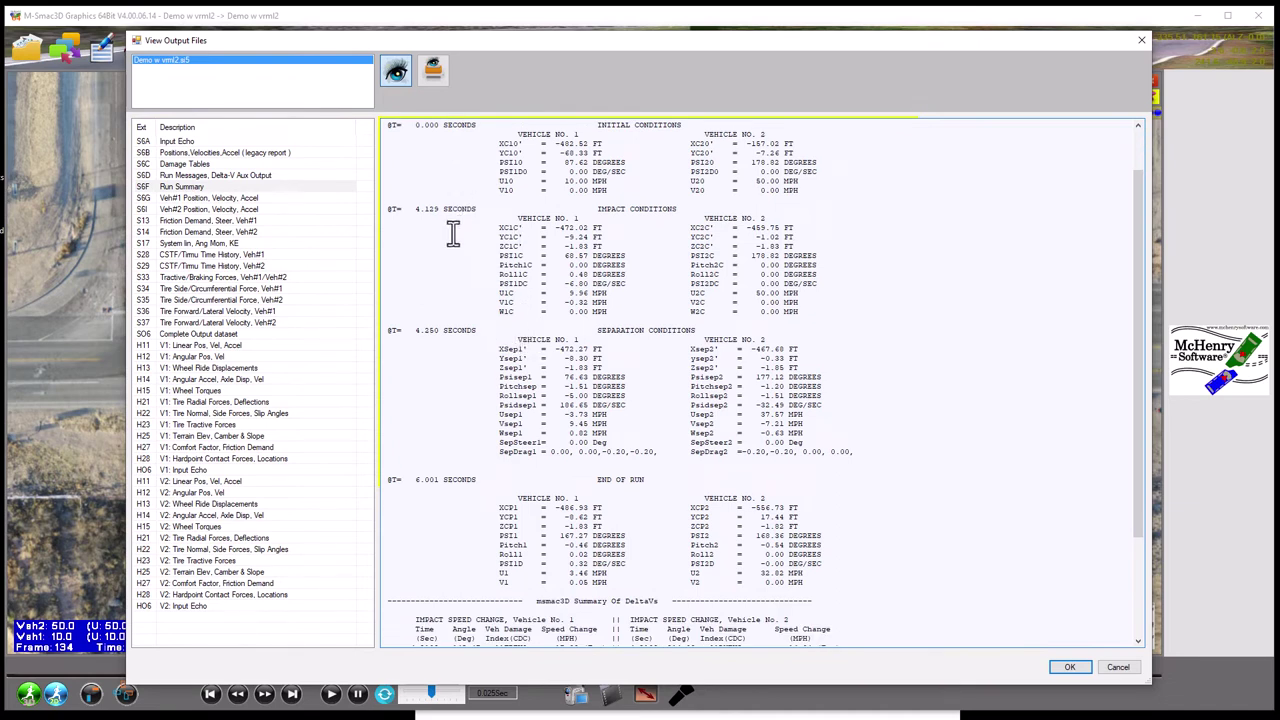
click(1140, 40)
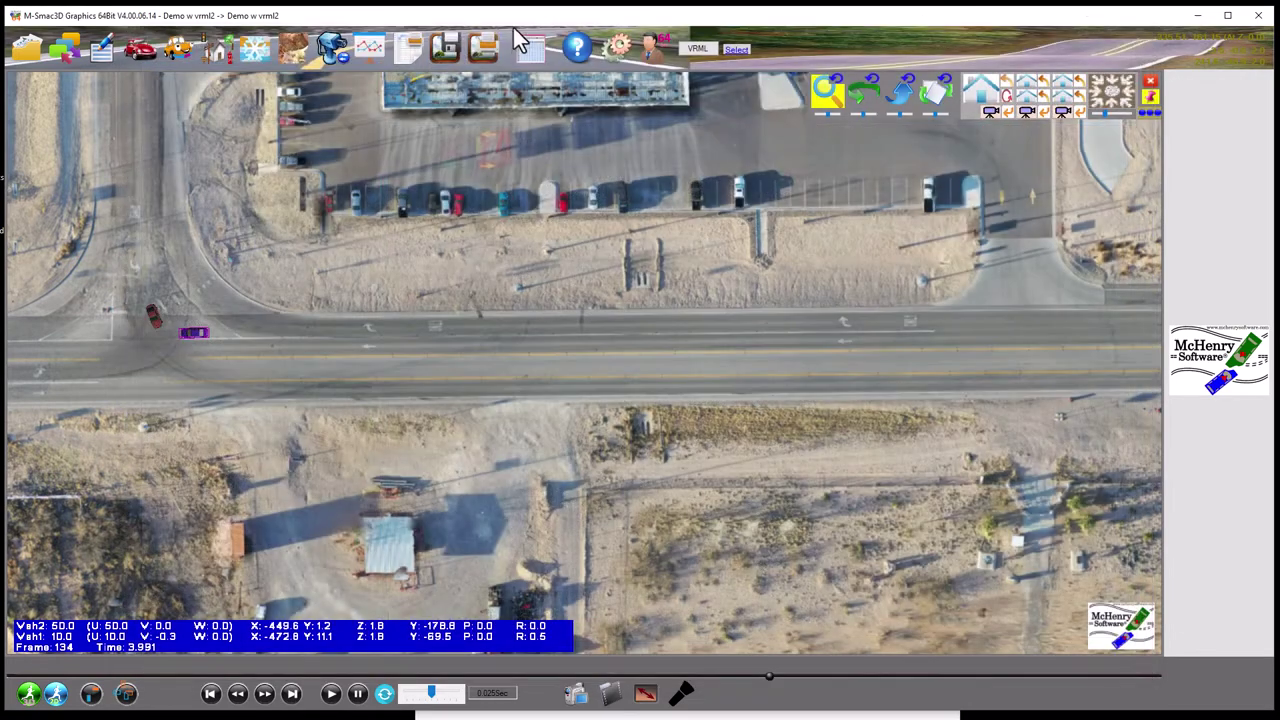
Switch the on-screen text display to the medium detail level, and again to the shortest detail level
click(614, 50)
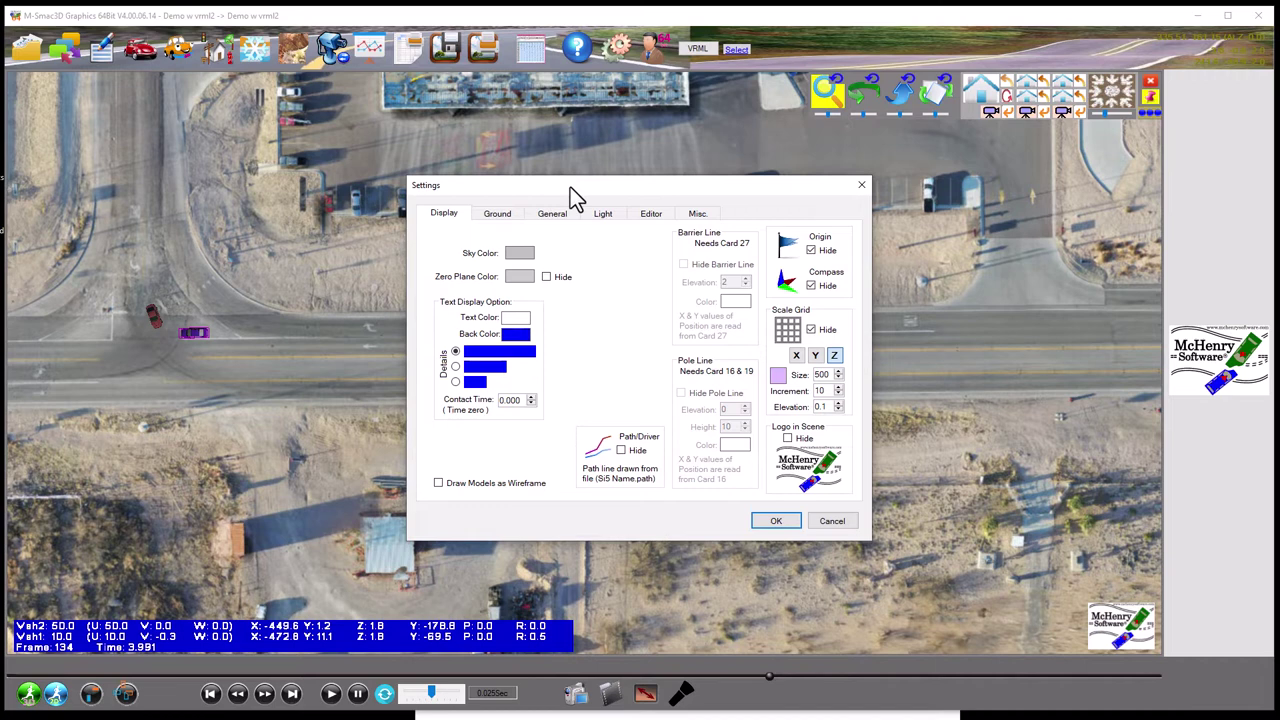
click(456, 368)
click(765, 522)
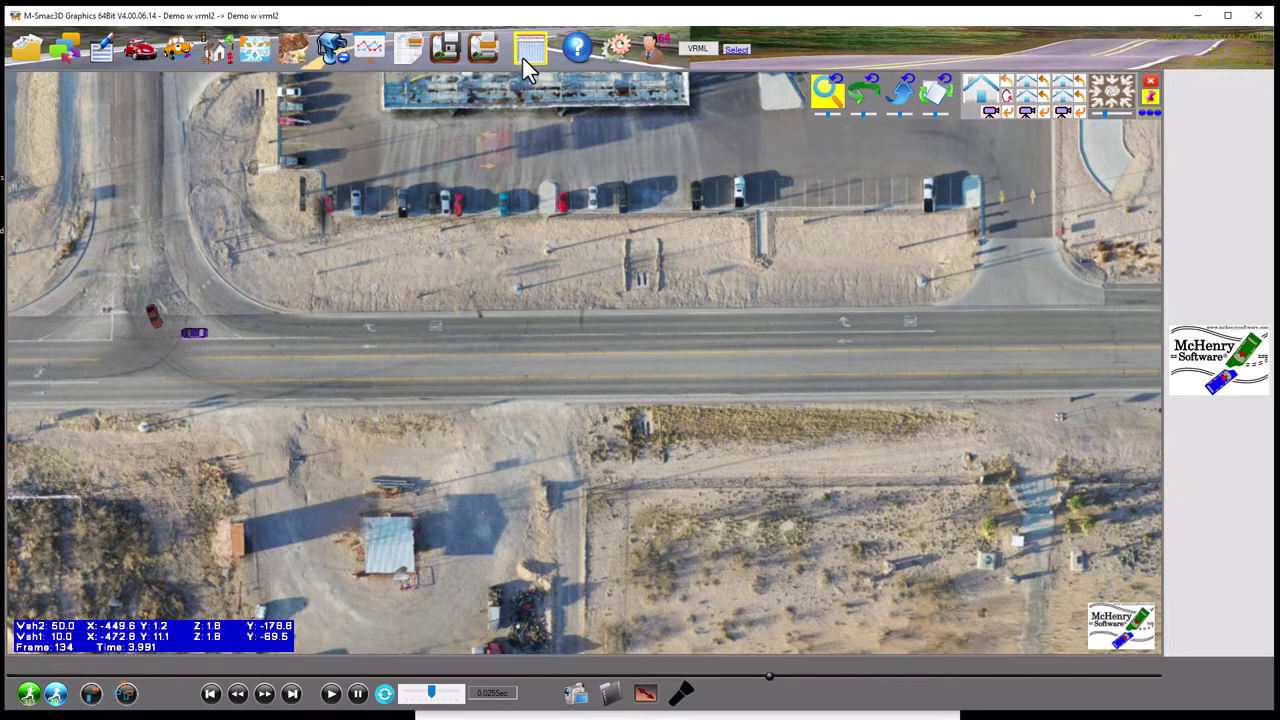
click(615, 52)
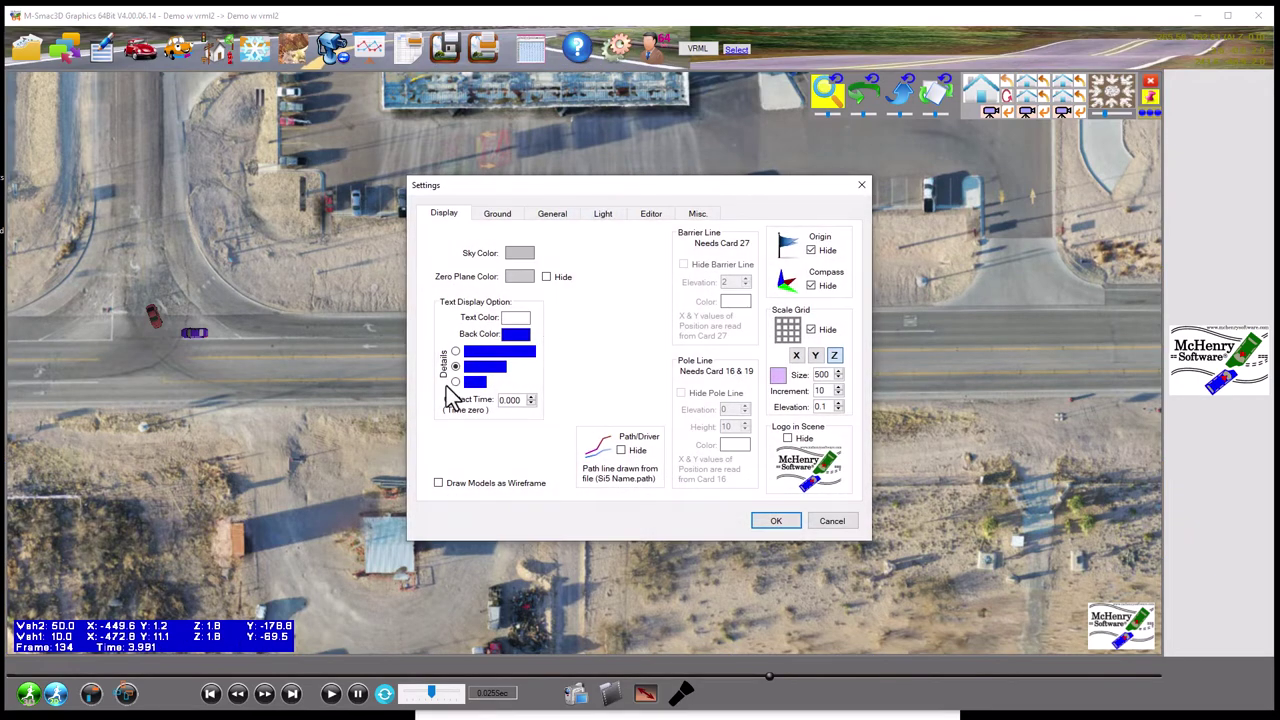
click(775, 520)
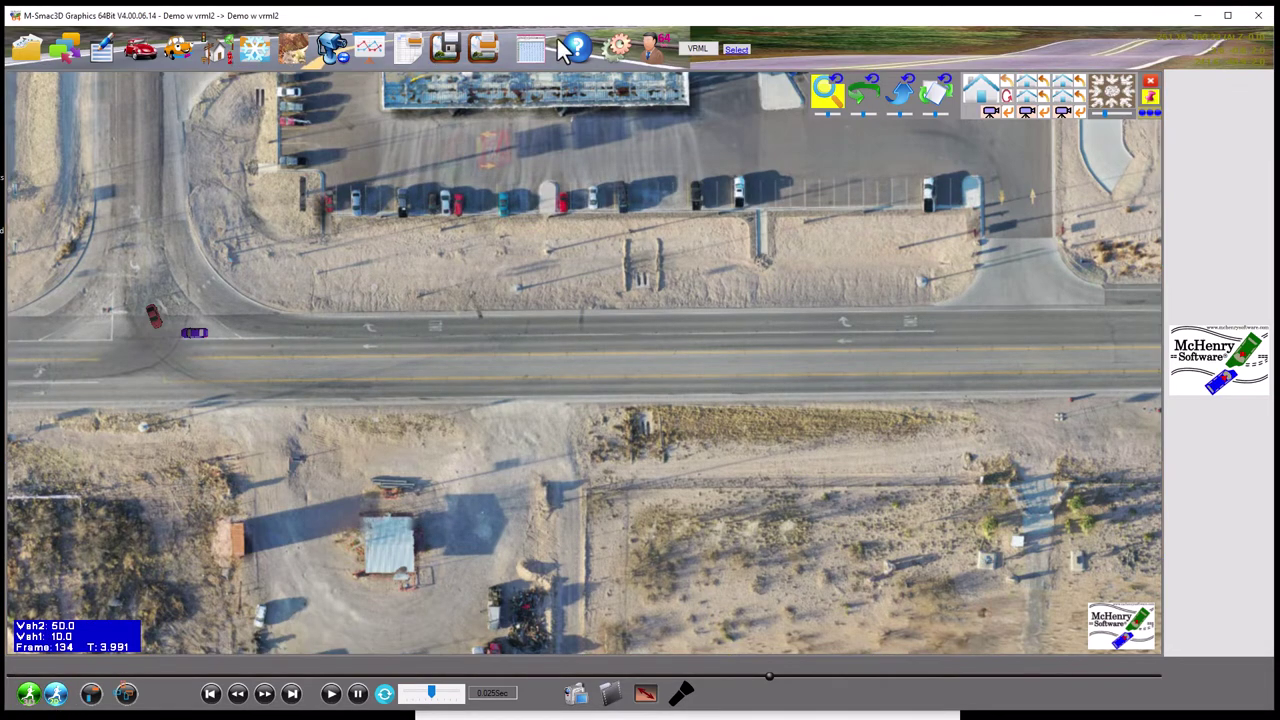
Set the contact time (time zero) in the display settings to 4.129
click(610, 48)
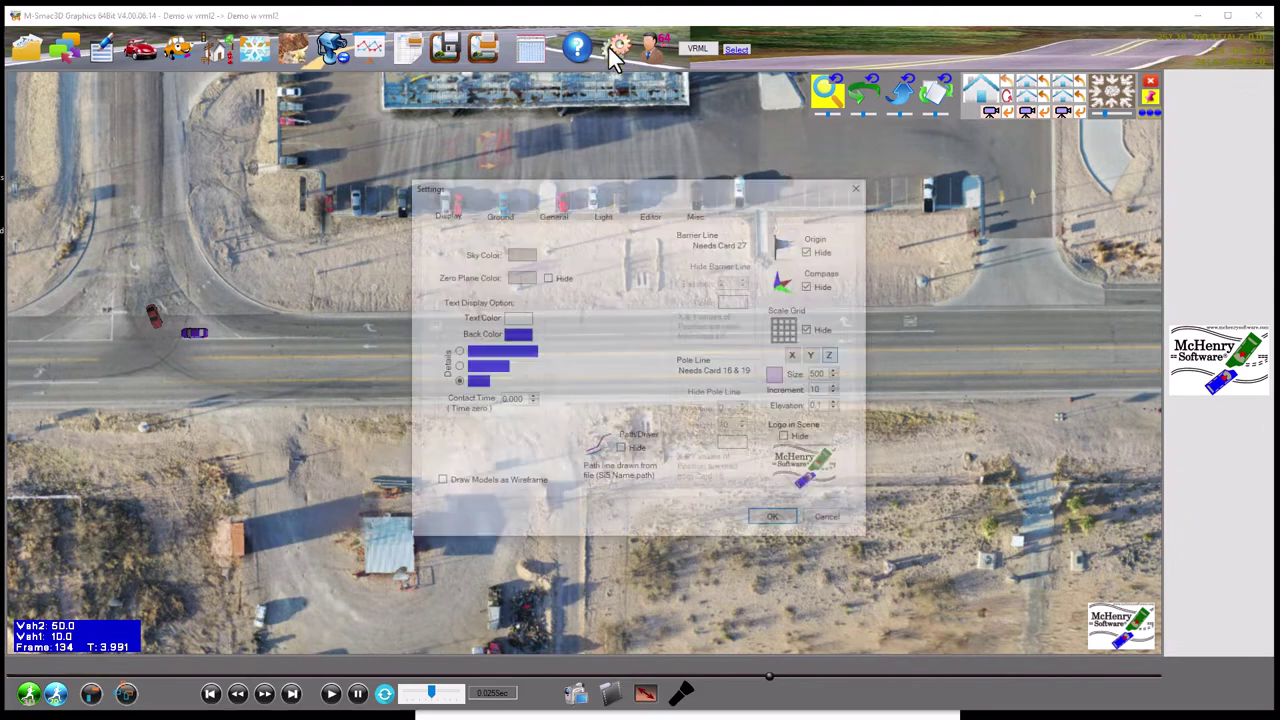
double_click(510, 400)
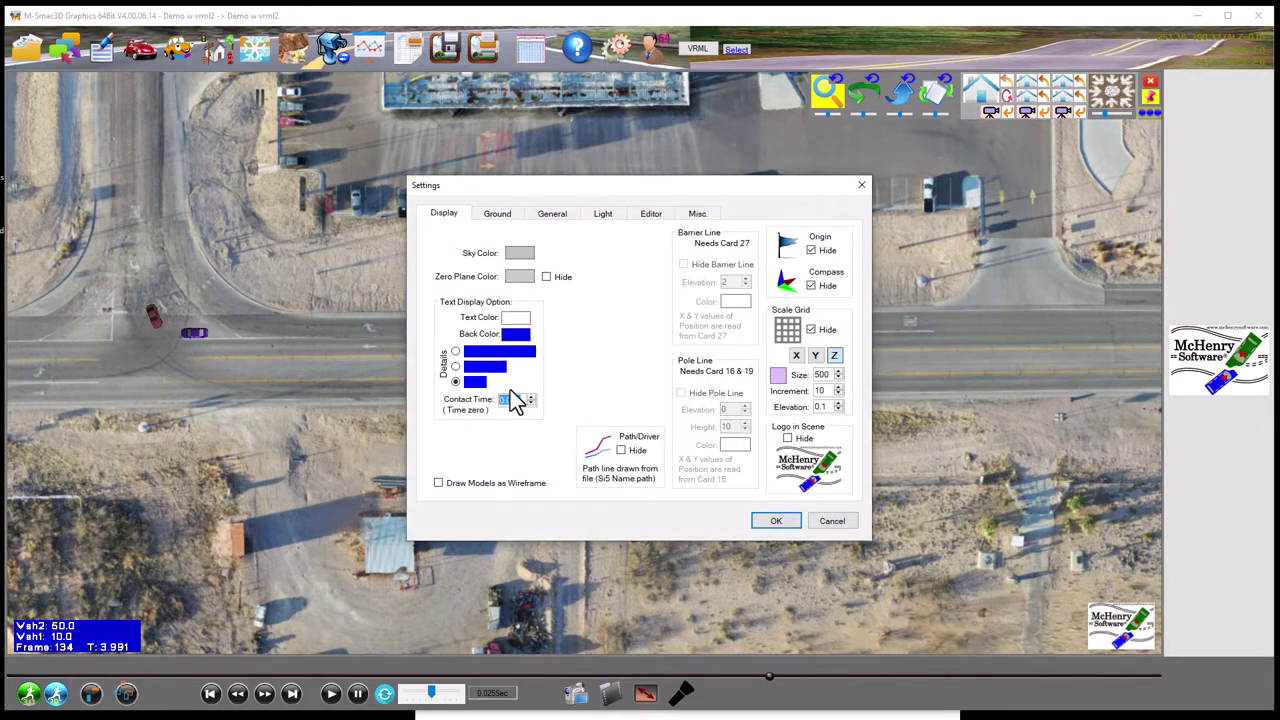
text(4.129)
click(768, 521)
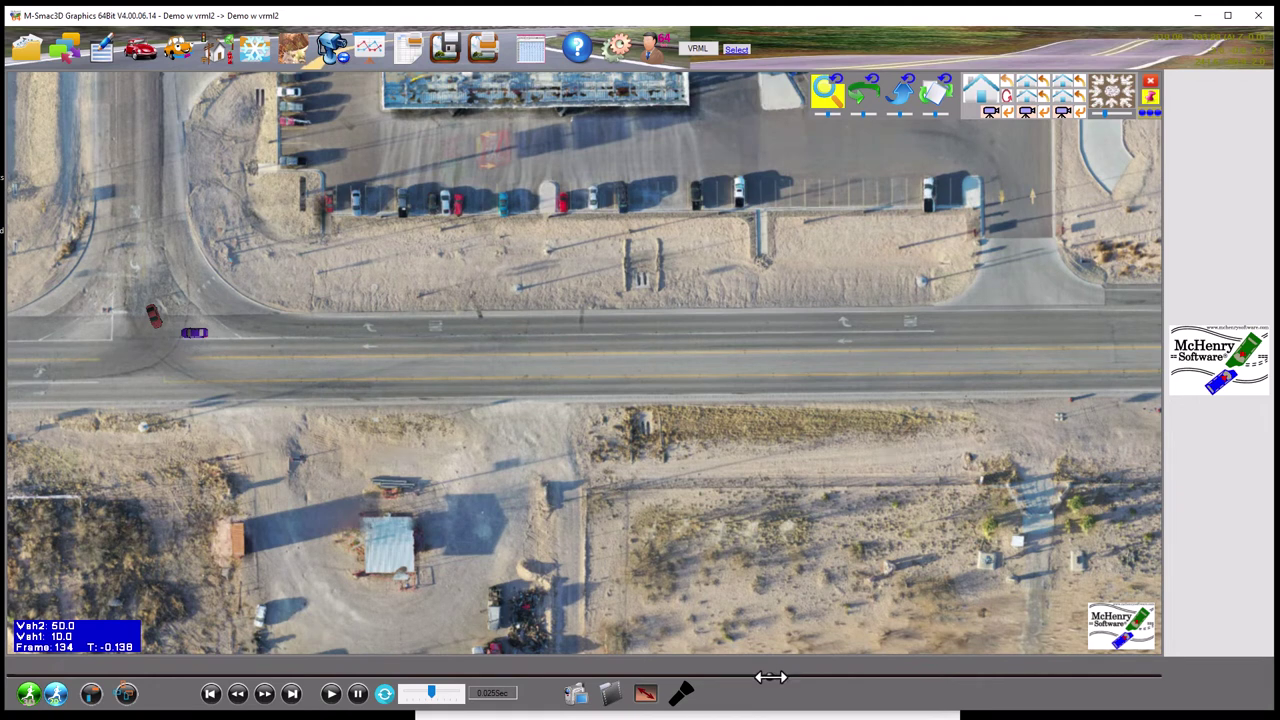
Advance the simulation past impact to frame 149 and review the text display settings without changing them
drag(770, 677, 855, 718)
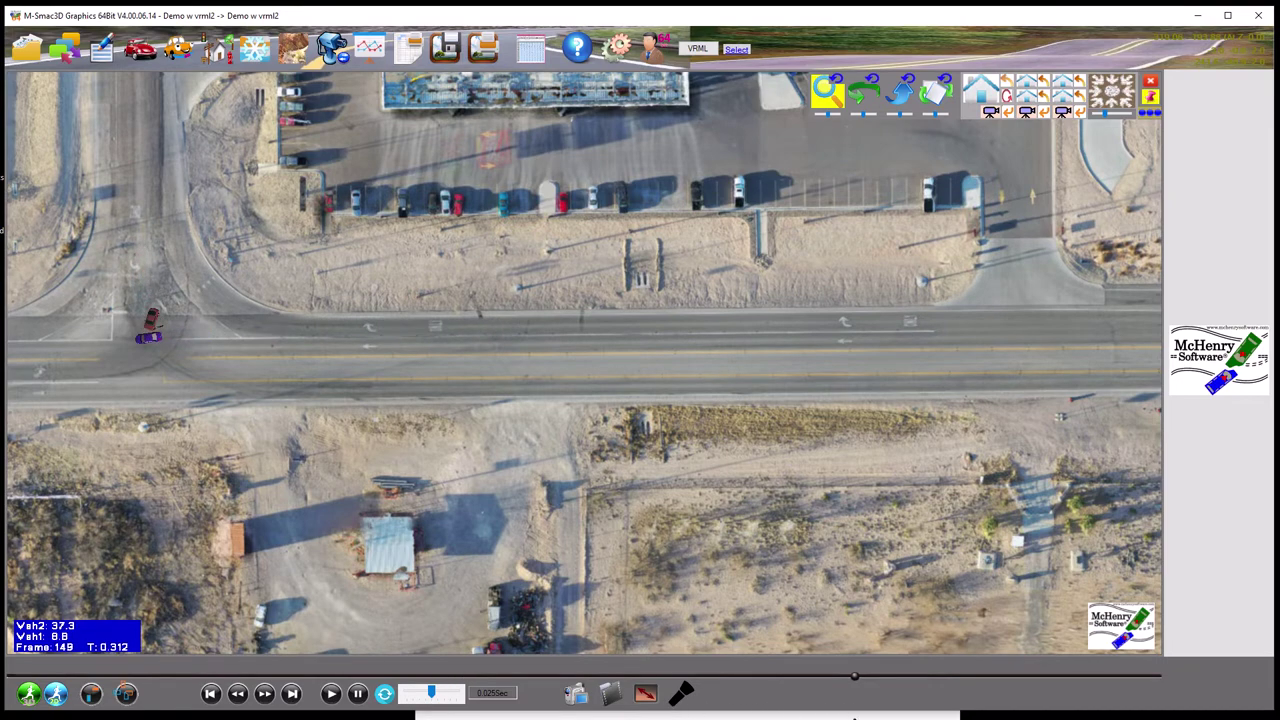
click(621, 47)
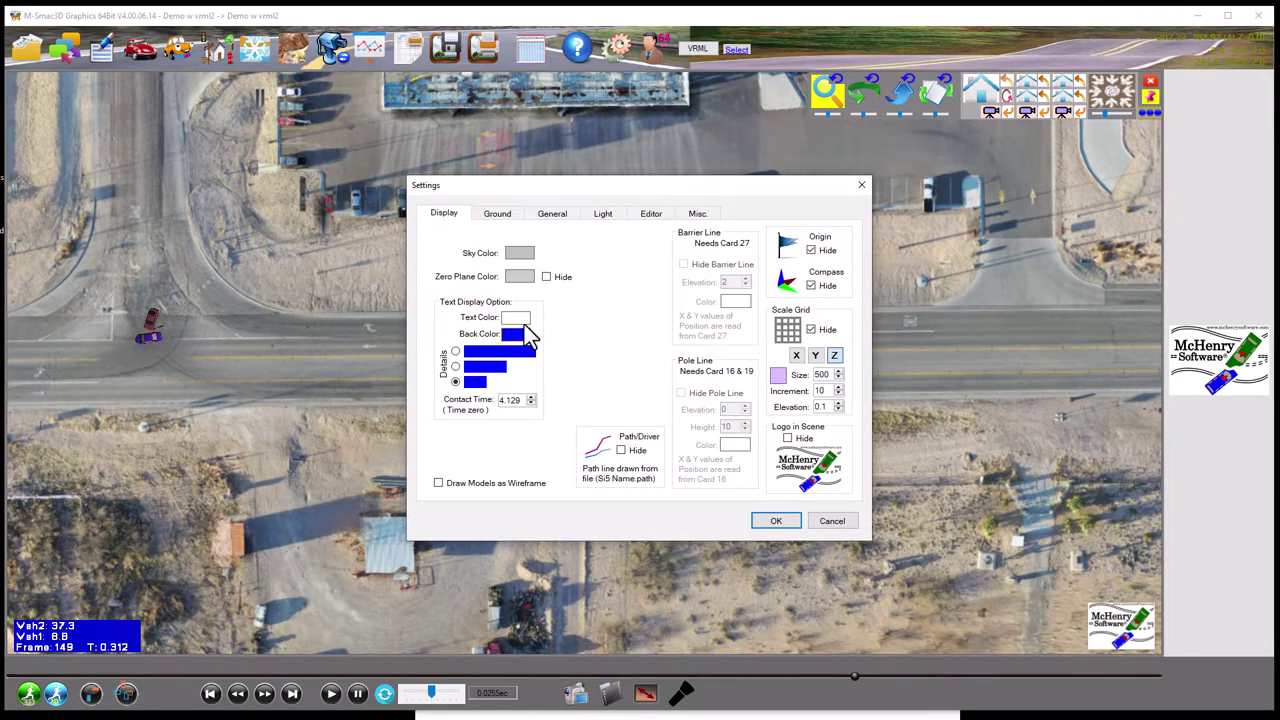
click(825, 521)
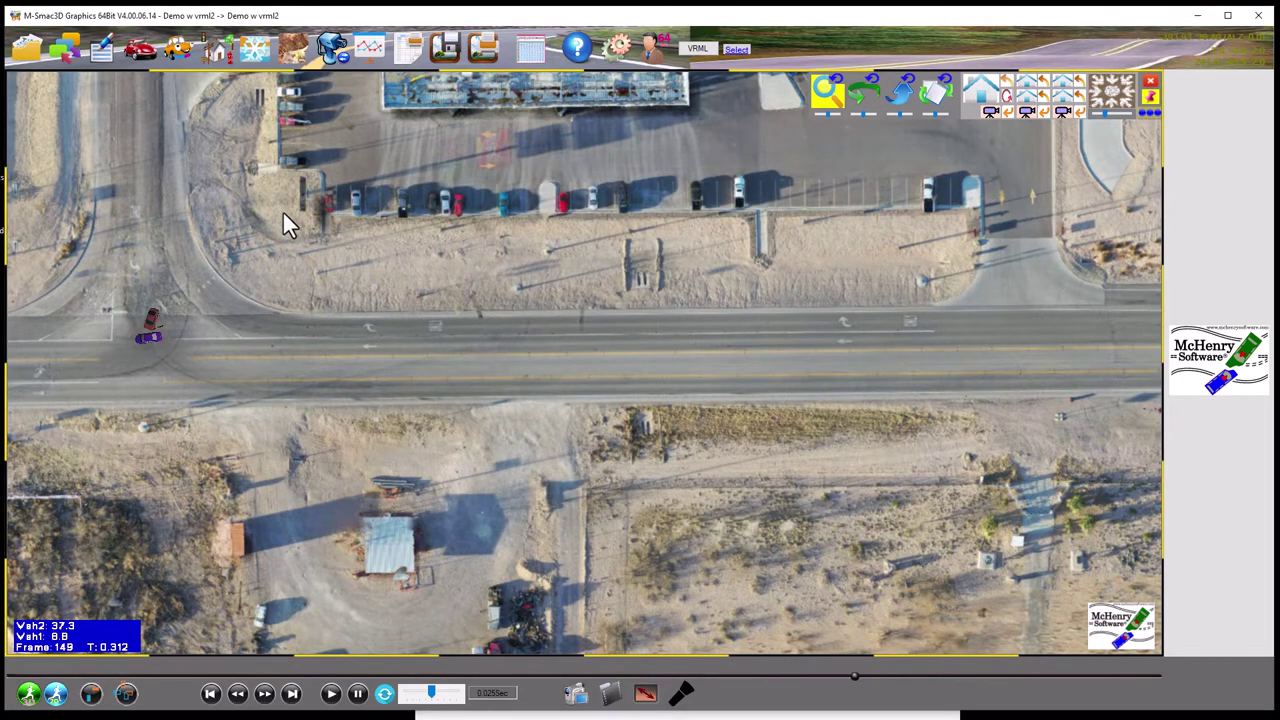
Load the VRML scene Scene_V5 scene.wrl from the Vrml Demo1 folder
click(697, 49)
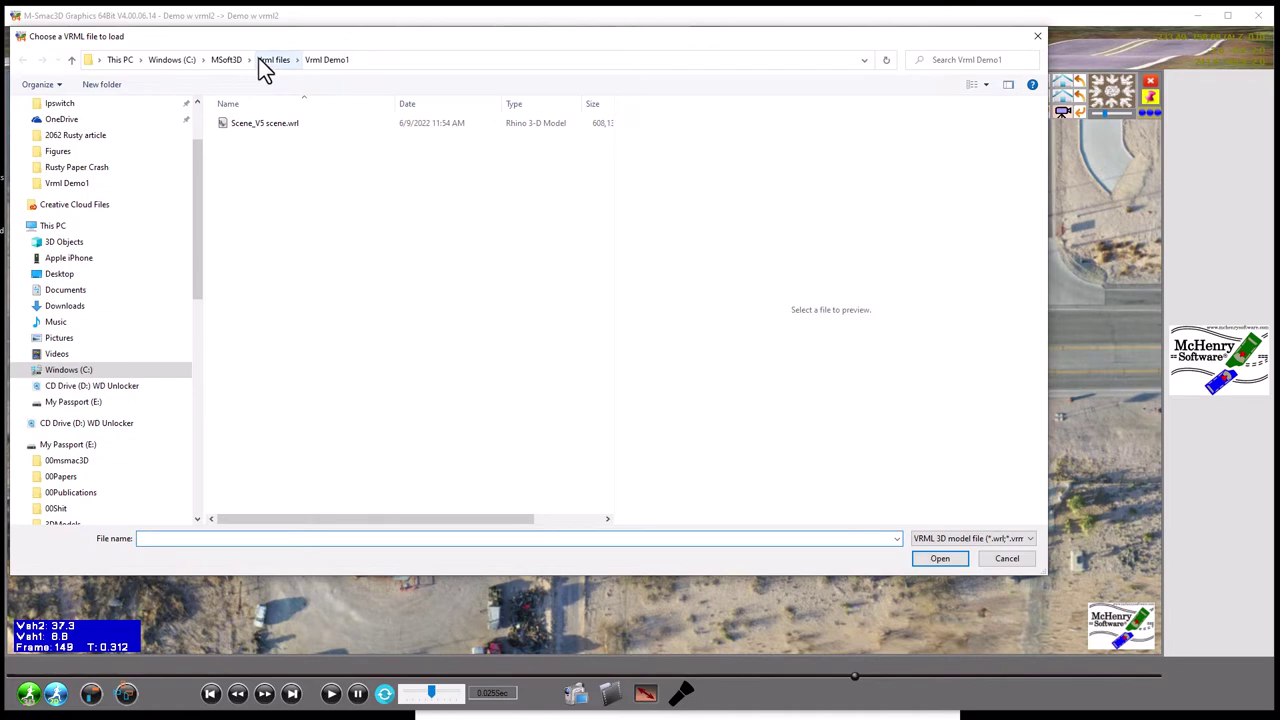
click(266, 125)
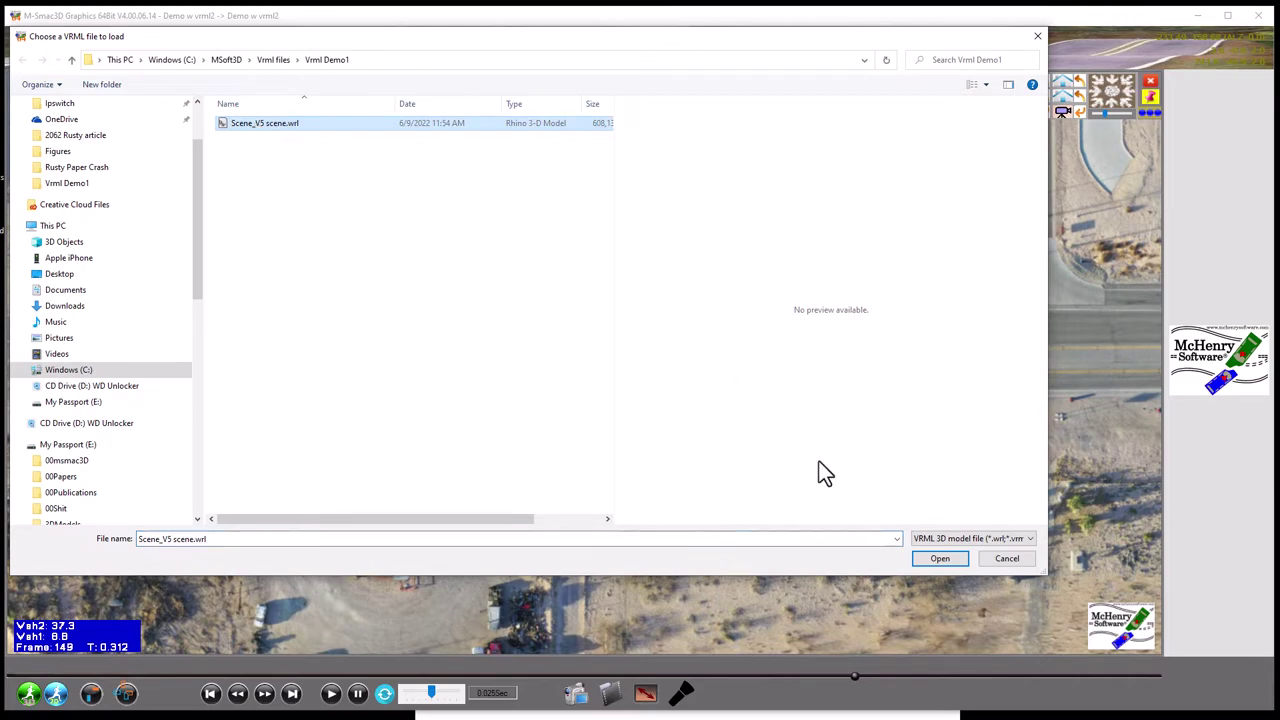
click(938, 558)
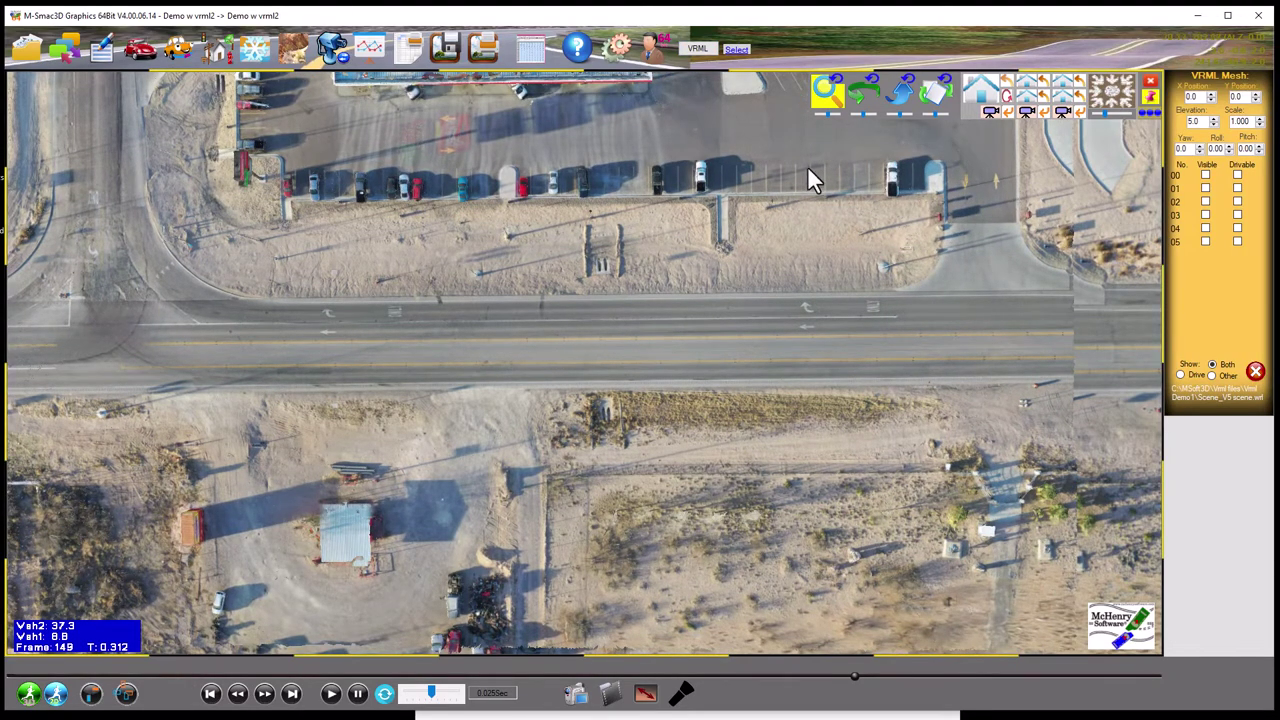
Examine the loaded VRML scene from oblique and ground-level views, around the roadside, the intersection and the vehicles
click(1030, 90)
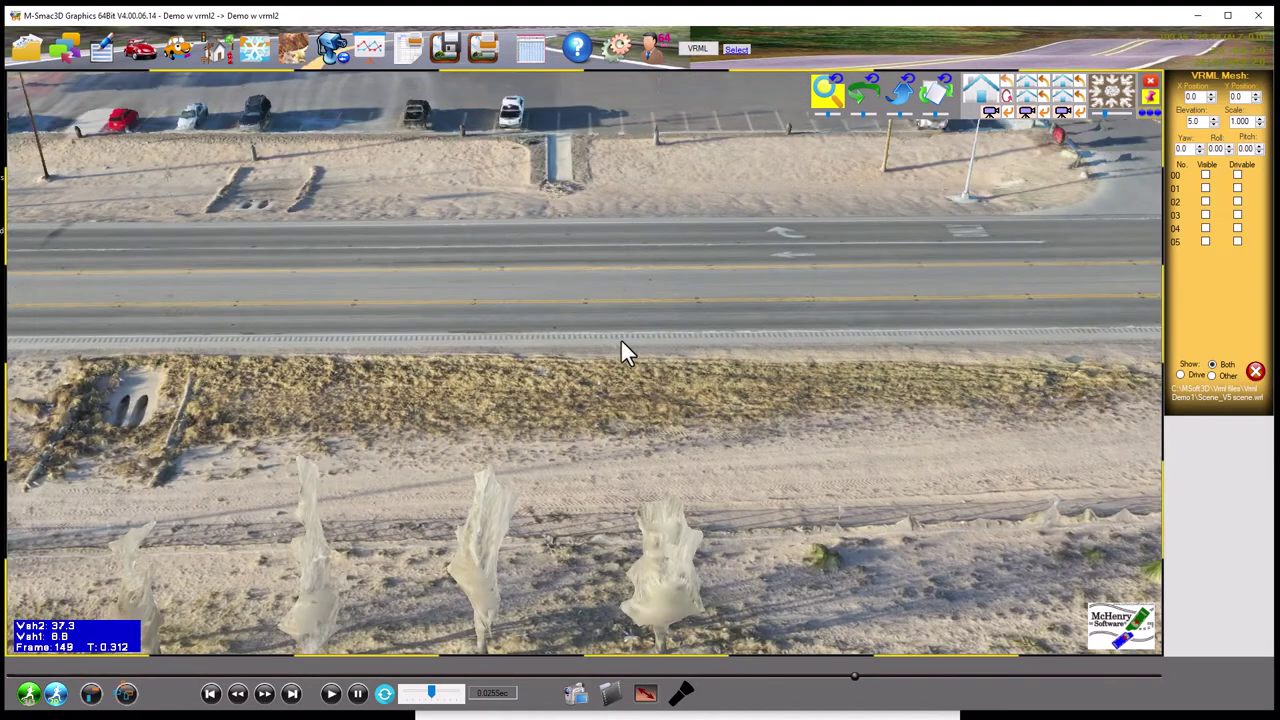
scroll(600, 346, up, 2)
scroll(600, 360, down, 3)
click(895, 92)
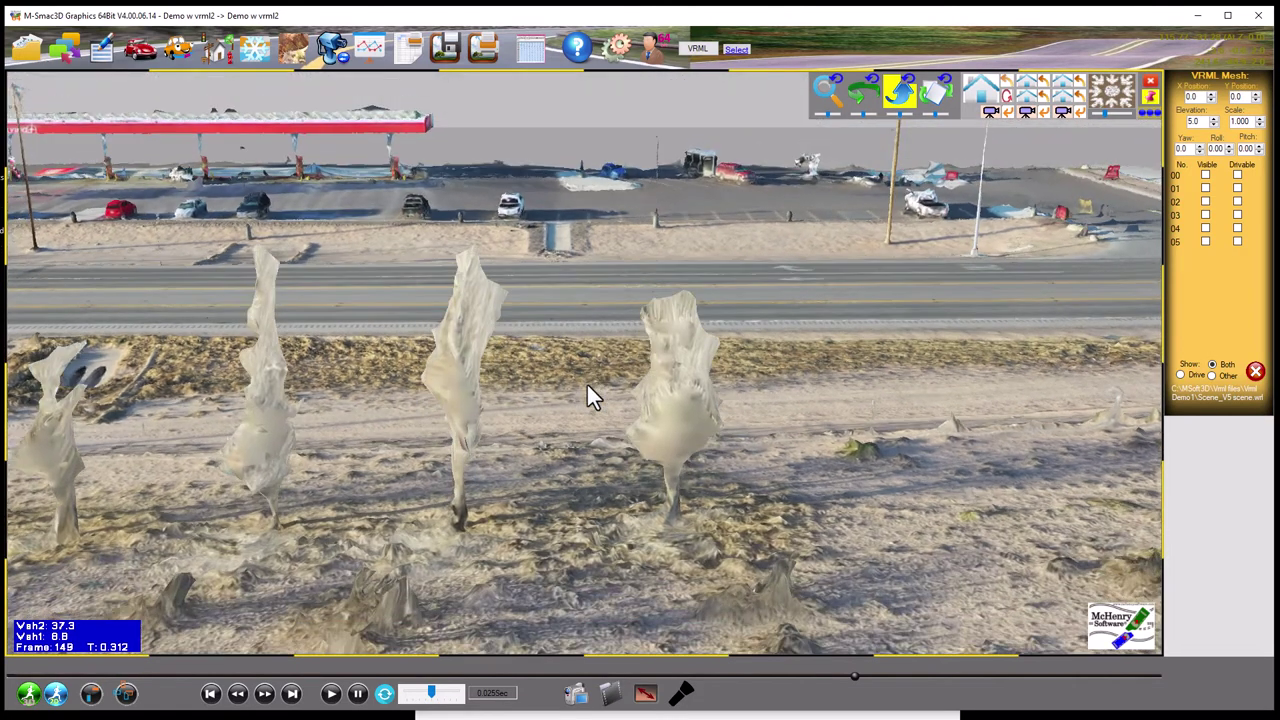
drag(586, 382, 776, 372)
drag(734, 292, 445, 408)
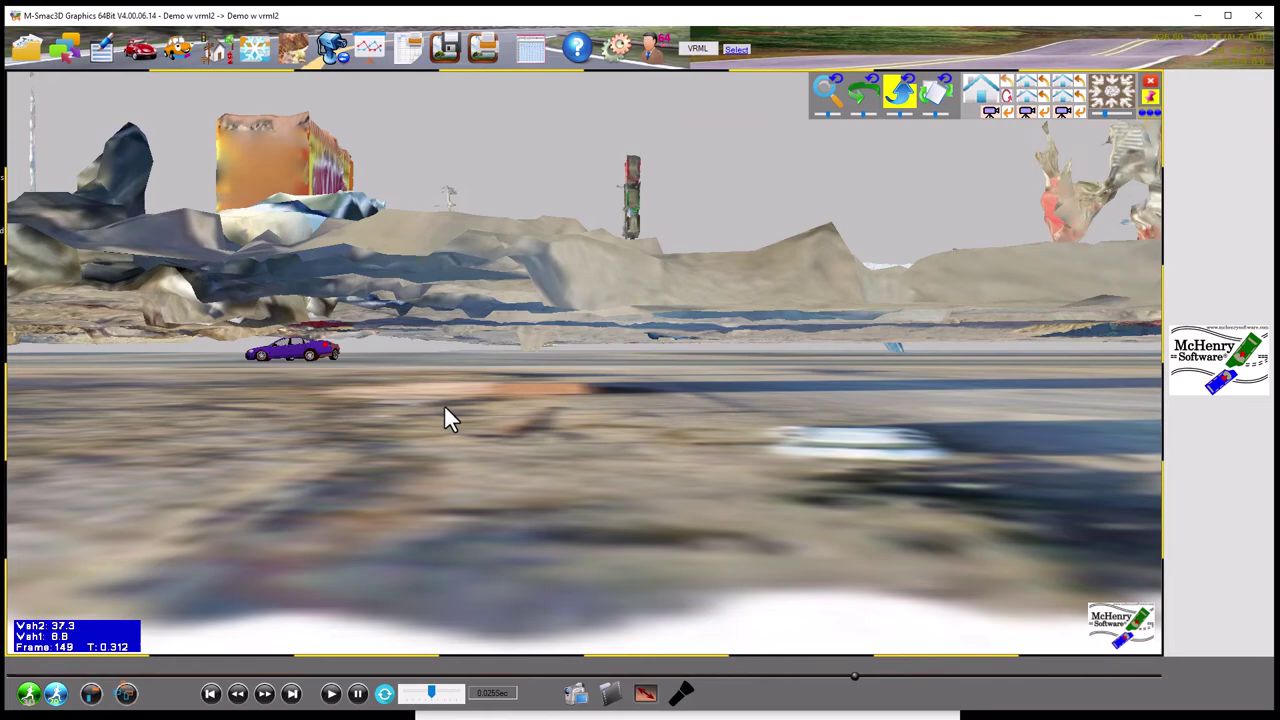
drag(444, 407, 694, 428)
click(871, 300)
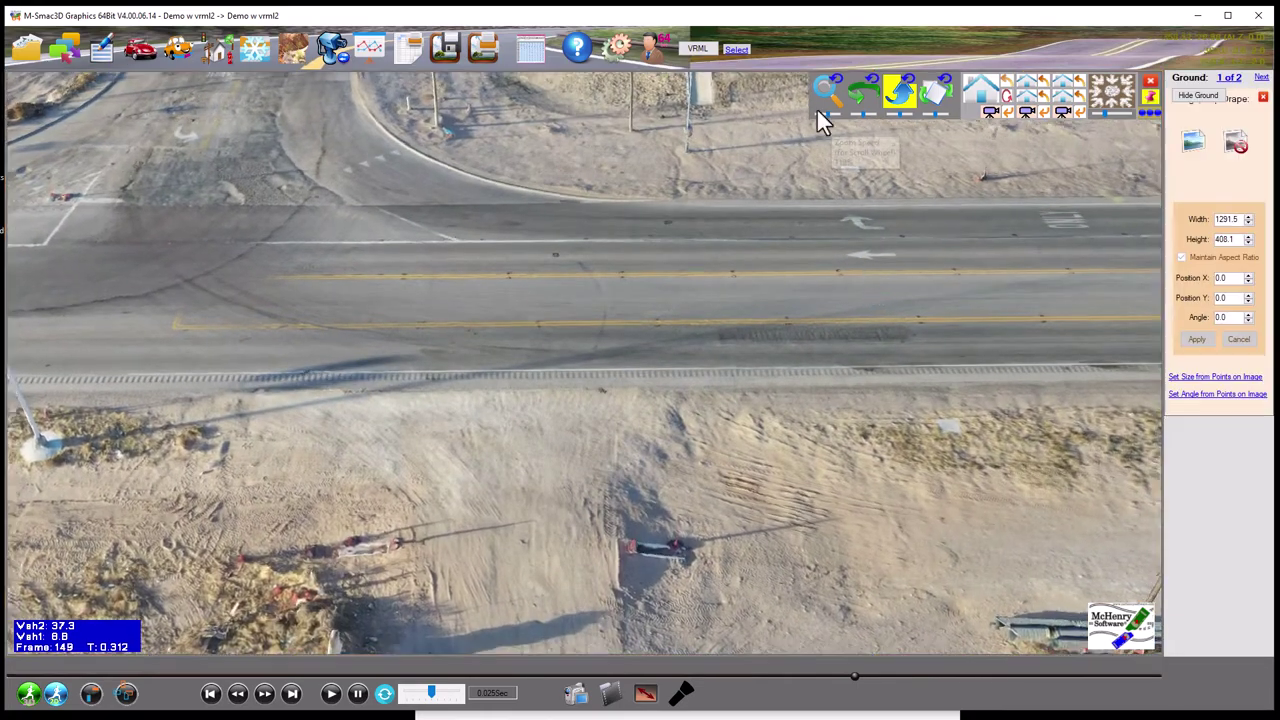
click(822, 95)
drag(777, 266, 338, 378)
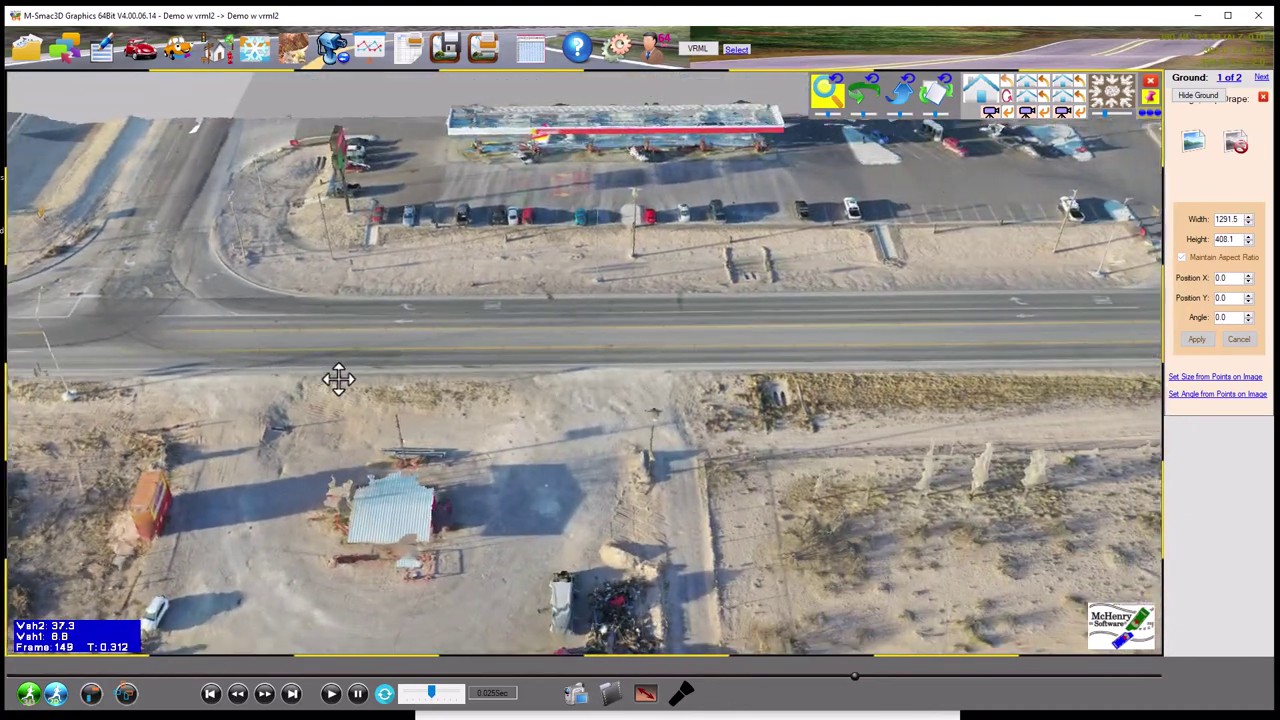
click(1031, 225)
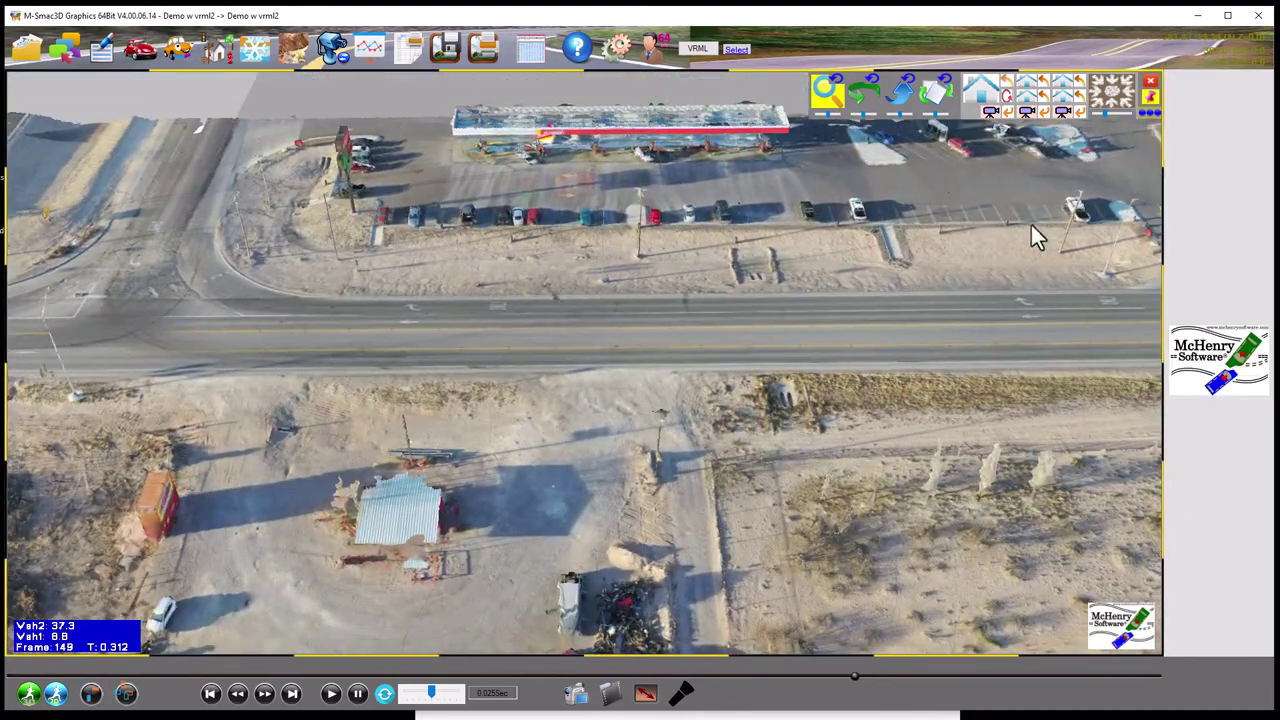
Return the simulation to the first frame, test VRML mesh elevations down to -5.0, and set the mesh elevation to 3.0
click(210, 694)
click(788, 242)
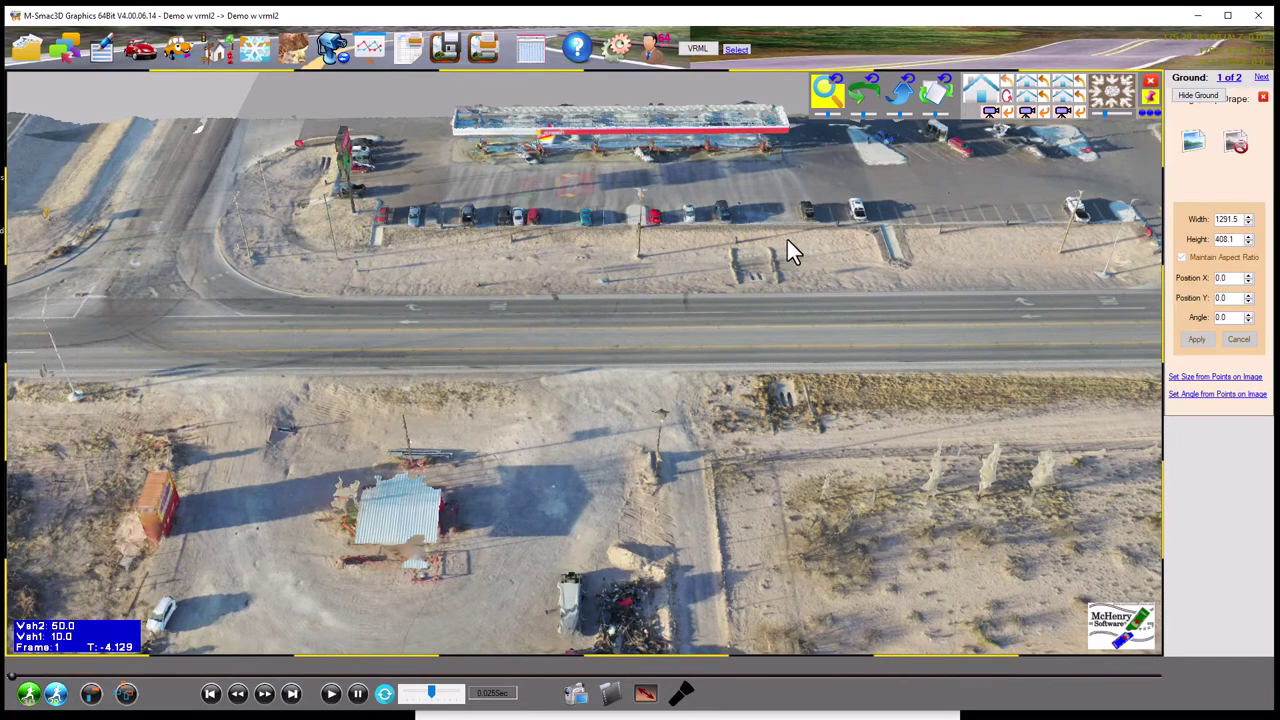
click(737, 50)
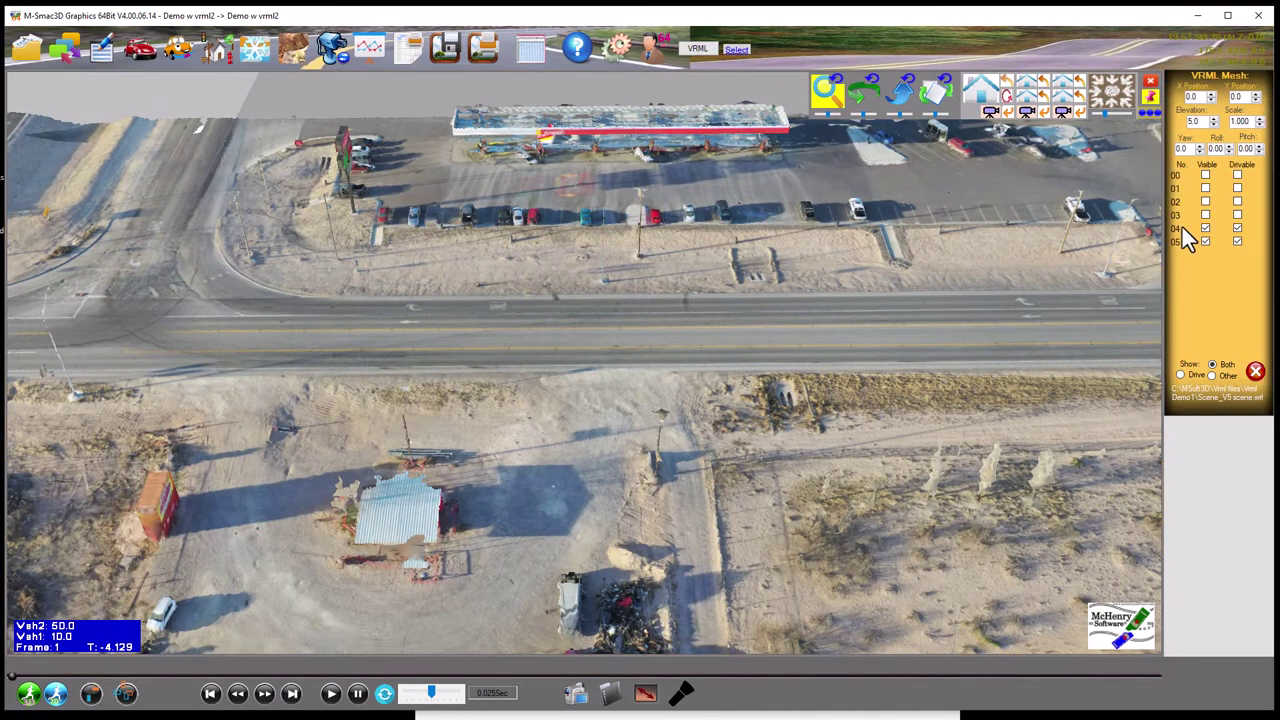
click(1212, 124)
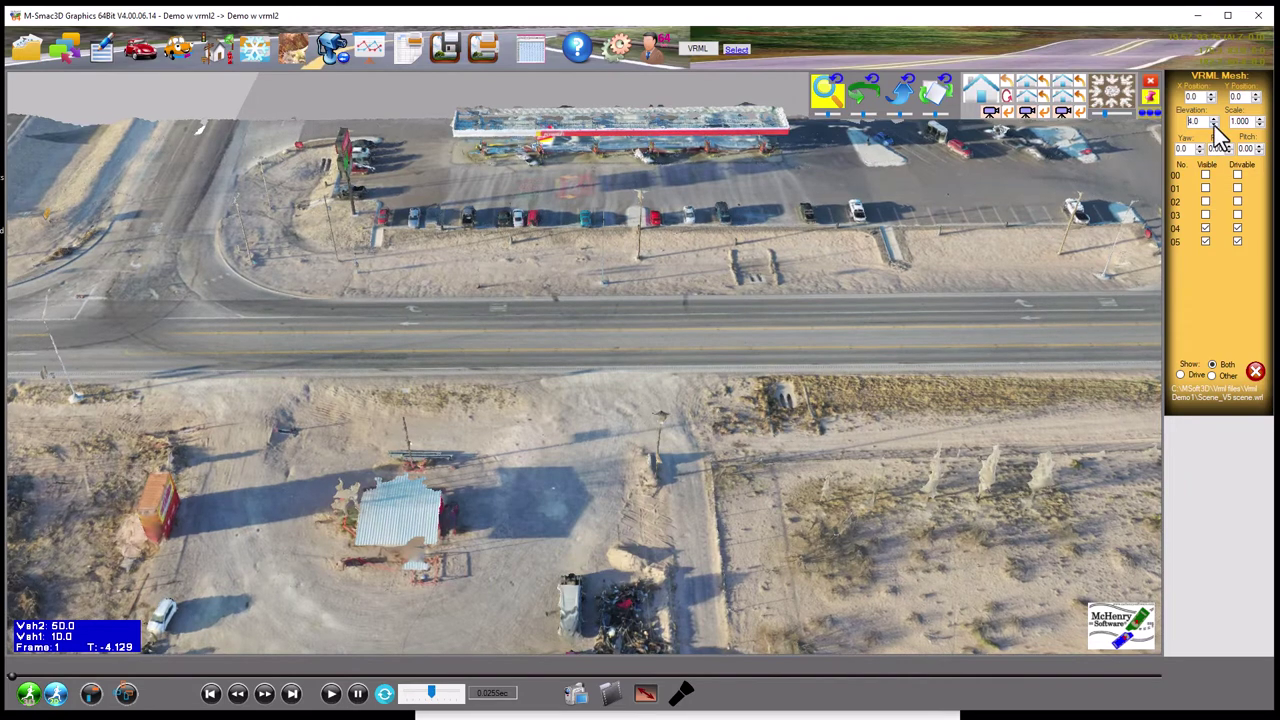
click(1212, 124)
click(1212, 124)
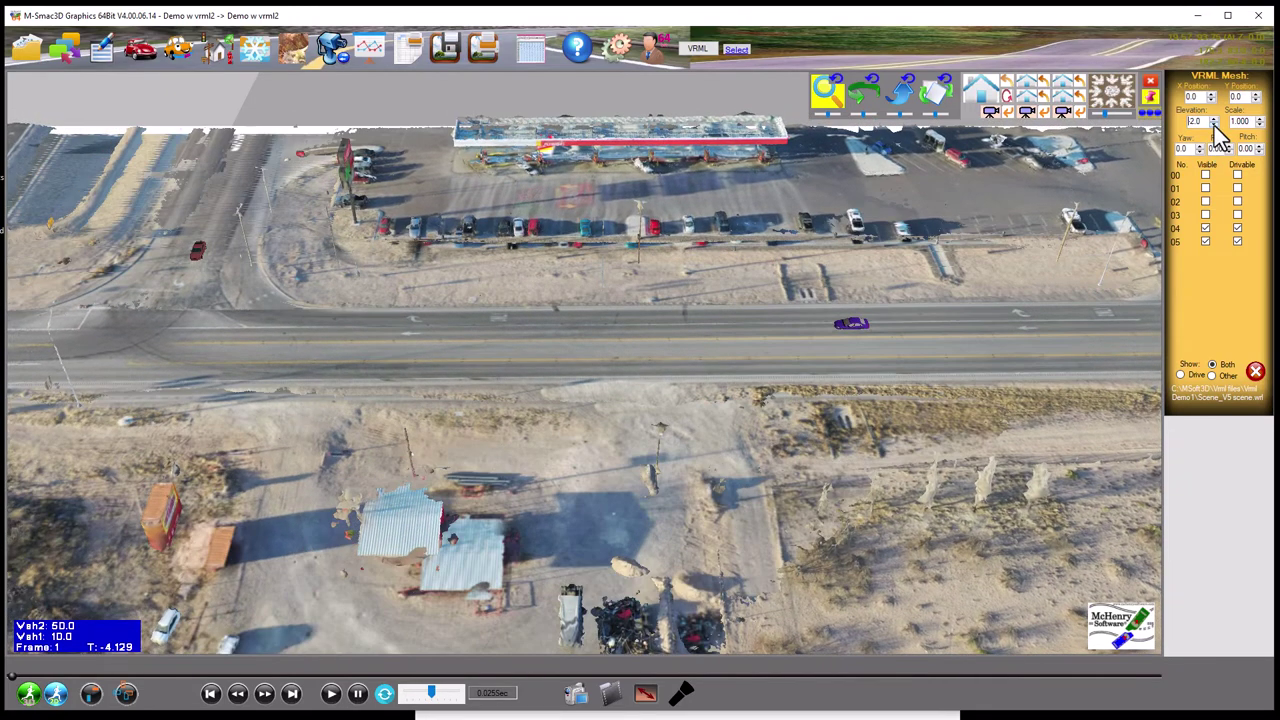
click(1214, 122)
click(1214, 122)
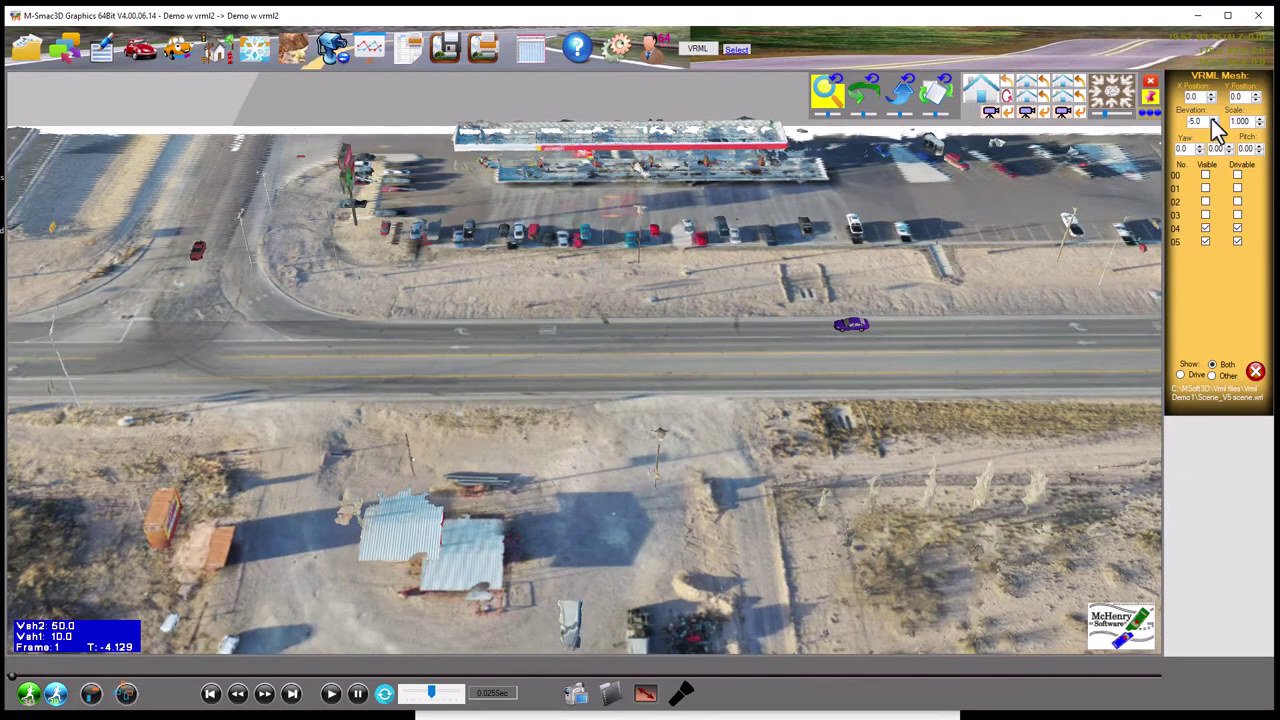
click(1212, 124)
click(1212, 124)
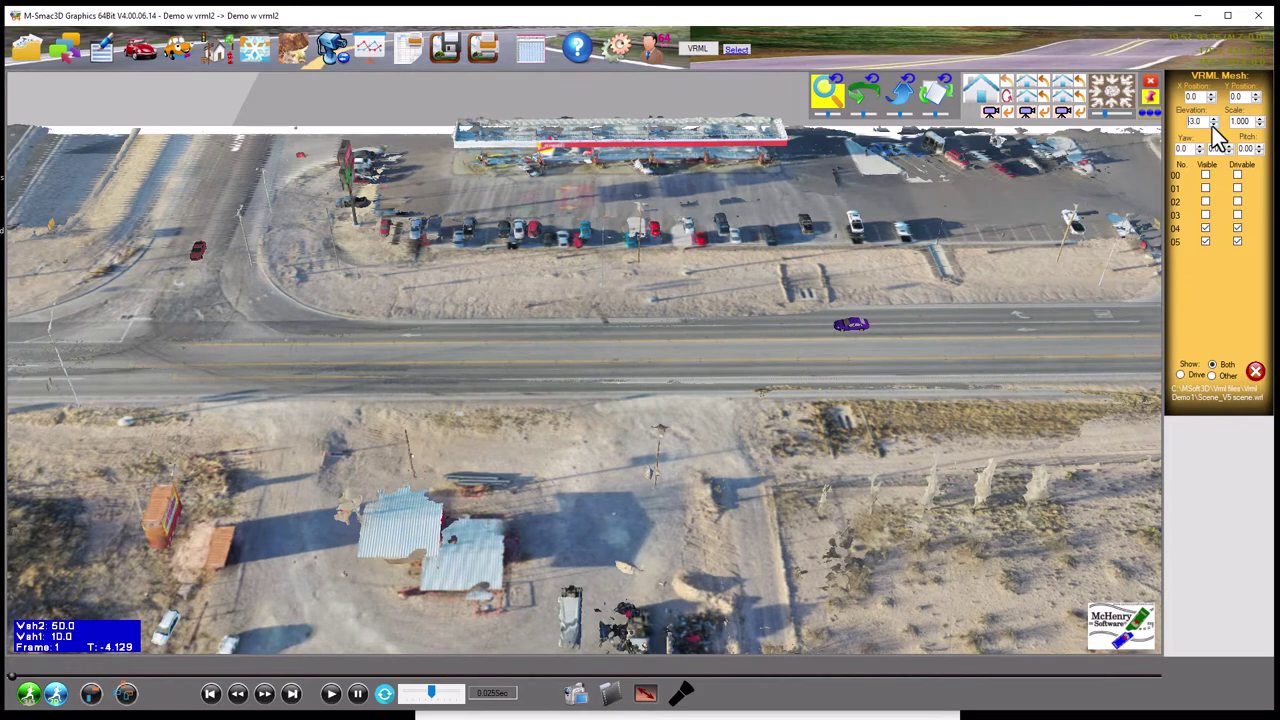
click(1213, 121)
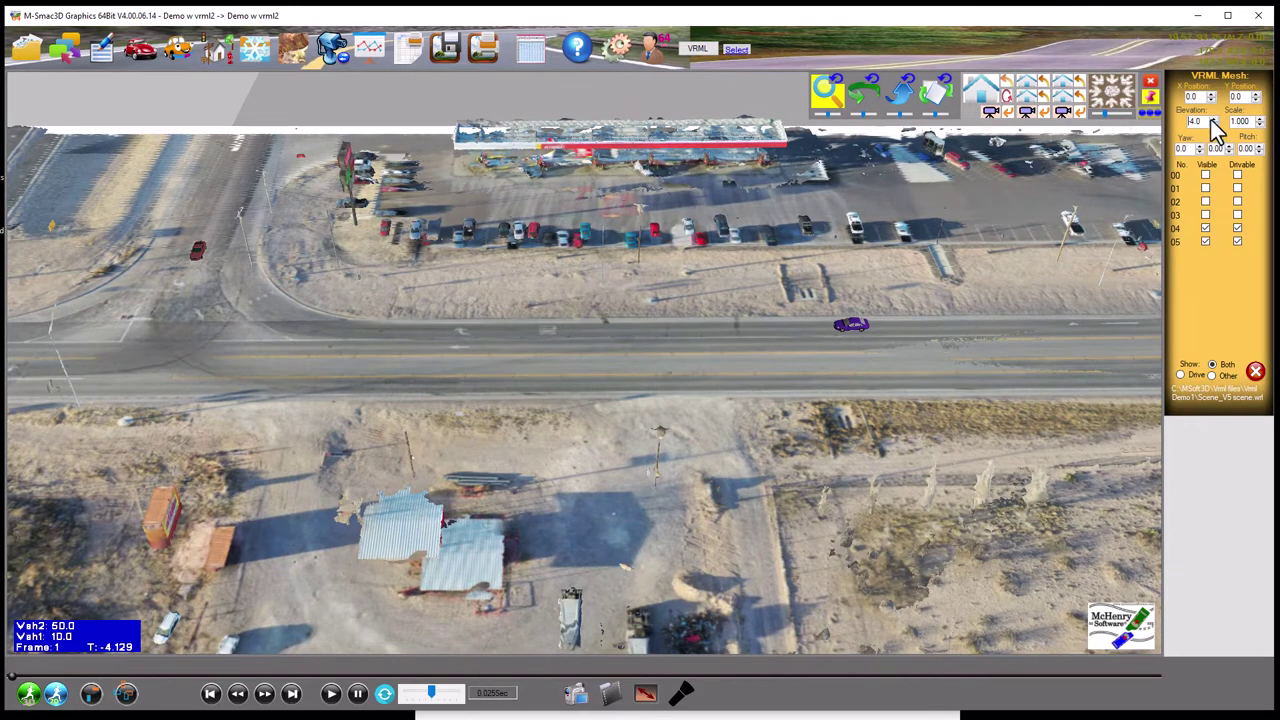
click(1213, 123)
click(1213, 123)
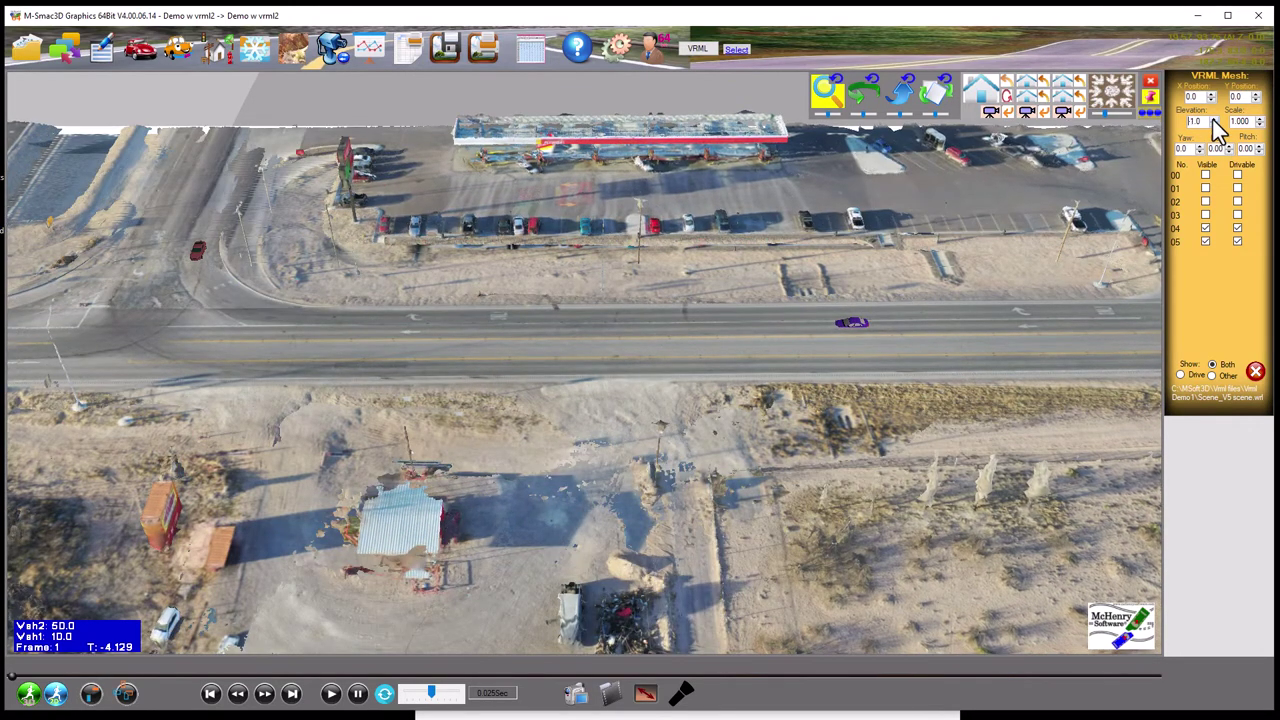
click(1213, 120)
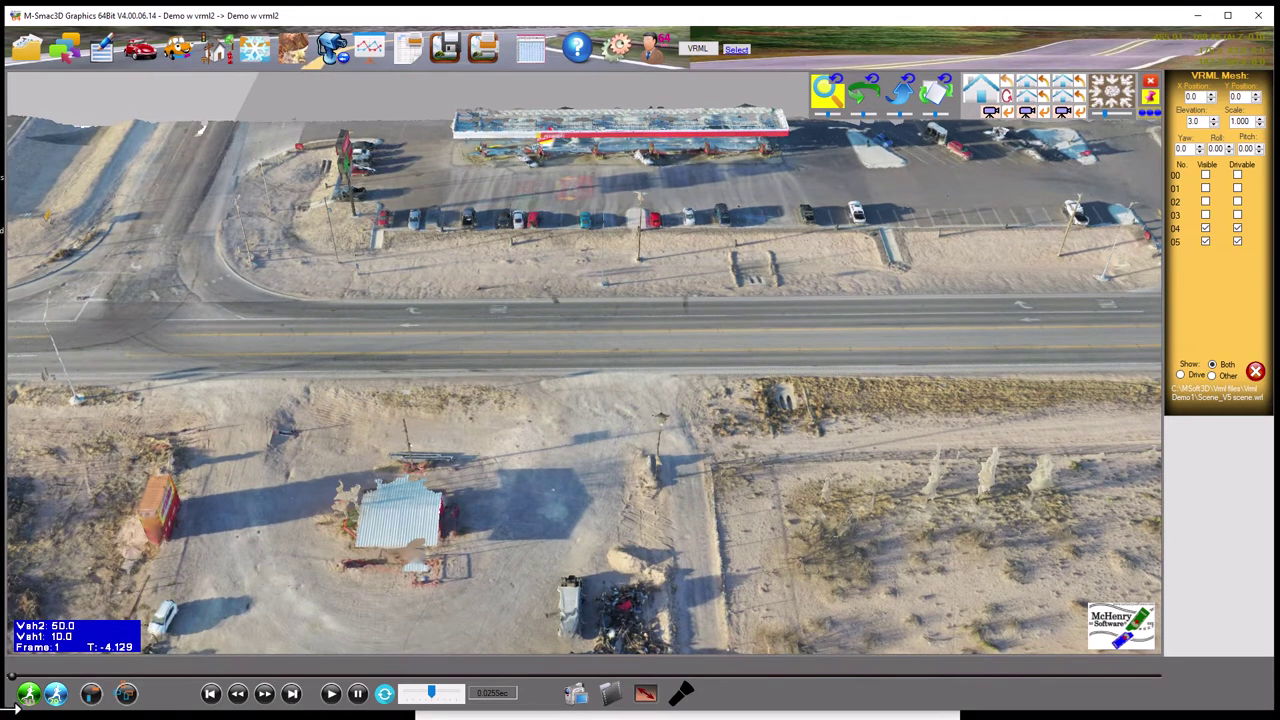
Rerun the simulation on the adjusted VRML mesh and inspect both vehicles' starting positions near the intersection
click(28, 694)
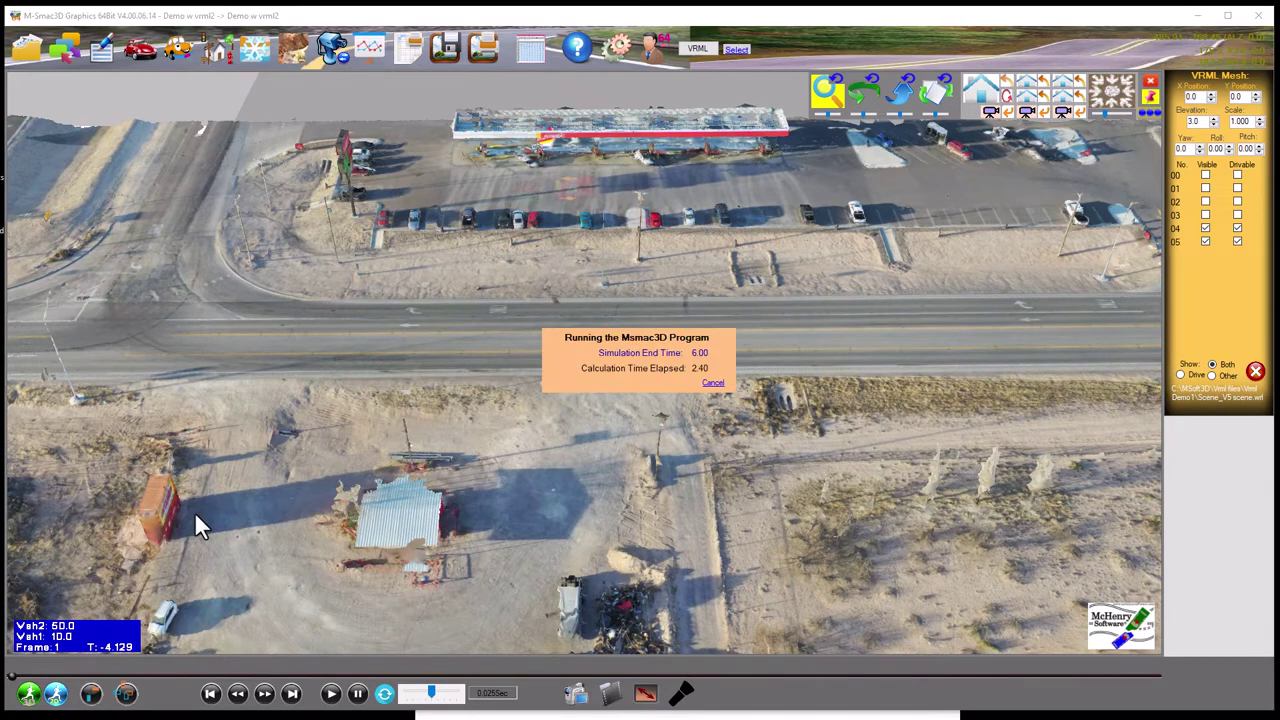
click(440, 357)
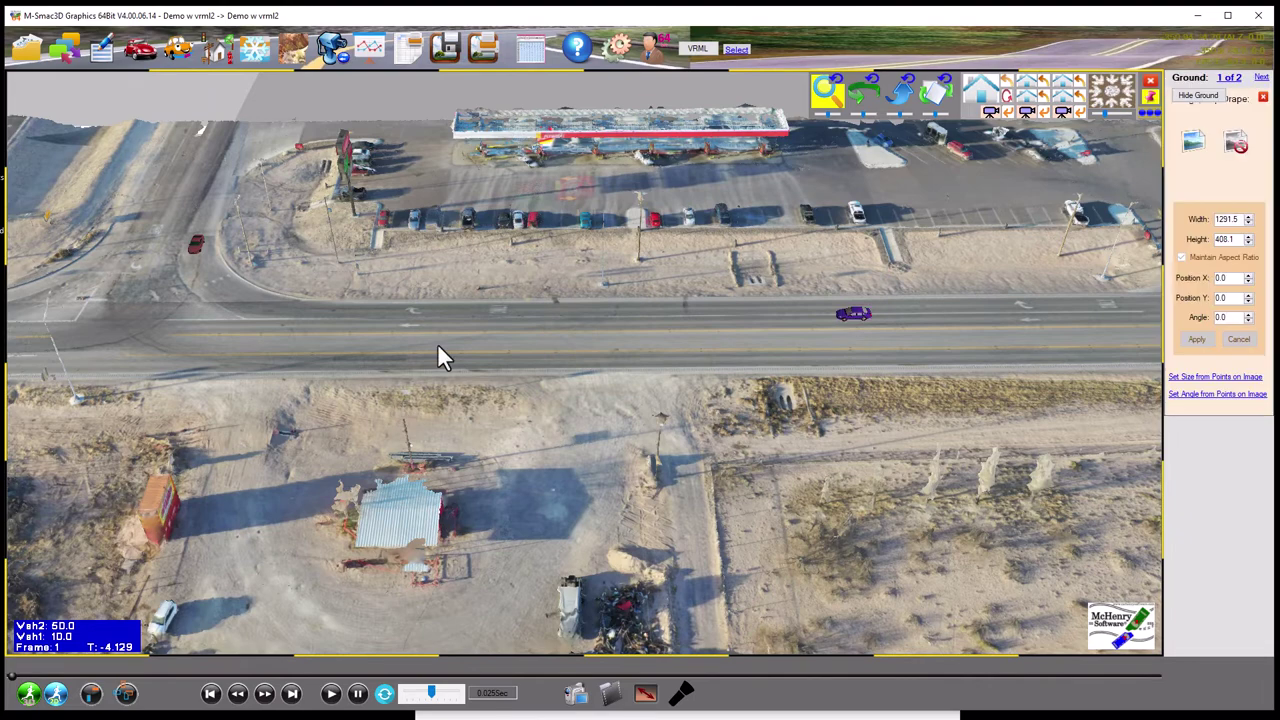
drag(263, 343, 597, 417)
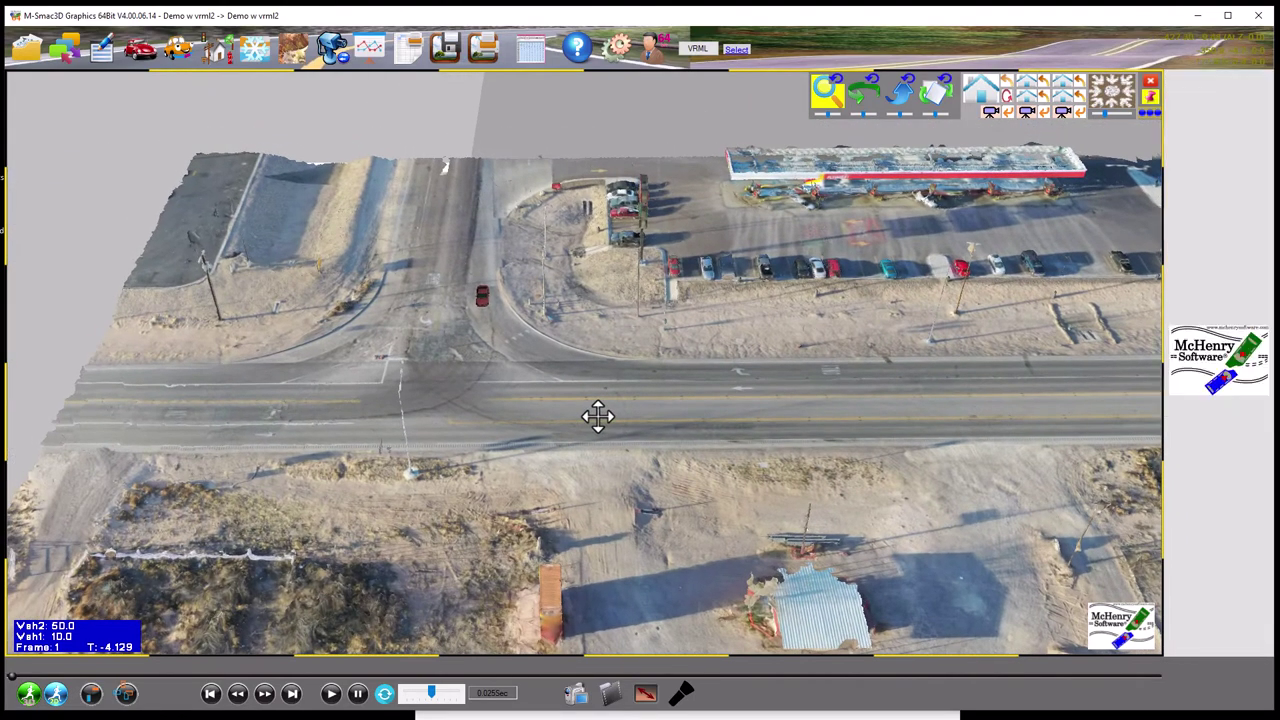
drag(477, 355, 307, 305)
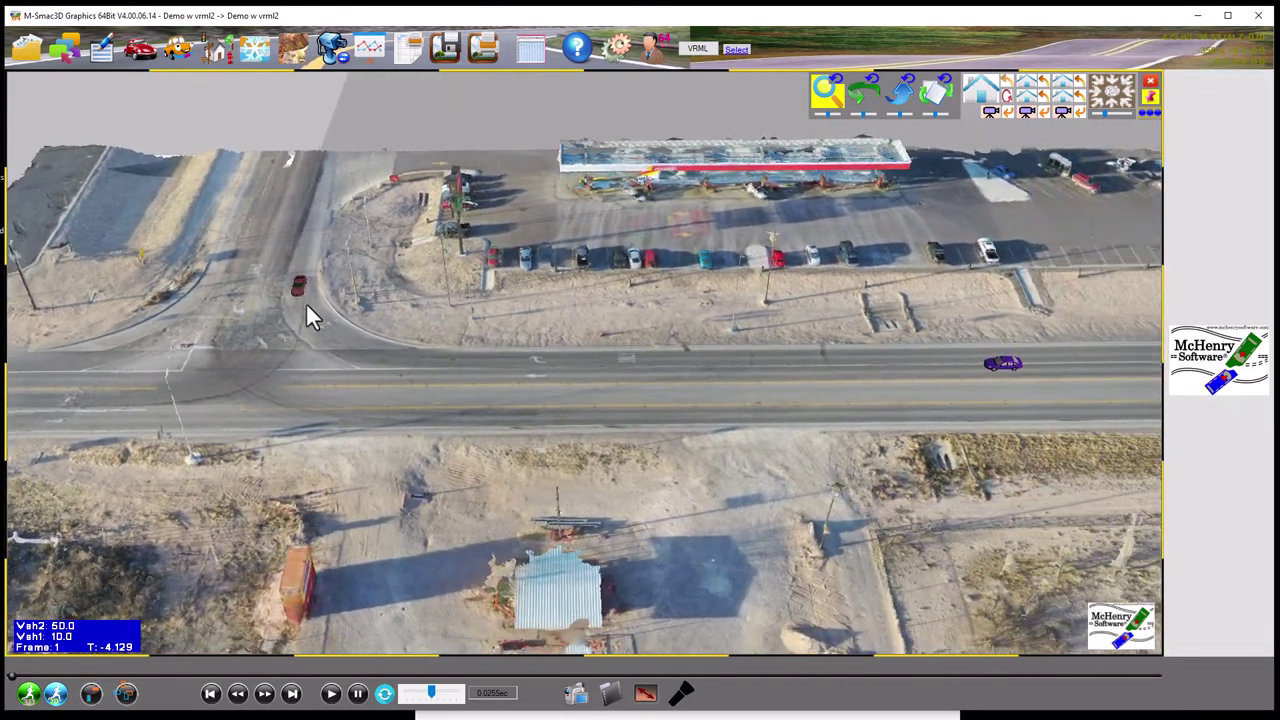
Shift the VRML mesh along the X axis to an X position of 23.0
click(736, 50)
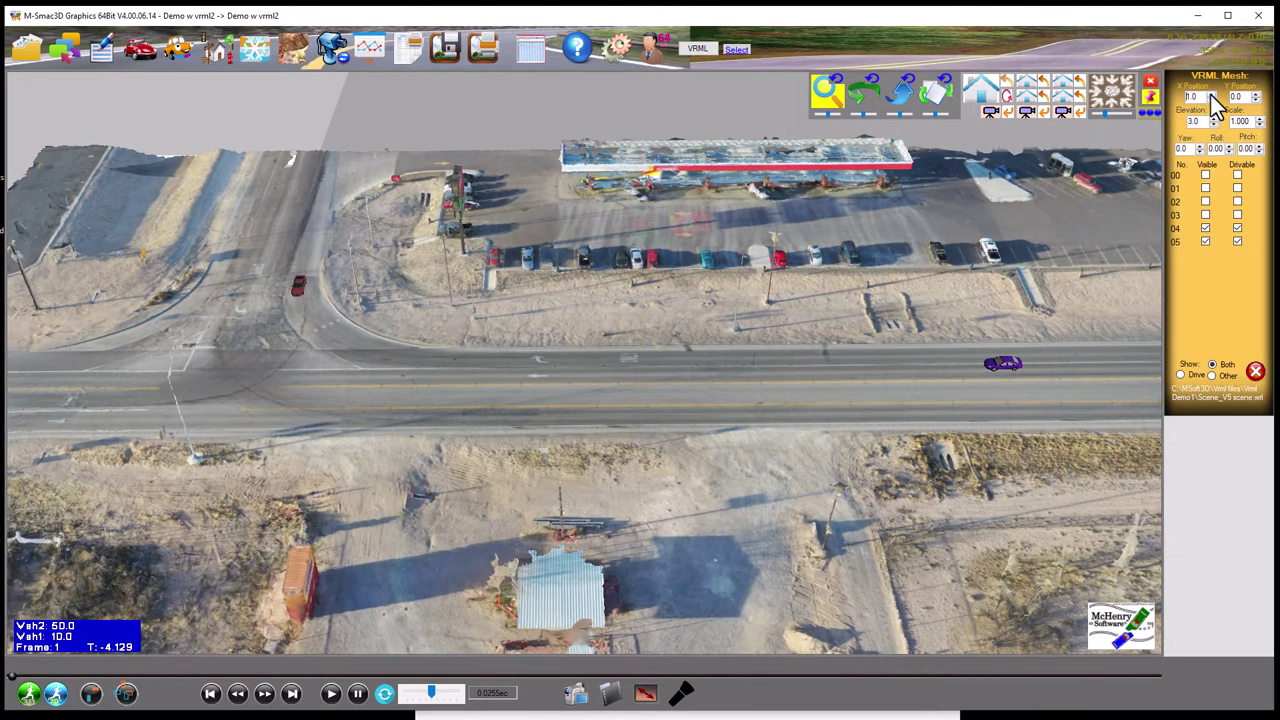
click(1210, 95)
click(1212, 96)
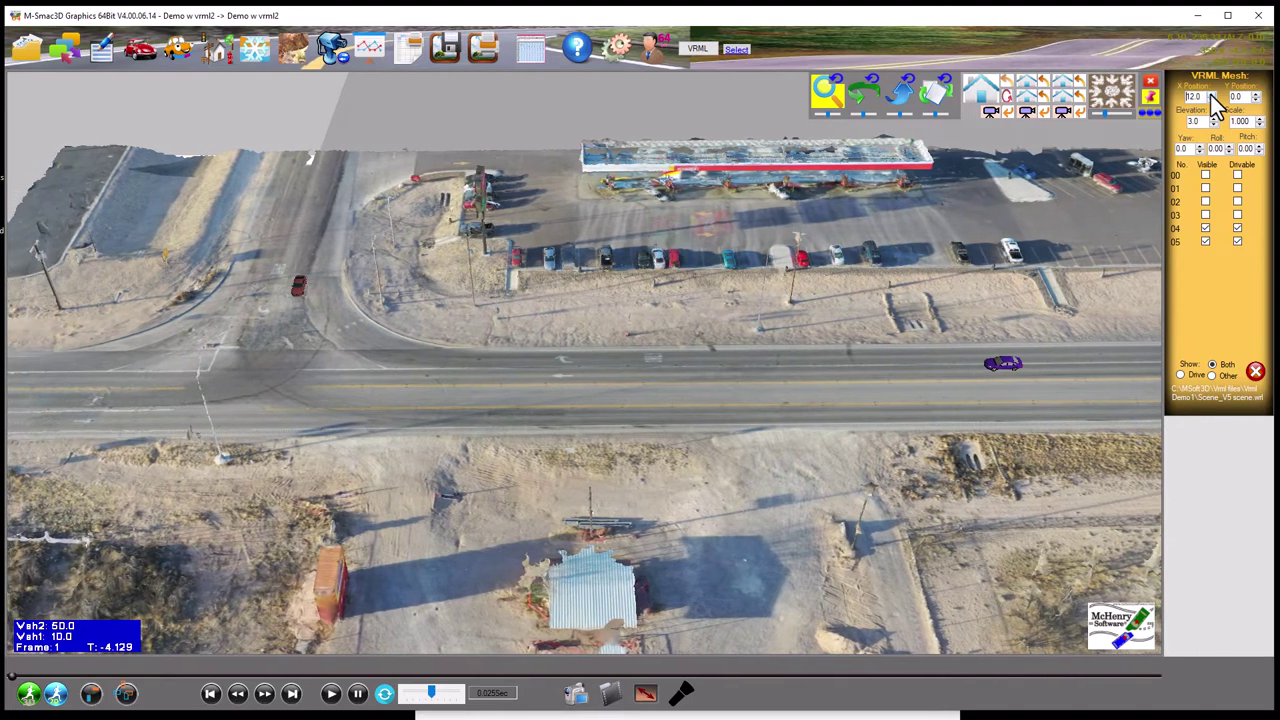
click(1212, 96)
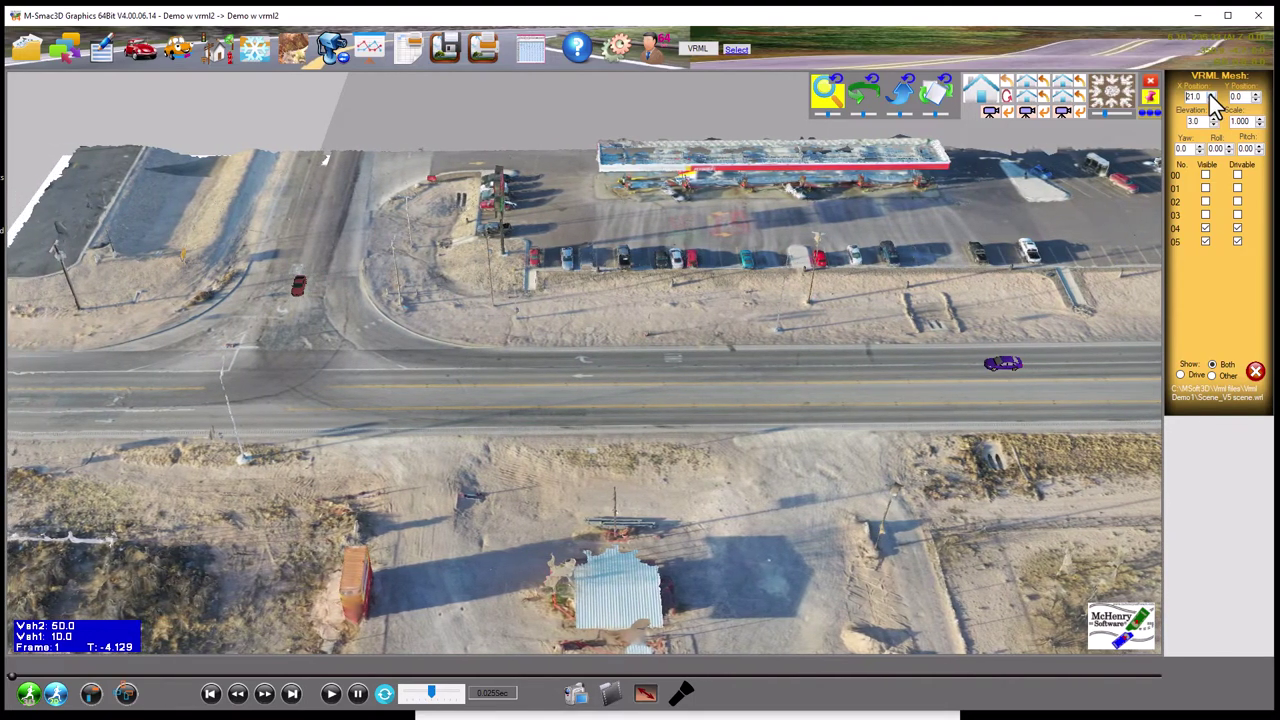
click(1211, 95)
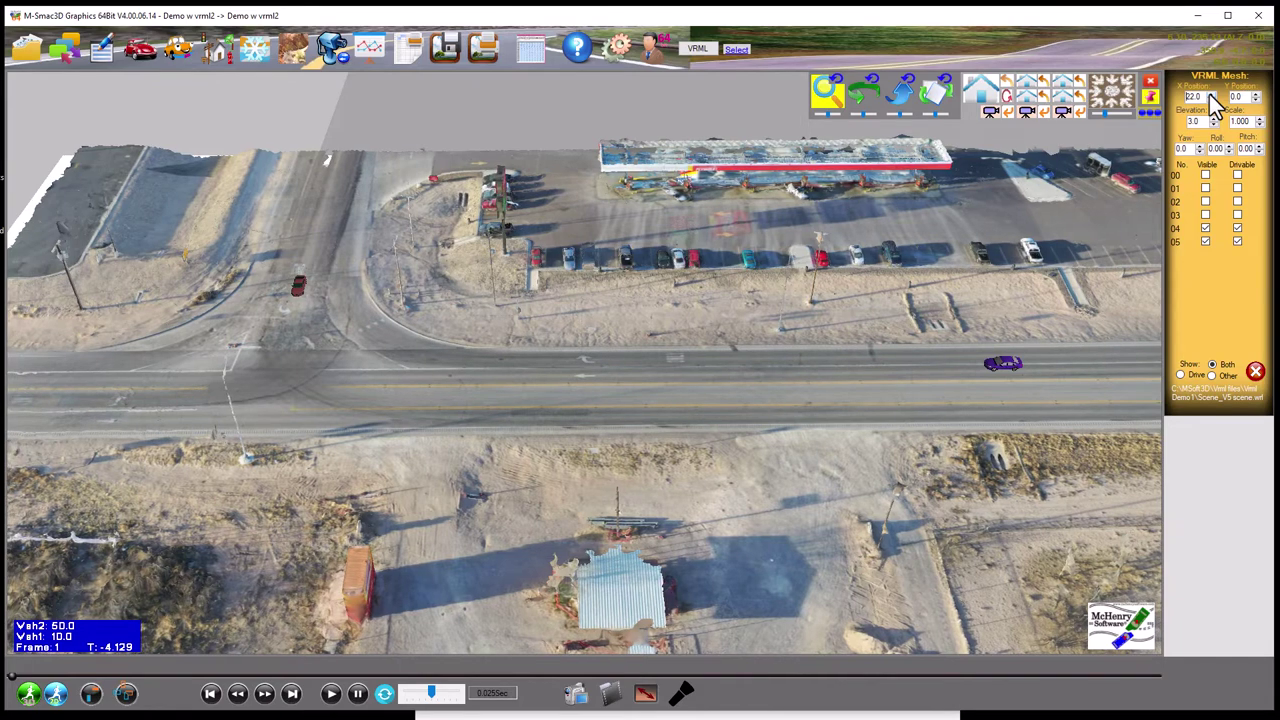
click(1211, 95)
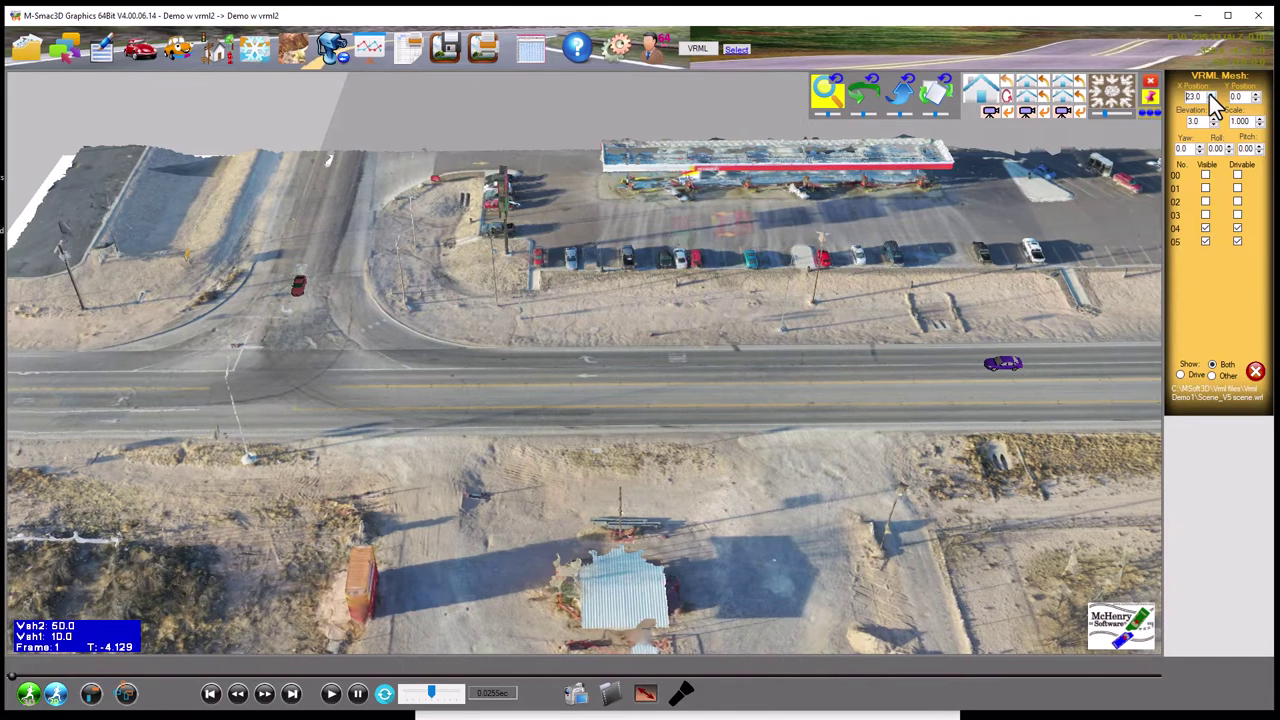
Compare the mesh's Other and Both display options, and view both vehicles on the road from directly above
click(1213, 376)
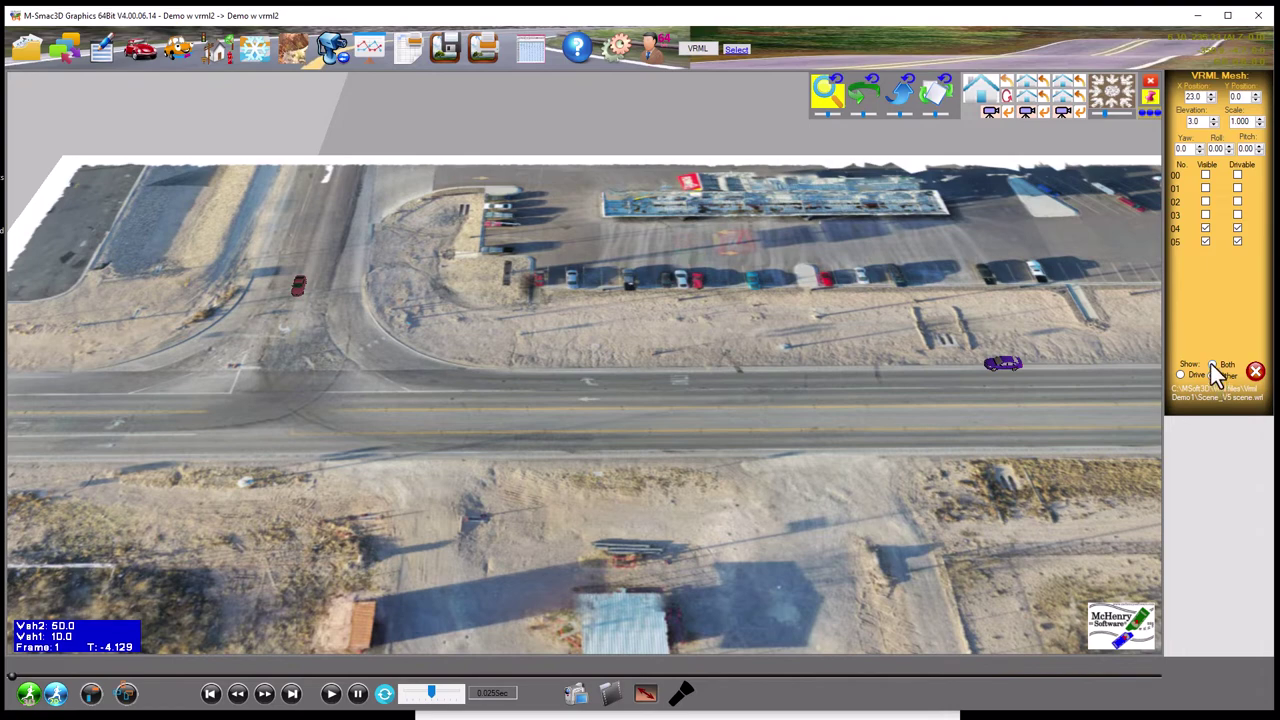
click(1211, 364)
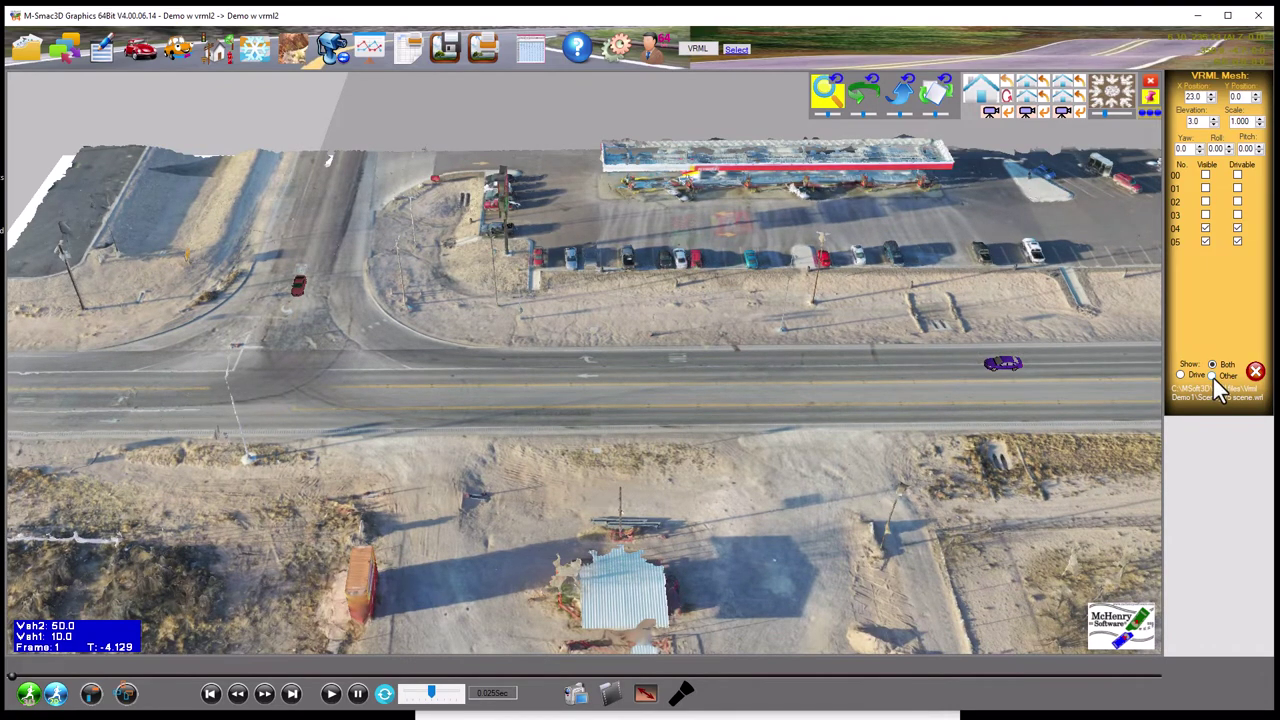
click(988, 100)
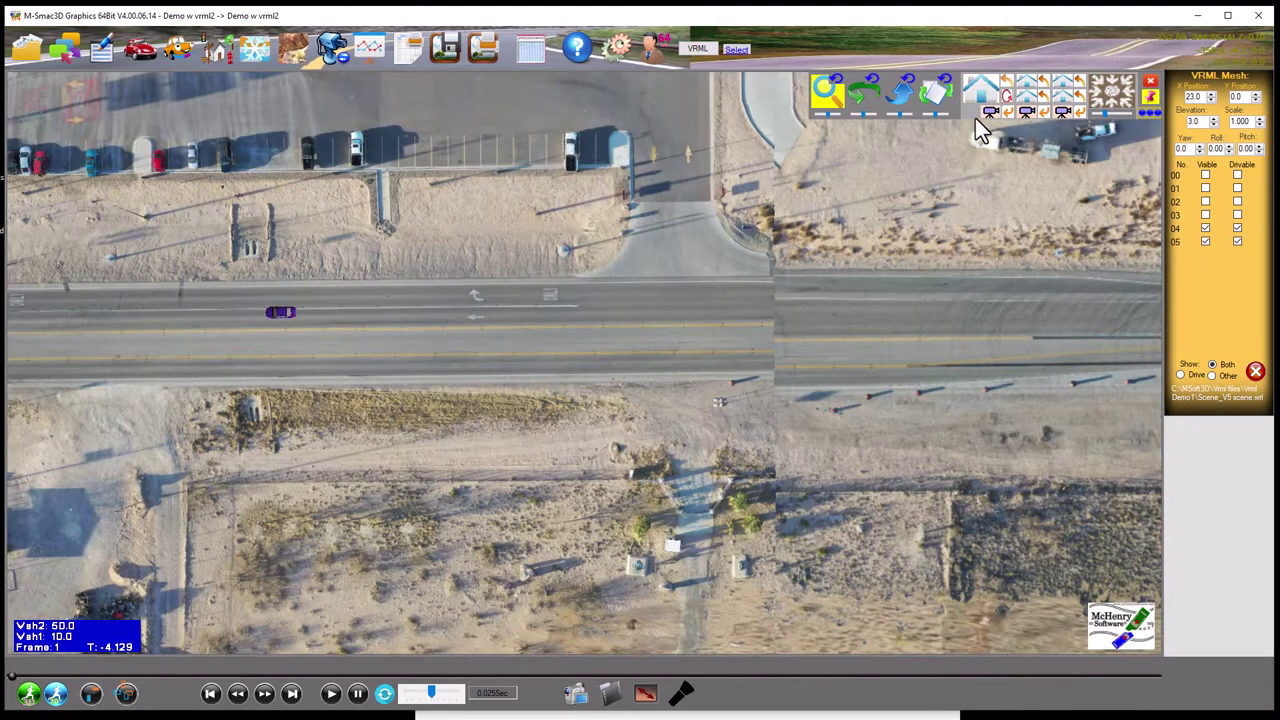
drag(512, 268, 948, 289)
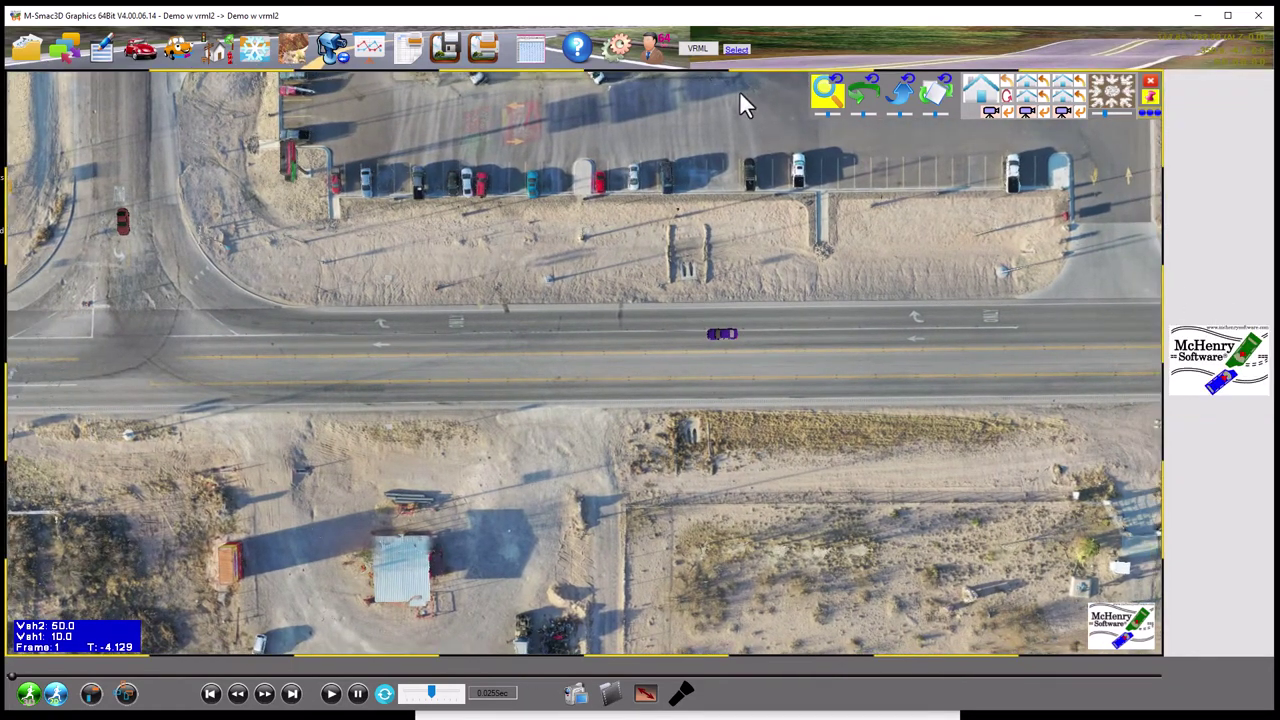
Reopen the VRML mesh settings and compare the Other and Both display options in the overhead view
click(690, 49)
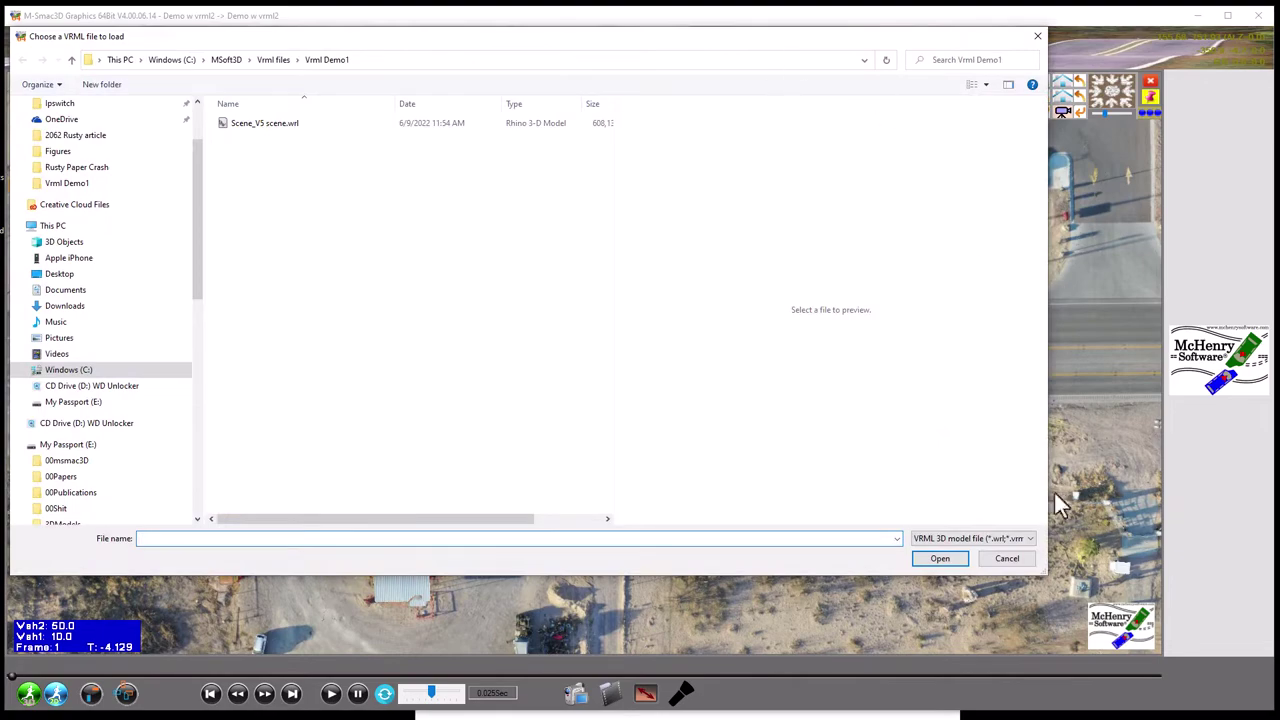
click(999, 559)
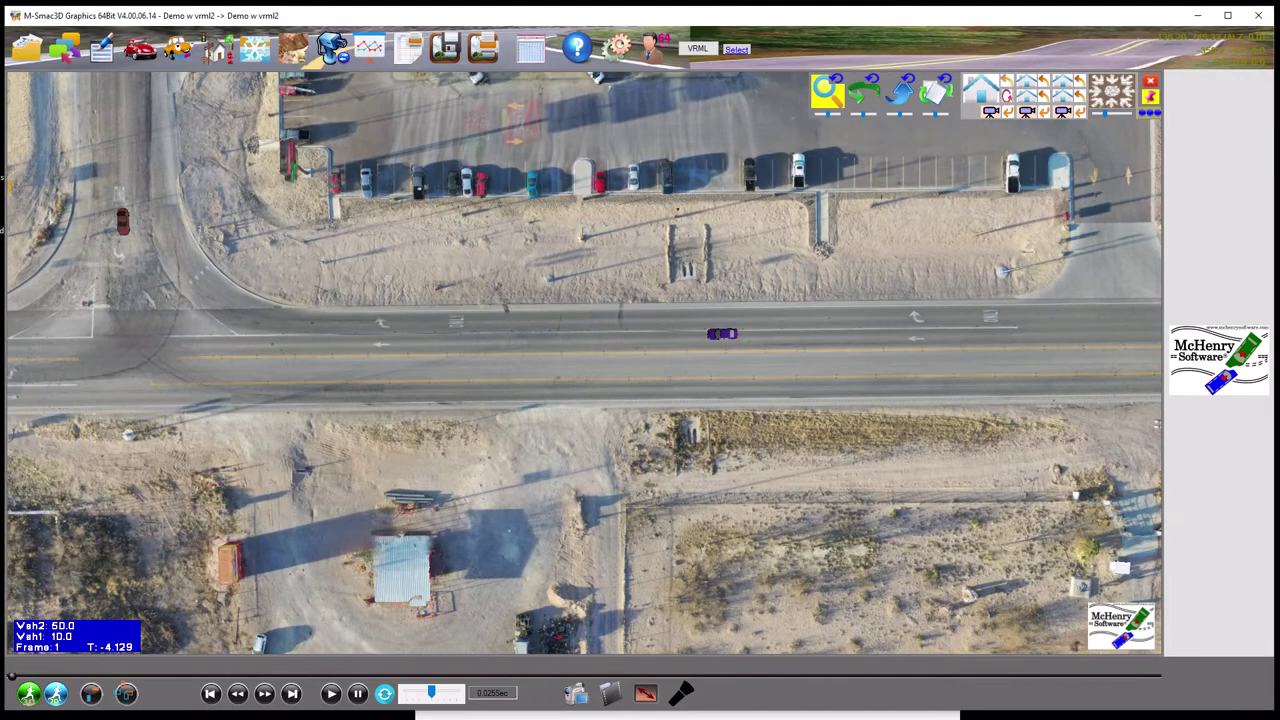
click(736, 49)
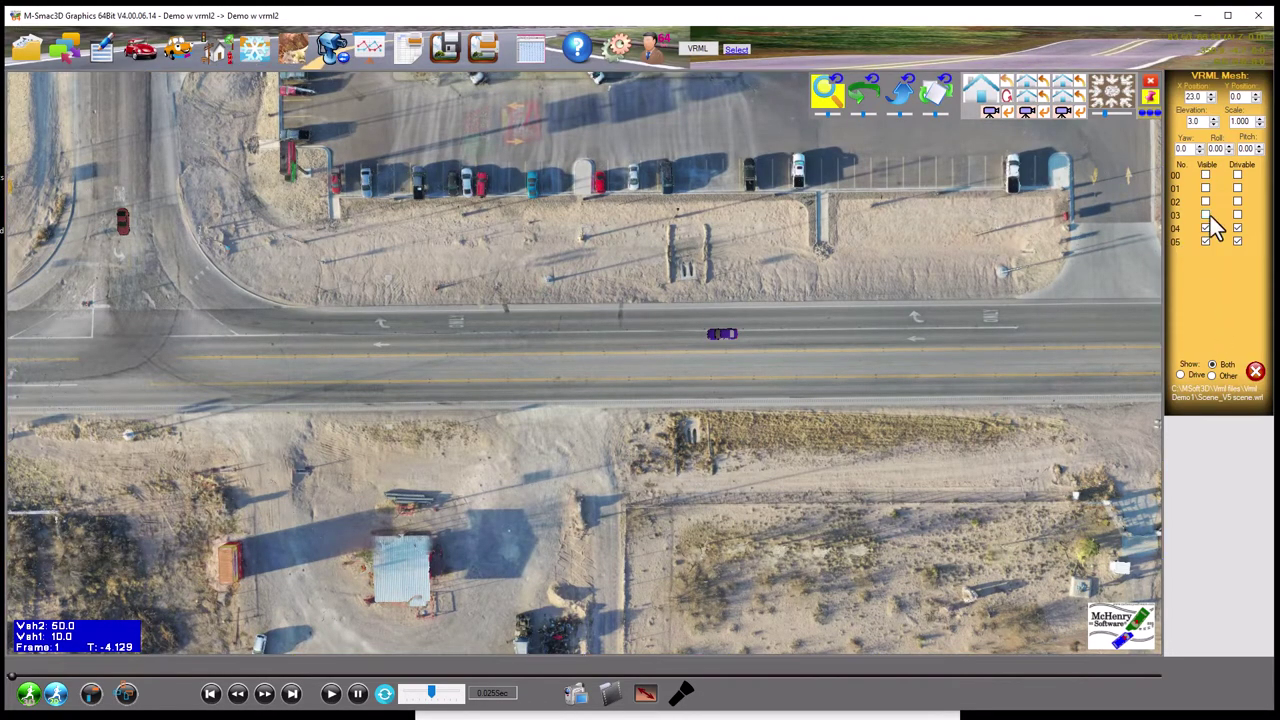
click(1212, 376)
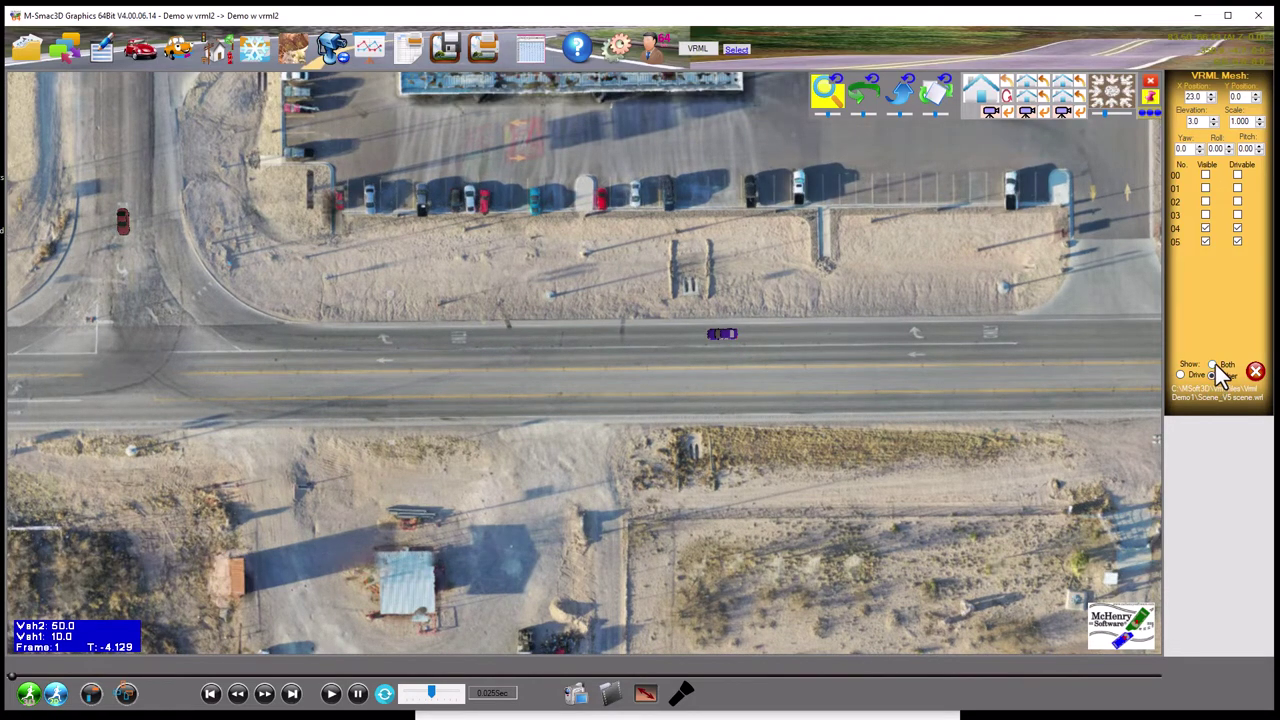
click(1213, 365)
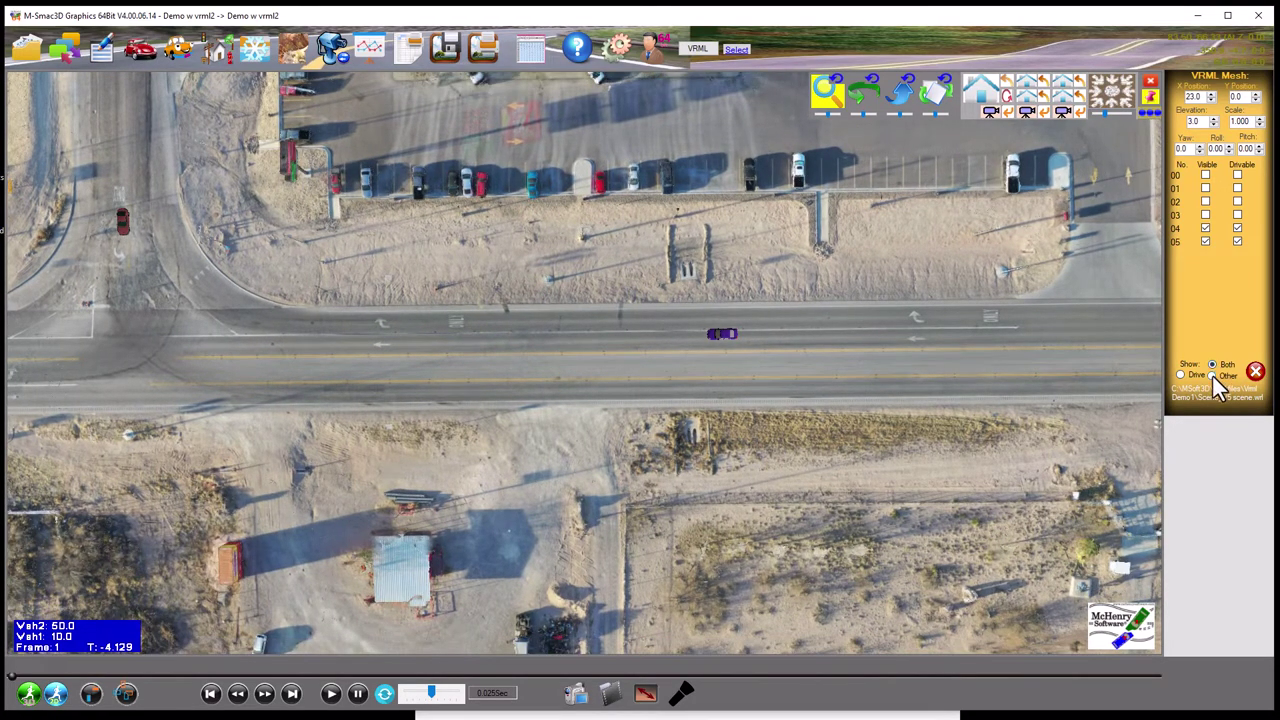
click(1212, 375)
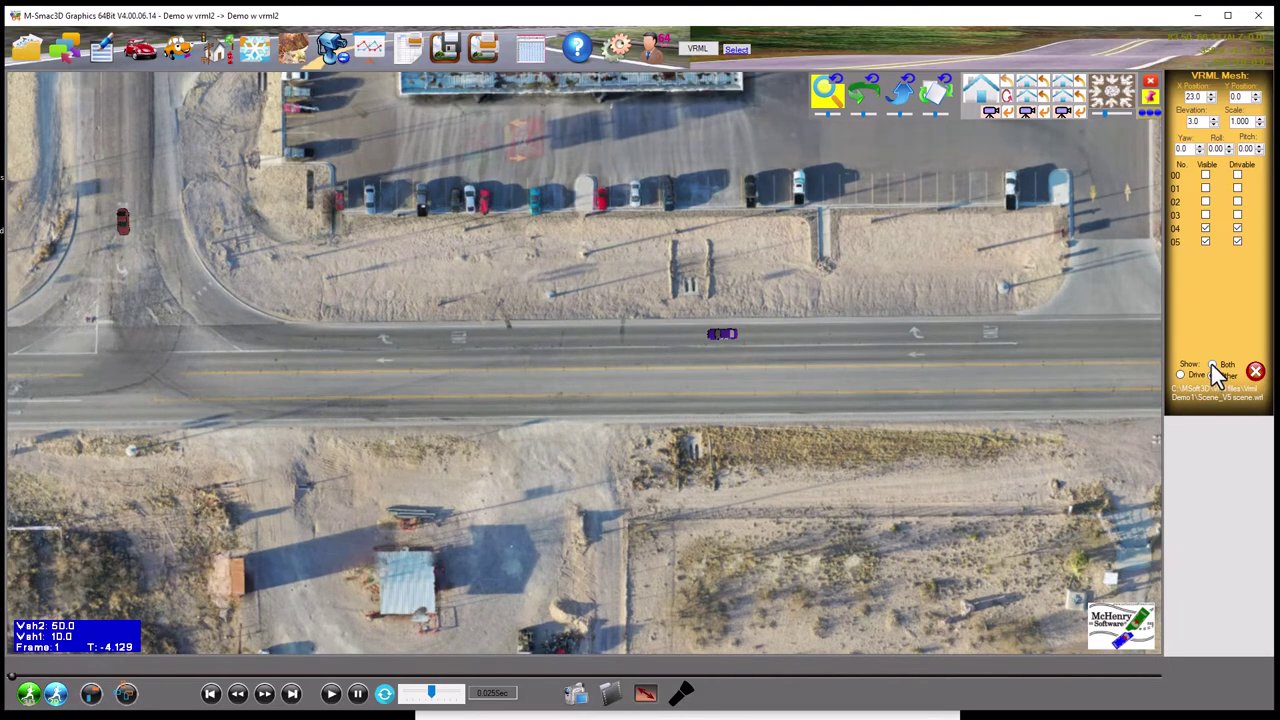
click(1212, 365)
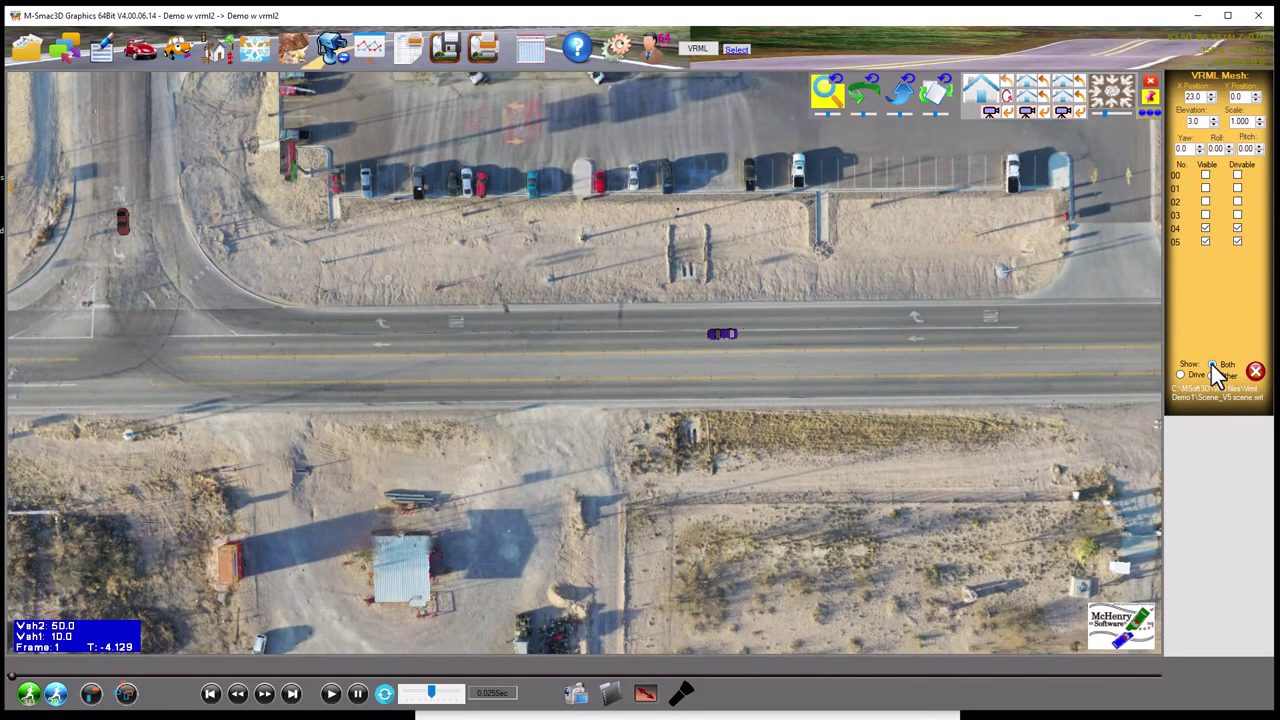
Set the VRML mesh's Y position to -8.0 and play the simulation on it, stopping as the vehicles approach the intersection
click(1257, 100)
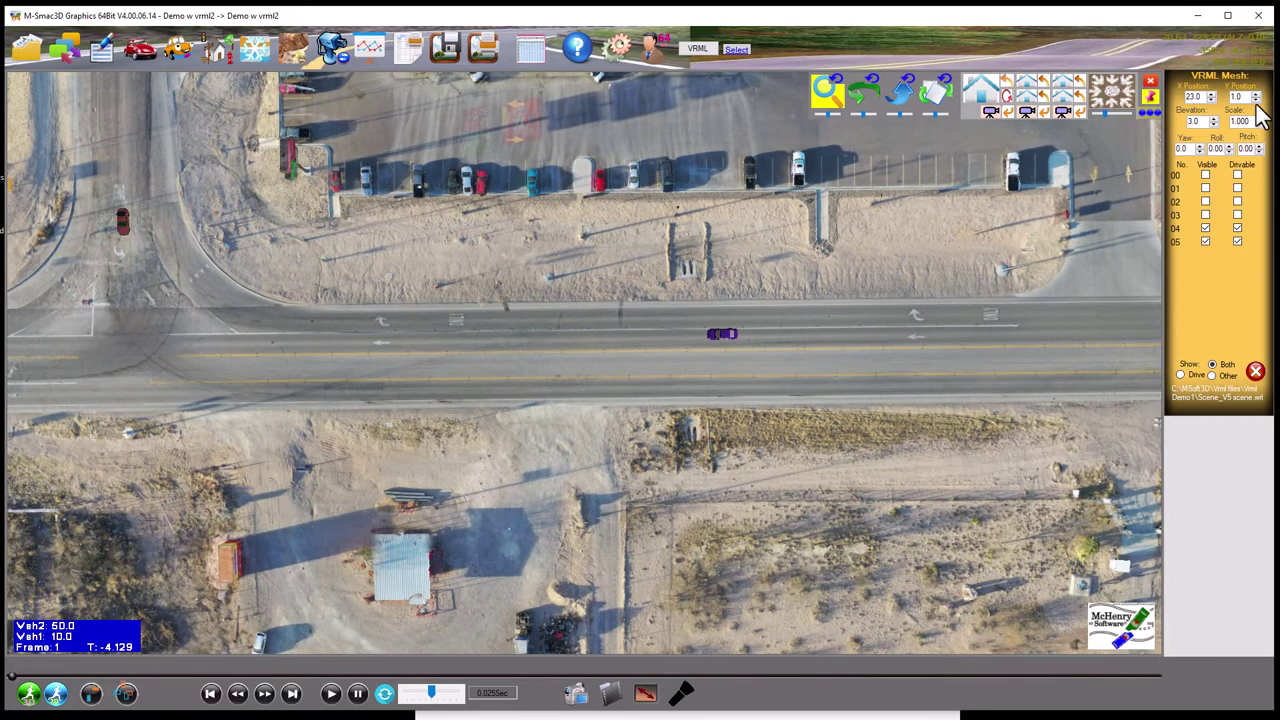
click(1257, 95)
click(1257, 95)
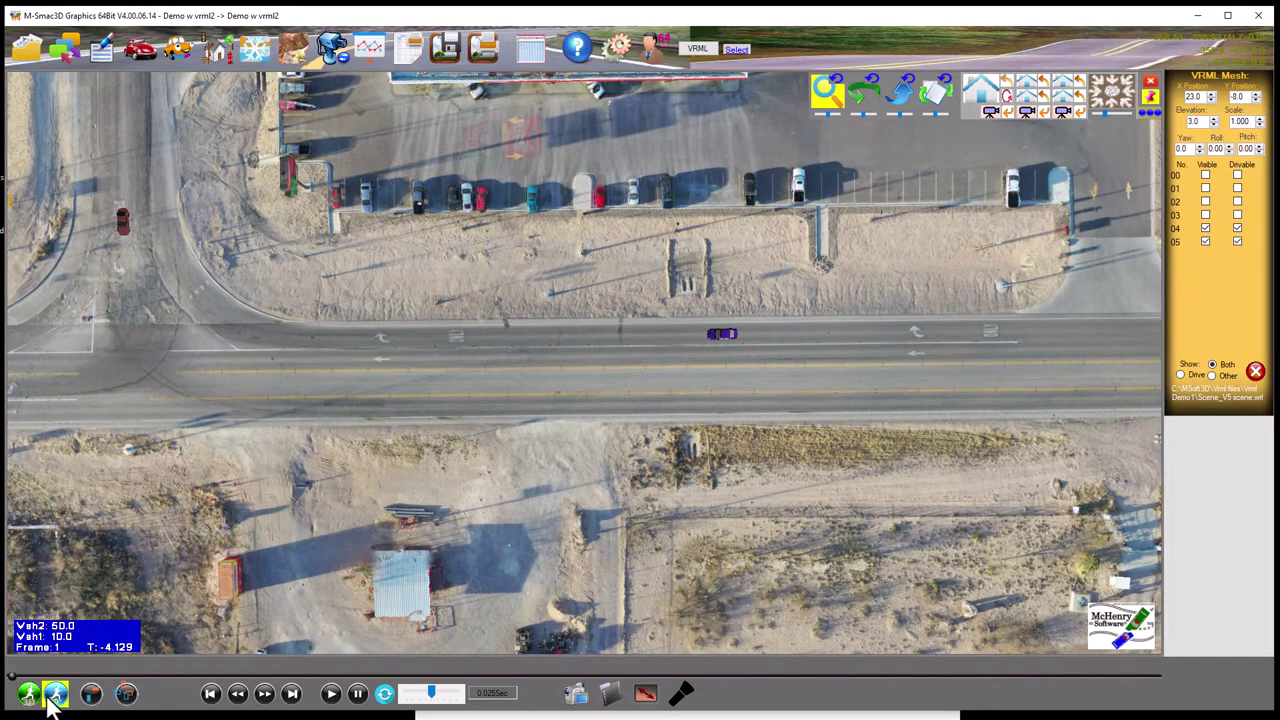
click(331, 693)
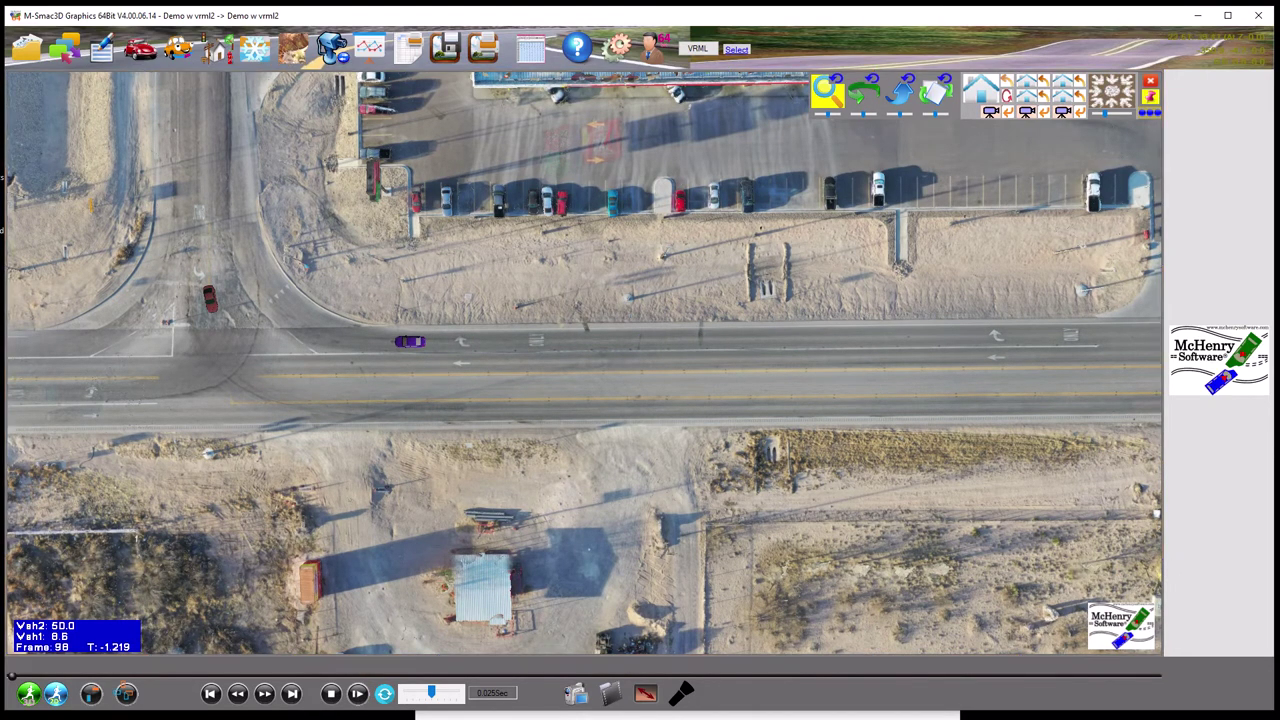
click(690, 285)
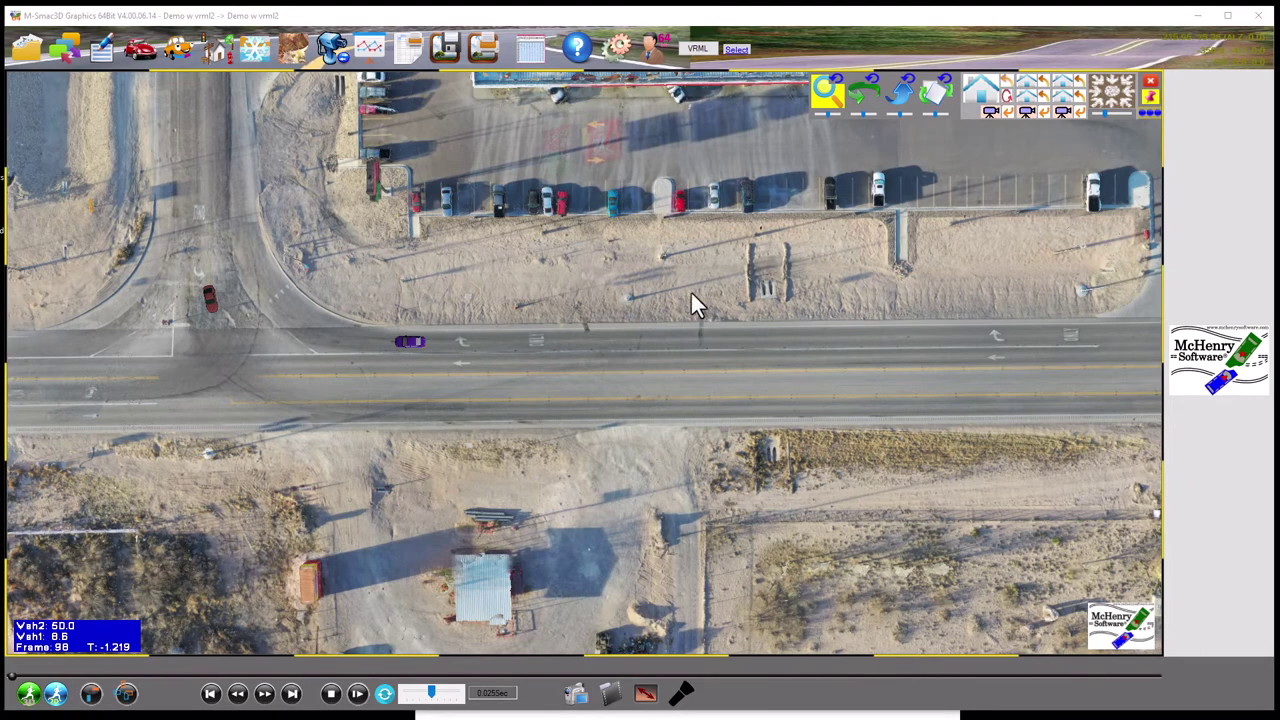
Look up the intersection Texas 302 & County Road 313 in the built-in map and show it as satellite imagery
click(290, 50)
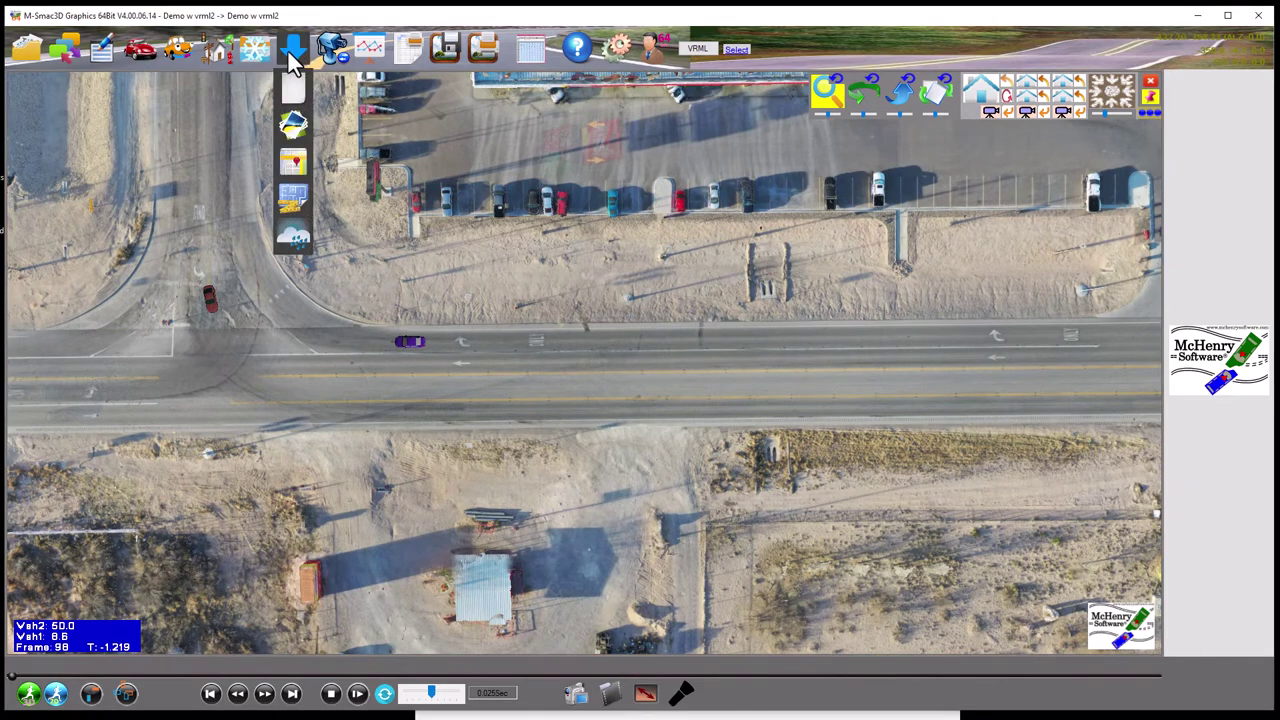
click(293, 168)
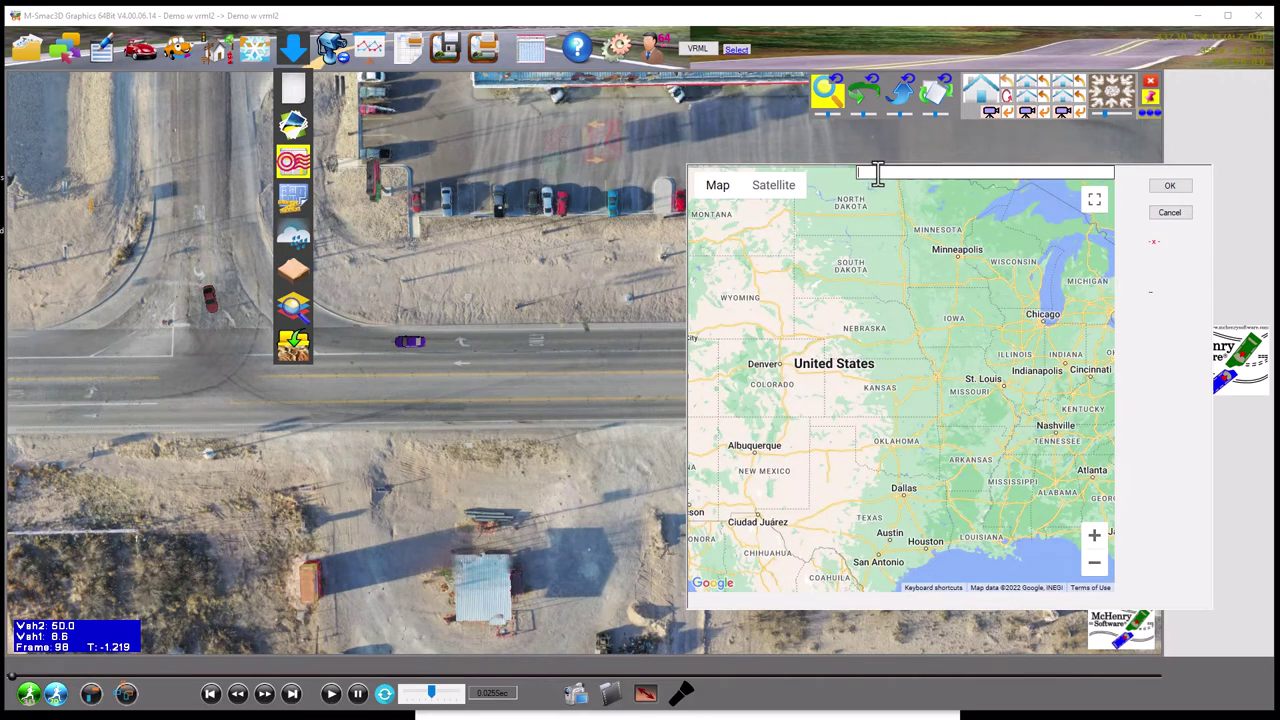
text(Texas 302 & County Road 313)
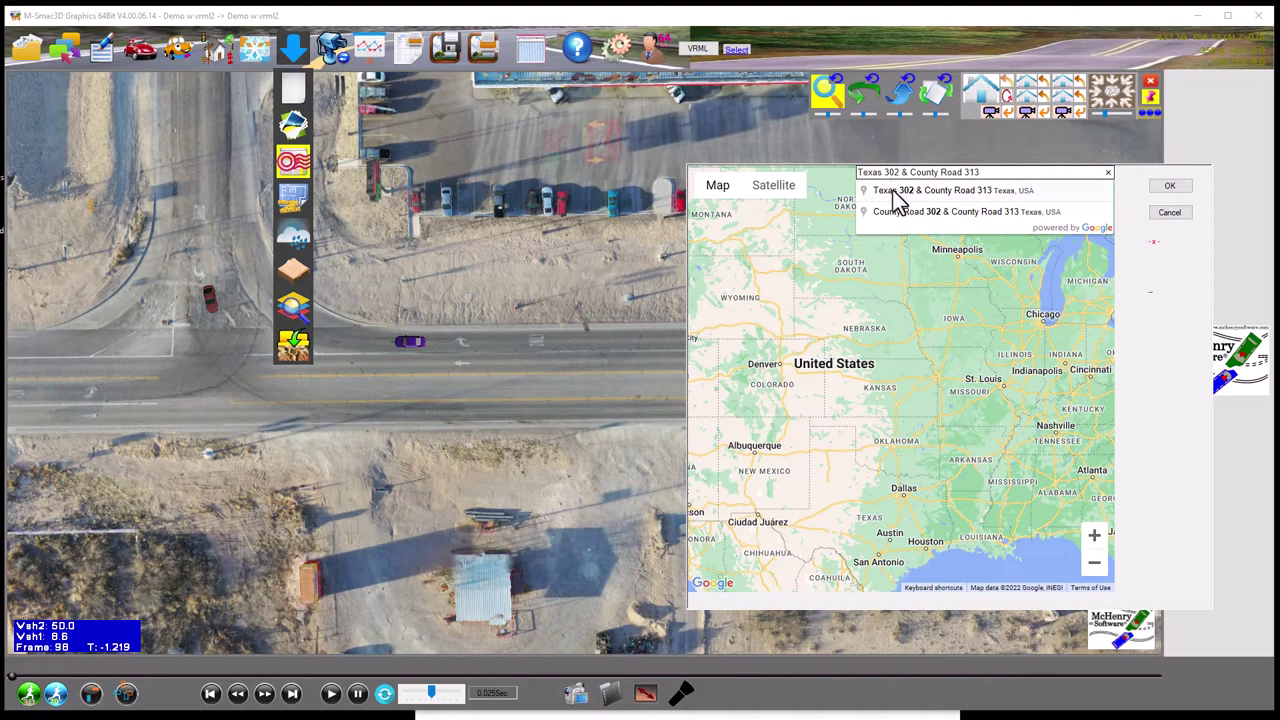
click(895, 192)
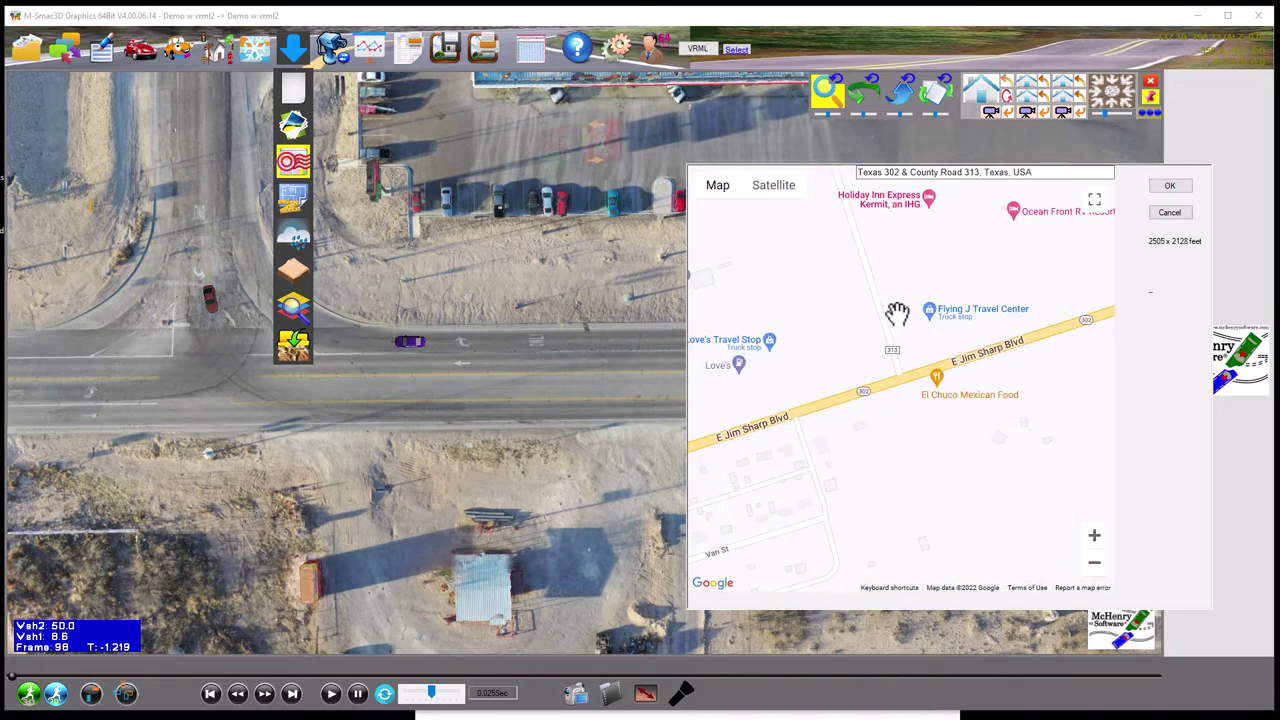
mouse_move(720, 190)
click(765, 188)
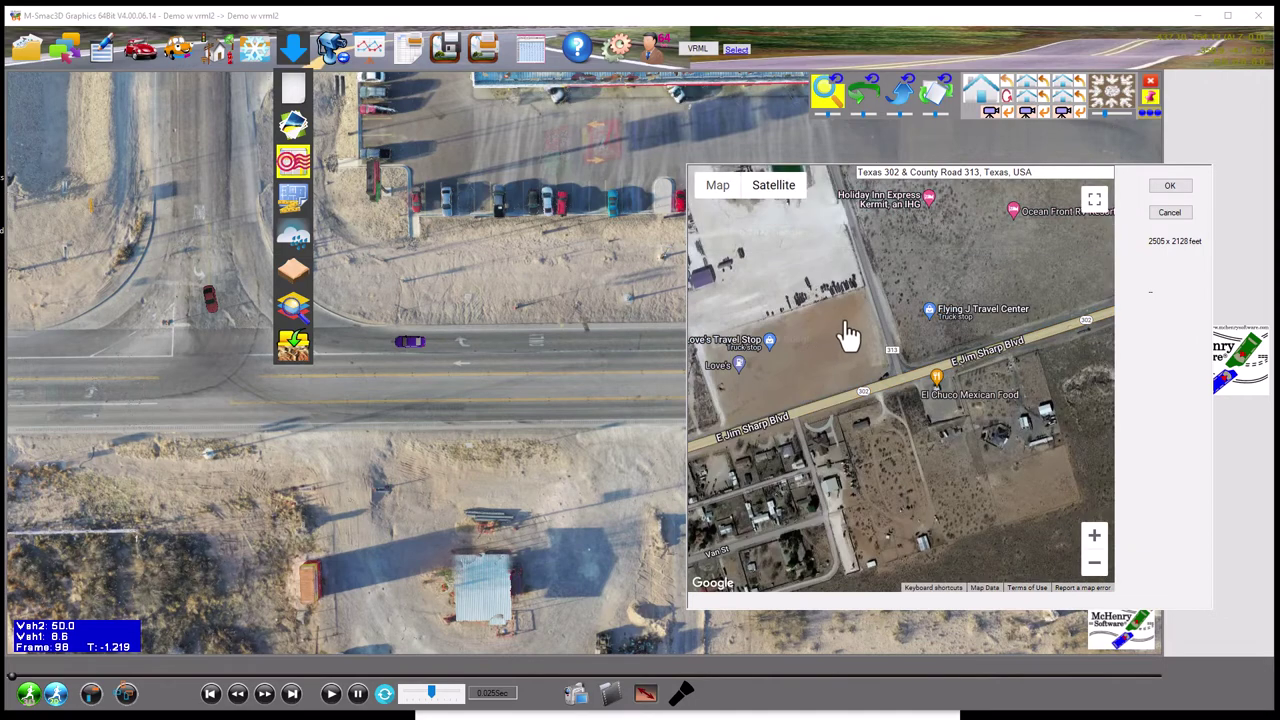
Examine the satellite imagery around the intersection at different scales and close the map without importing an image
scroll(848, 332, down, 1)
drag(920, 350, 880, 408)
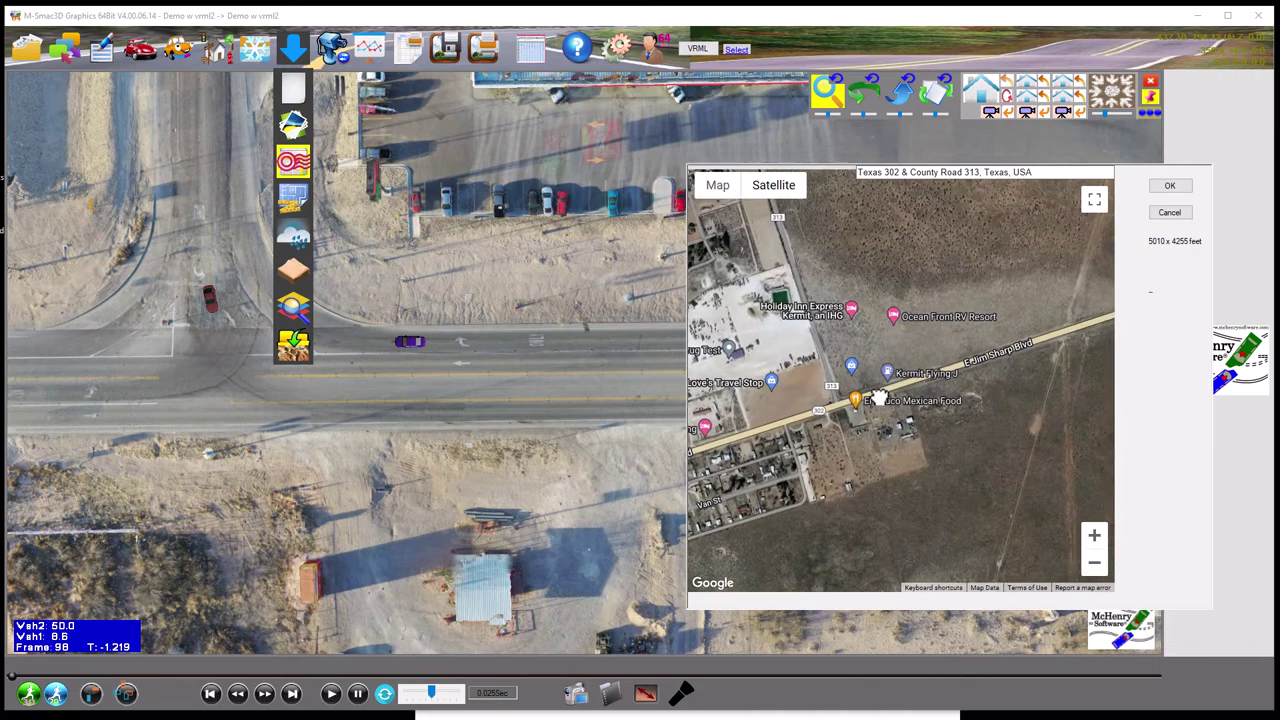
scroll(845, 333, up, 1)
drag(845, 333, 918, 328)
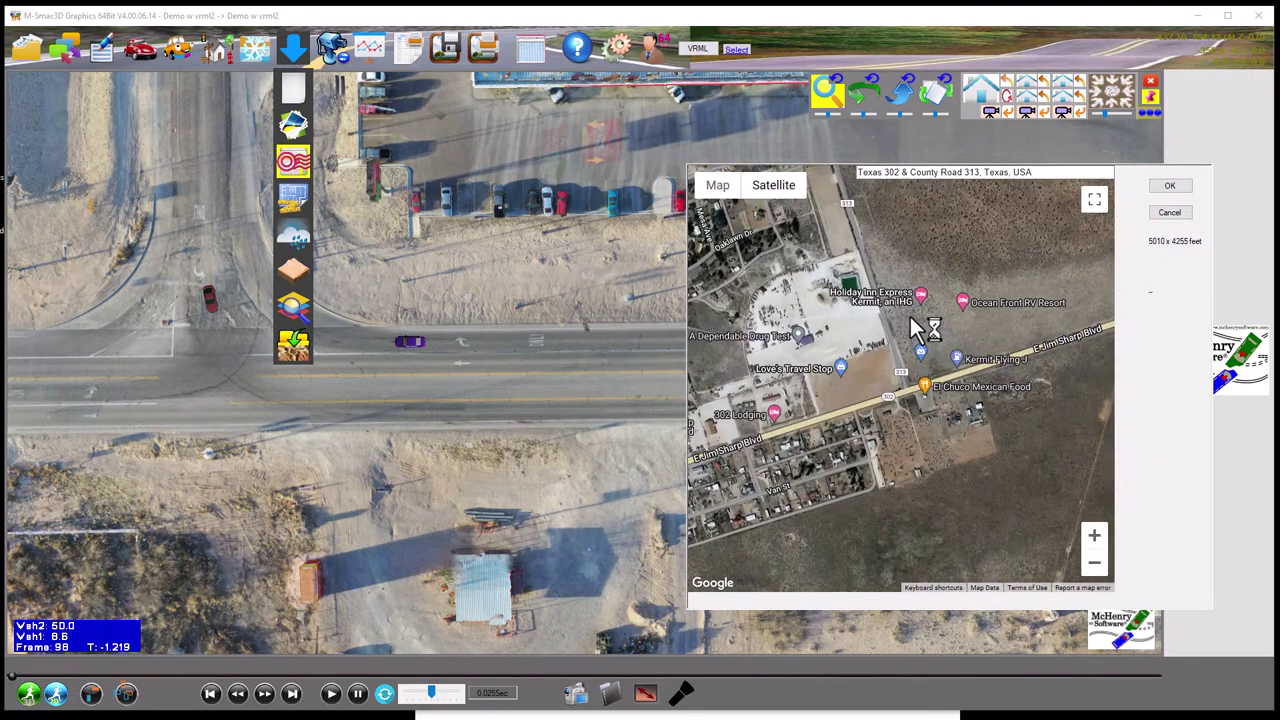
scroll(910, 316, up, 1)
drag(912, 472, 884, 440)
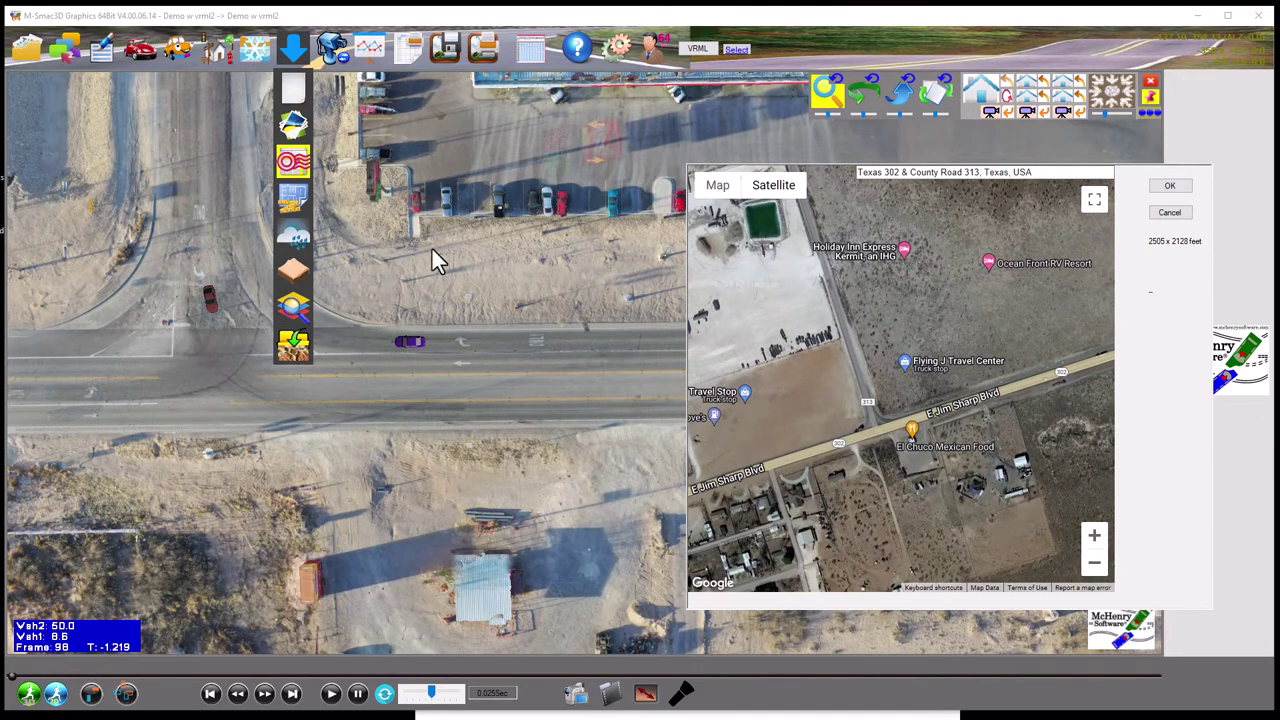
click(1170, 213)
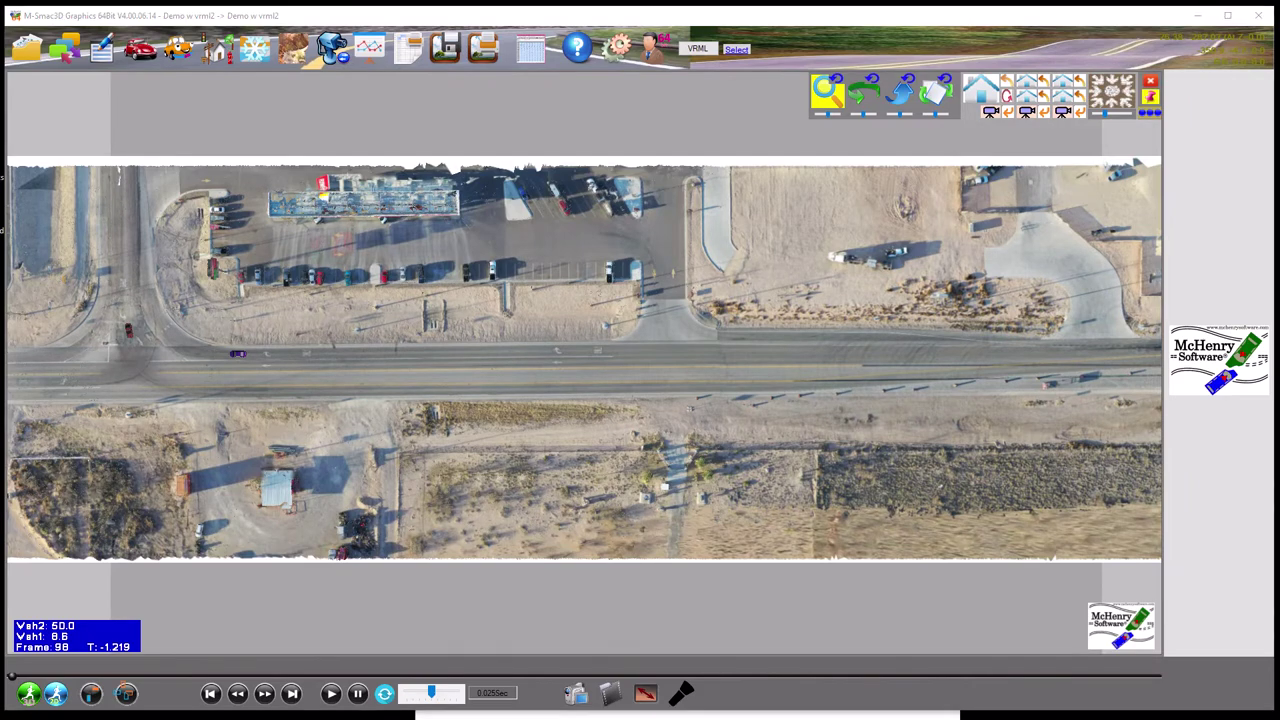
Switch to Google Maps in the browser, examine the satellite imagery around the intersection and Flying J Travel Center, and minimize the browser
key(alt+Tab)
drag(613, 30, 490, 27)
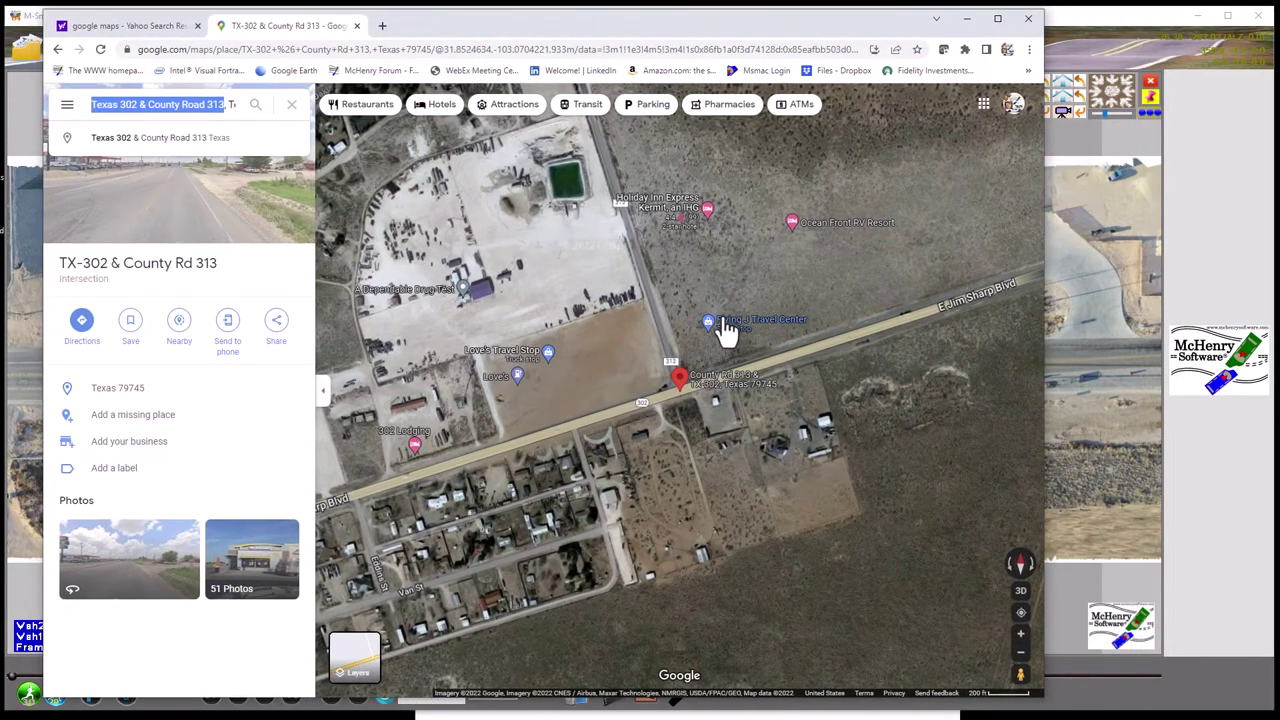
scroll(723, 334, up, 2)
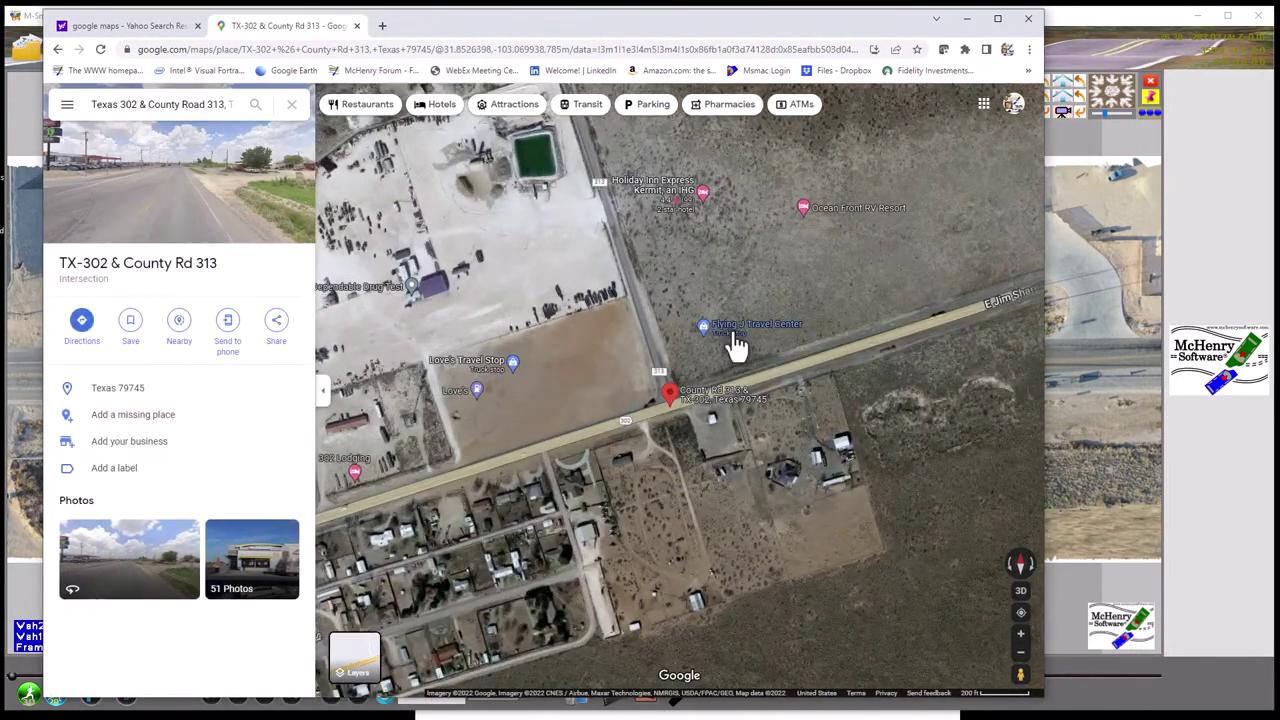
scroll(766, 337, up, 3)
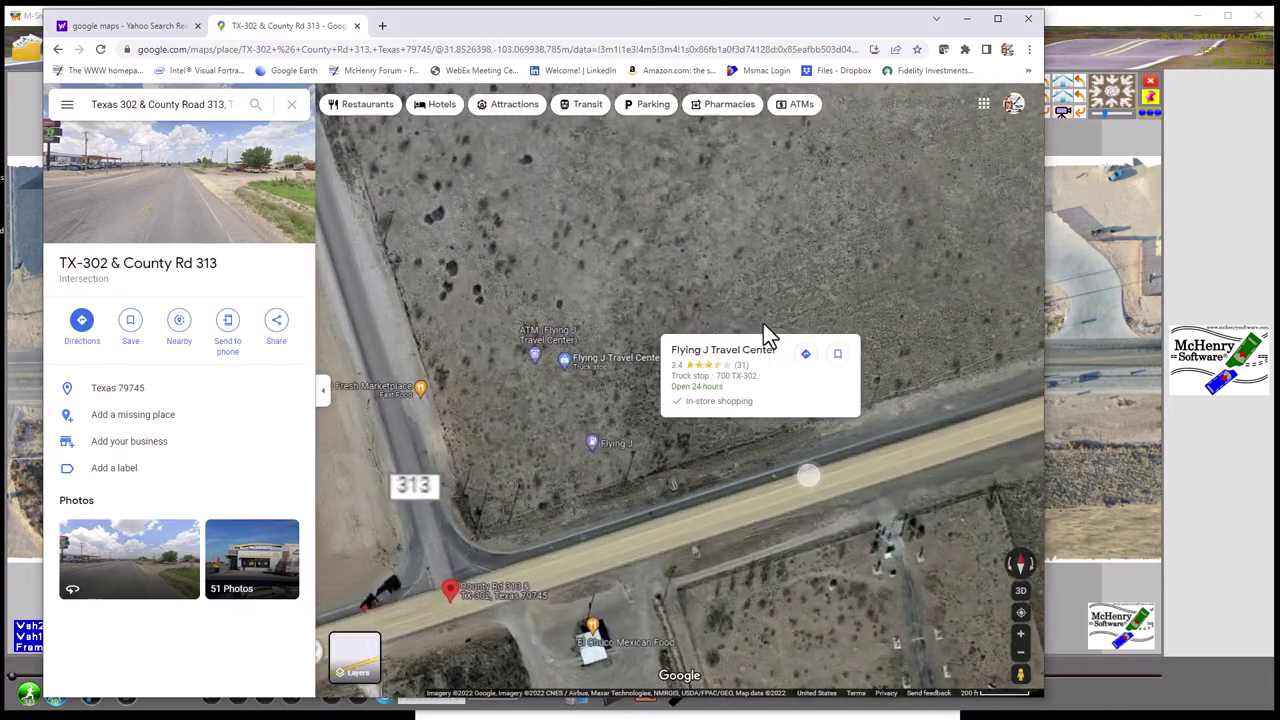
scroll(763, 323, down, 4)
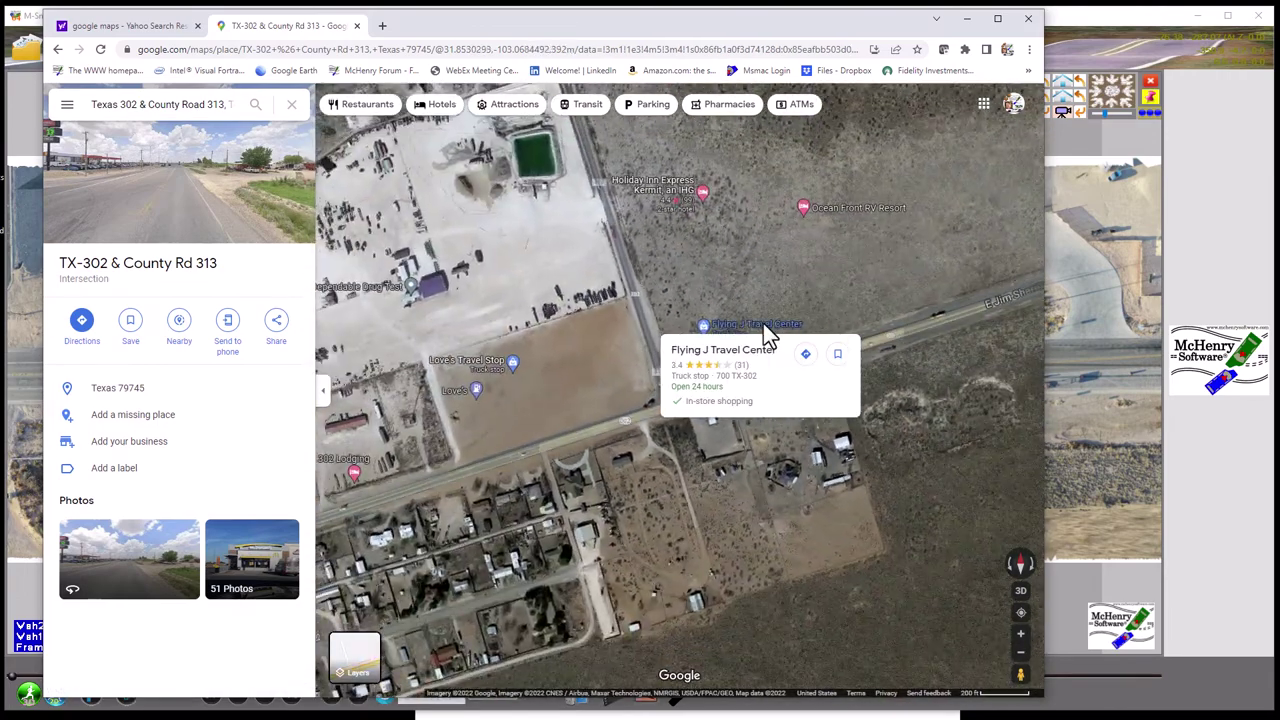
scroll(763, 333, up, 3)
click(966, 18)
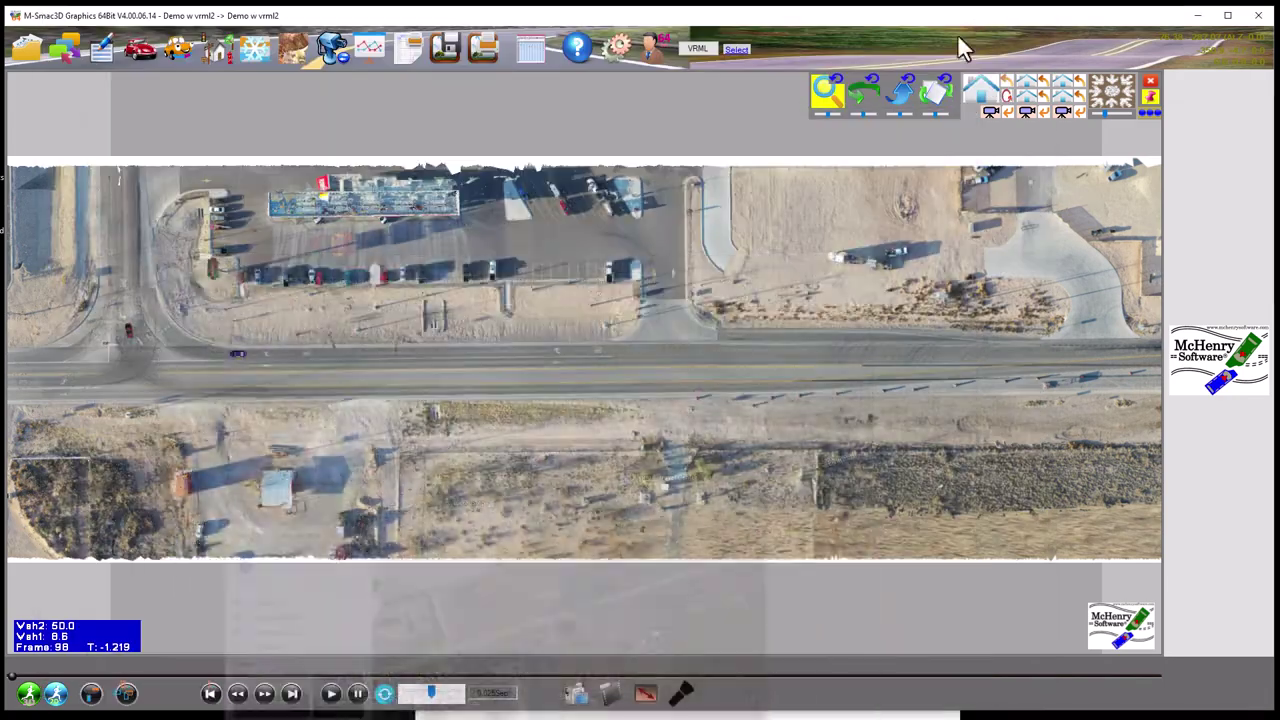
Switch to Google Earth Pro, compare the 1985 and 2021 historical imagery around TX-302 & County Rd 313, and minimize the program
key(alt+Tab)
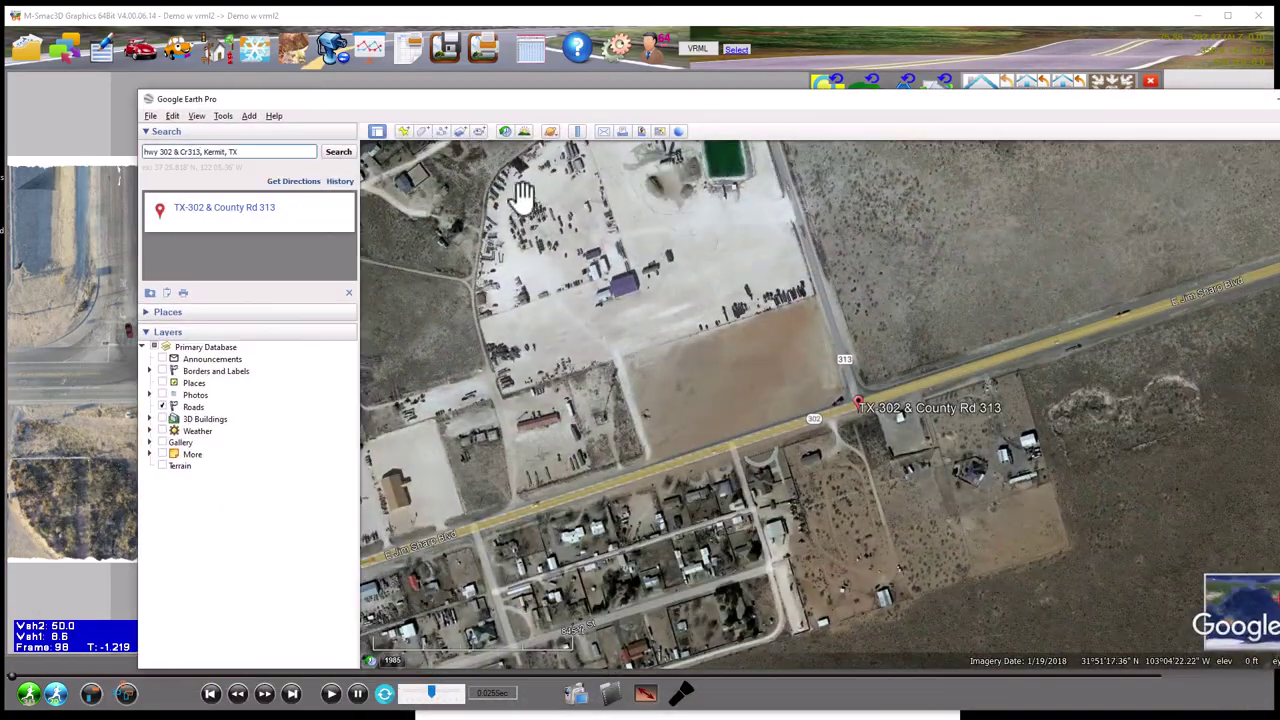
drag(620, 94, 513, 70)
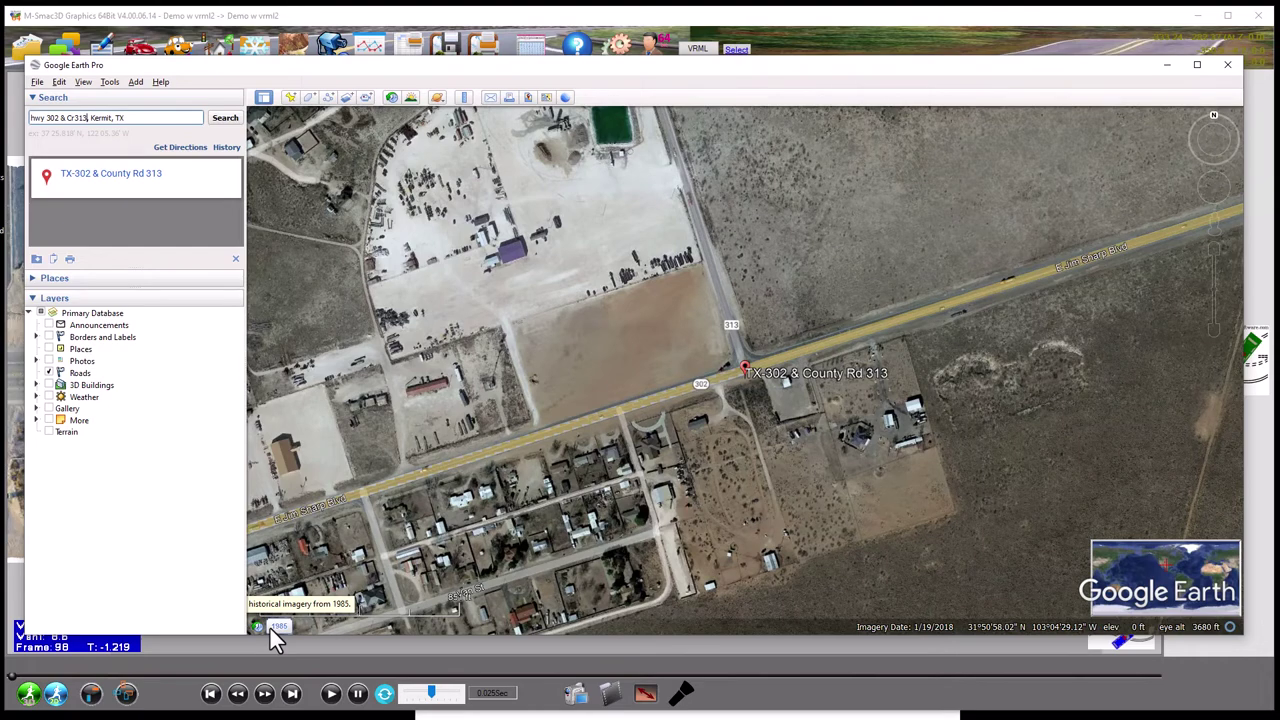
click(272, 627)
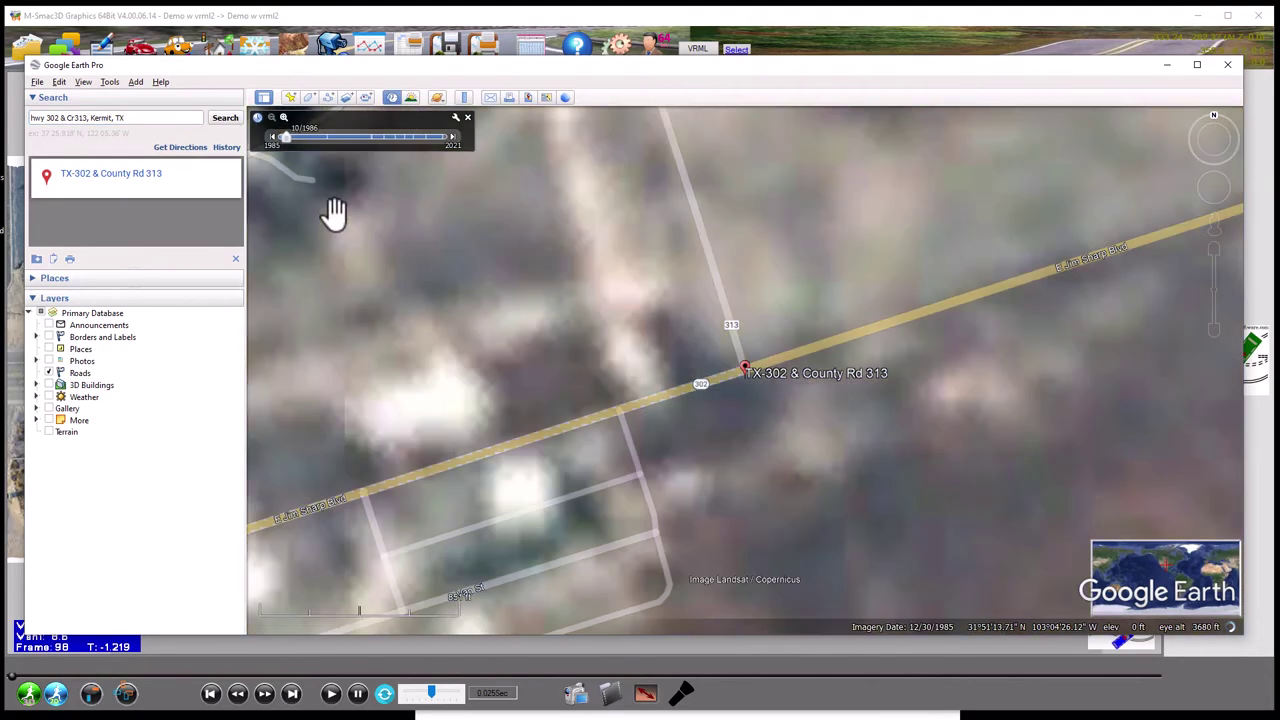
click(457, 140)
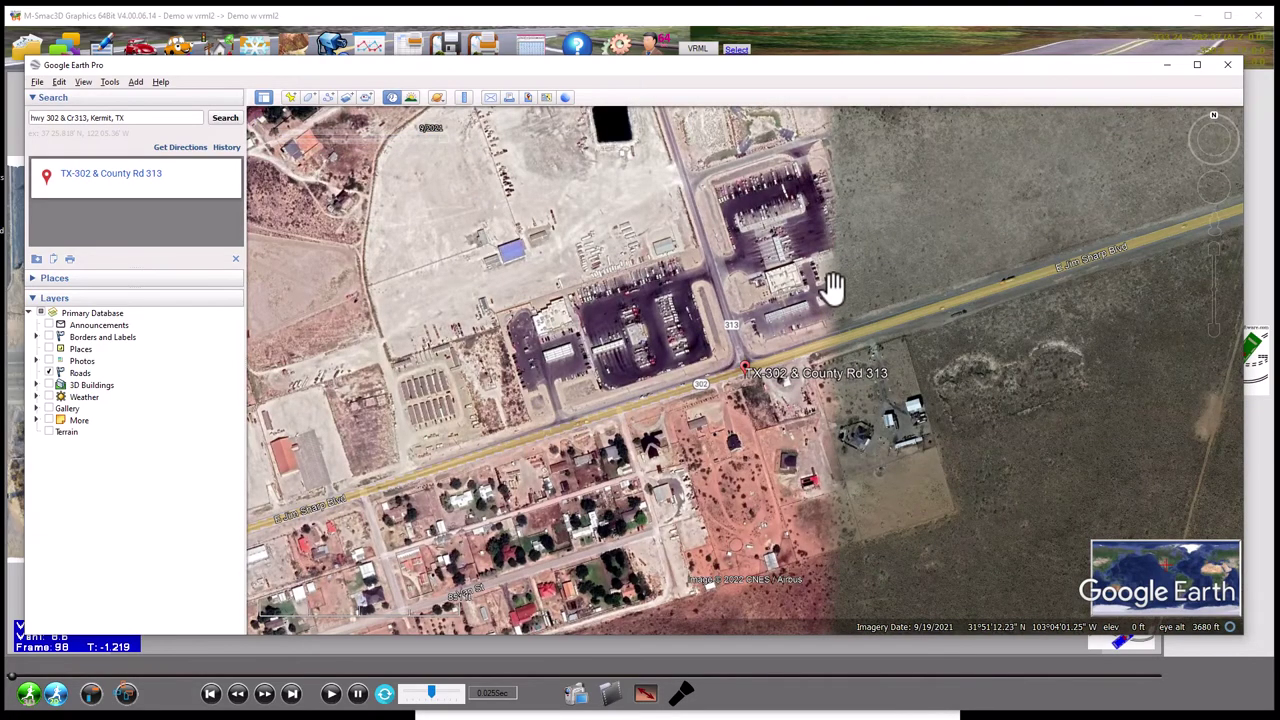
scroll(833, 288, up, 3)
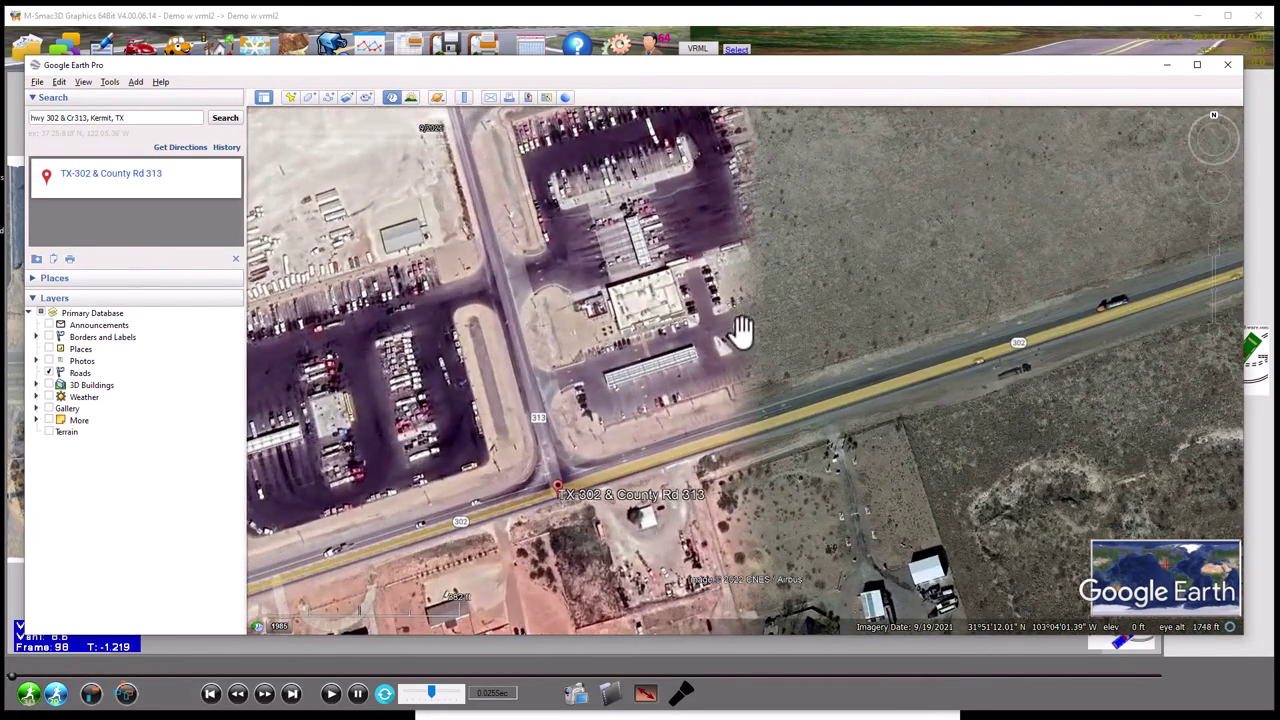
scroll(740, 332, down, 2)
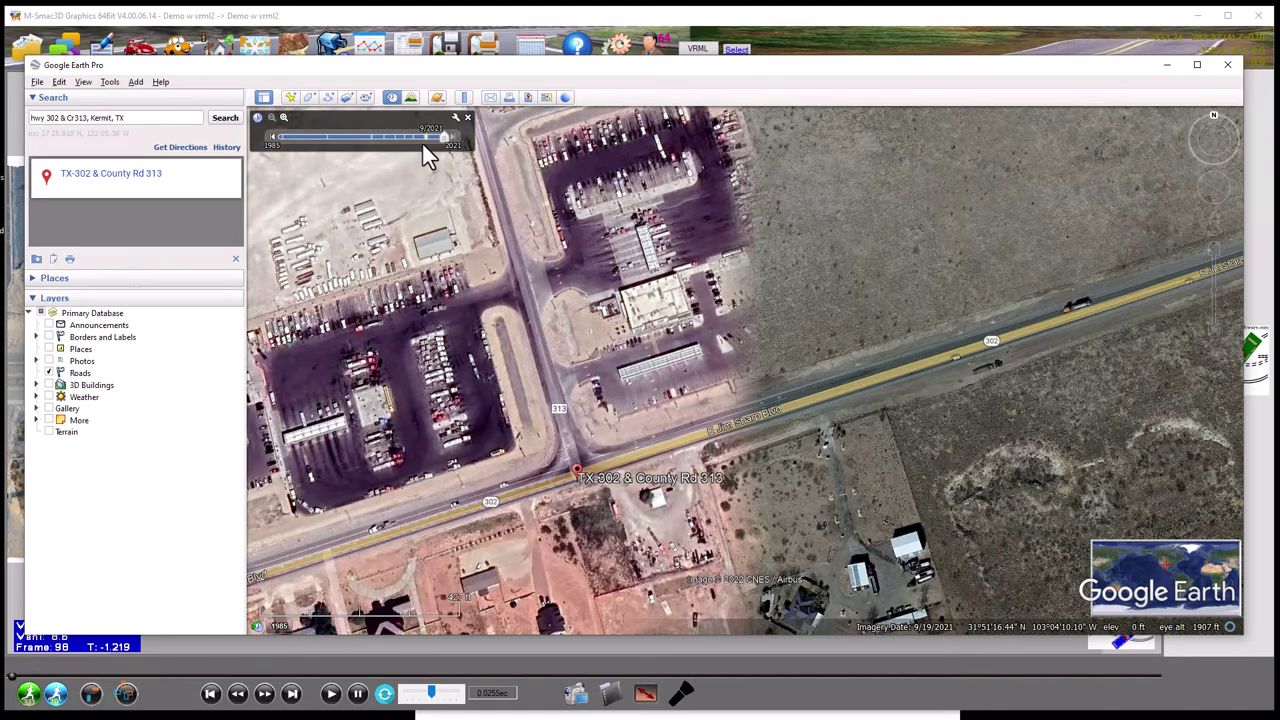
click(1166, 65)
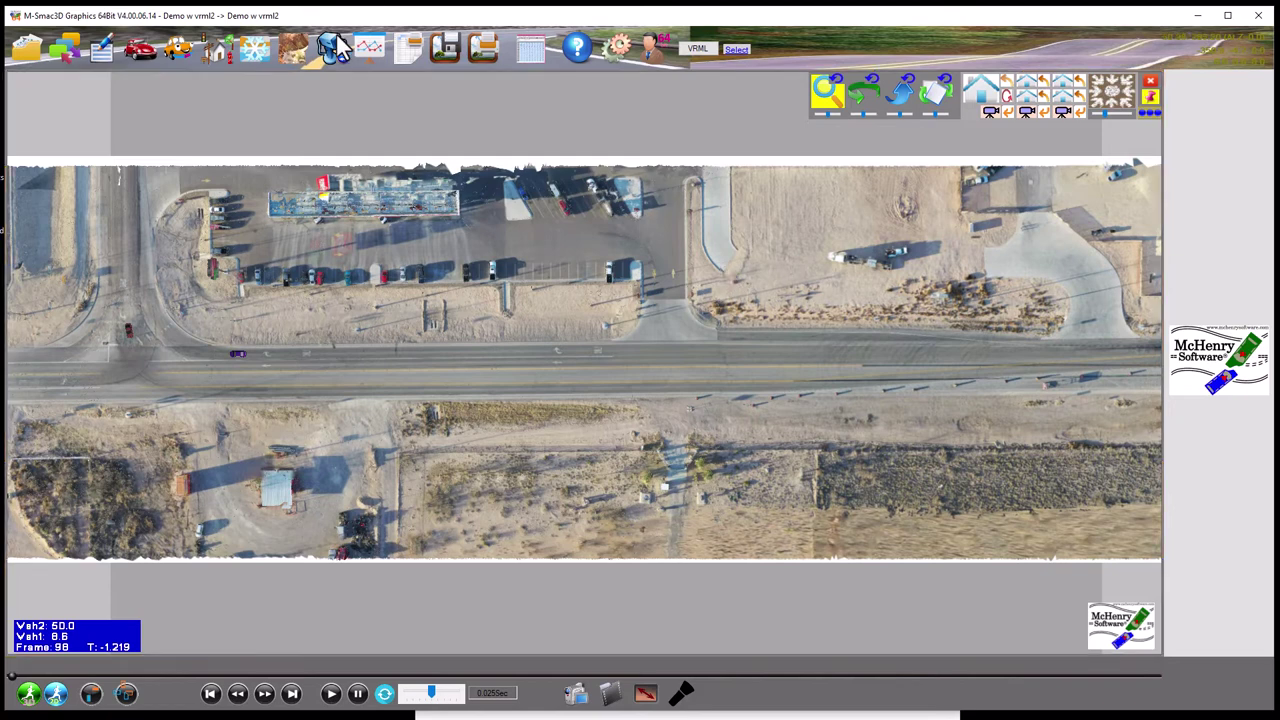
click(291, 56)
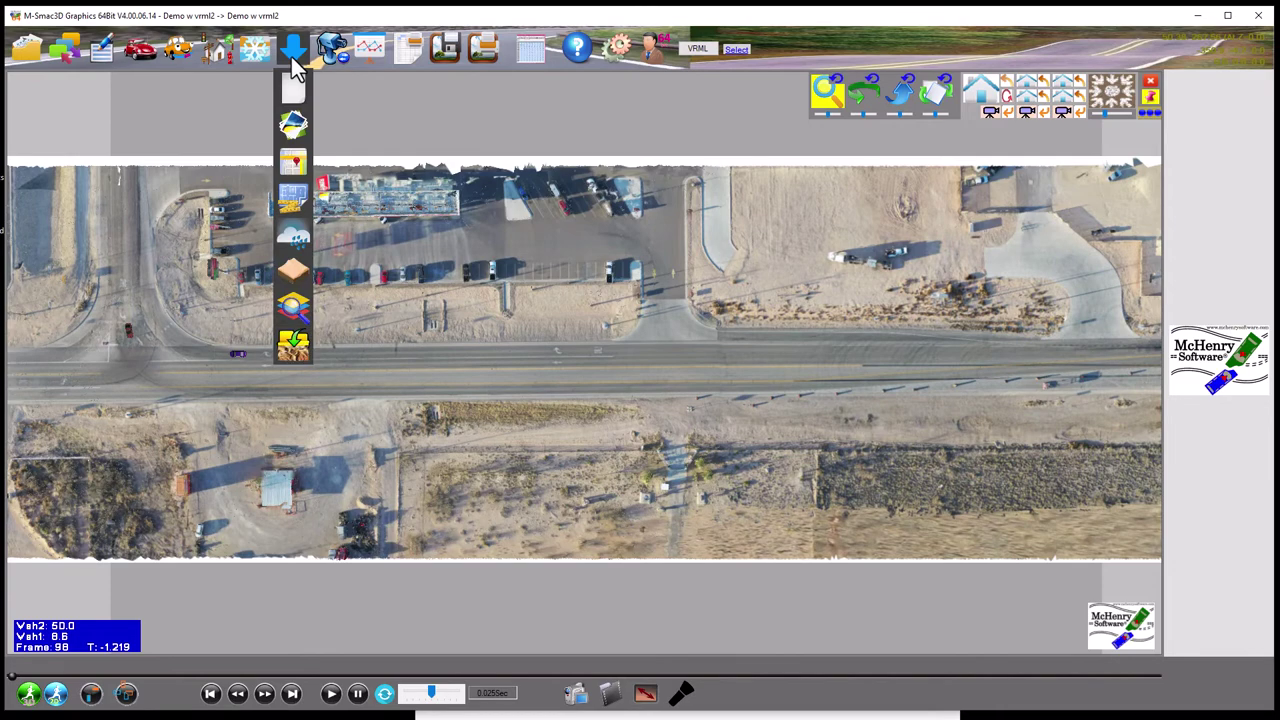
click(297, 165)
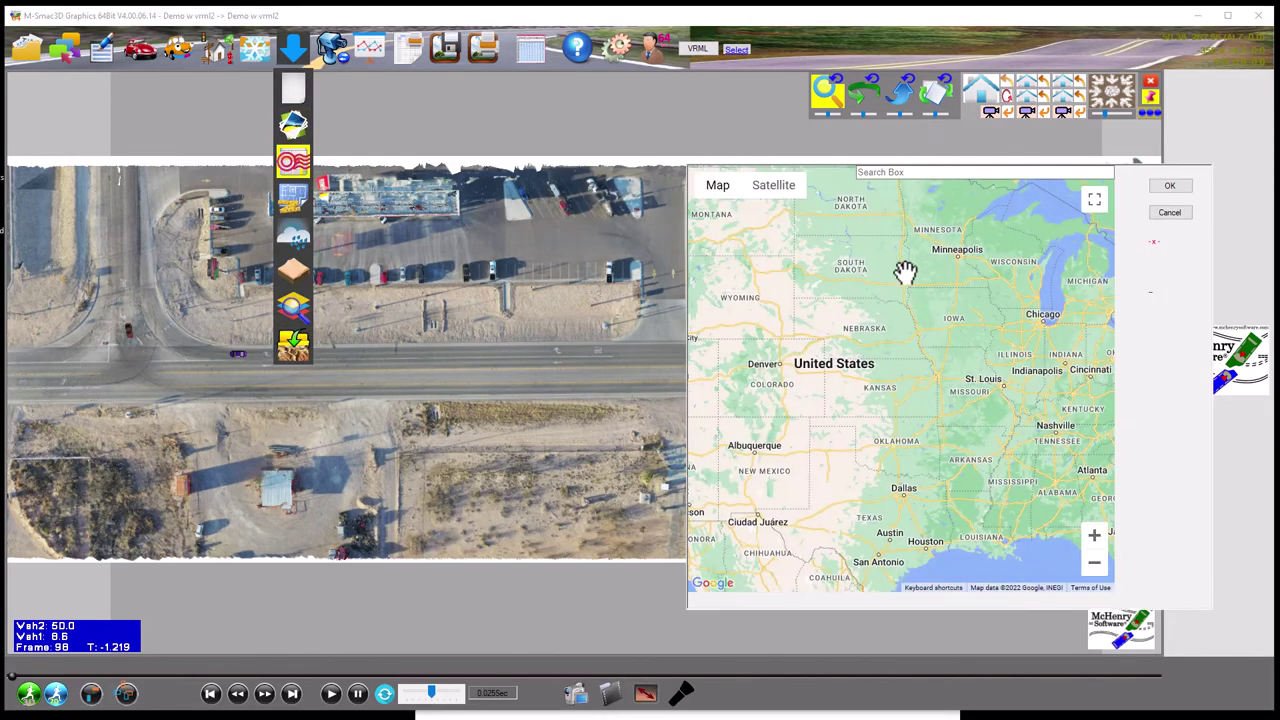
click(891, 175)
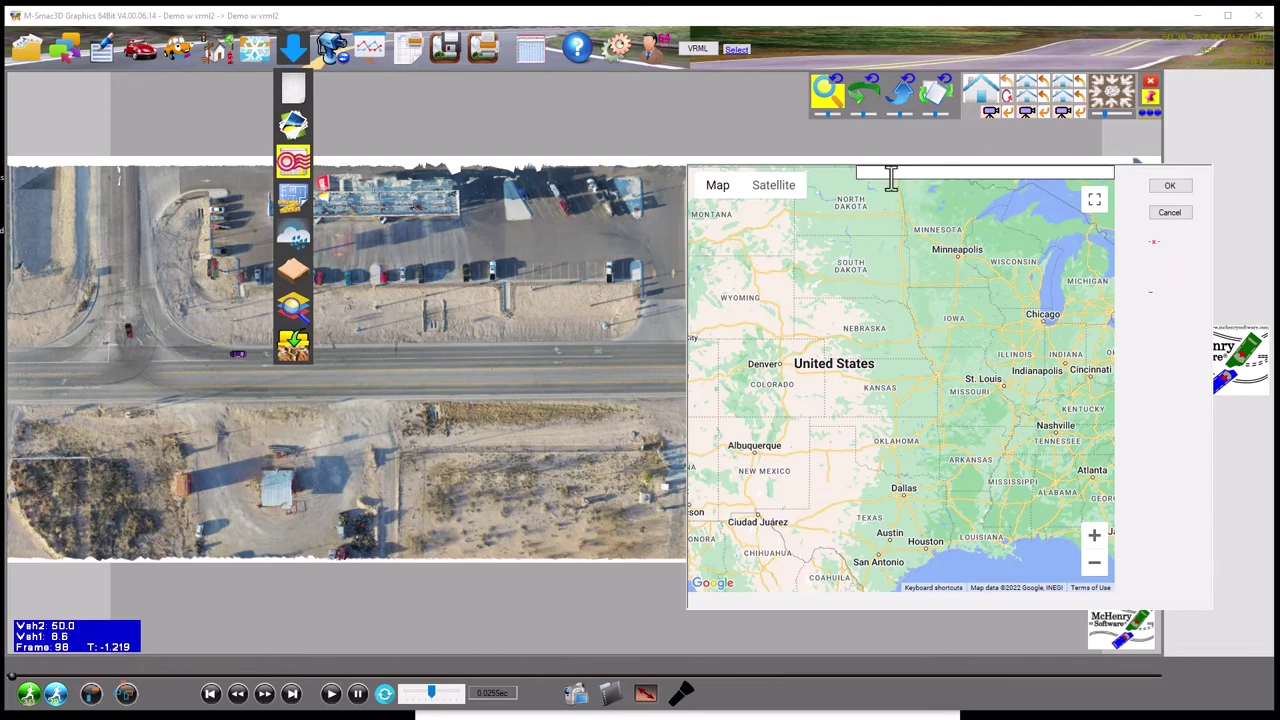
click(1166, 213)
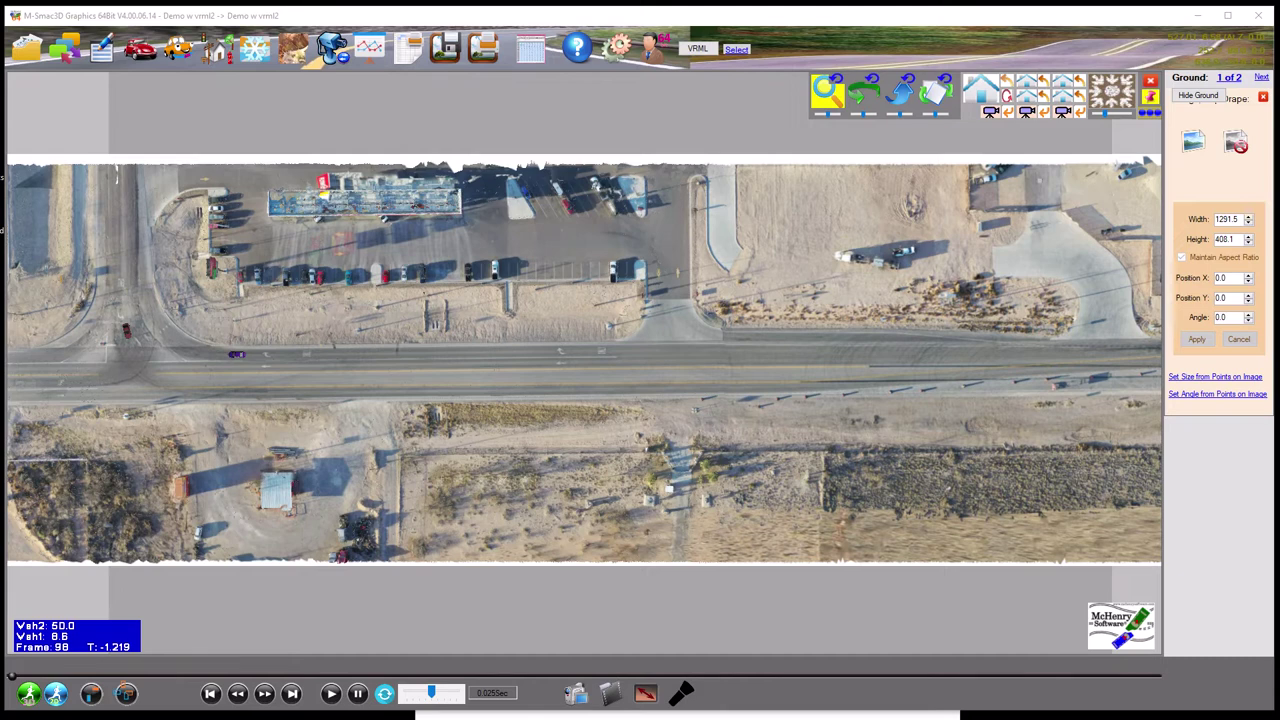
Review which grounds are visible in the ground mesh and surfaces list and close it without changes
click(292, 49)
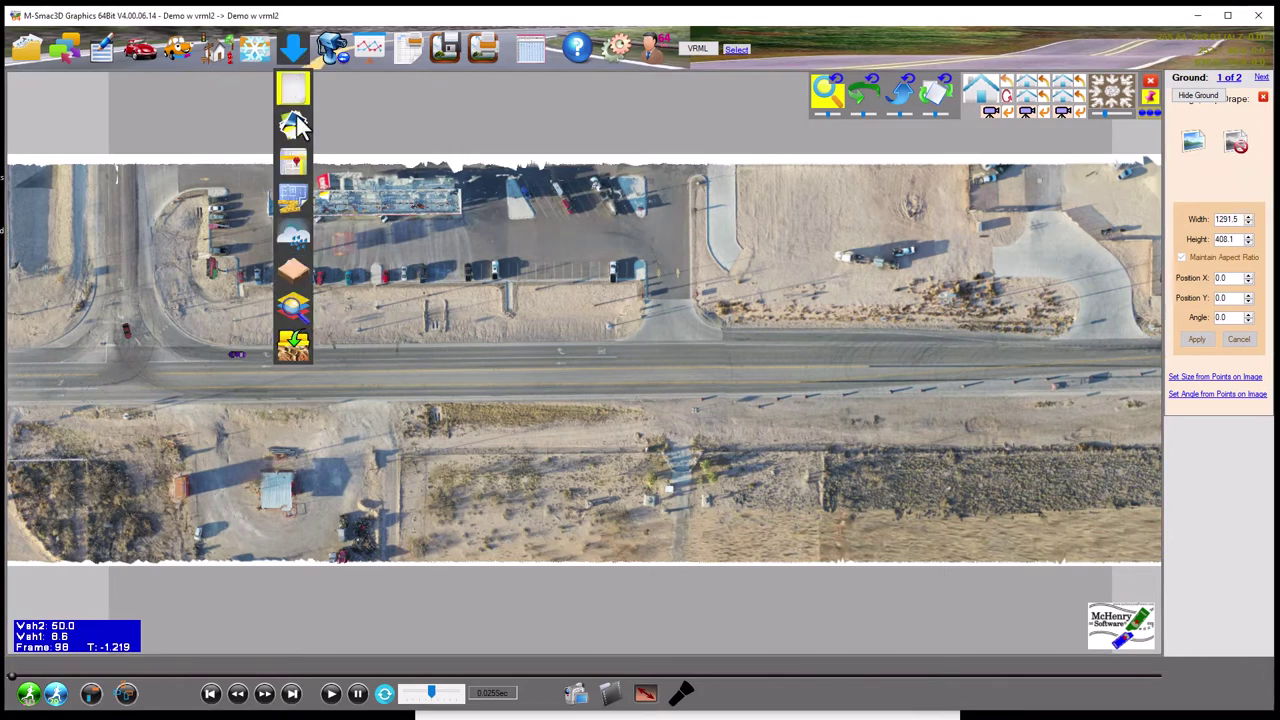
click(292, 305)
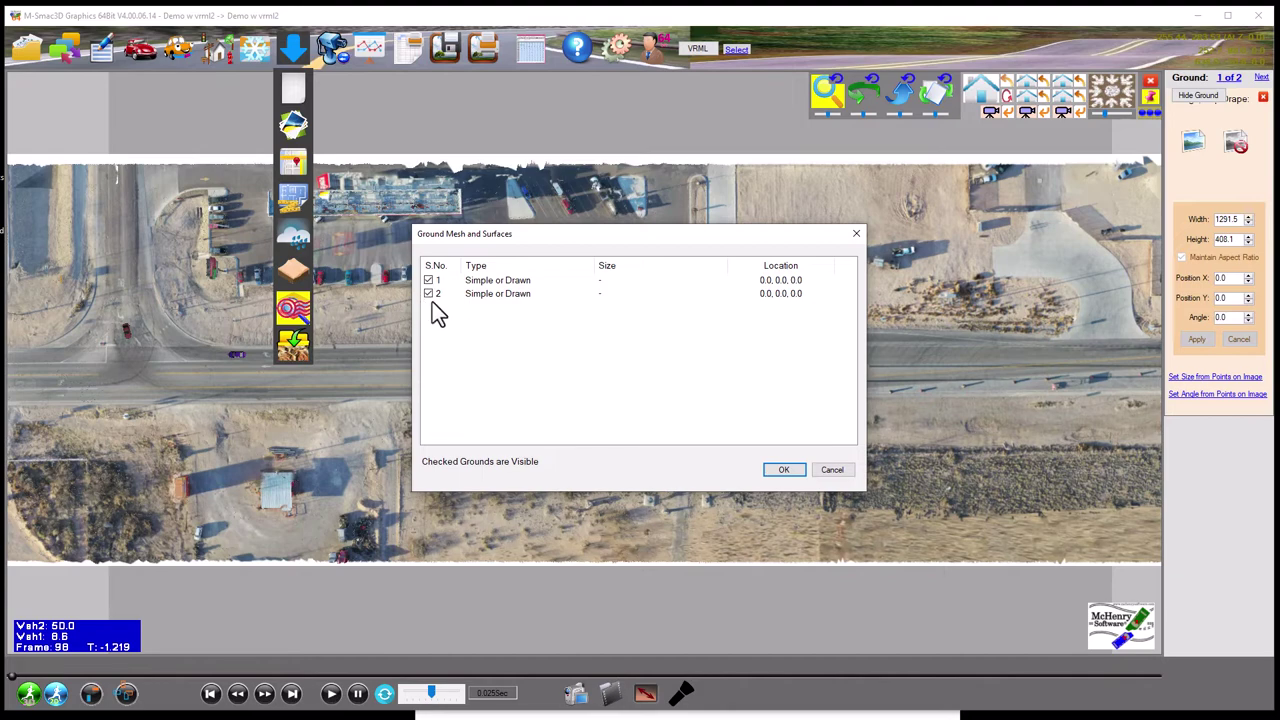
click(830, 472)
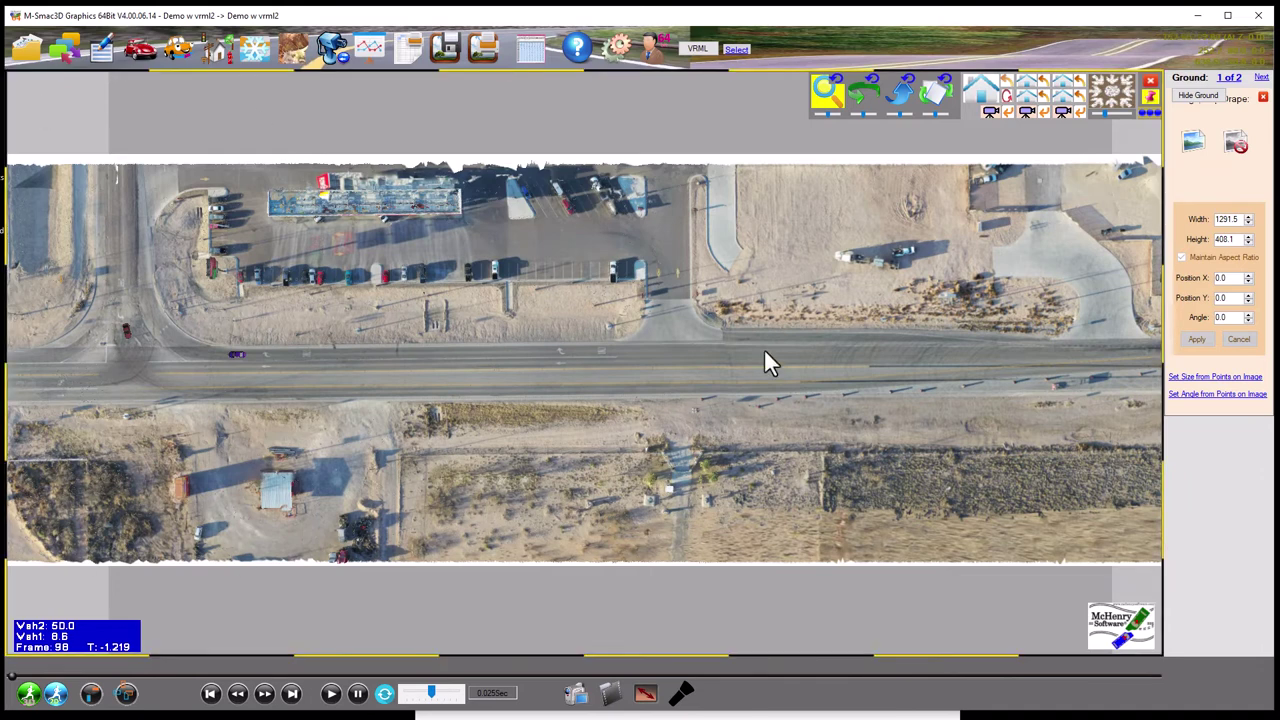
Set the VRML mesh to show only Other surfaces and hide ground 1 through the ground mesh and surfaces list
click(736, 51)
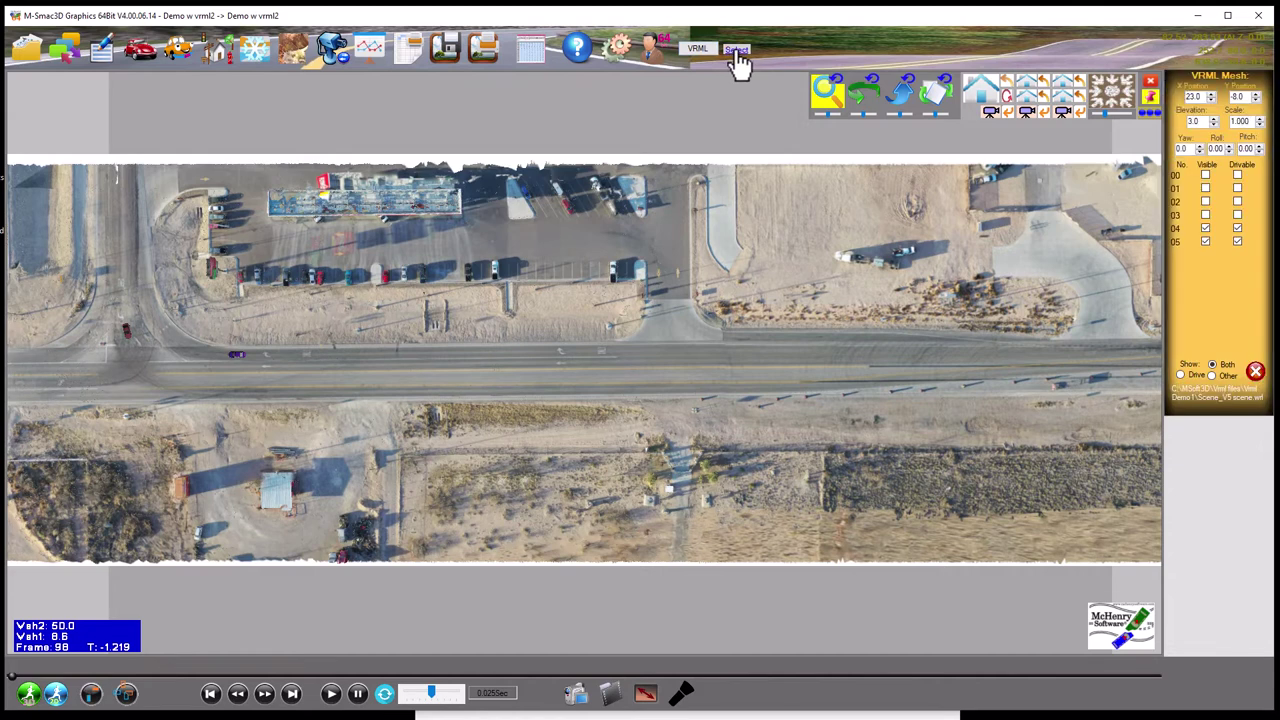
click(1212, 375)
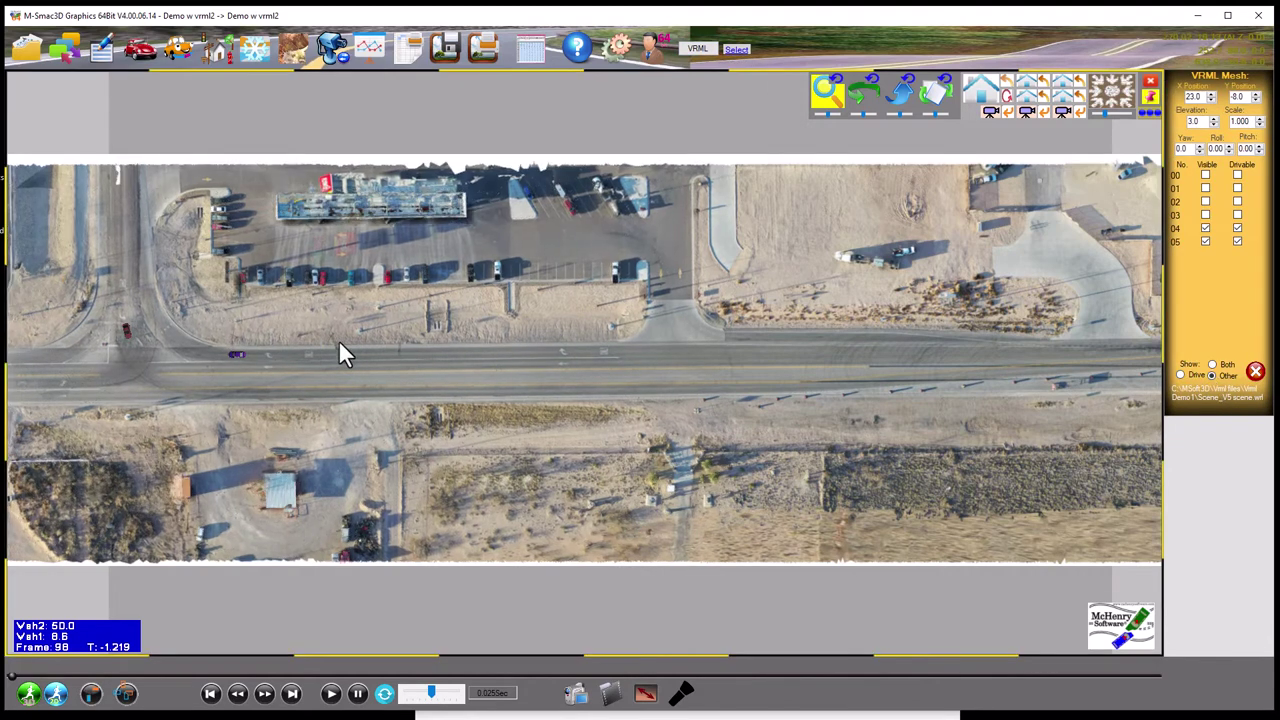
click(295, 47)
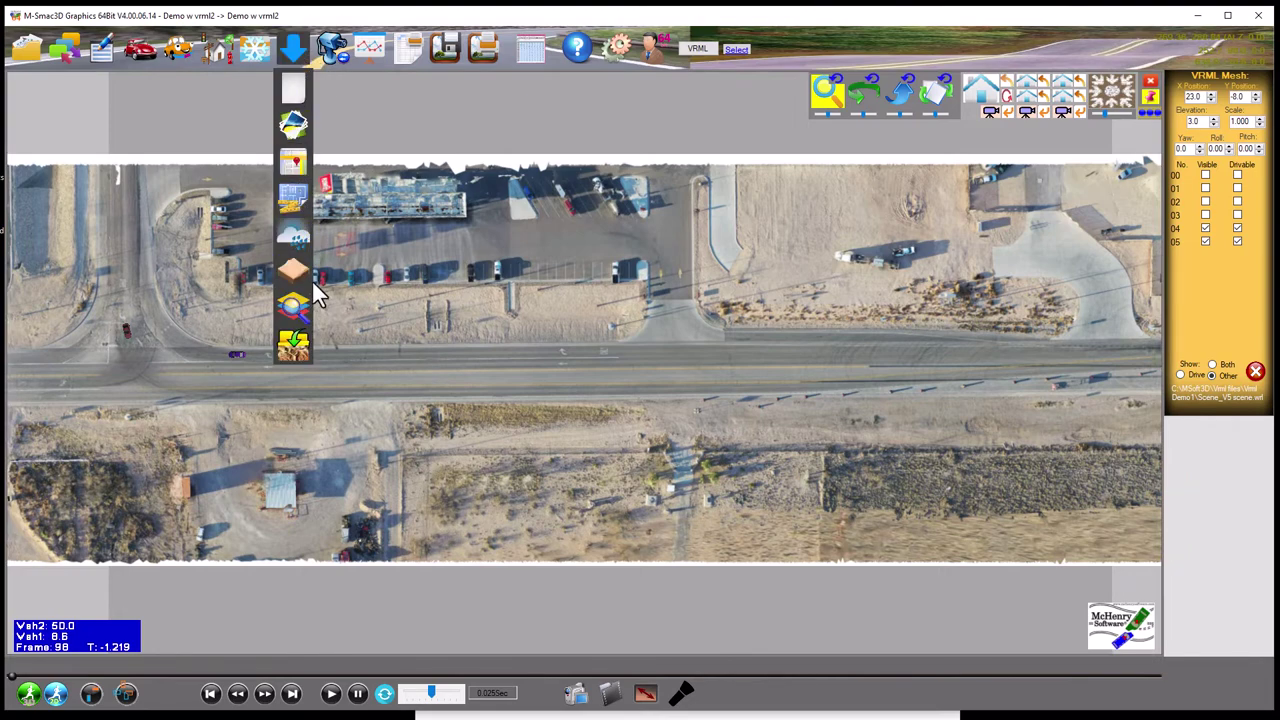
click(300, 312)
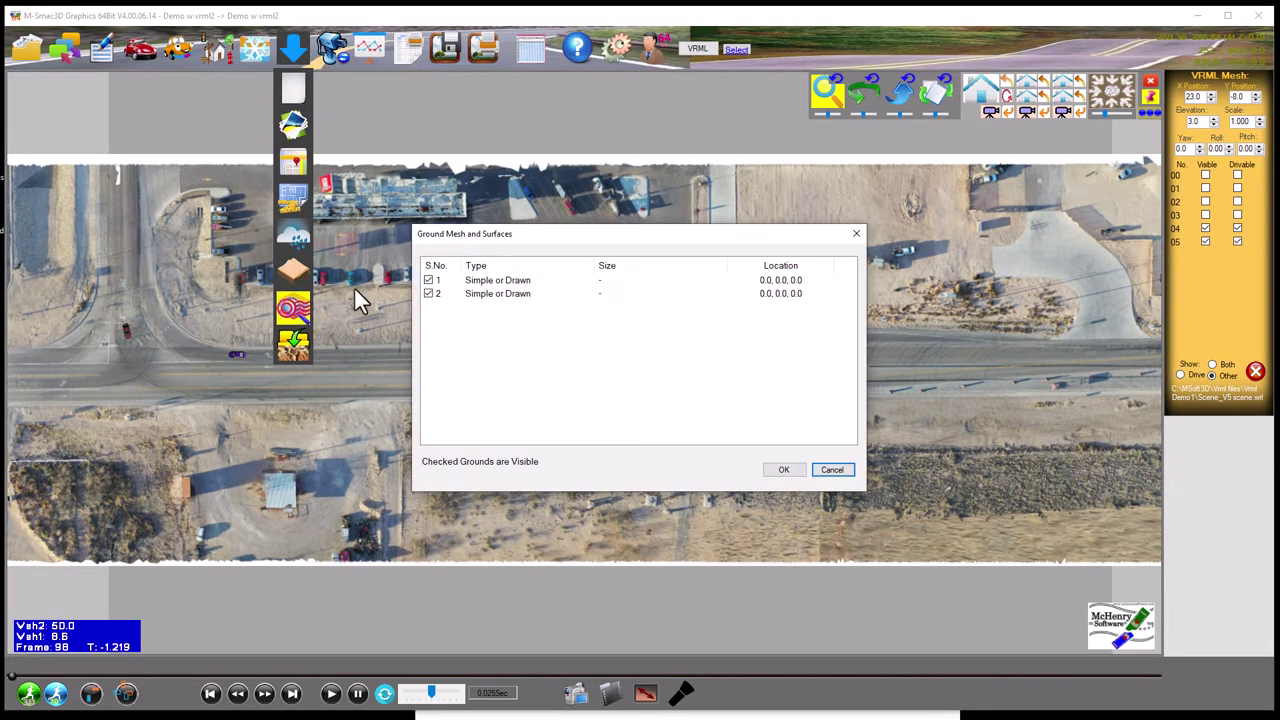
click(428, 292)
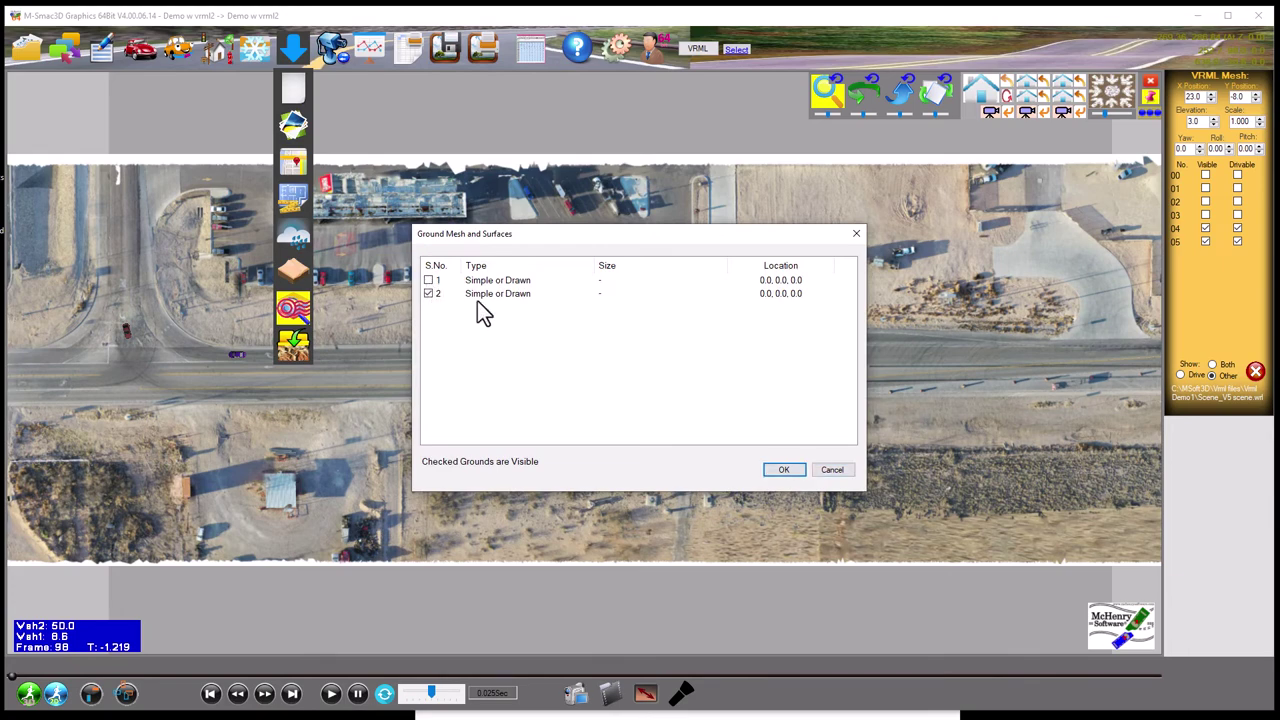
click(784, 469)
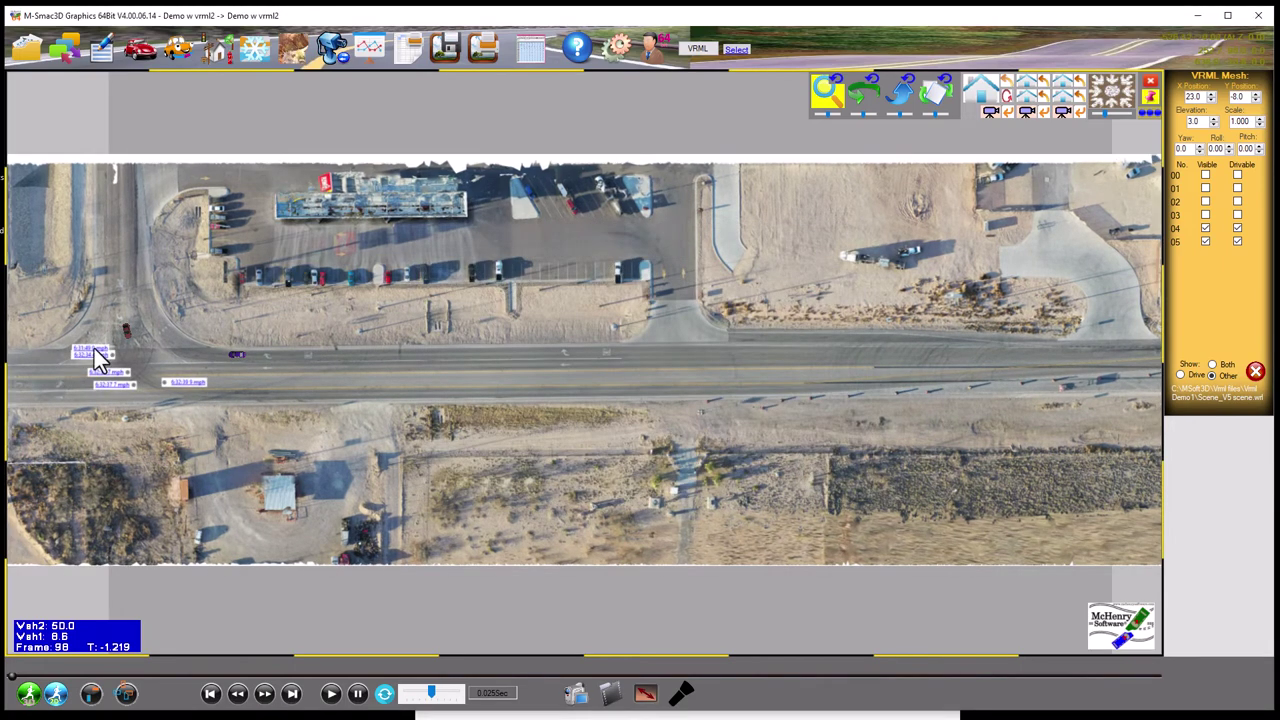
Select the ground in the scene and cycle through both grounds' settings to compare their visibility and image drape
click(472, 253)
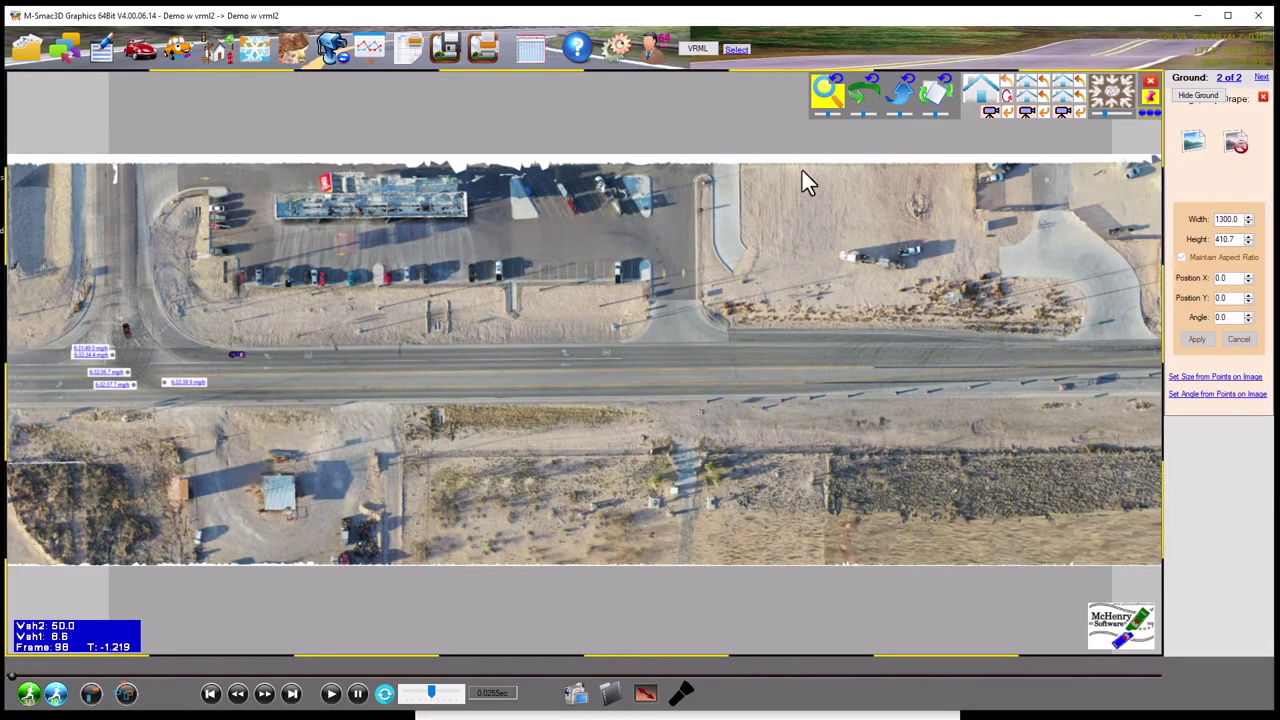
click(1261, 79)
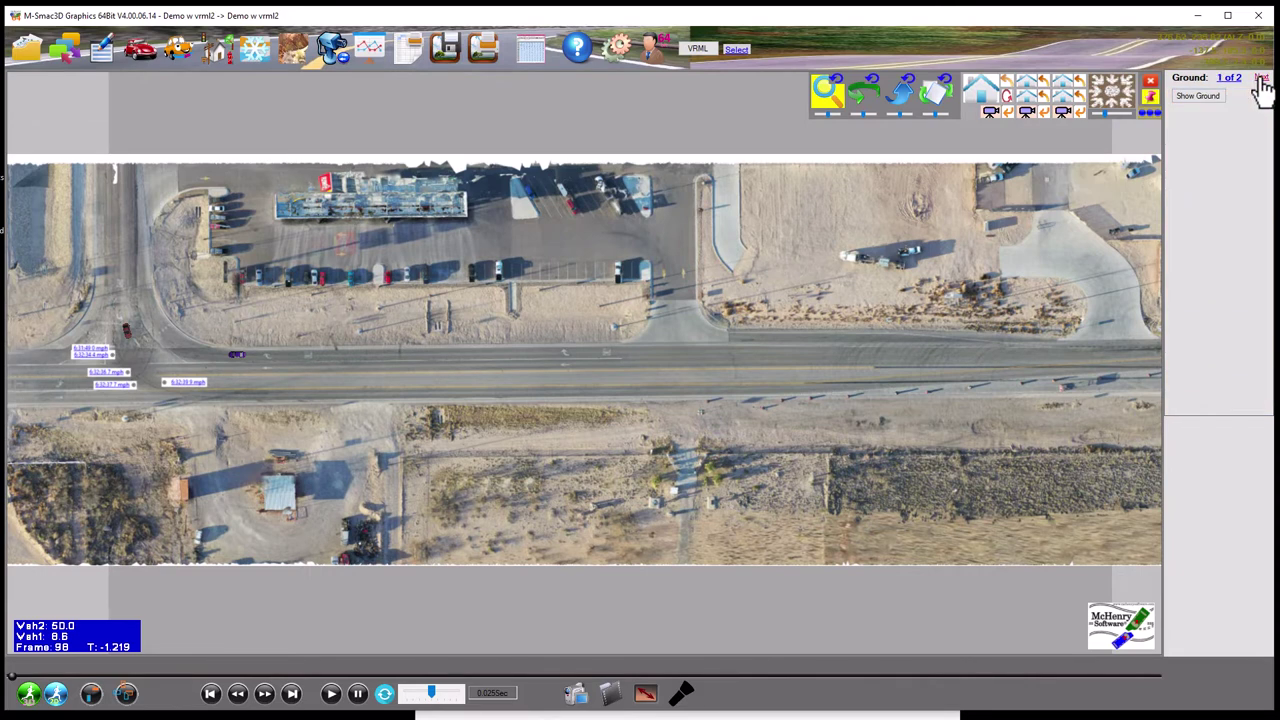
click(1261, 79)
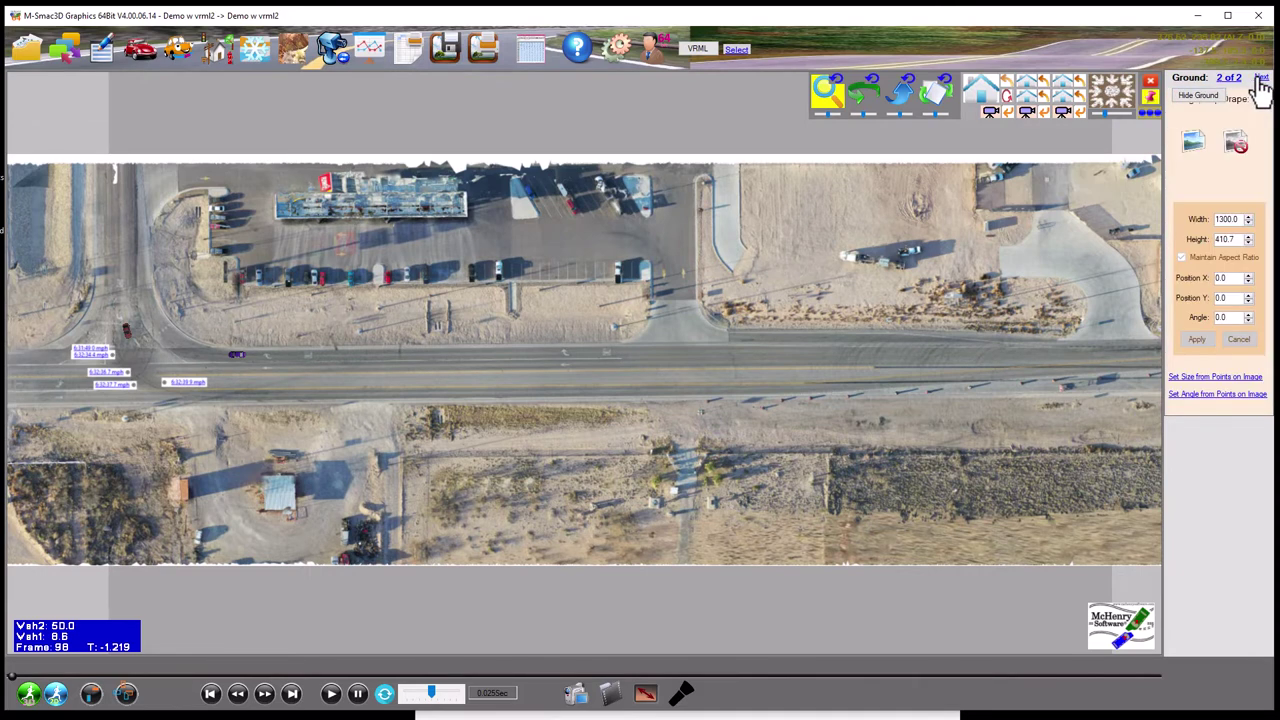
Add a new simple ground with a width of 1 and a height of 1
click(289, 49)
mouse_move(288, 54)
click(293, 88)
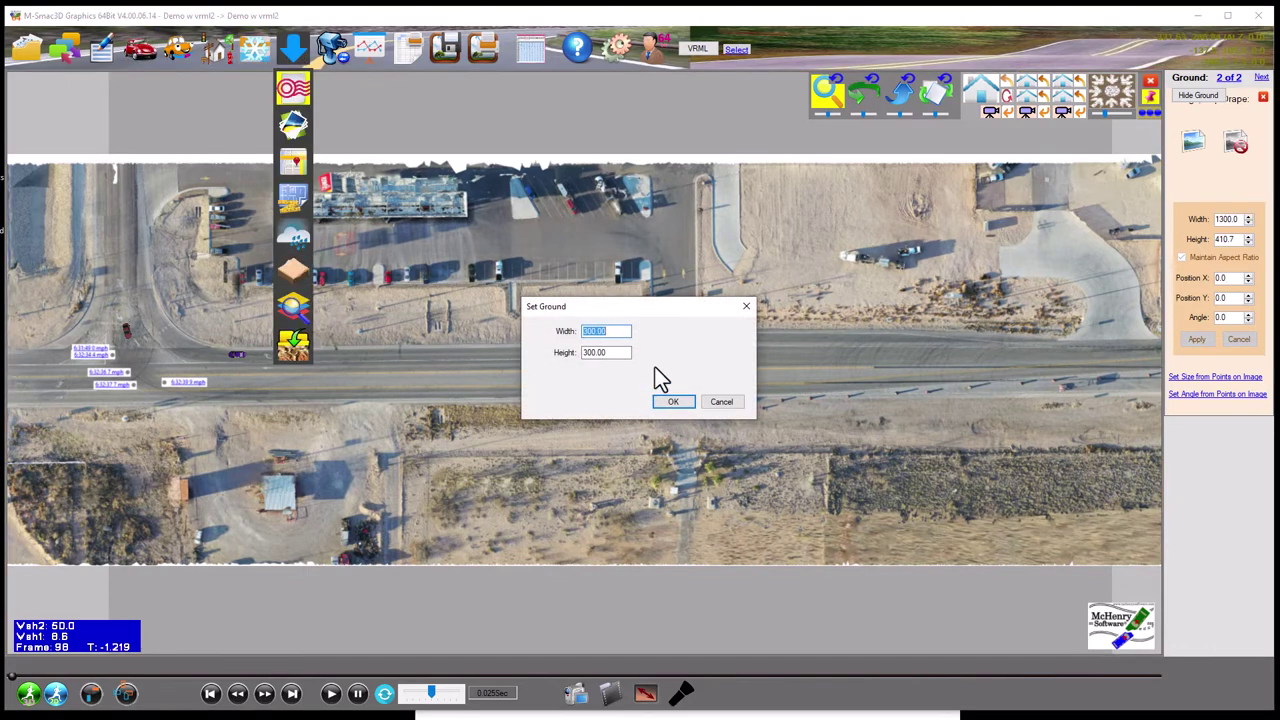
text(1)
drag(614, 354, 532, 357)
text(1)
key(Return)
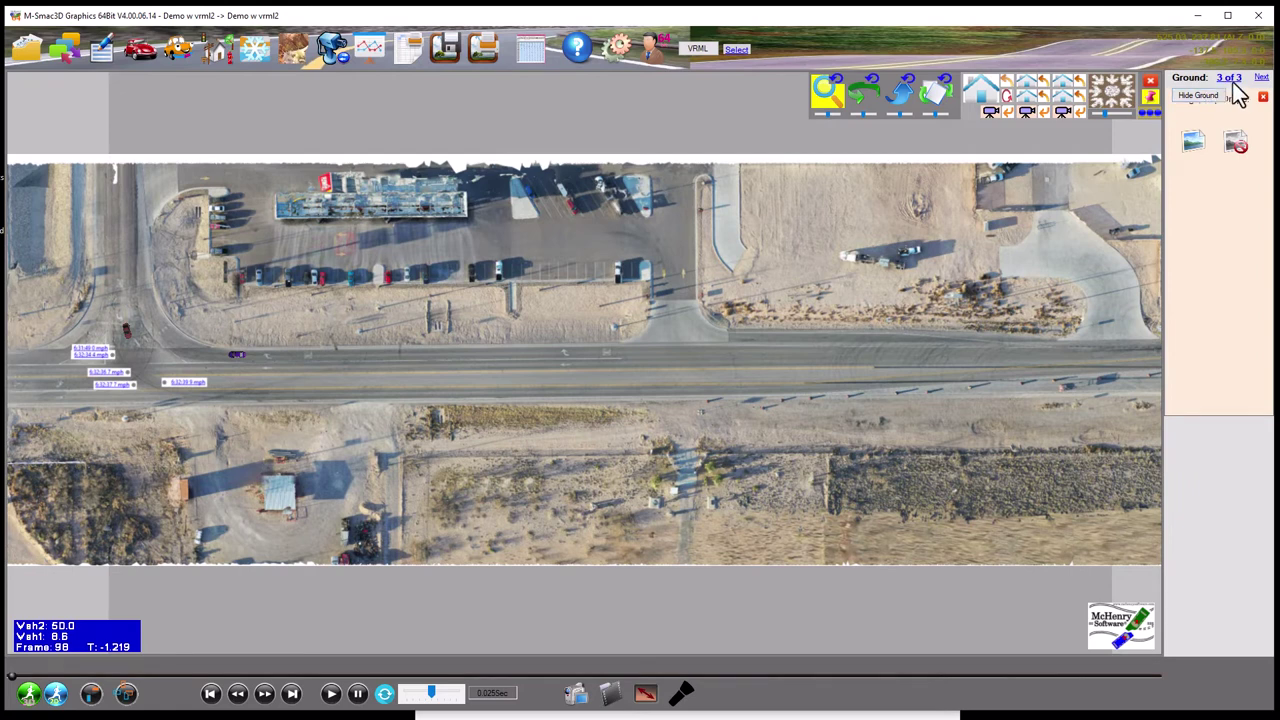
Hide ground 2 and check the visibility of all grounds in the ground mesh and surfaces list
click(1262, 78)
click(1262, 78)
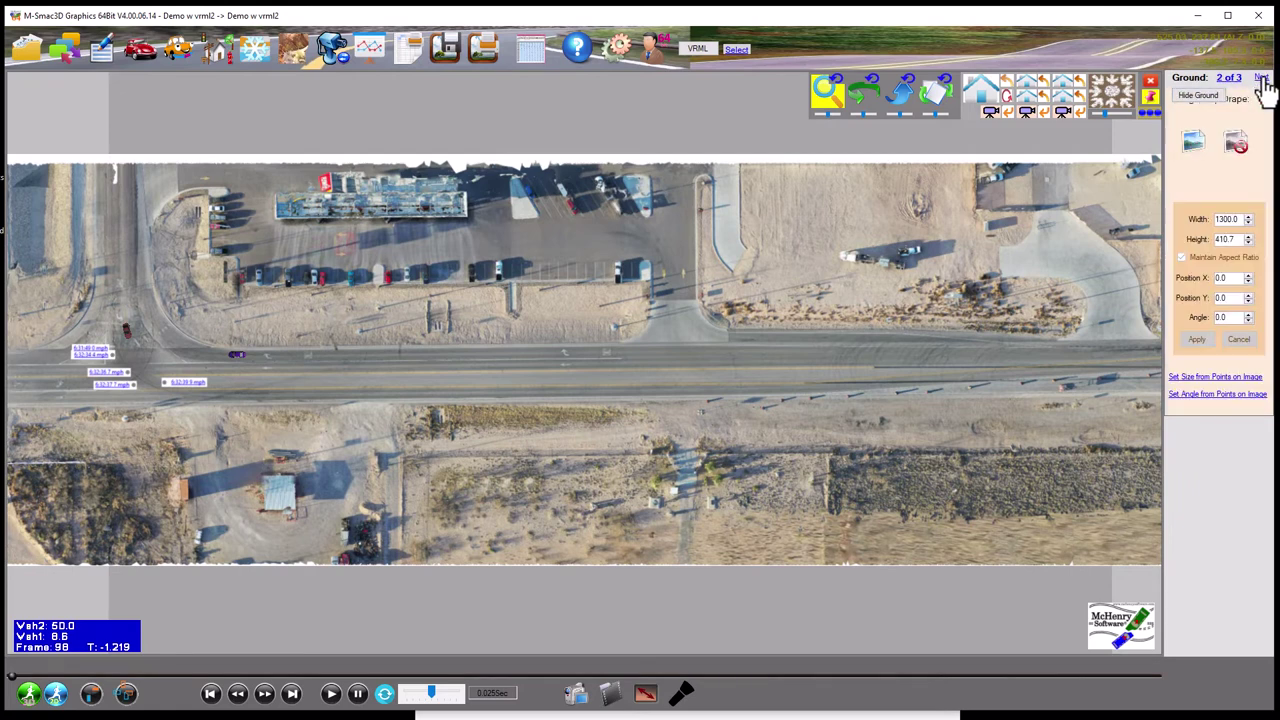
click(1263, 80)
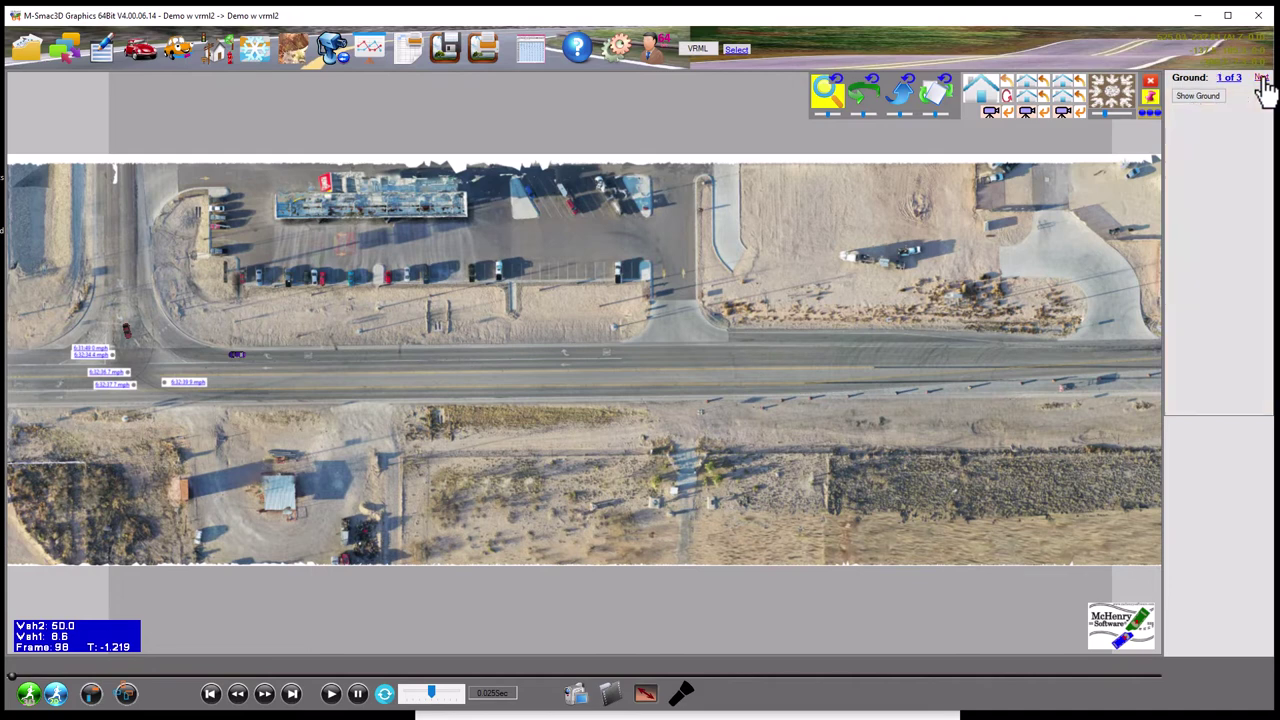
click(1263, 80)
click(1213, 95)
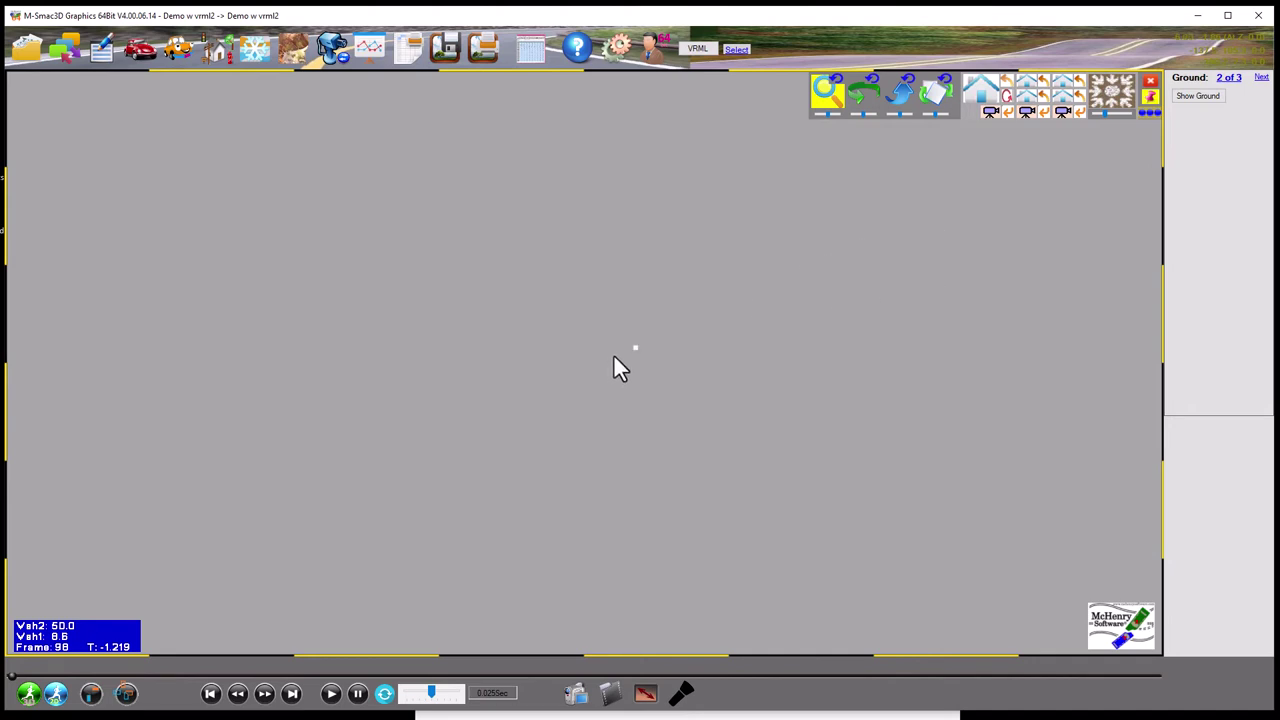
click(293, 52)
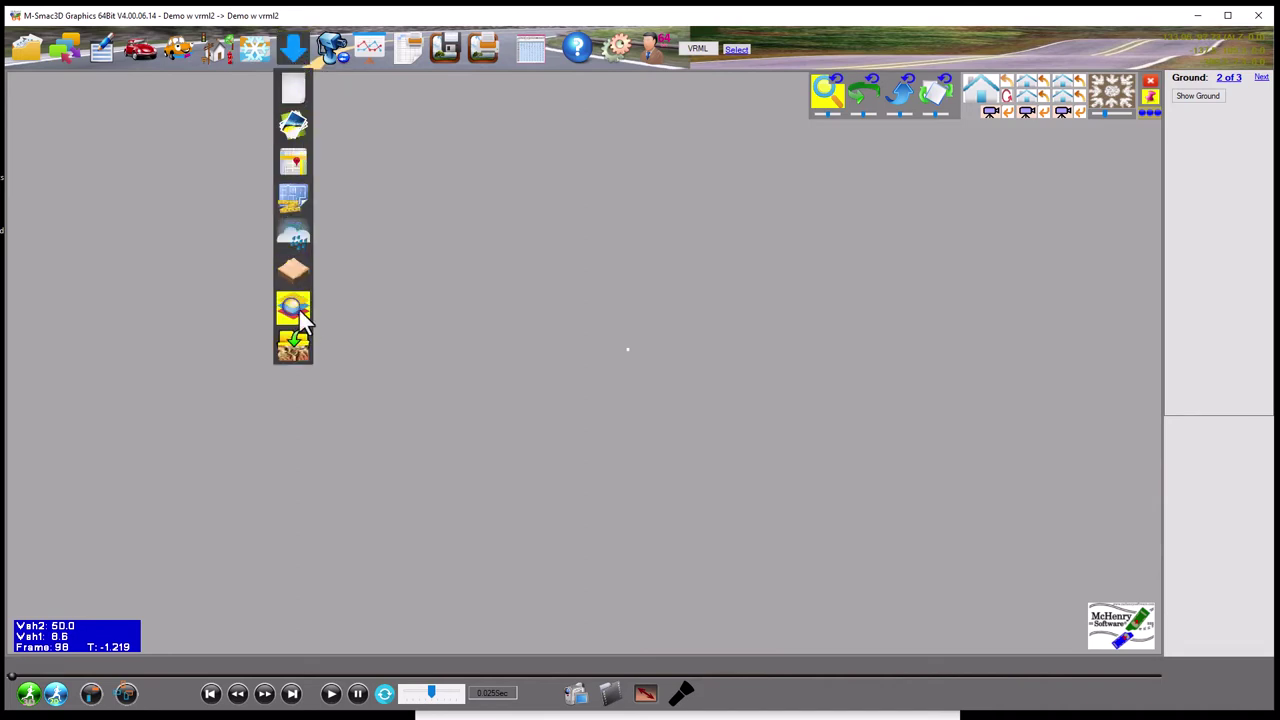
click(296, 310)
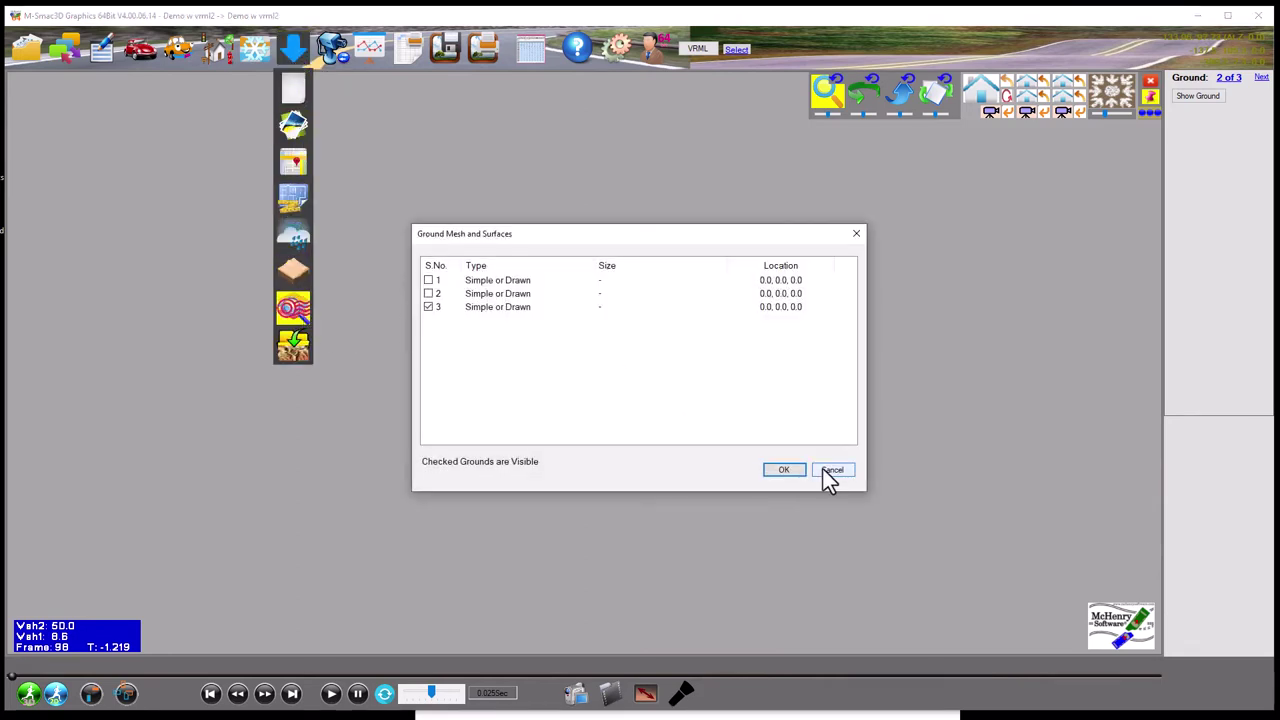
click(828, 469)
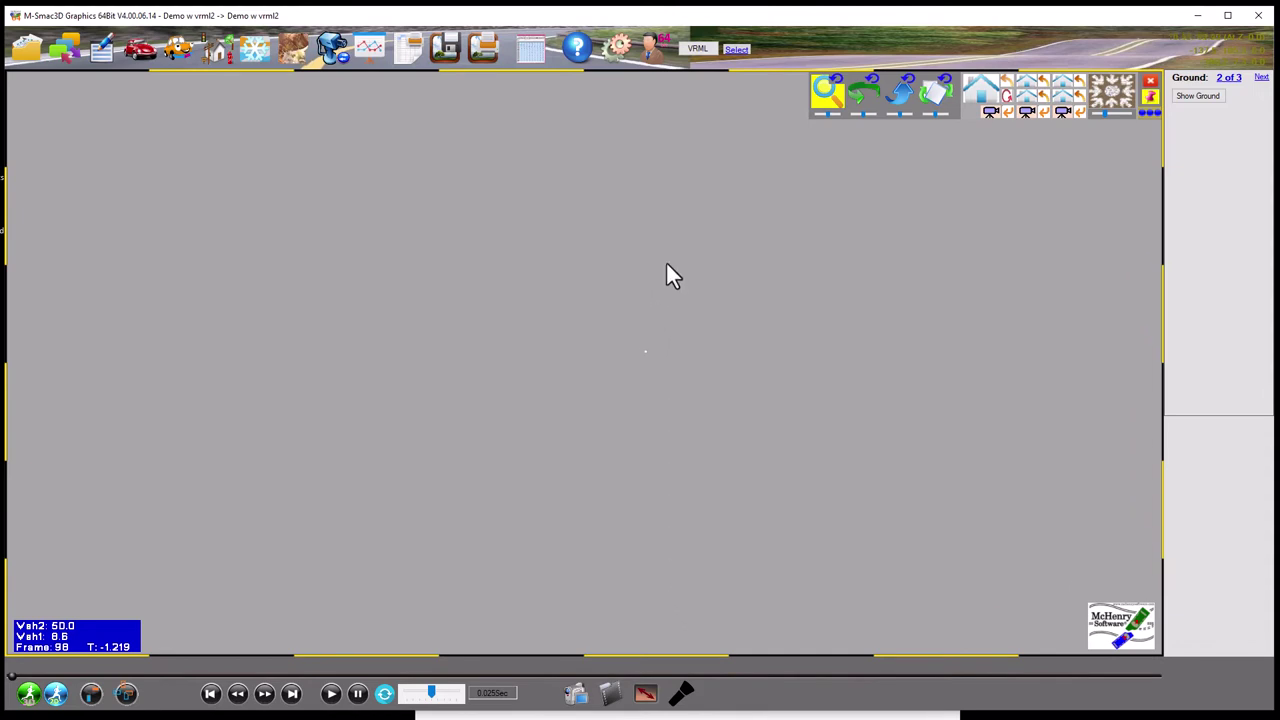
Show the VRML mesh's Drive surfaces alone, set the display to Both, and inspect the scene without the large grounds
click(743, 50)
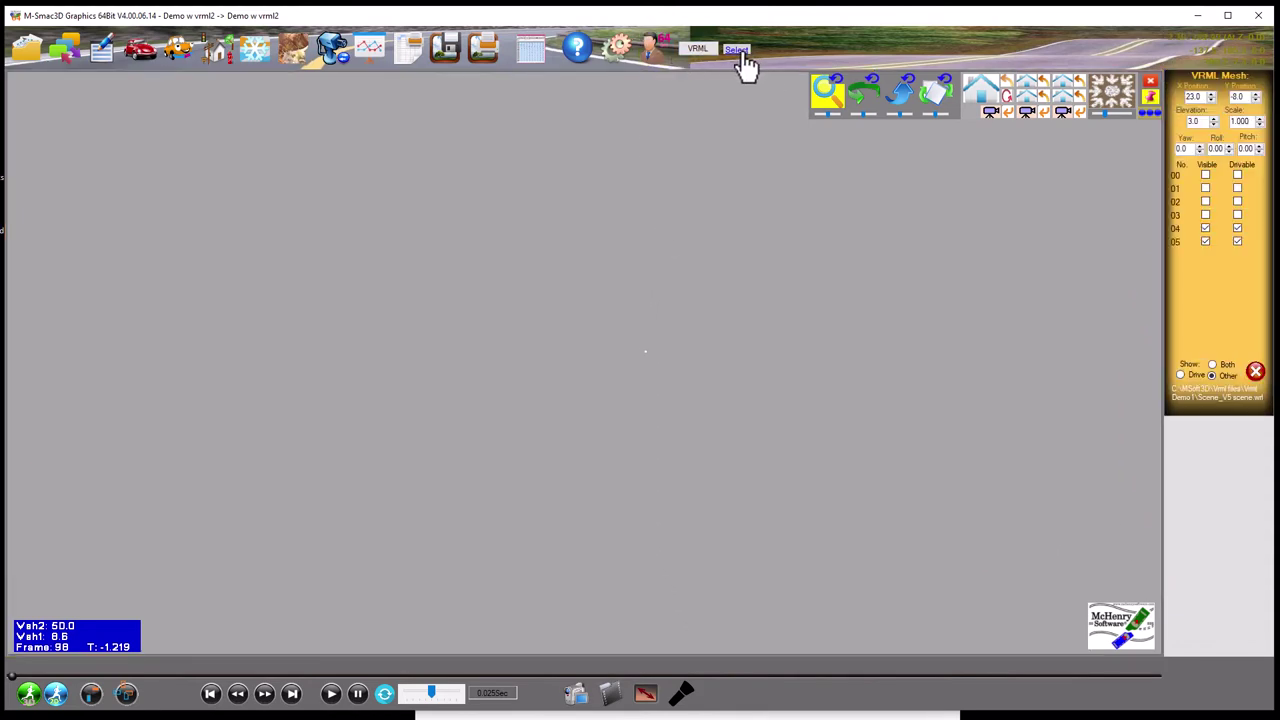
click(1181, 374)
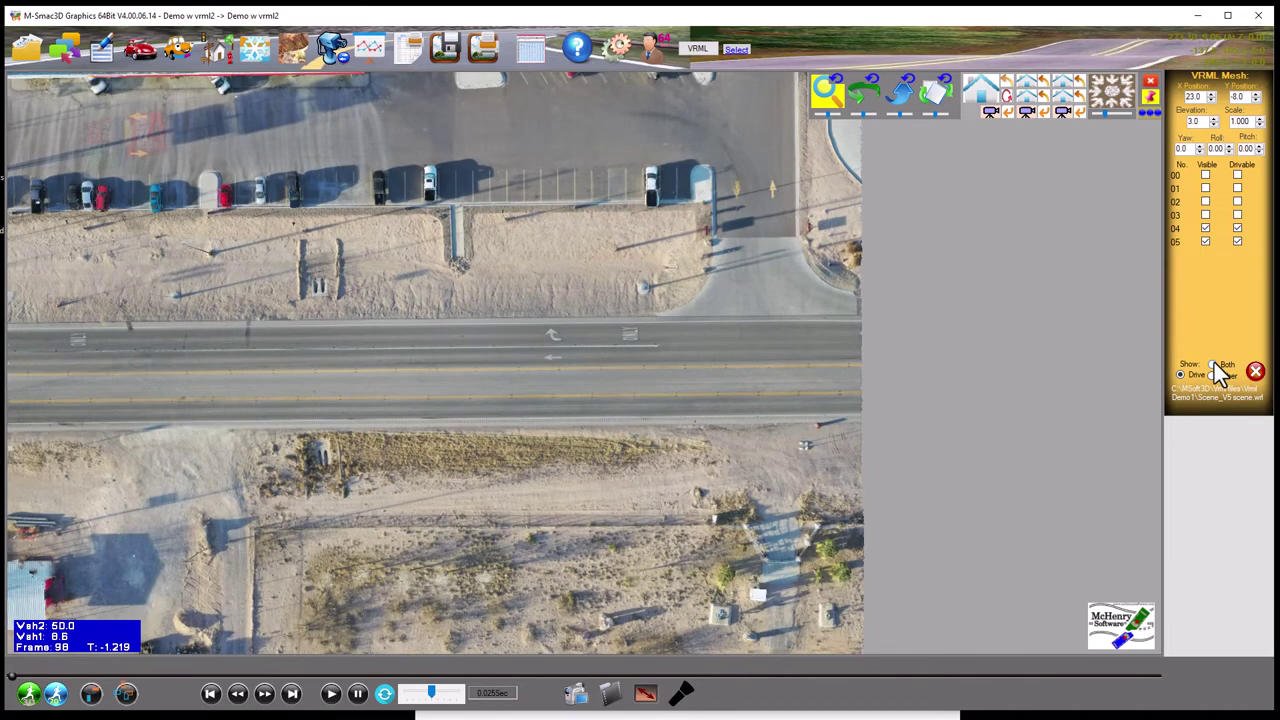
click(1213, 365)
scroll(586, 334, down, 5)
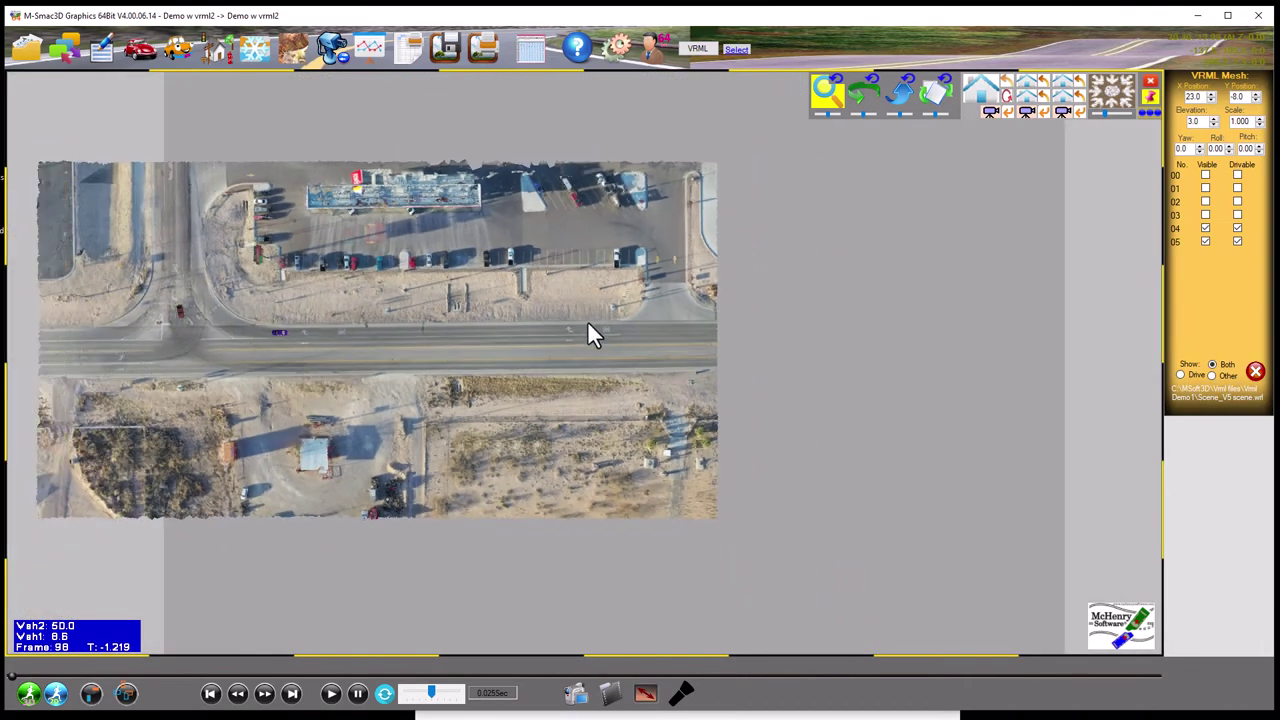
scroll(610, 350, up, 4)
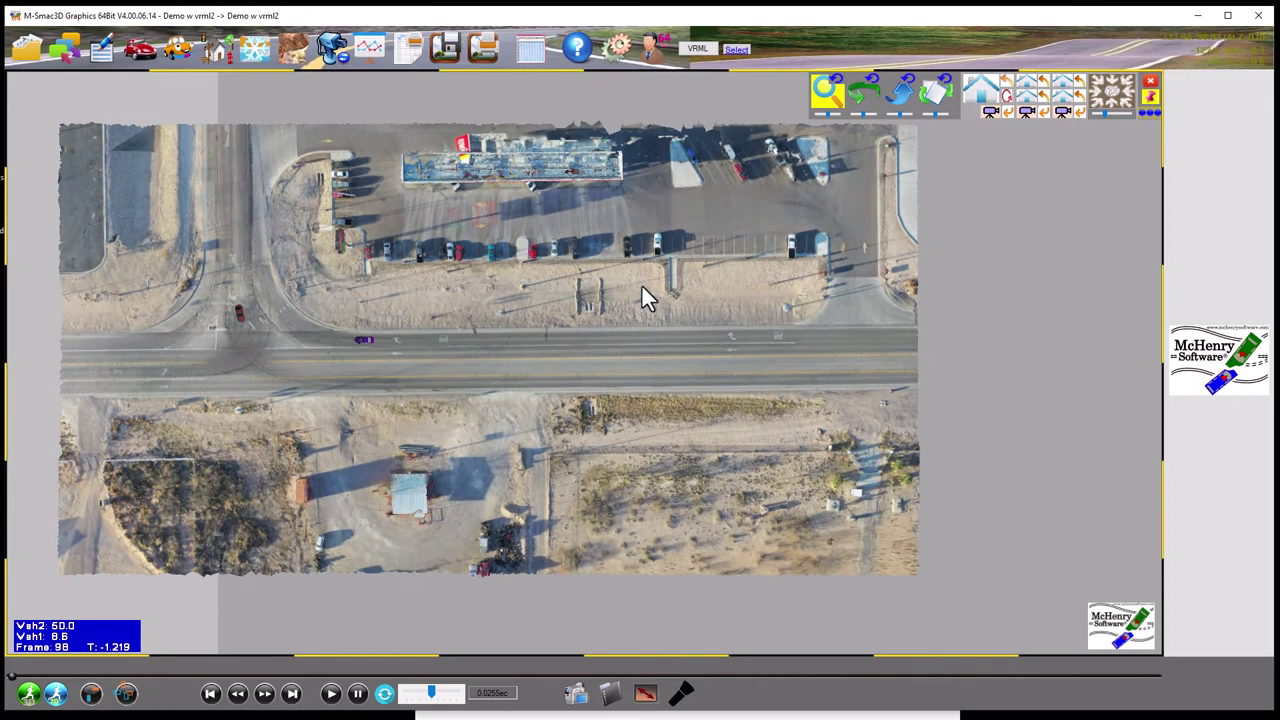
Make grounds 1 and 2 visible again in the ground mesh and surfaces list
scroll(634, 285, down, 1)
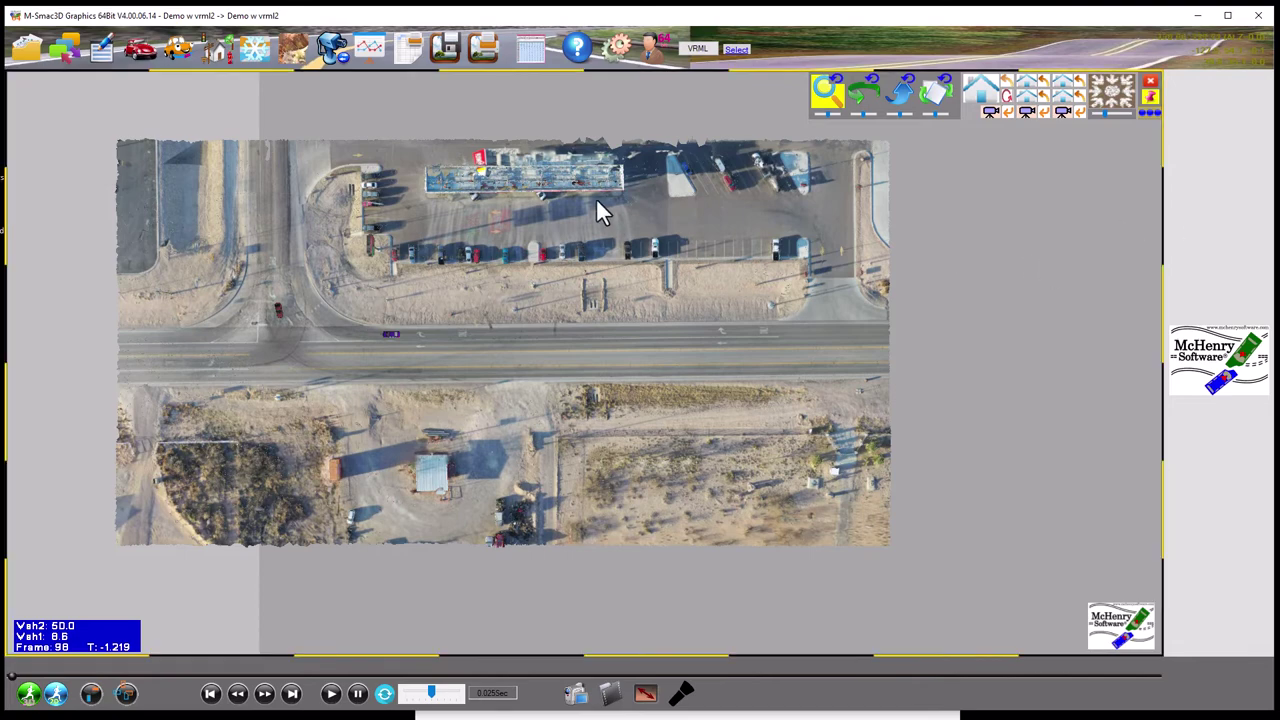
click(288, 52)
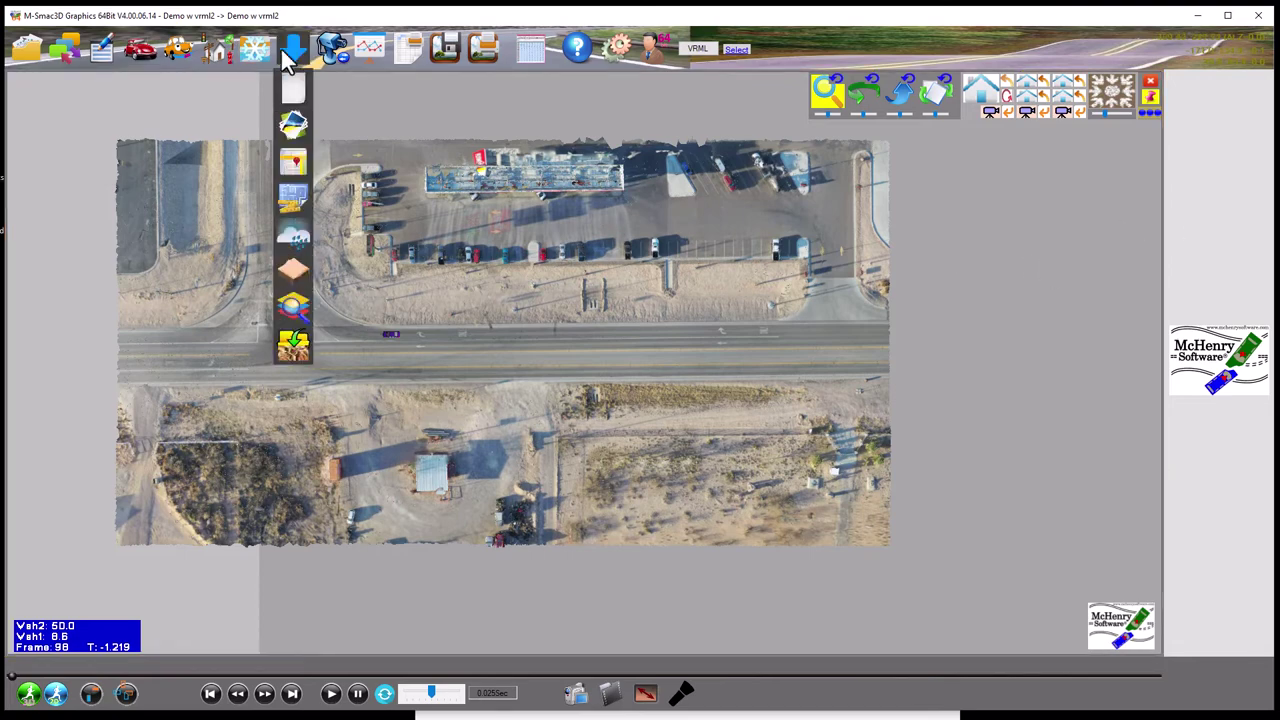
click(294, 306)
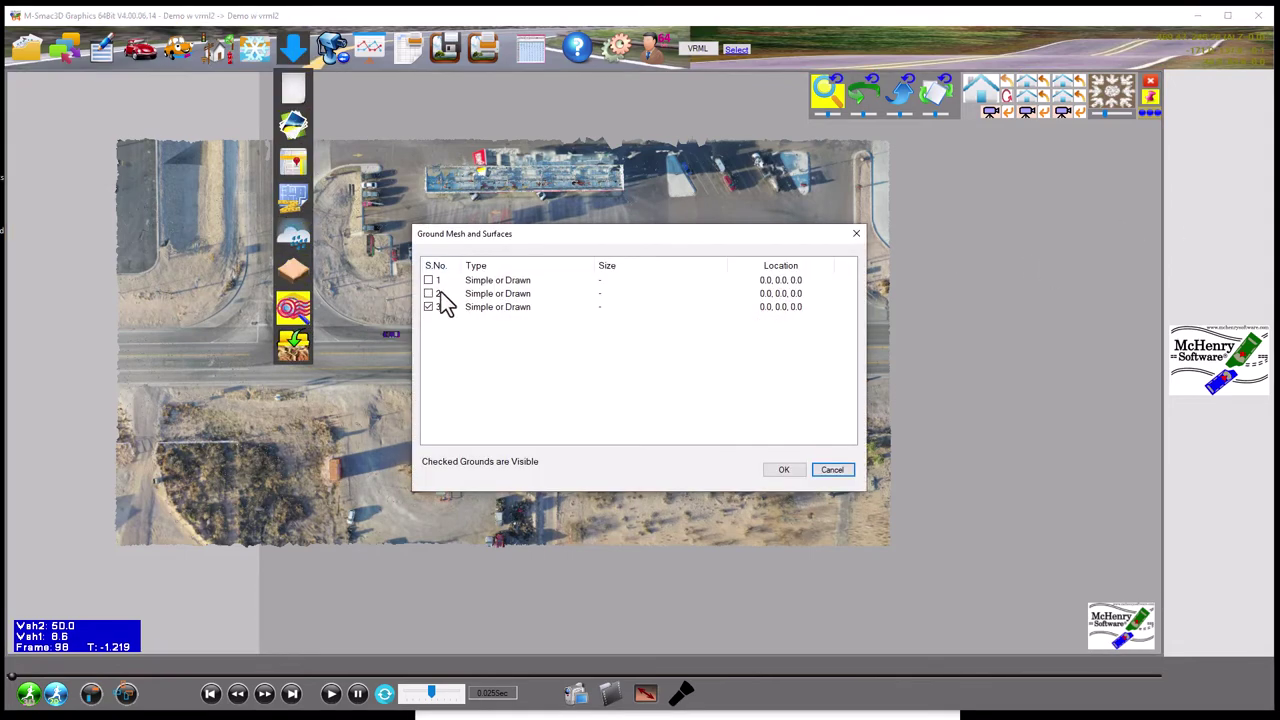
click(429, 293)
click(429, 280)
click(784, 470)
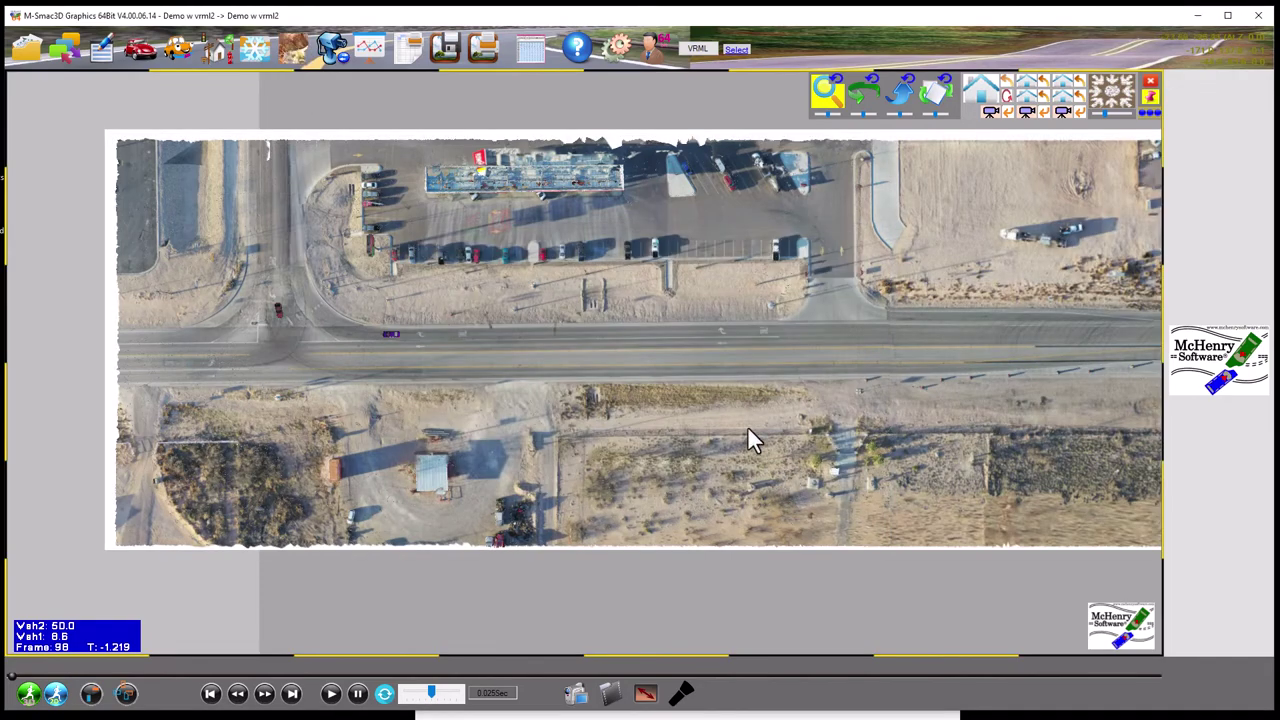
scroll(822, 334, down, 3)
drag(803, 351, 586, 329)
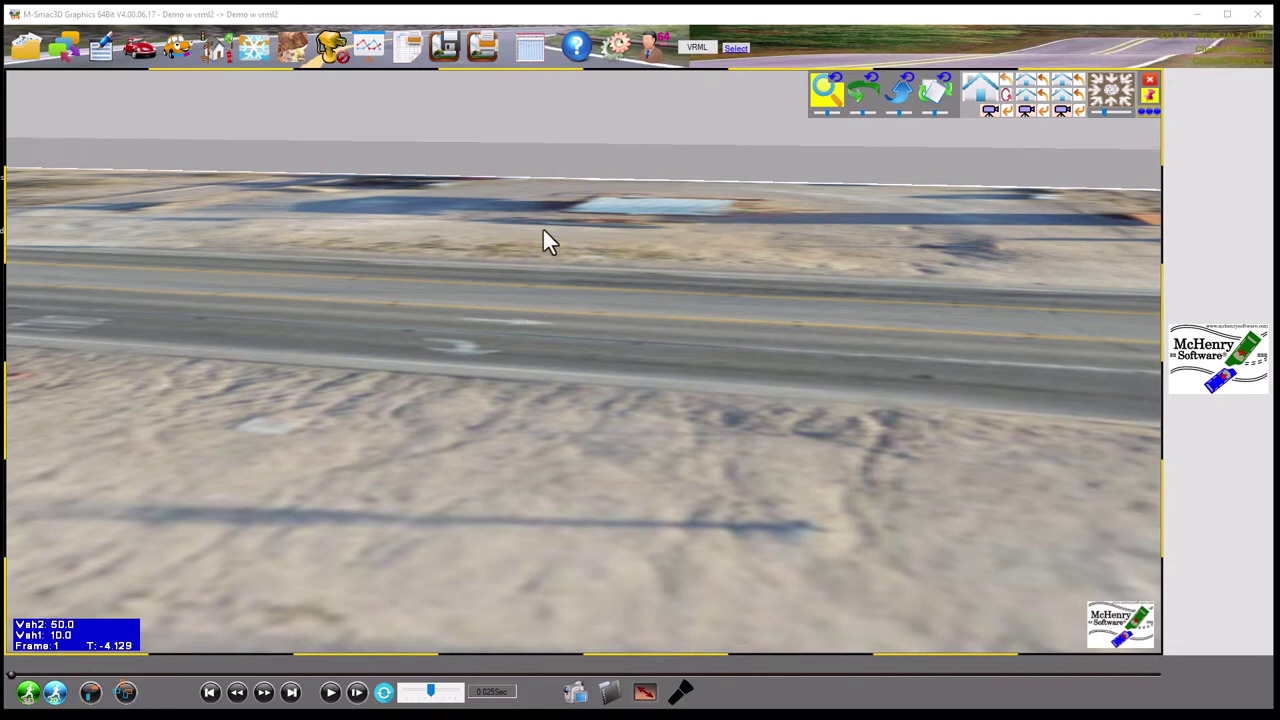
Examine the flat image-draped ground and its edges from a low angle, then from directly above
scroll(679, 227, down, 8)
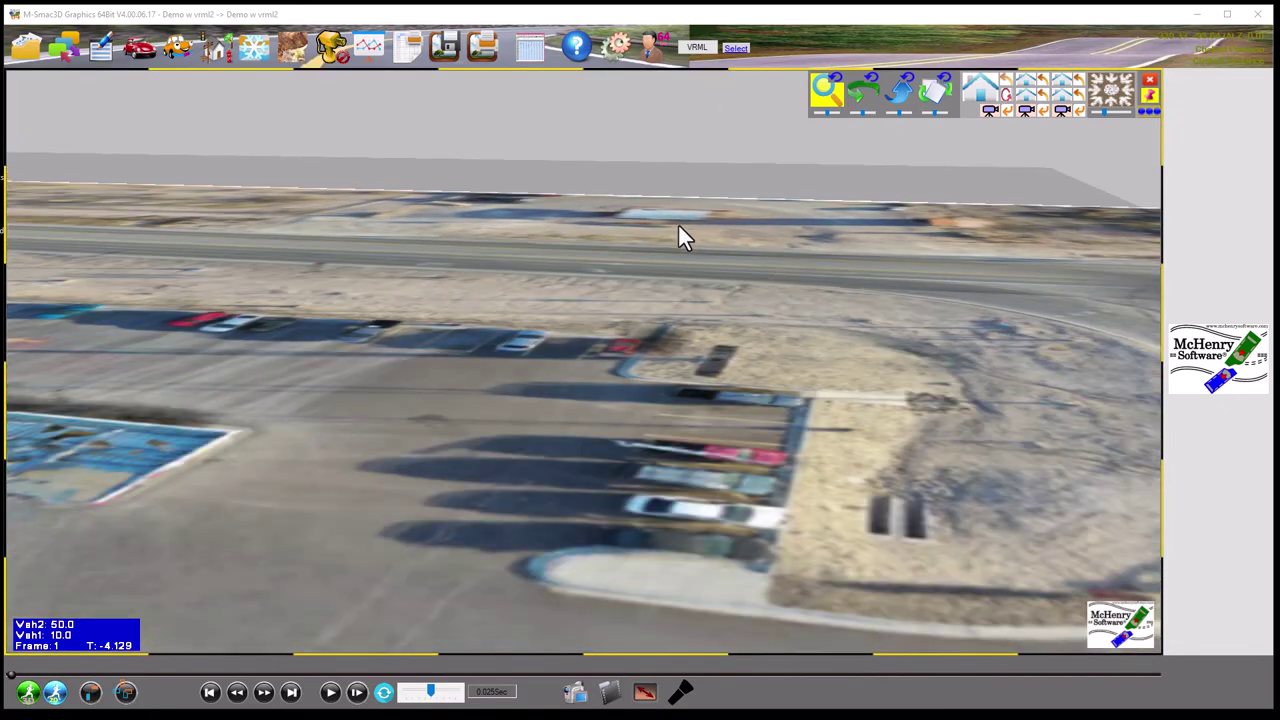
scroll(678, 236, down, 5)
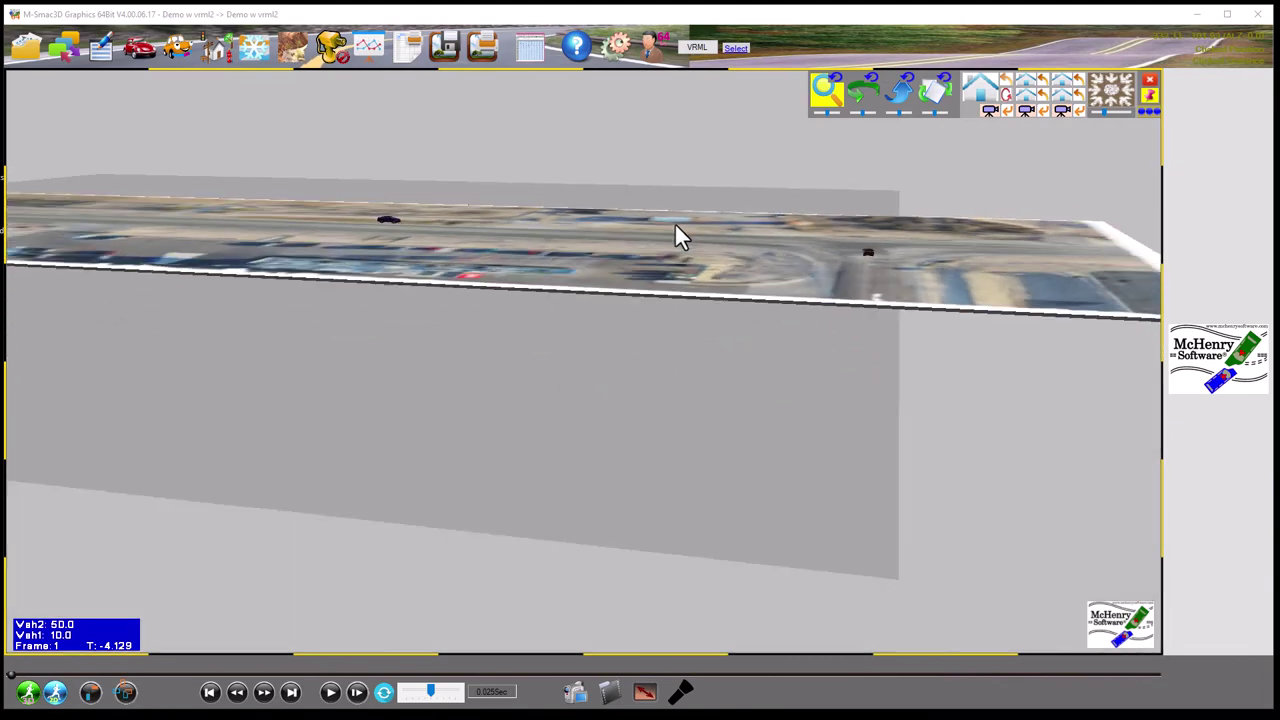
scroll(676, 236, up, 4)
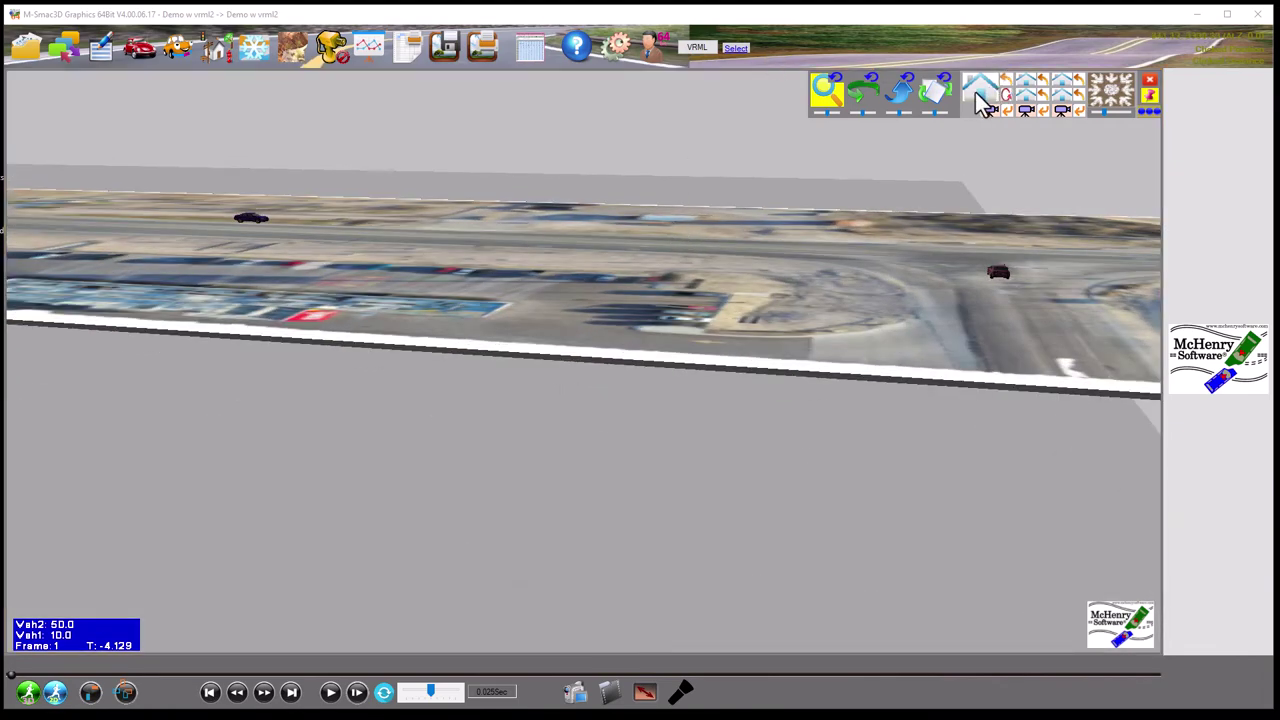
scroll(771, 174, up, 5)
scroll(923, 166, down, 5)
scroll(924, 160, up, 3)
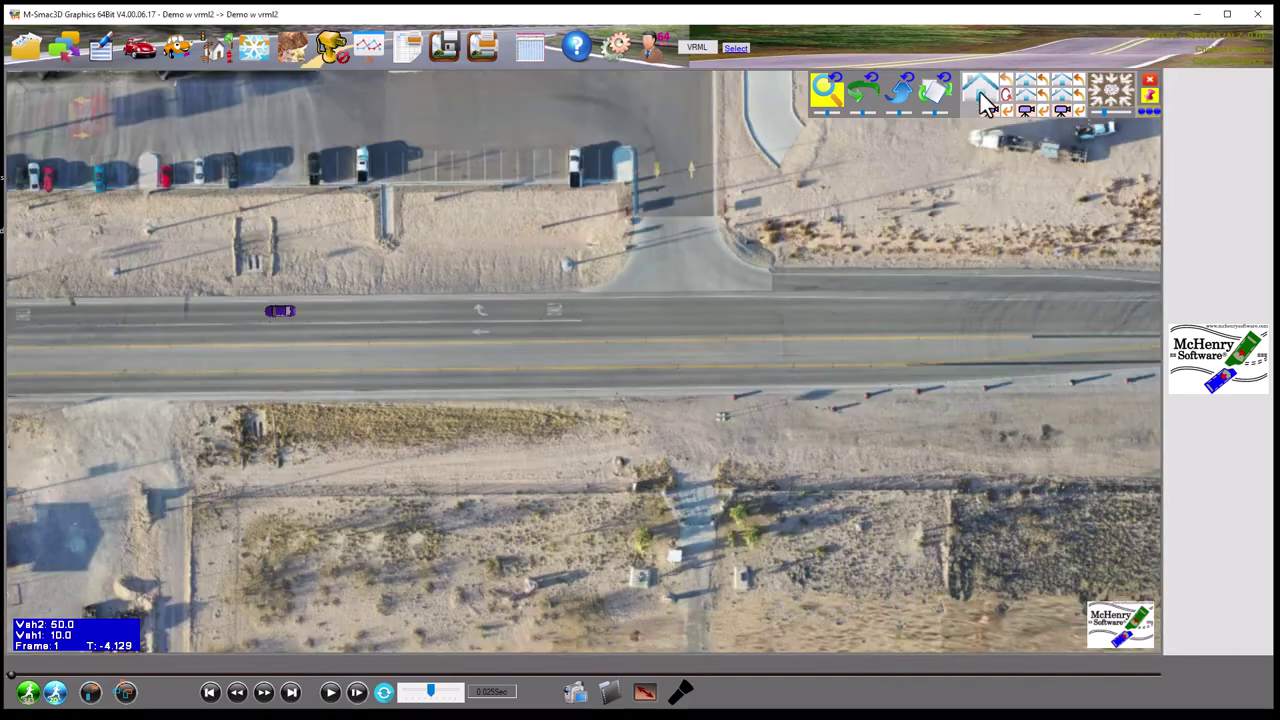
Inspect the purple car on the draped ground image up close from a saved angled view and a steeper tilt
click(989, 106)
click(1032, 88)
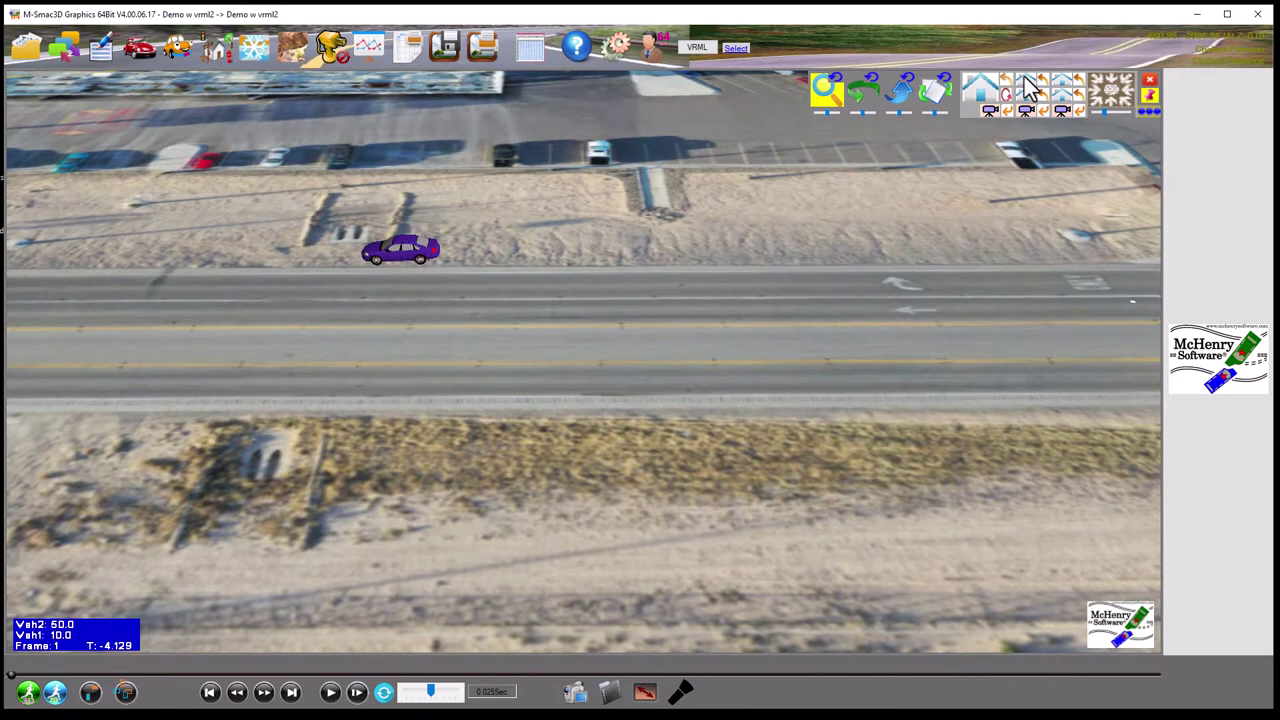
drag(251, 300, 217, 351)
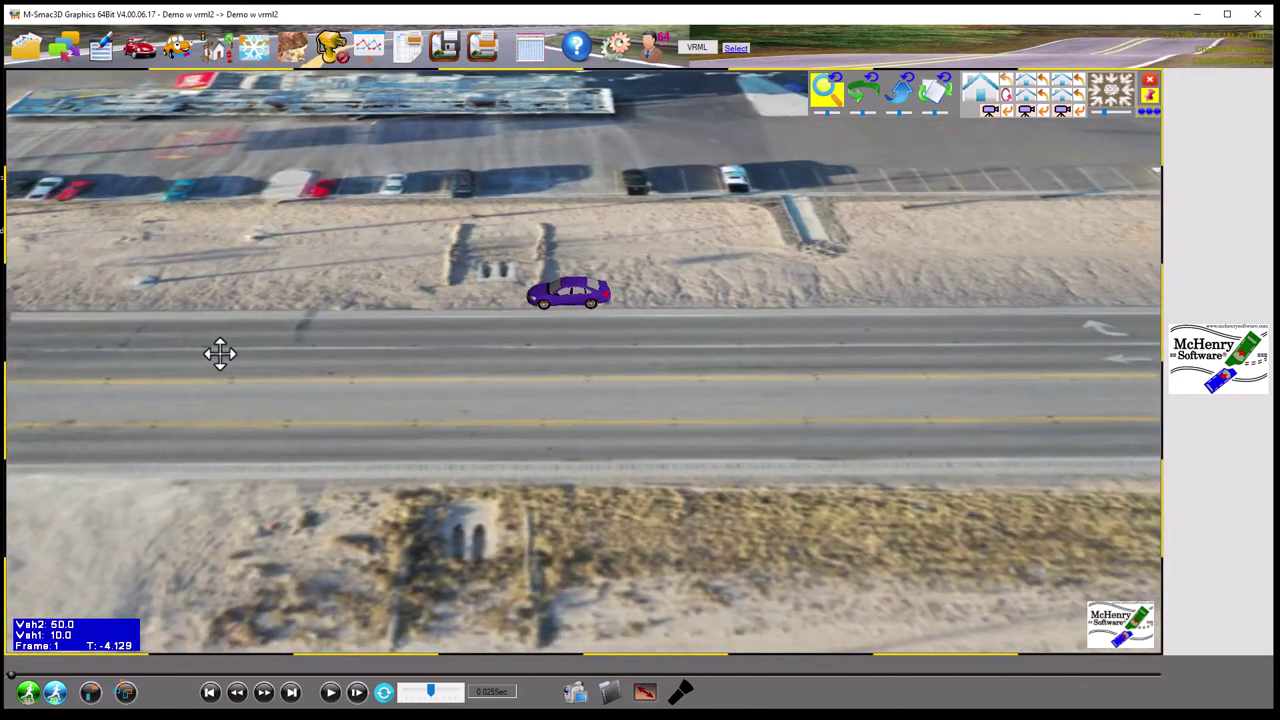
scroll(563, 312, up, 3)
scroll(561, 306, up, 2)
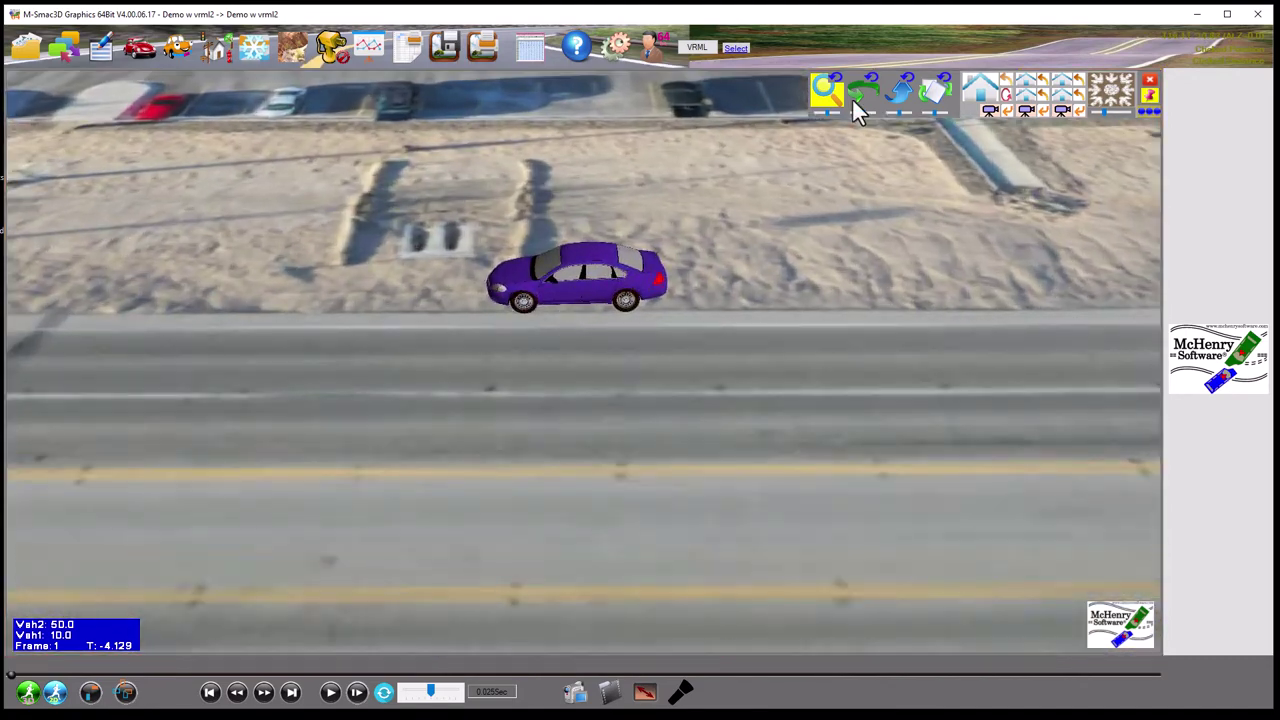
click(899, 95)
drag(565, 395, 601, 363)
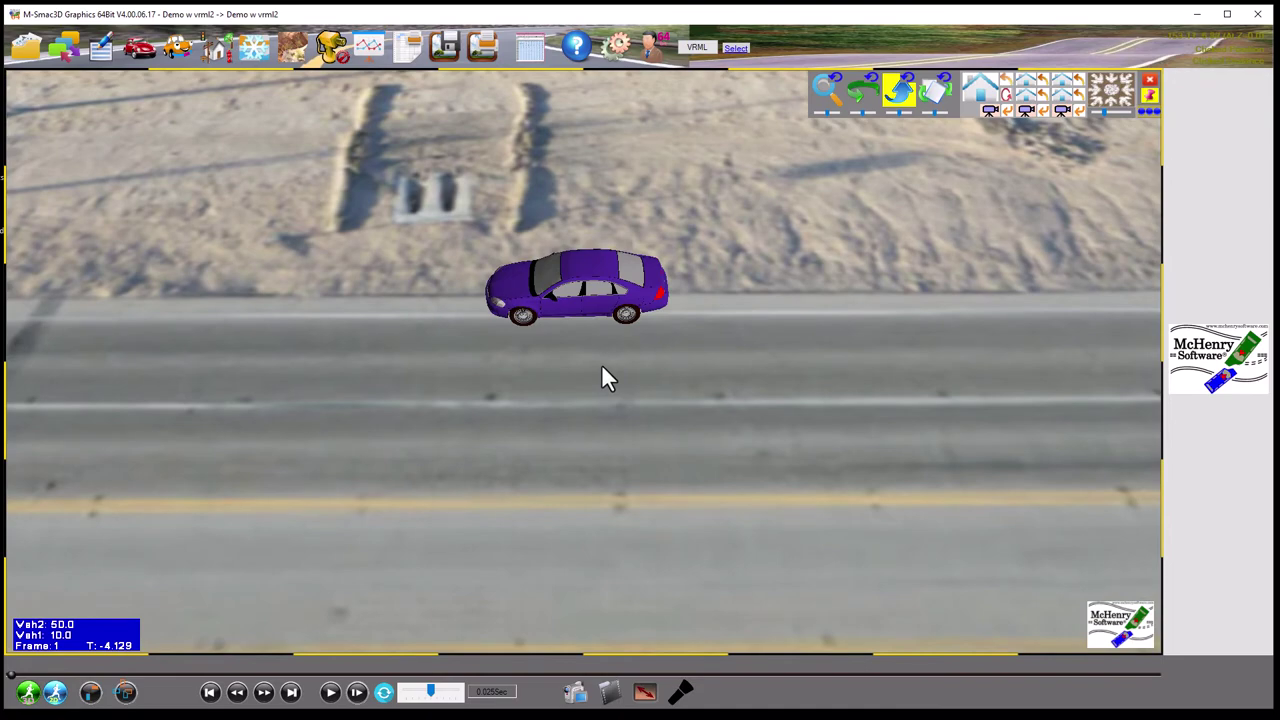
Load the VRML file Scene_V5 scene.wrl from the Vrml Demo1 folder into the scene
click(704, 49)
click(277, 125)
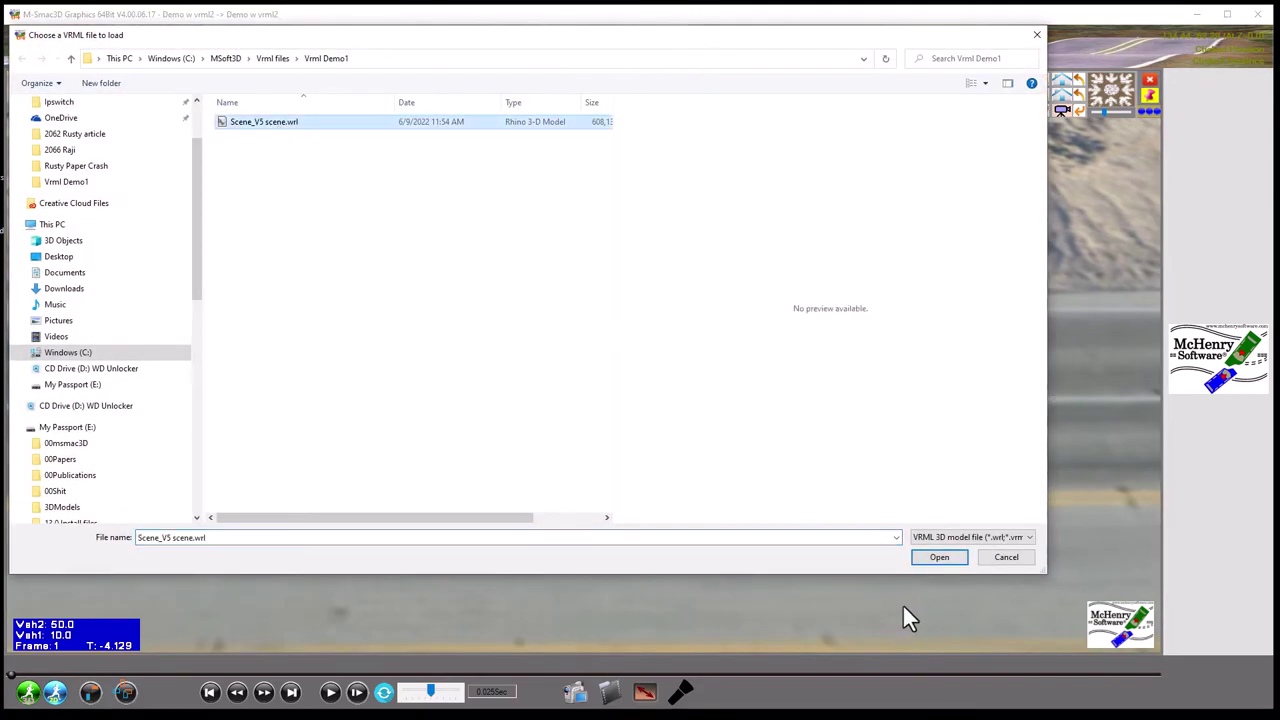
click(938, 558)
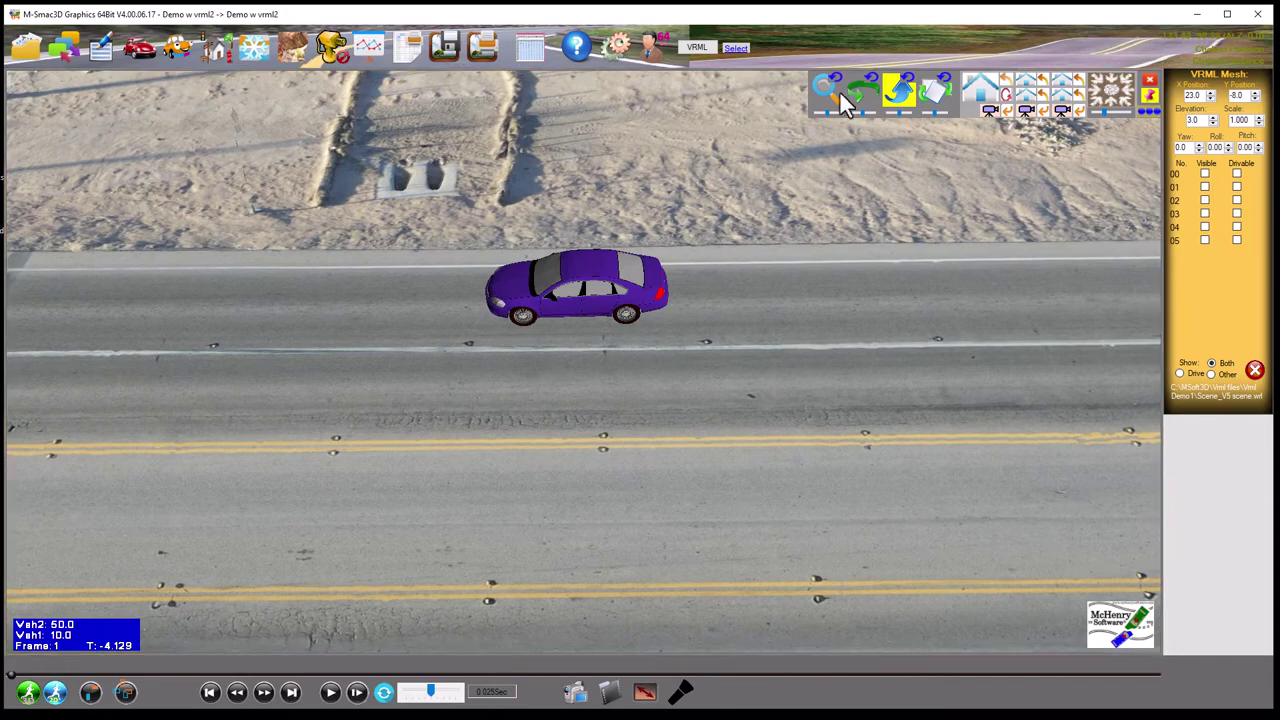
Examine the loaded VRML mesh around the purple car, the parked cars and the fuel station canopy from several angles
scroll(675, 360, down, 5)
scroll(676, 362, down, 5)
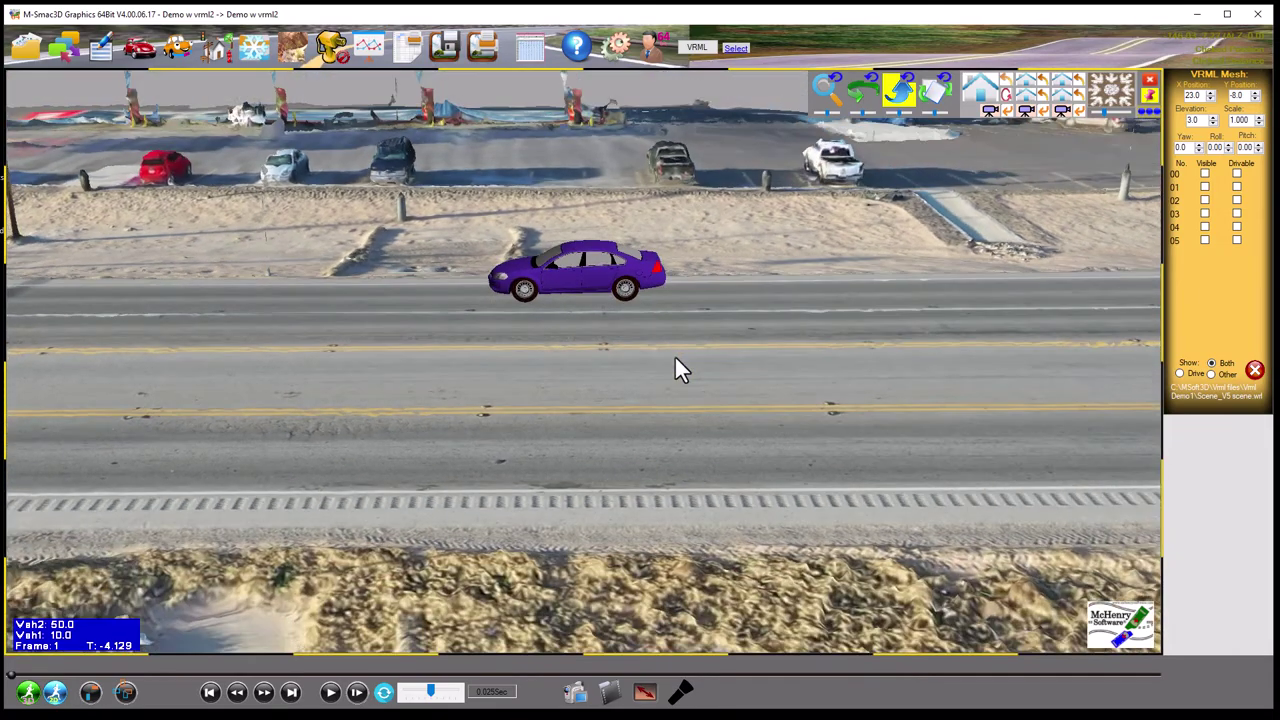
scroll(678, 372, down, 5)
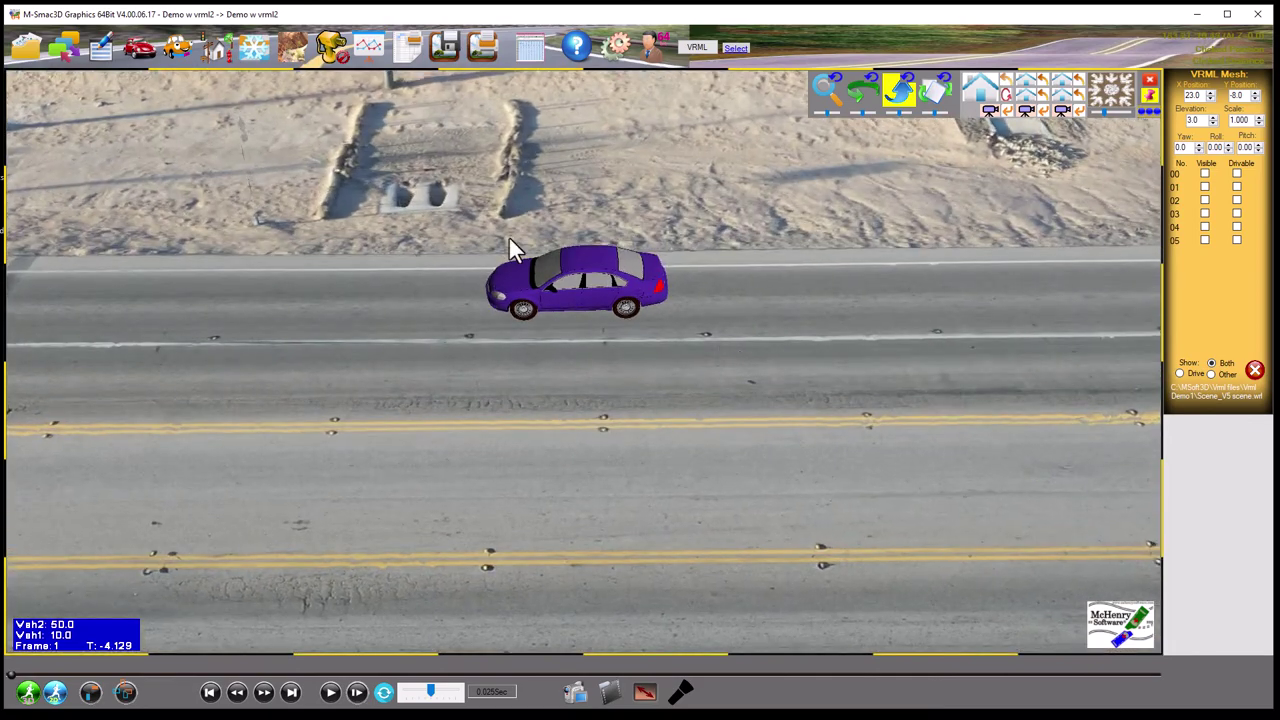
click(828, 90)
scroll(720, 271, up, 8)
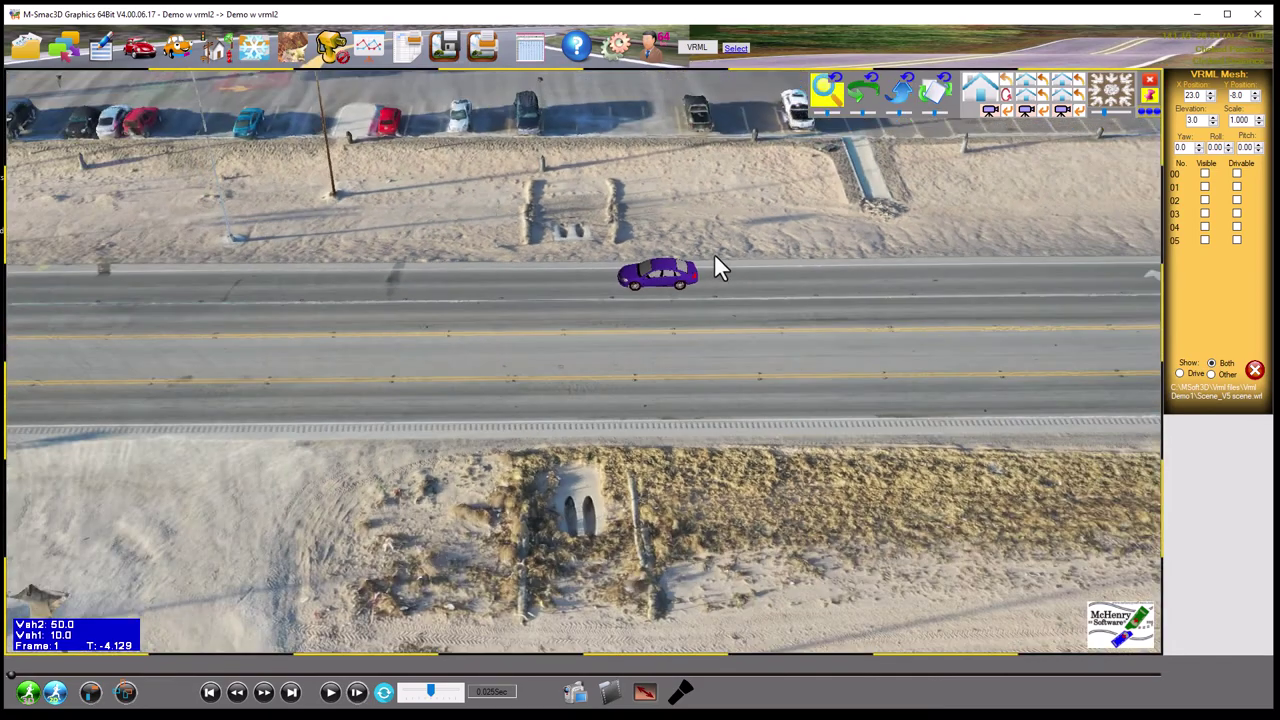
drag(714, 266, 838, 413)
click(863, 92)
drag(790, 220, 577, 230)
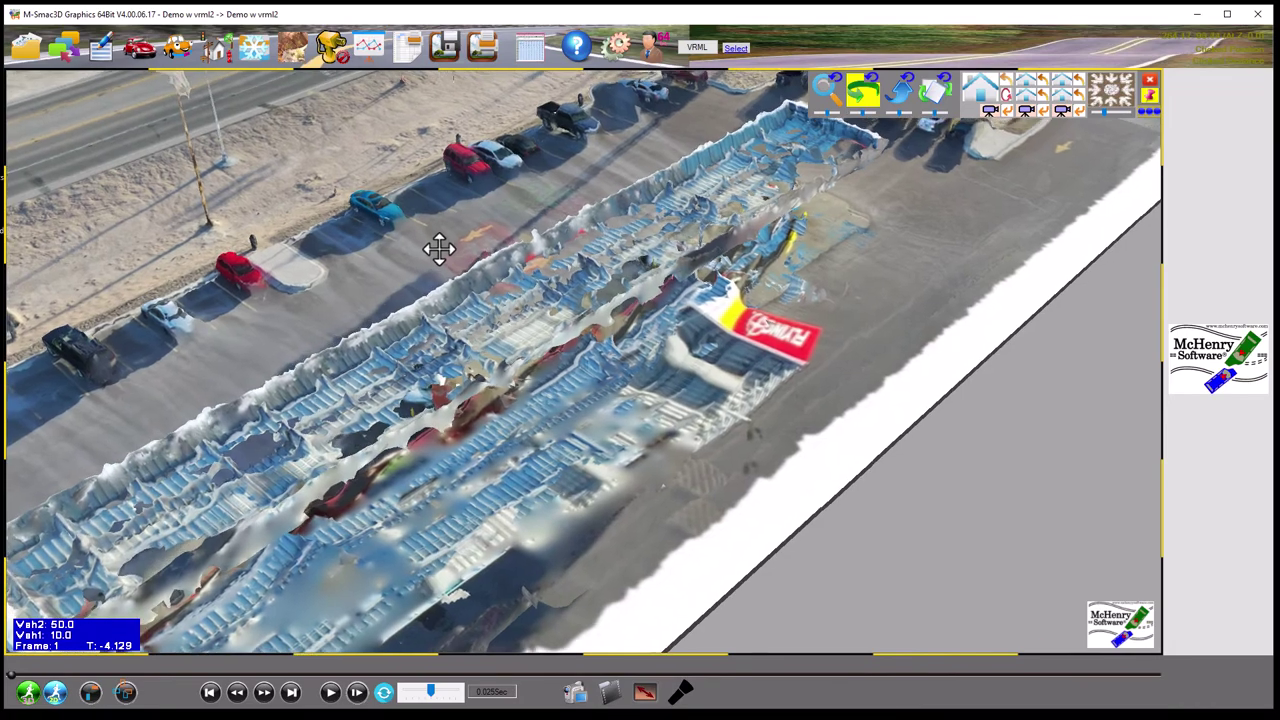
drag(437, 246, 757, 514)
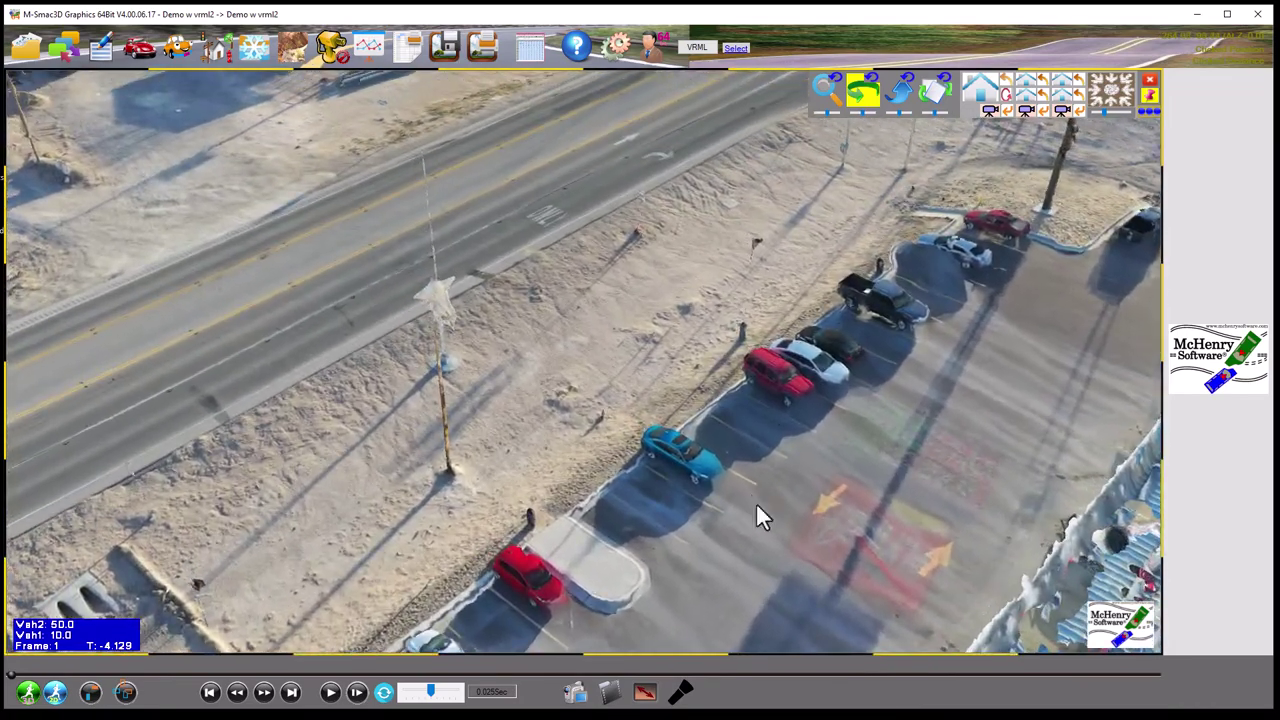
Frame a low view across the highway with the purple car, the roadside drain and the container building in sight
click(904, 100)
drag(857, 191, 893, 387)
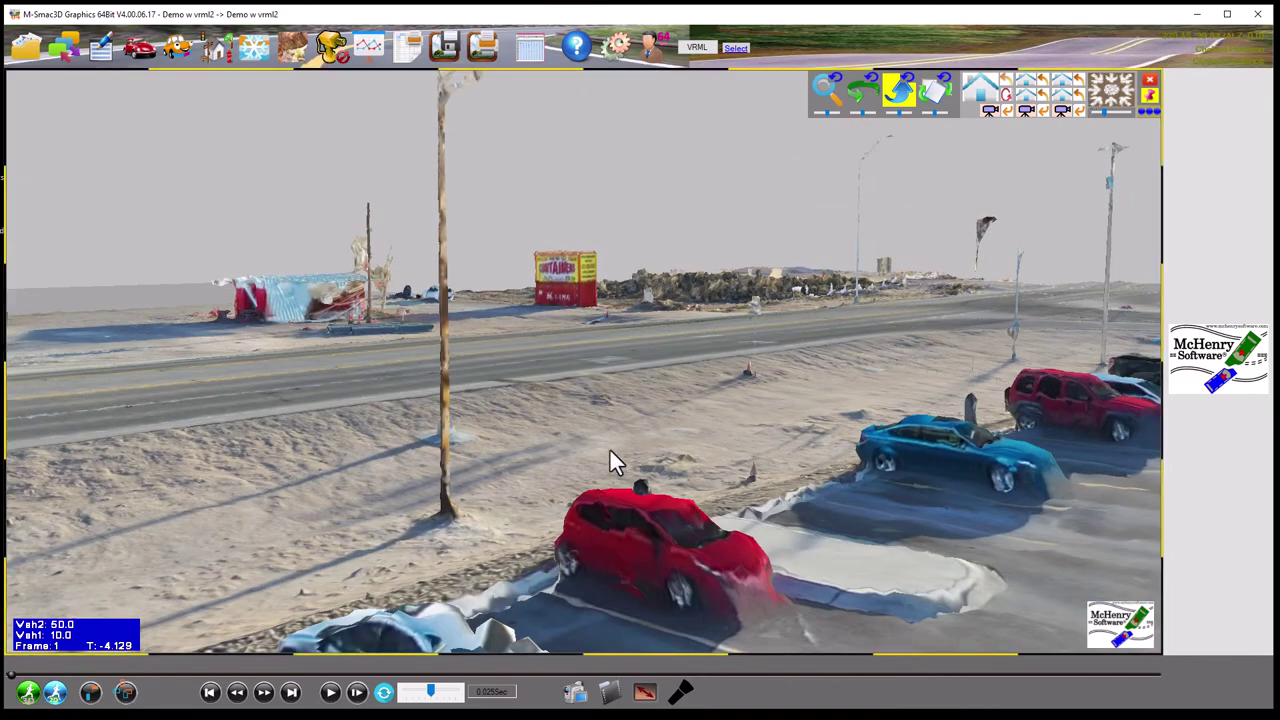
click(862, 103)
scroll(774, 262, down, 6)
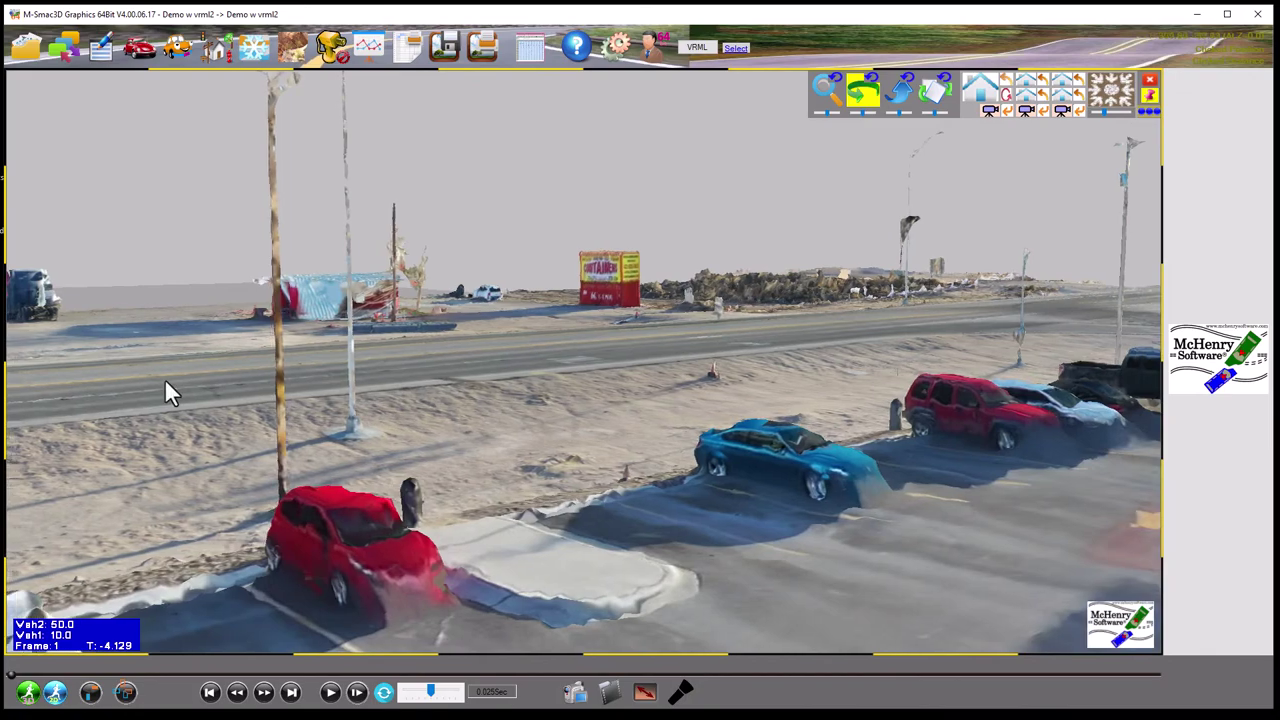
drag(167, 385, 618, 372)
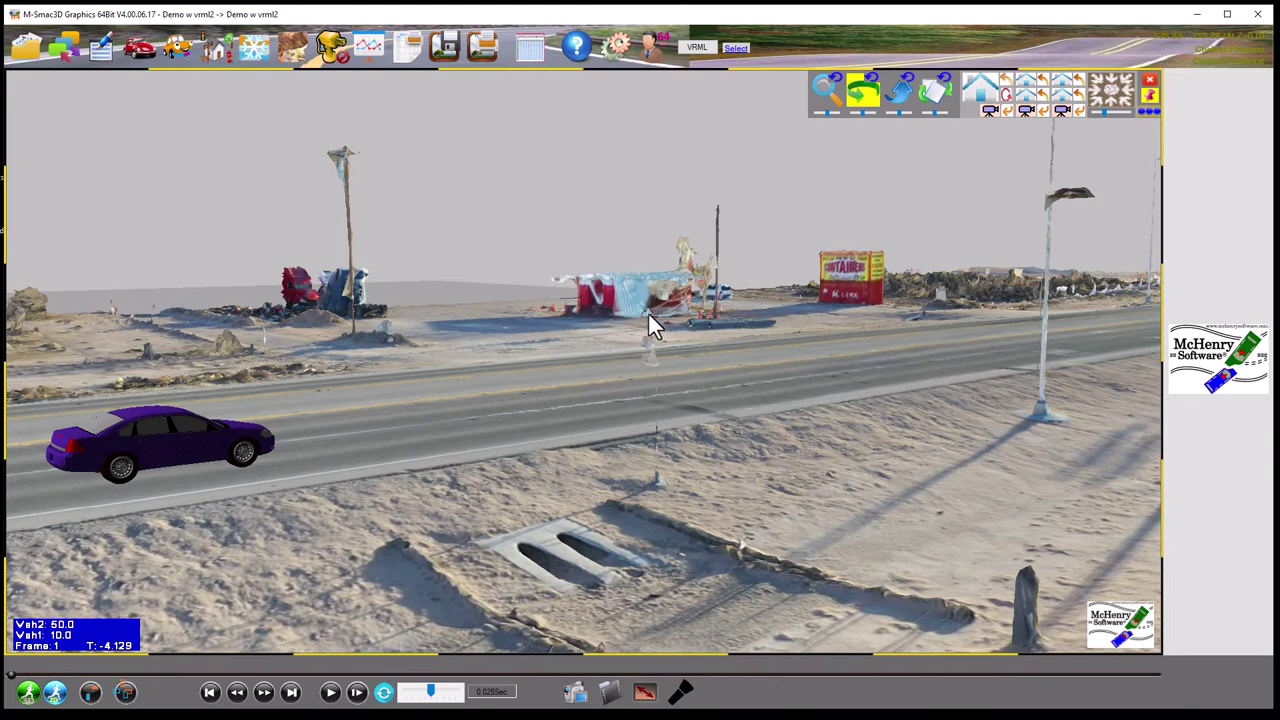
click(898, 90)
drag(871, 206, 853, 248)
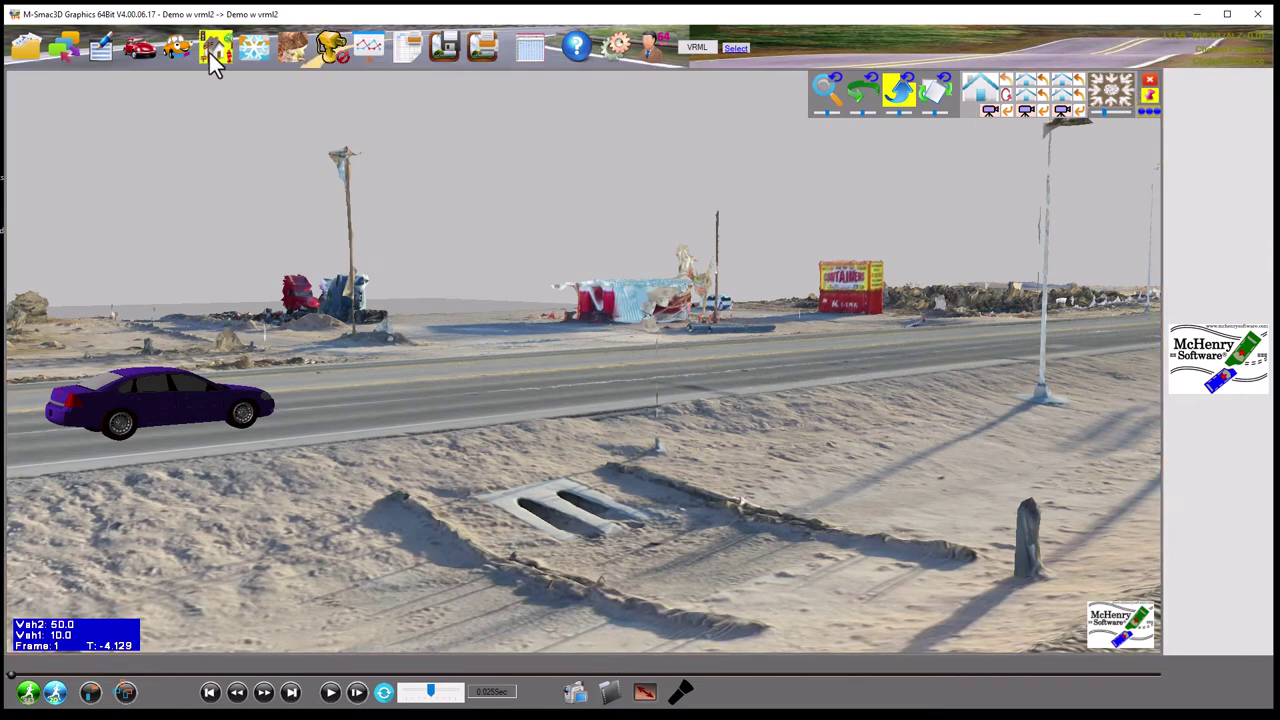
Add a tracking camera named pan and record the framed low roadside view as its view position at 0
click(331, 50)
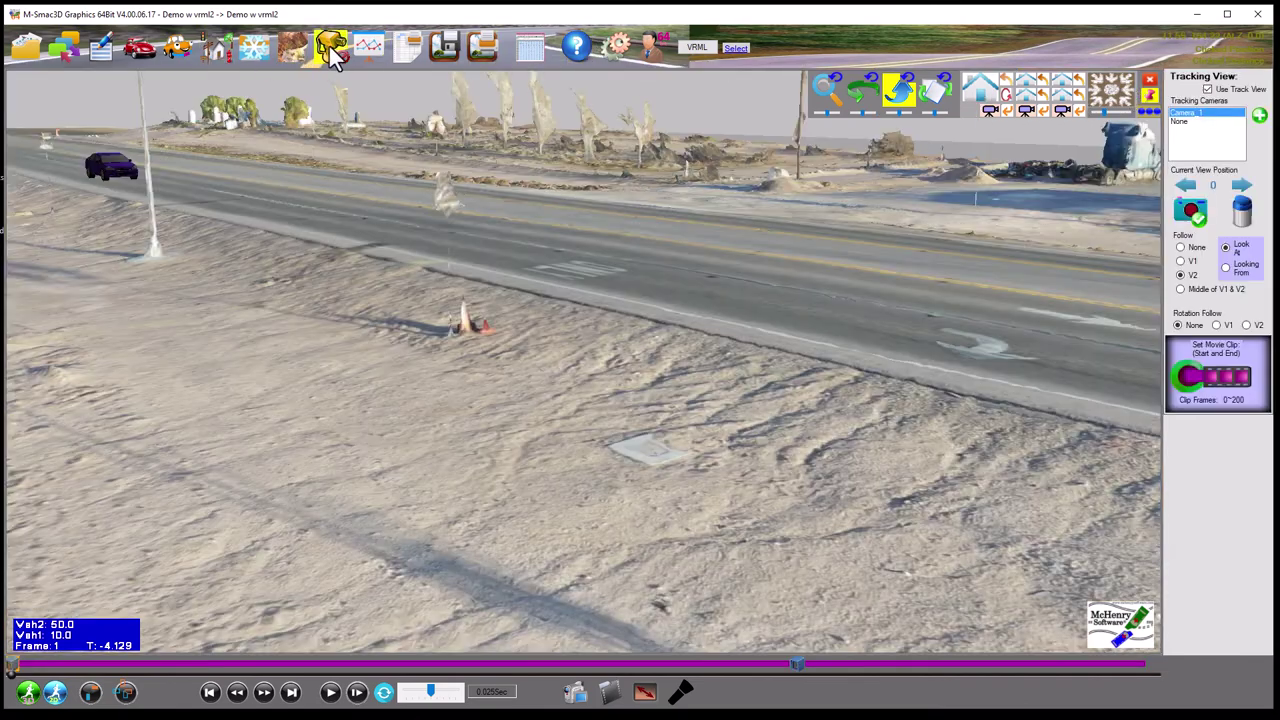
click(1260, 116)
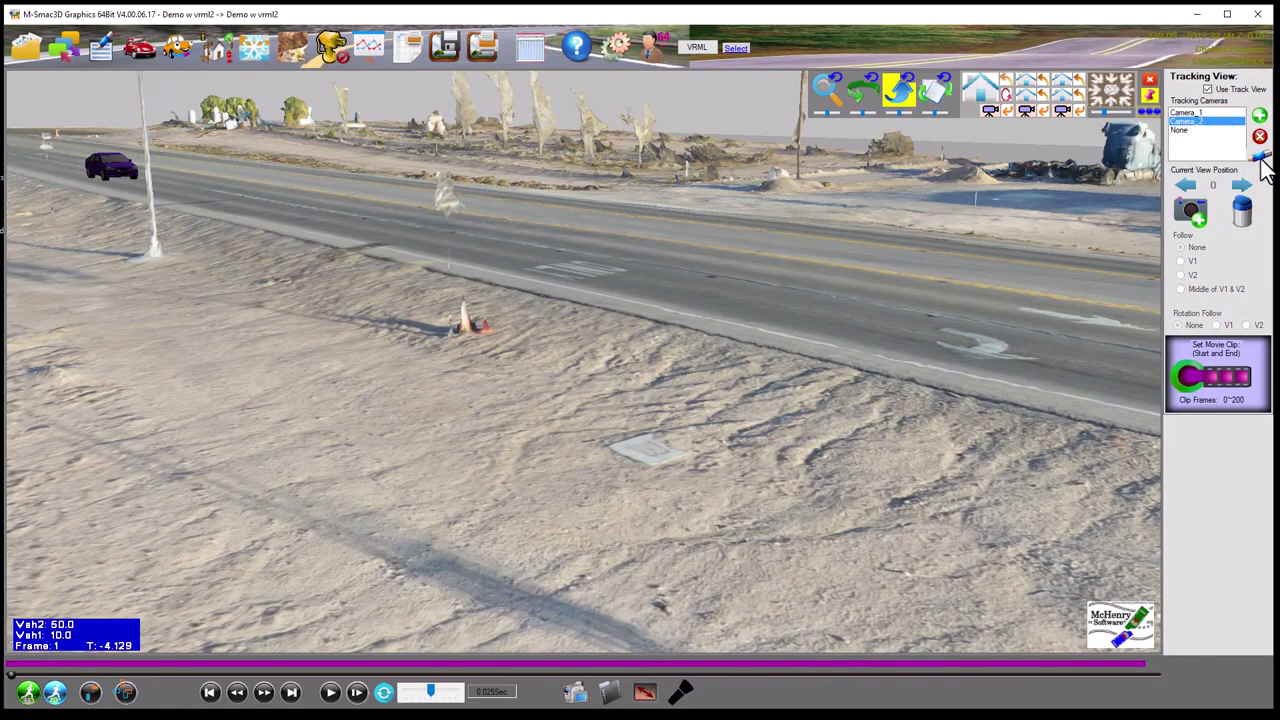
click(1260, 158)
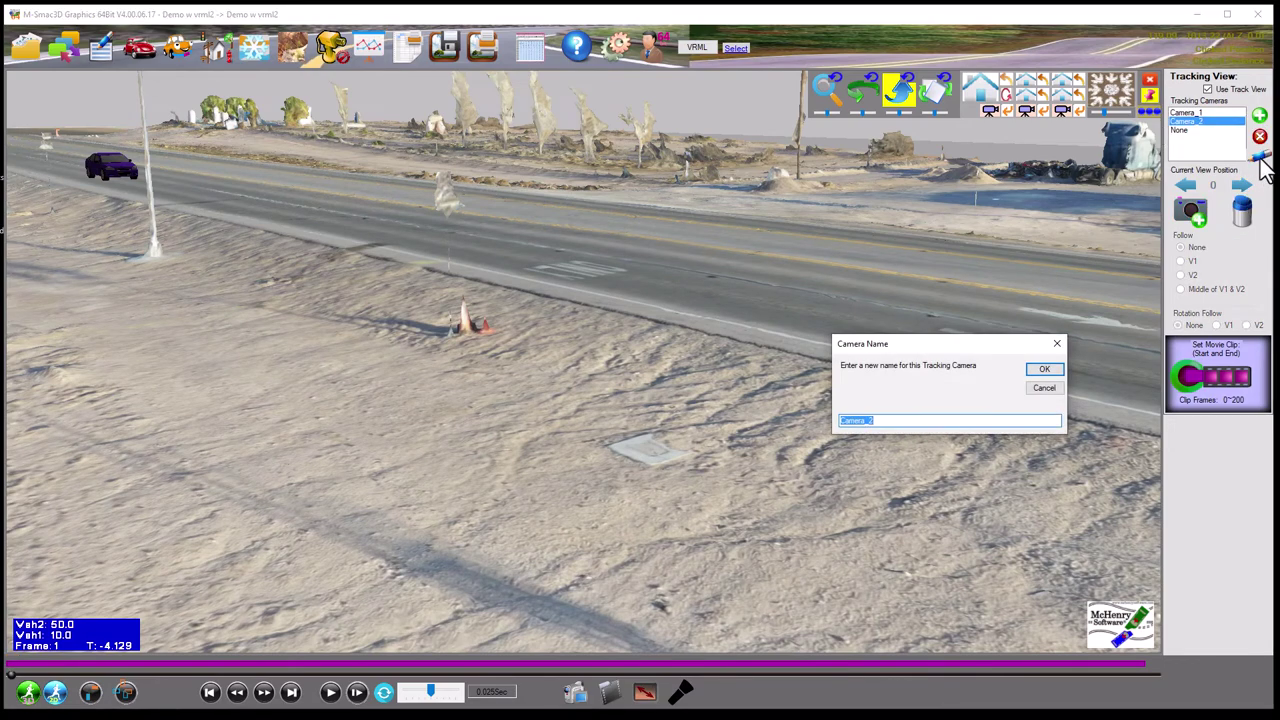
text(pan)
key(Return)
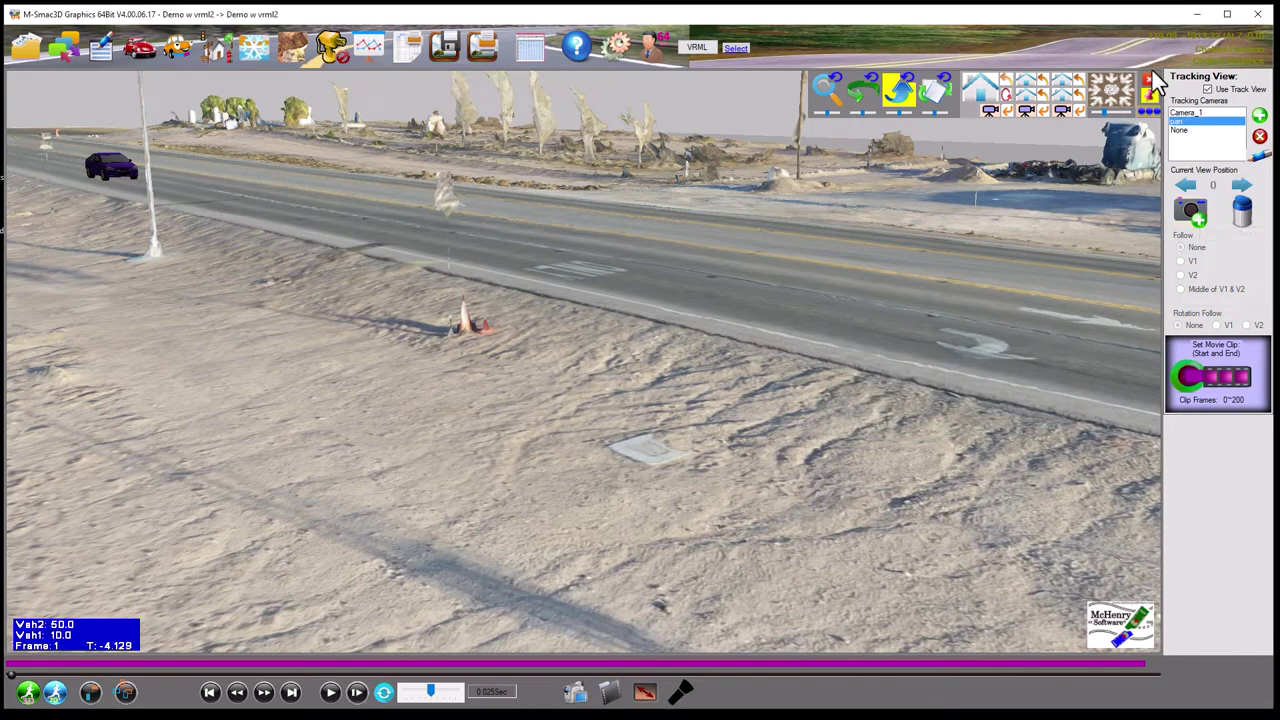
click(1068, 104)
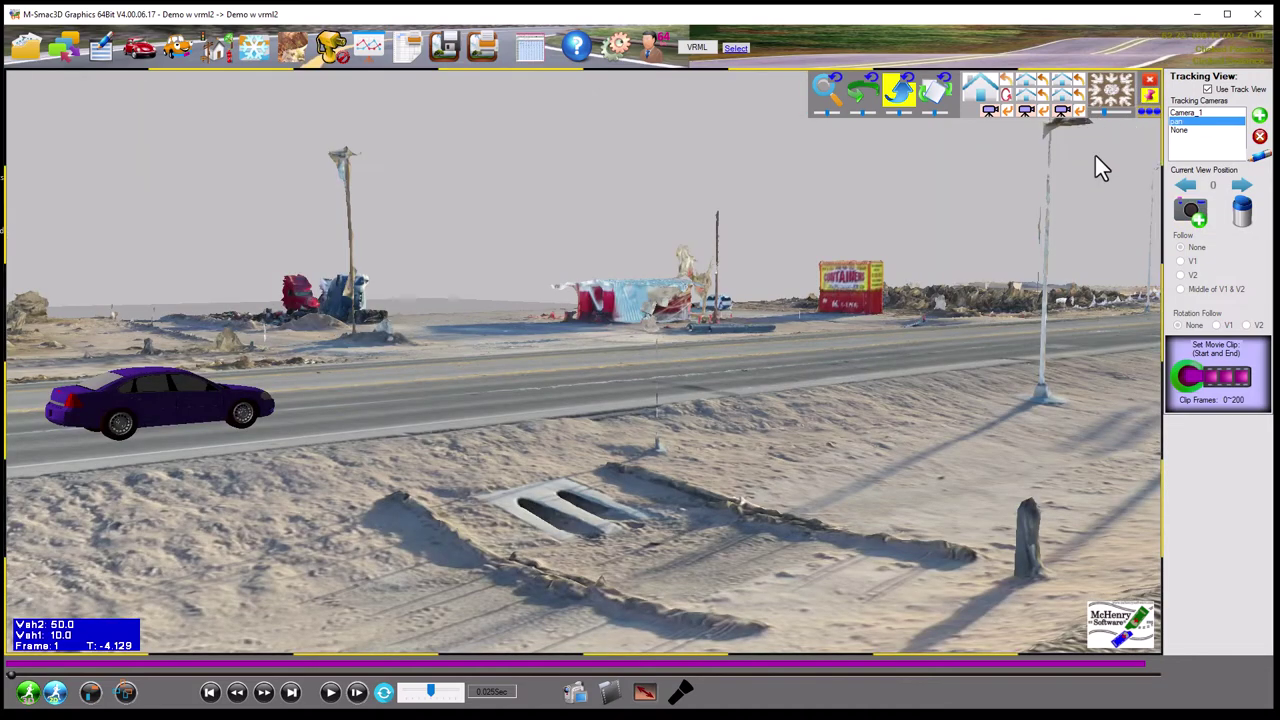
click(1188, 214)
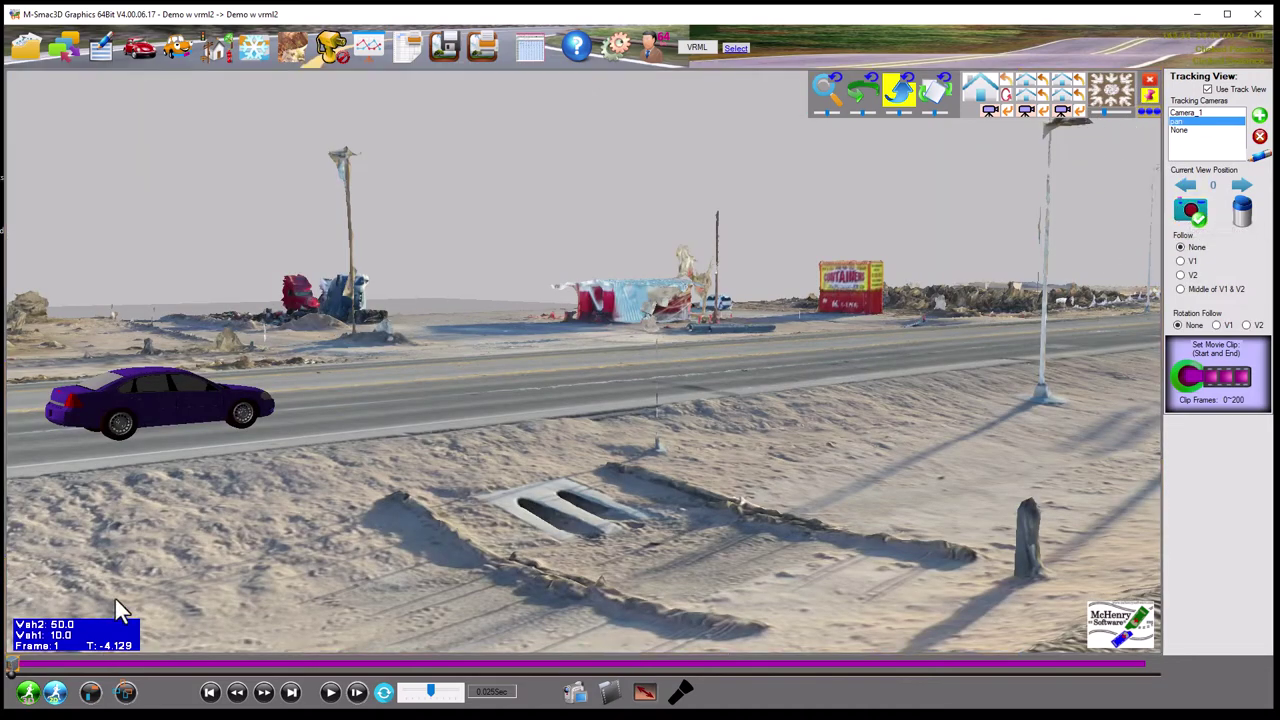
Add a view position at 80 to the pan camera, with the view rotated along the road to the purple car
drag(10, 676, 481, 605)
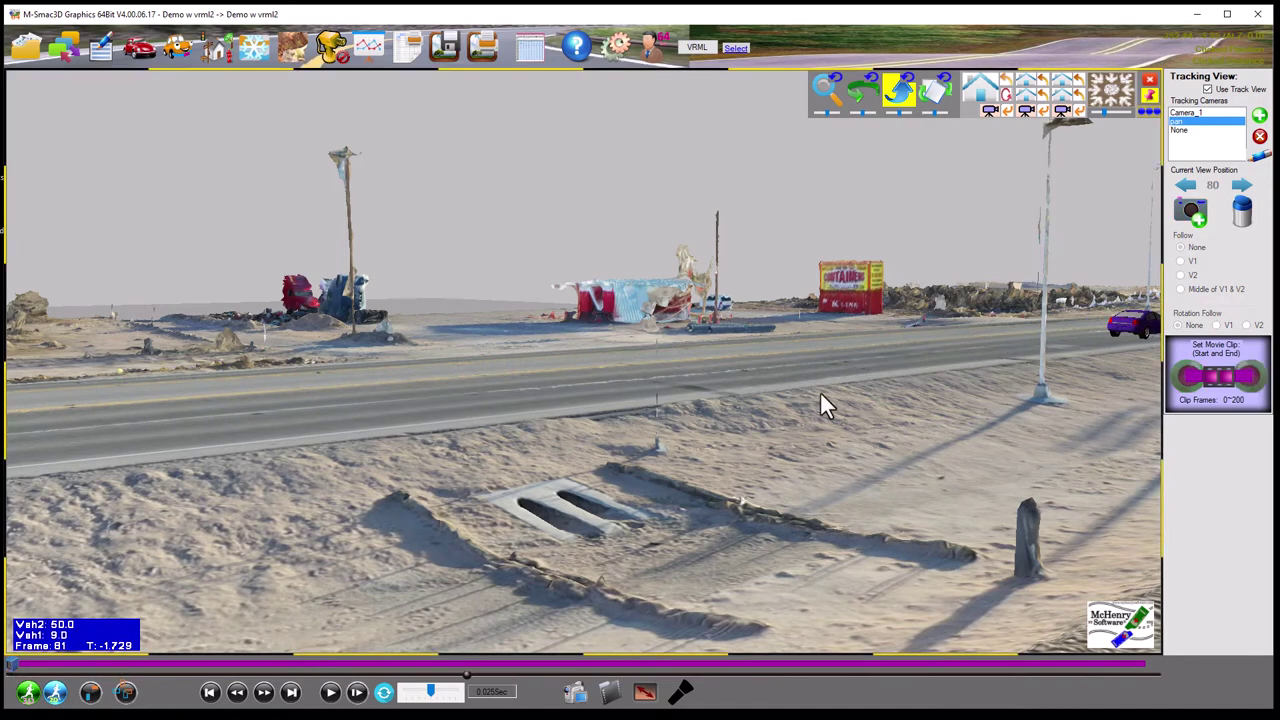
click(858, 104)
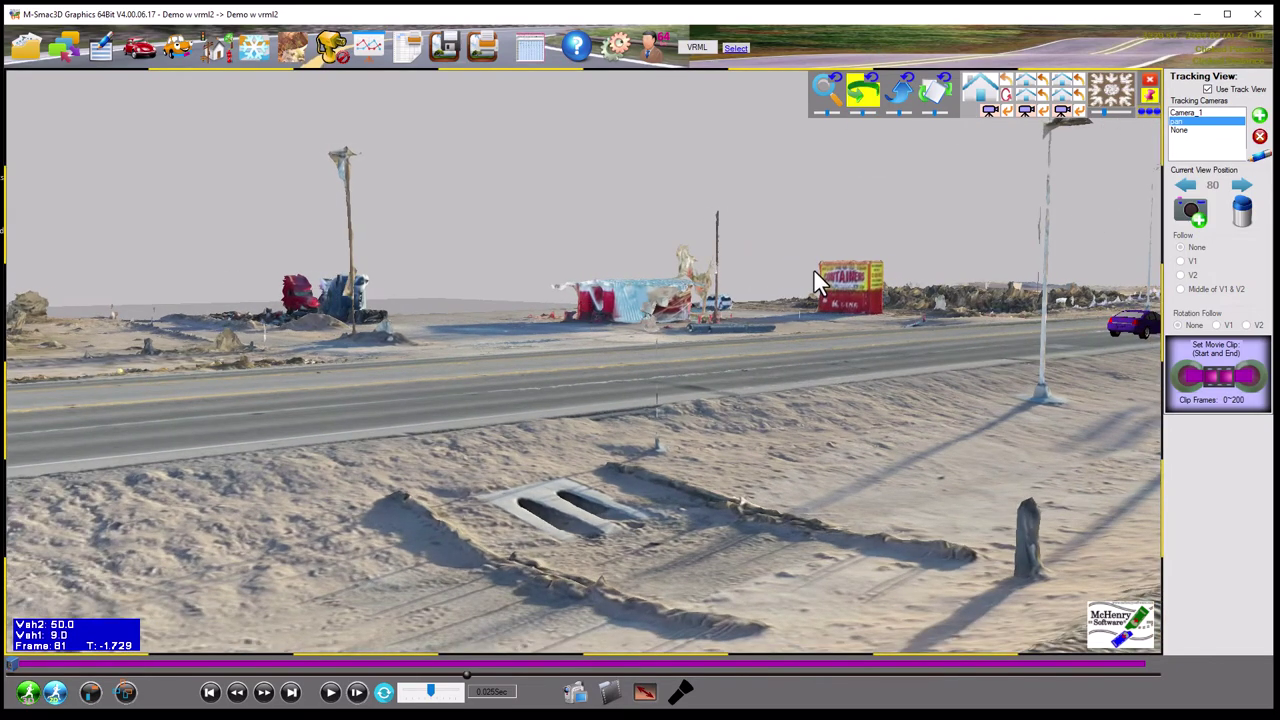
drag(871, 380, 471, 386)
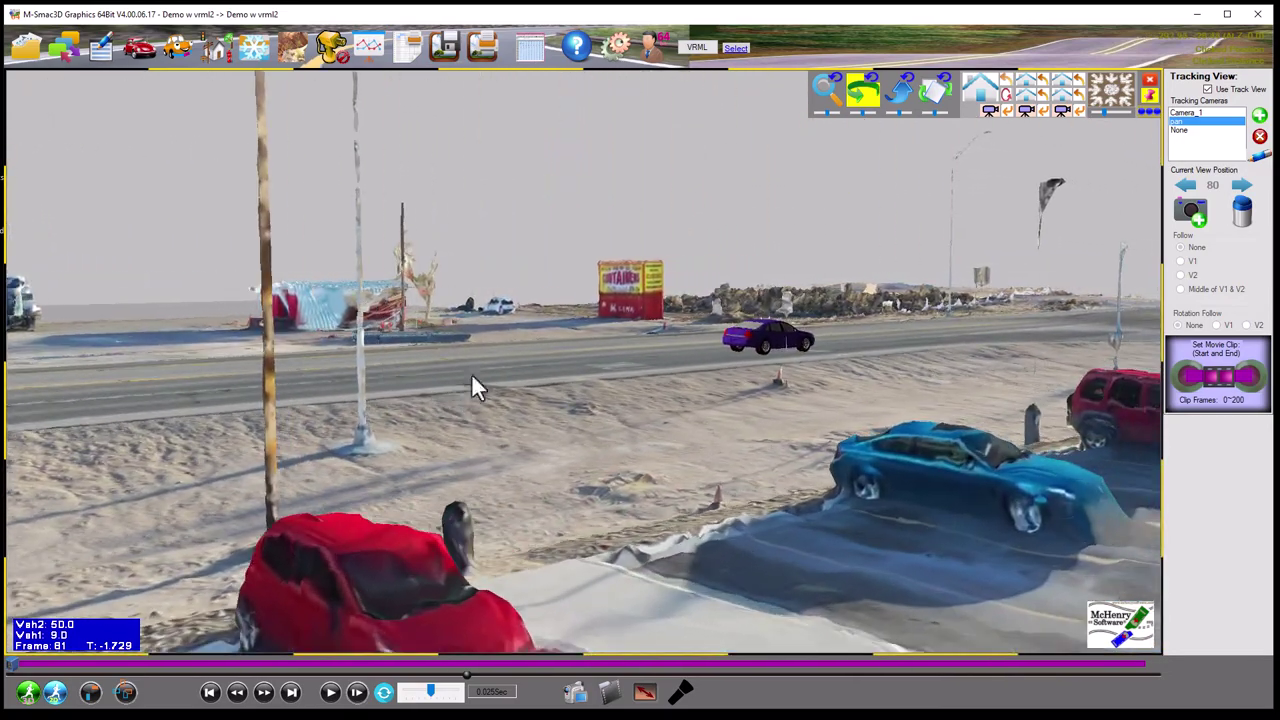
click(1191, 210)
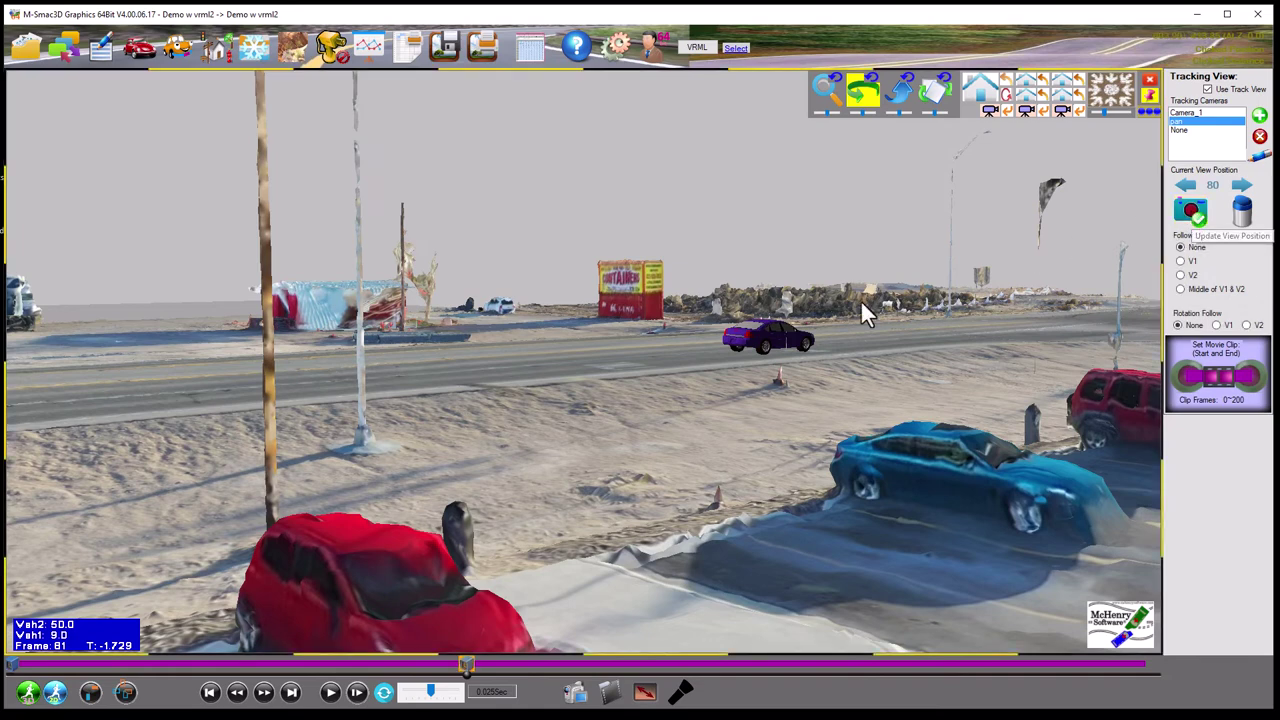
Add a view position at 136 to the pan camera, with the view rotated along the road to the purple and red cars
drag(463, 677, 681, 647)
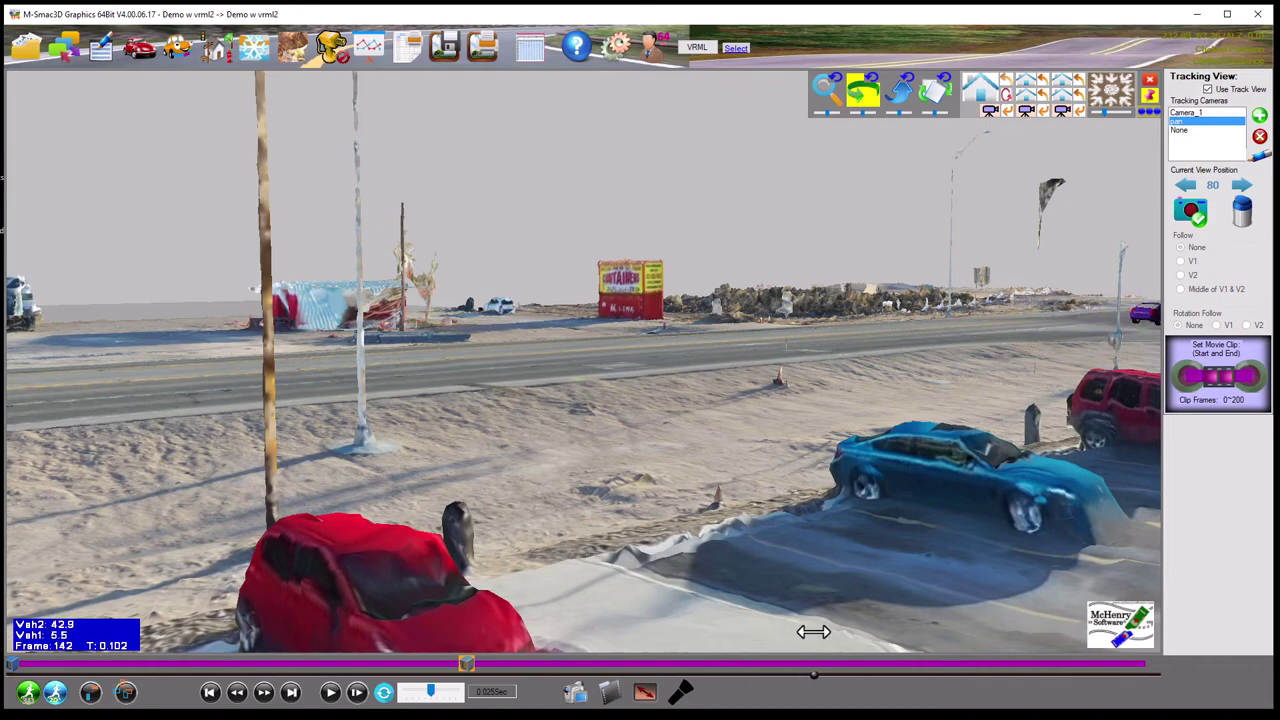
drag(874, 411, 638, 392)
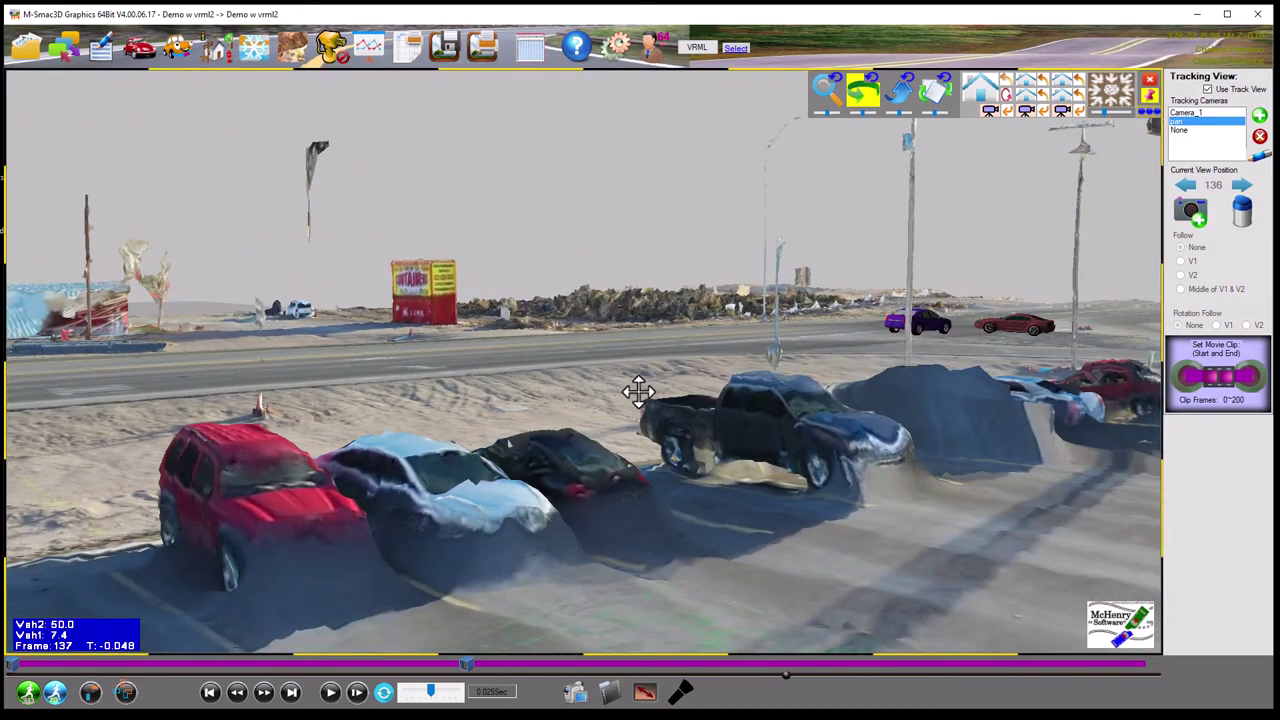
drag(872, 345, 823, 348)
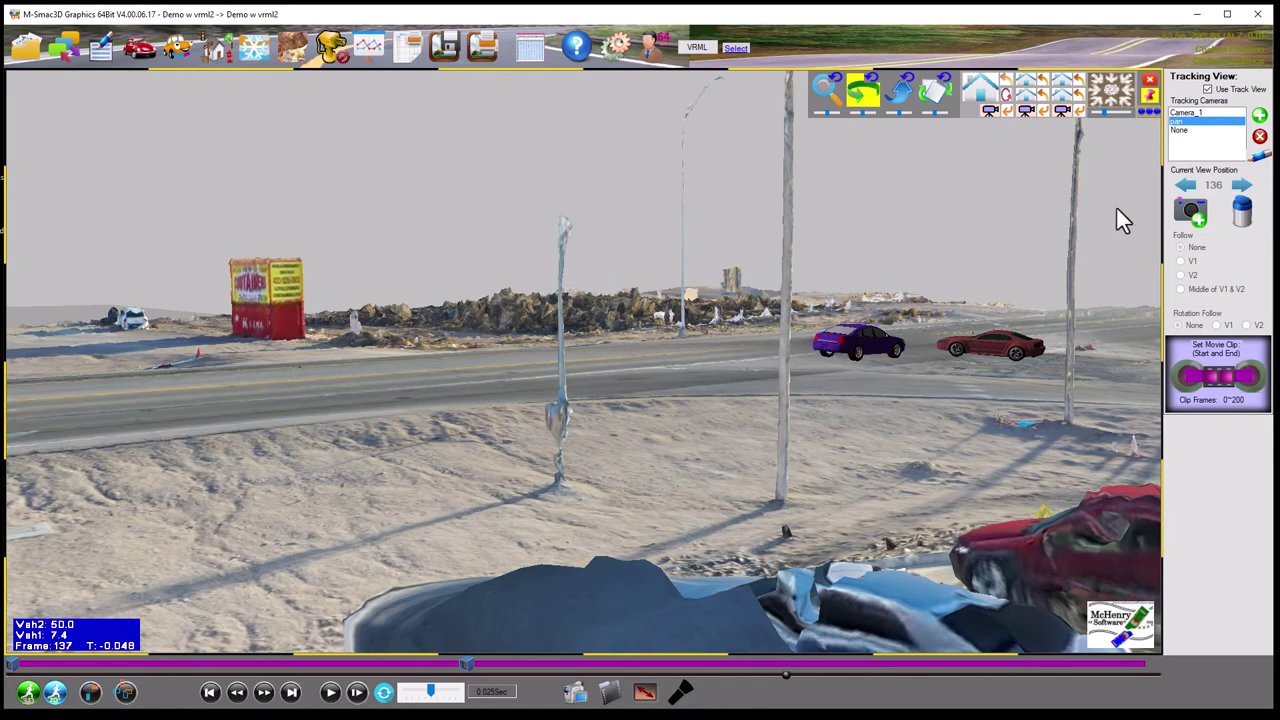
click(1201, 214)
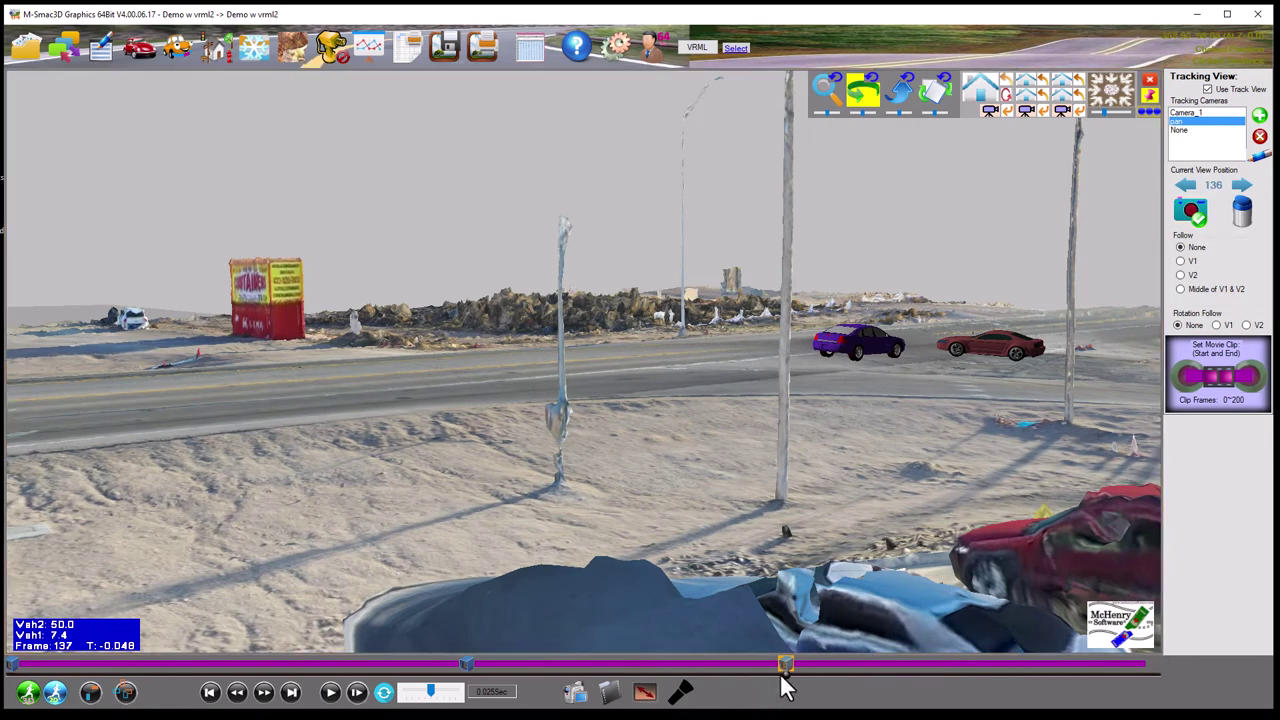
Add a view position at 200 to the pan camera, framing both cars closely at their final positions, and play the animation
drag(785, 675, 1132, 682)
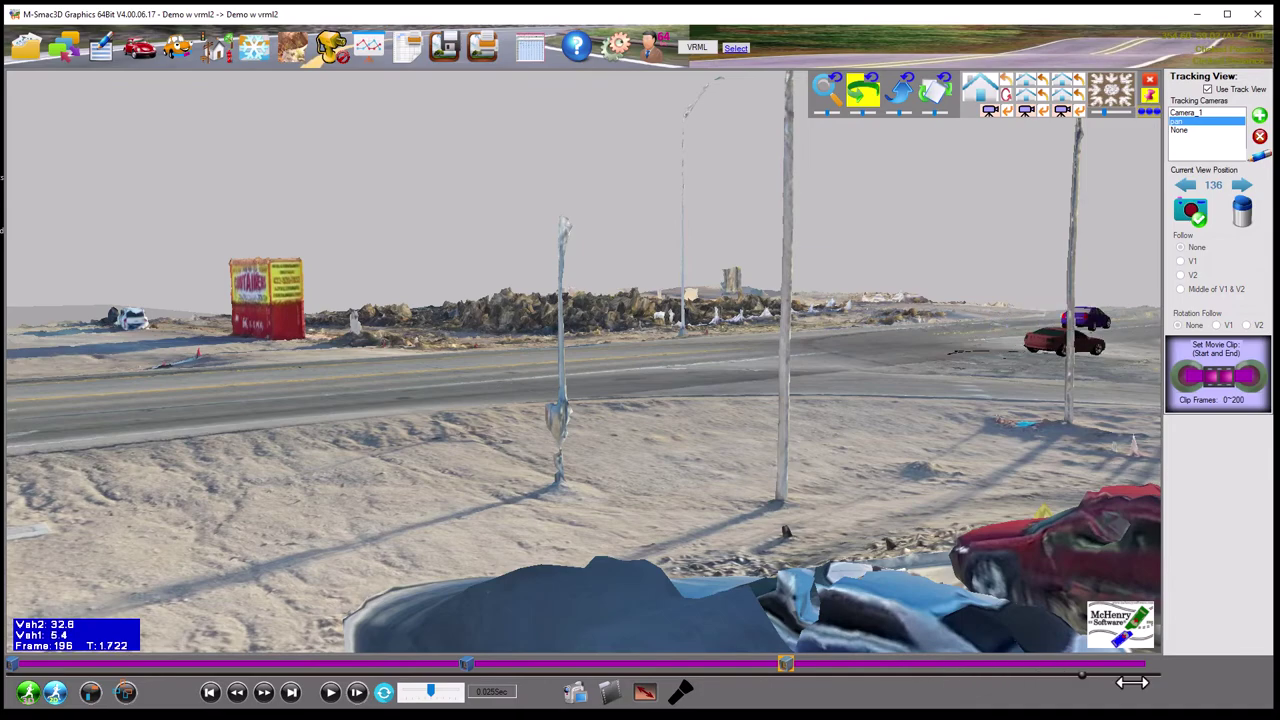
mouse_move(1158, 430)
mouse_down()
mouse_move(1131, 409)
mouse_move(1089, 431)
mouse_move(1053, 490)
mouse_move(997, 523)
mouse_up()
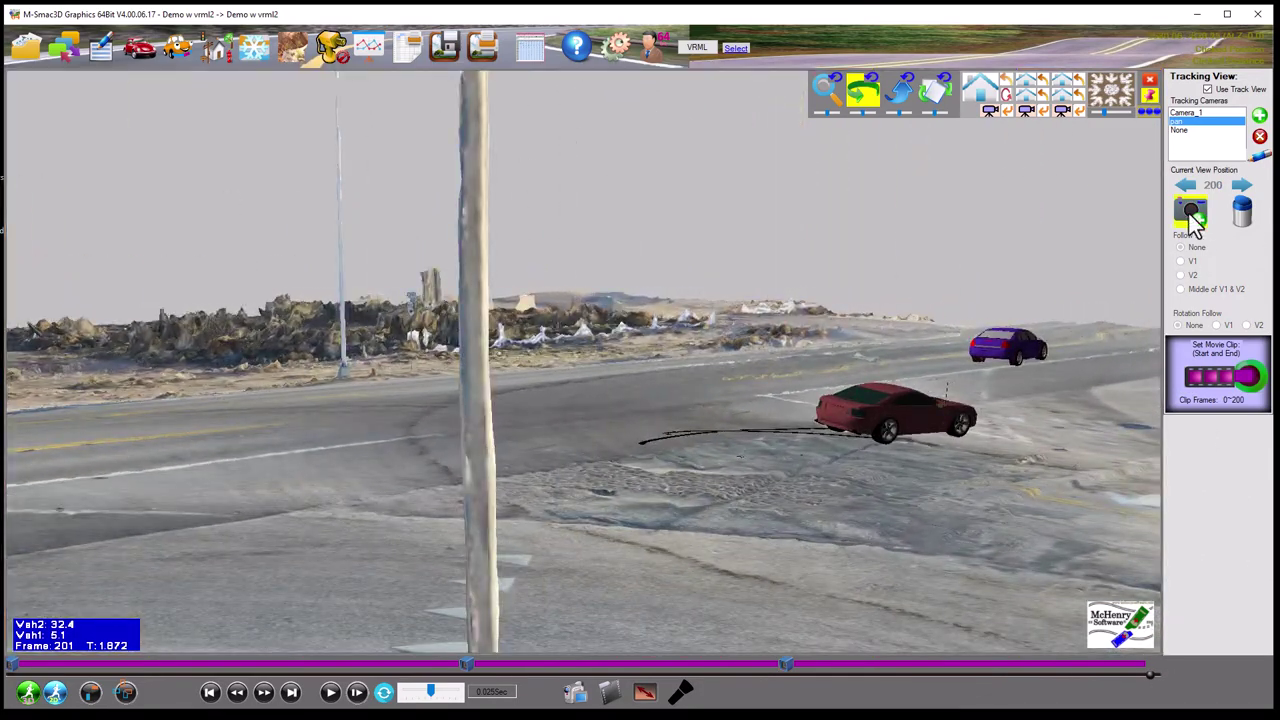
click(1190, 213)
click(330, 694)
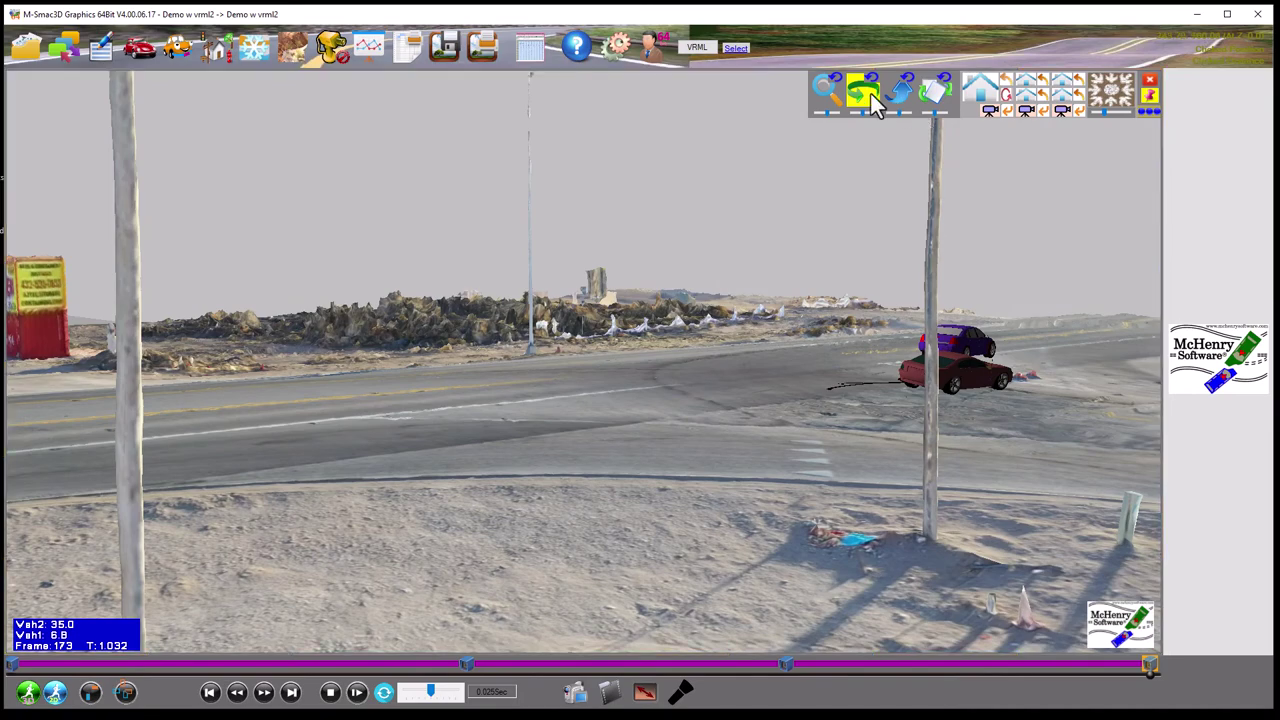
Add a tracking camera named other side and record the highway view behind the purple car as its view position at 0
click(686, 494)
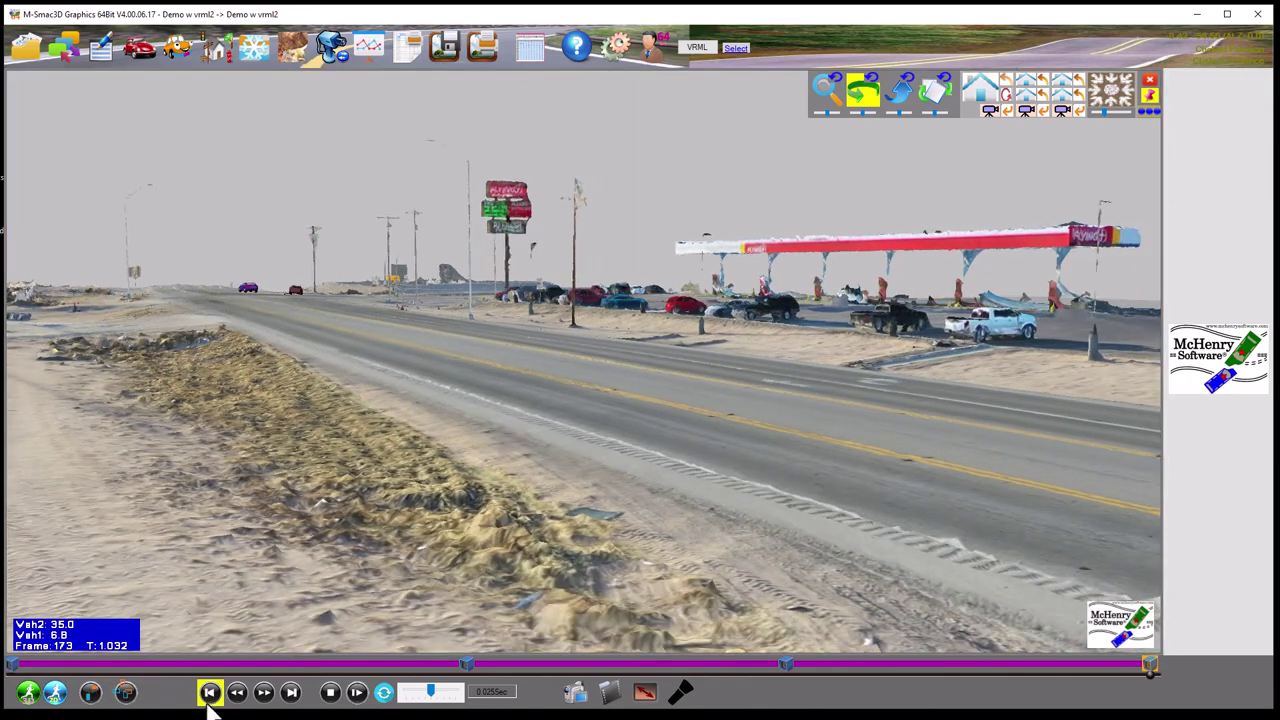
click(210, 692)
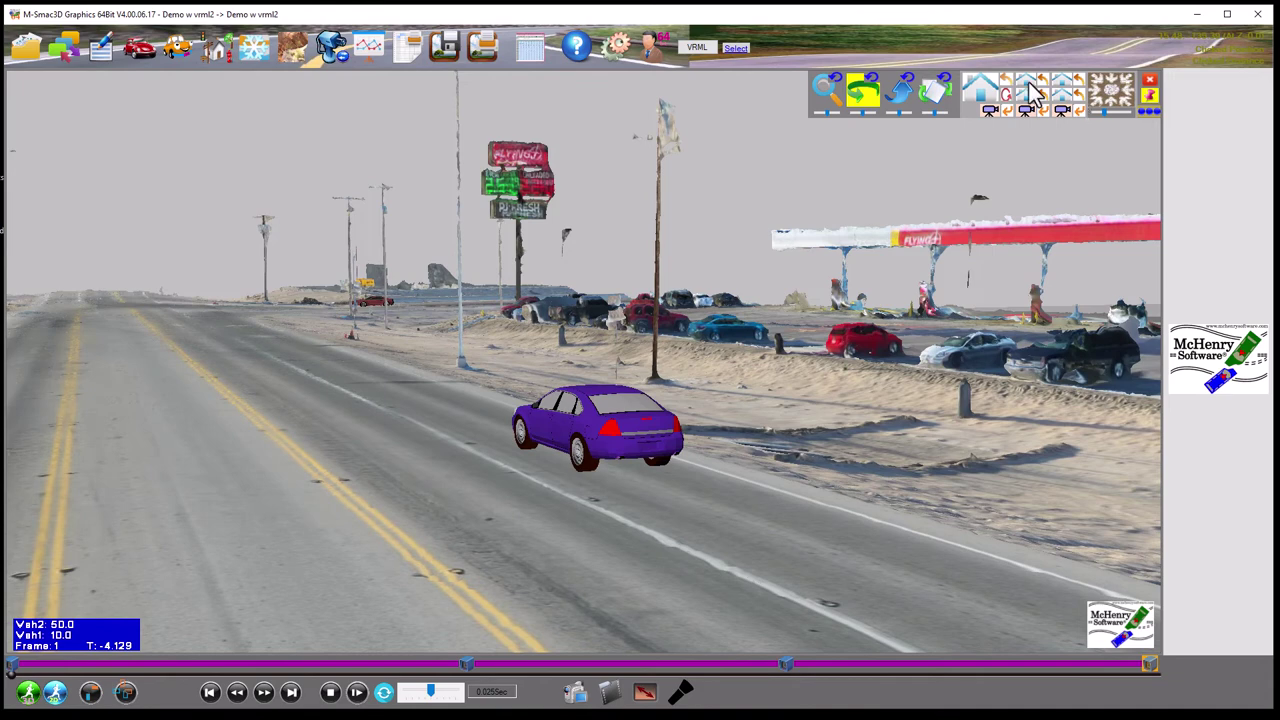
click(337, 50)
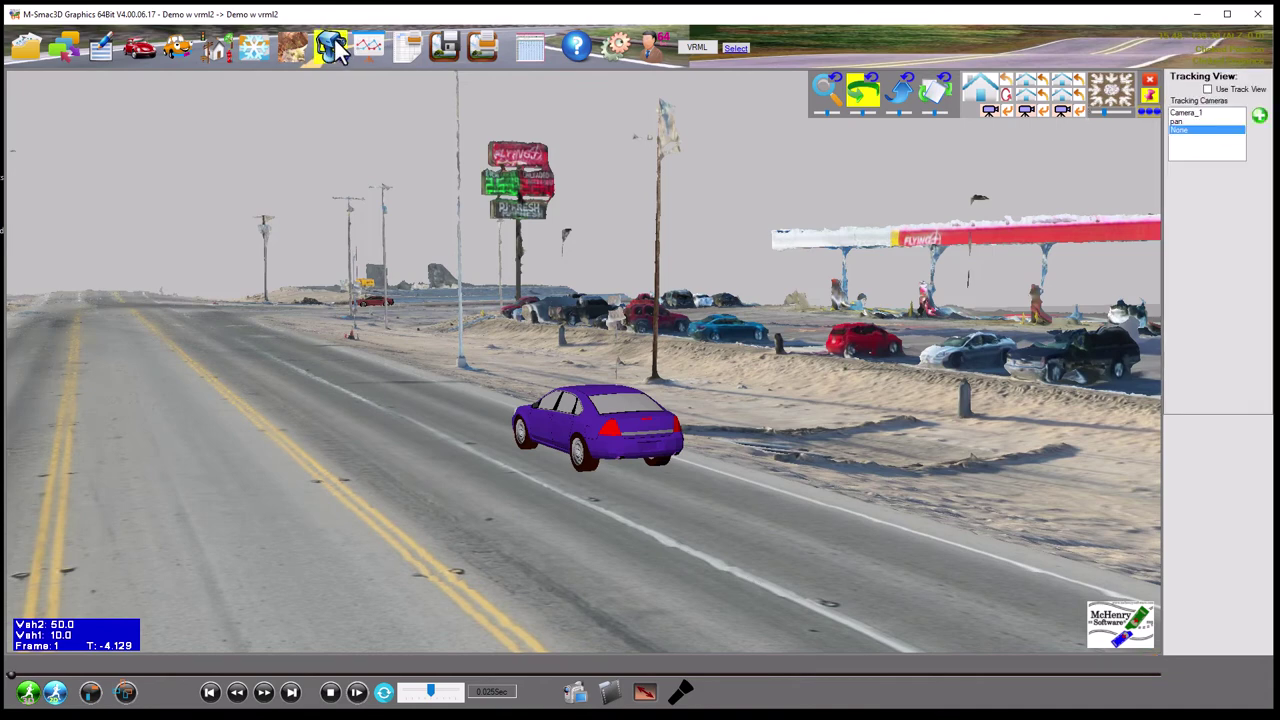
click(1260, 117)
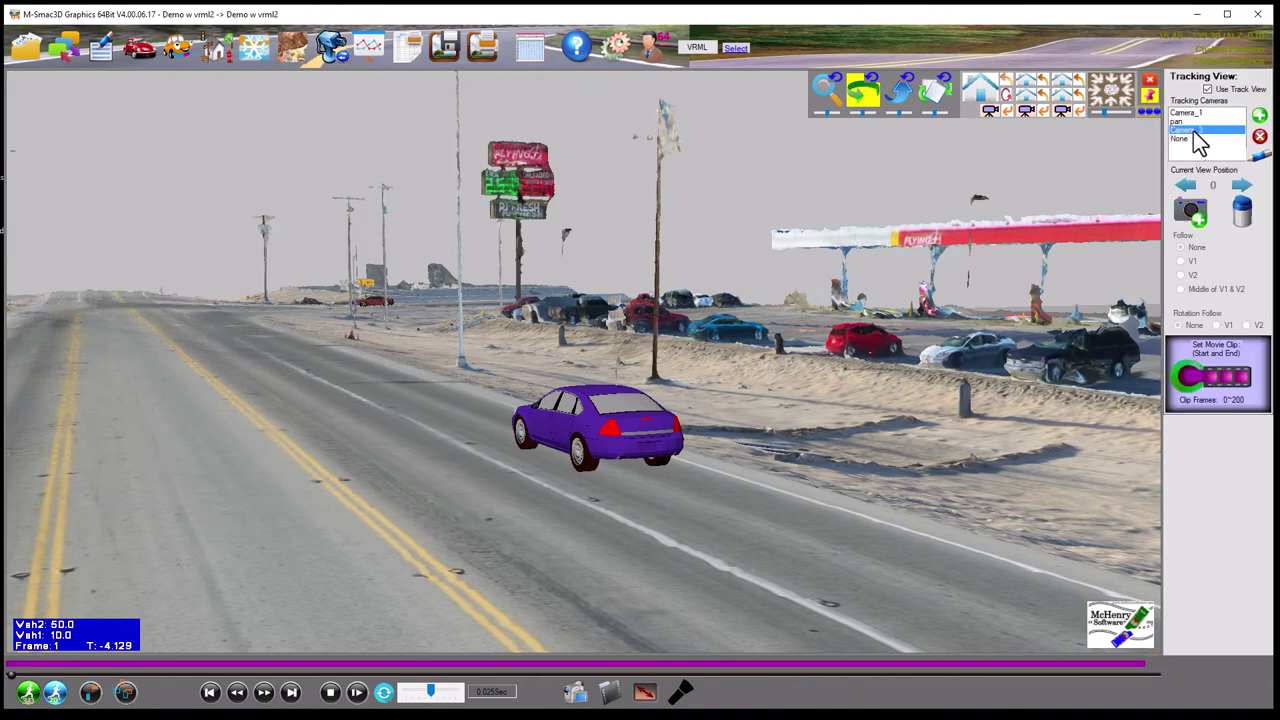
click(1259, 160)
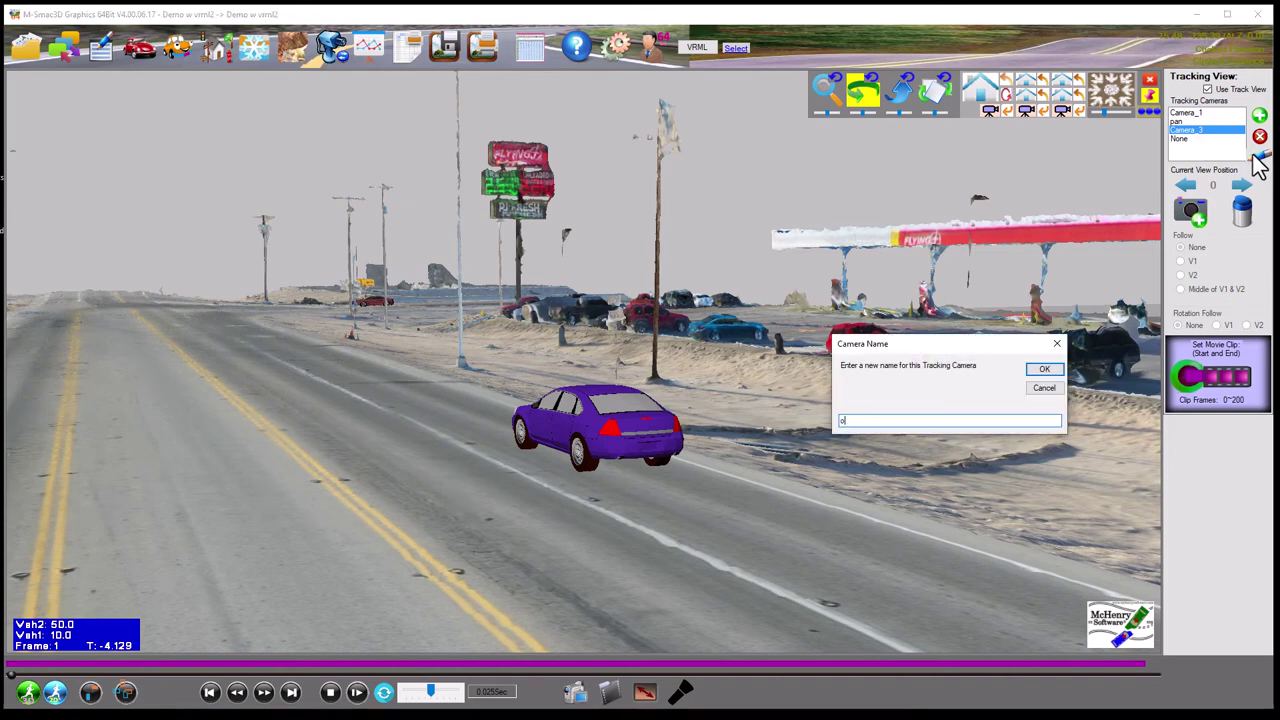
text(other side)
key(Return)
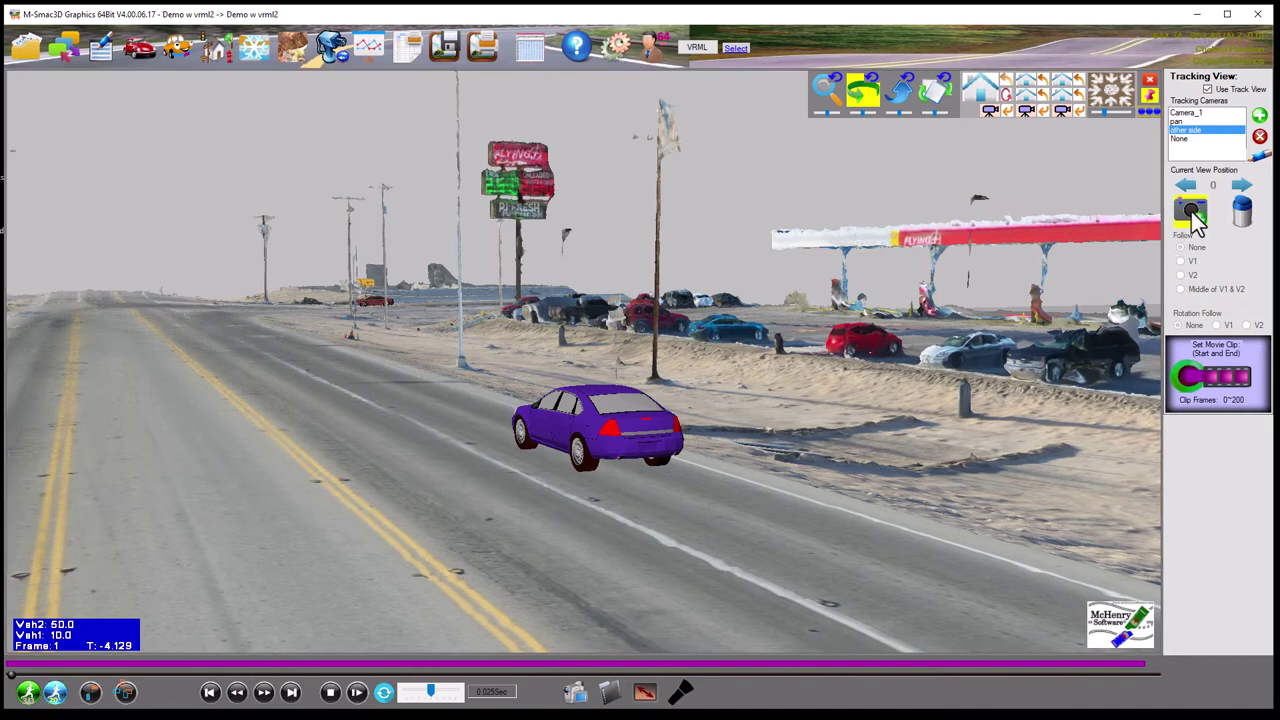
click(1191, 211)
Add a view position at 140 to the other side camera, with a raised view of the colliding cars at the intersection, and play it
drag(18, 675, 662, 639)
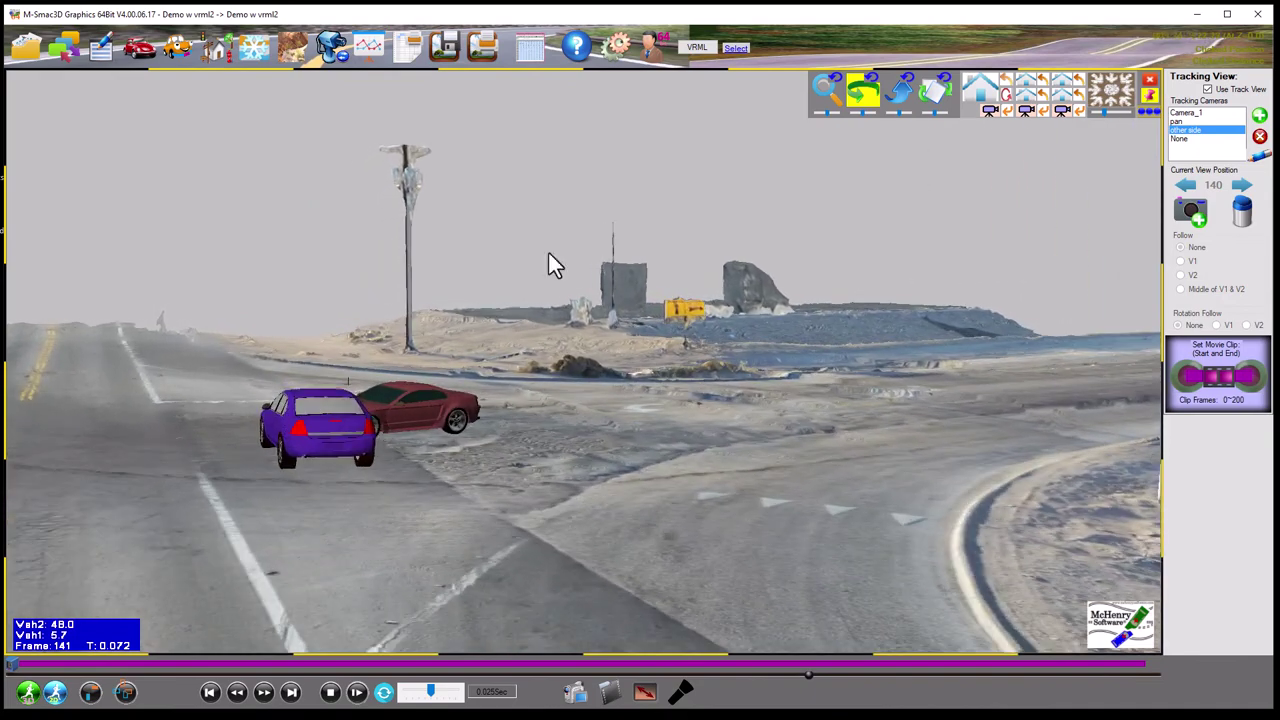
click(903, 98)
drag(823, 346, 777, 334)
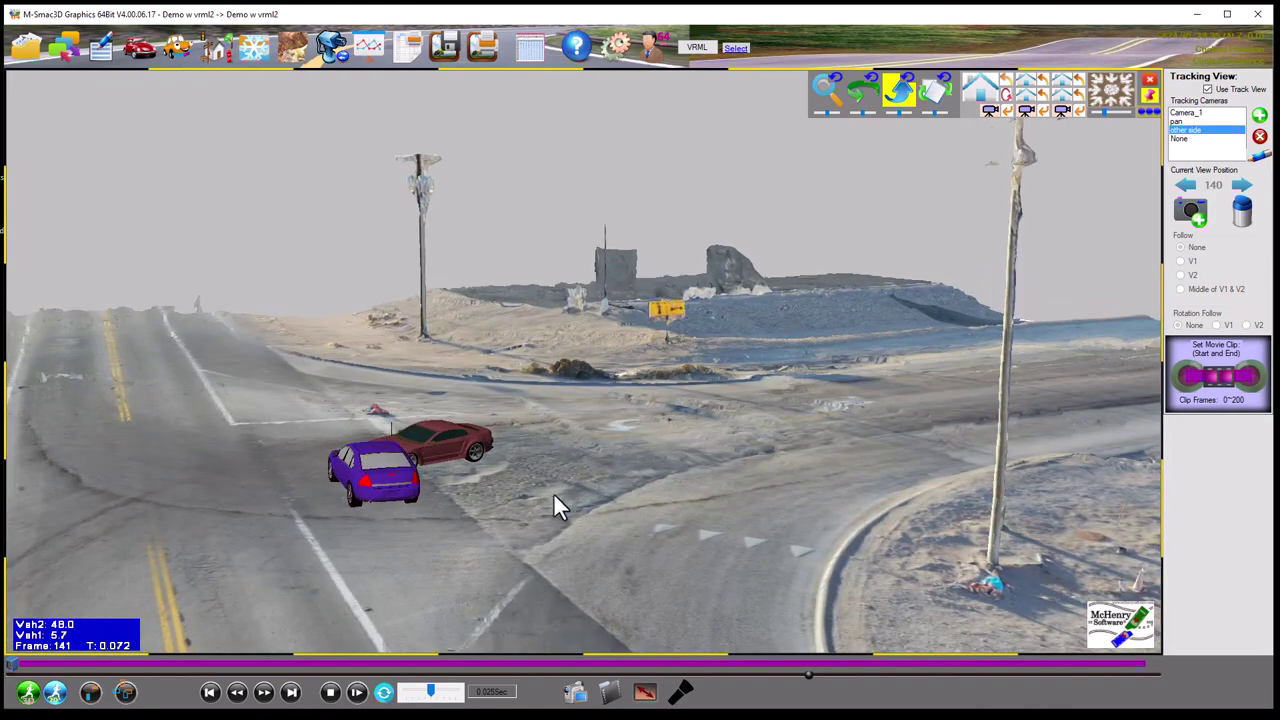
click(1188, 212)
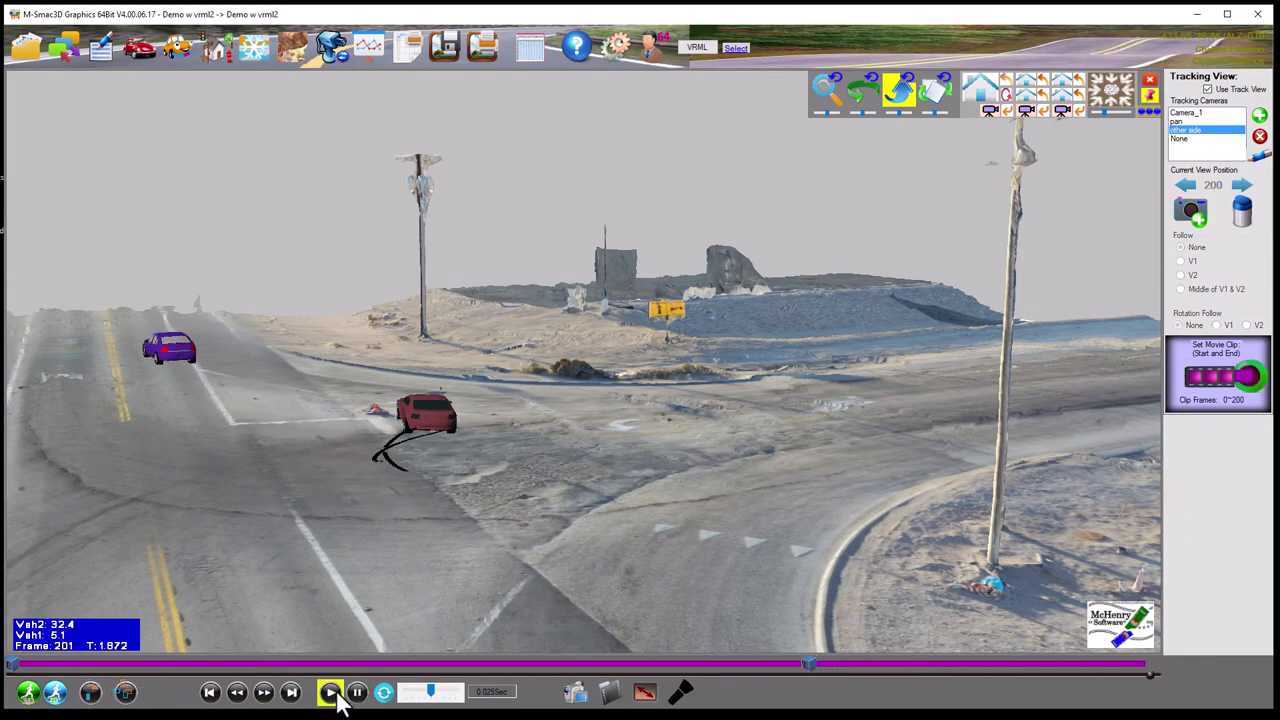
click(330, 692)
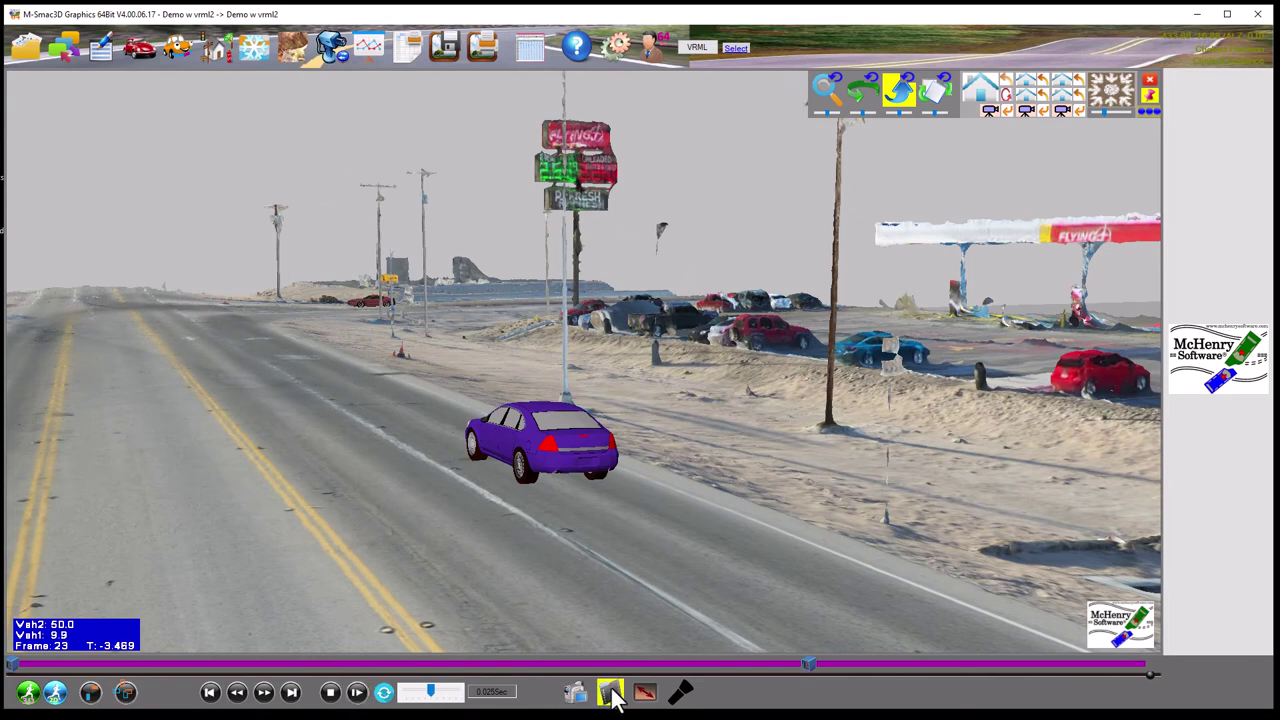
Write the other side camera's movie clip as bitmap frames at 1366 x 768, deleting the existing files
click(575, 692)
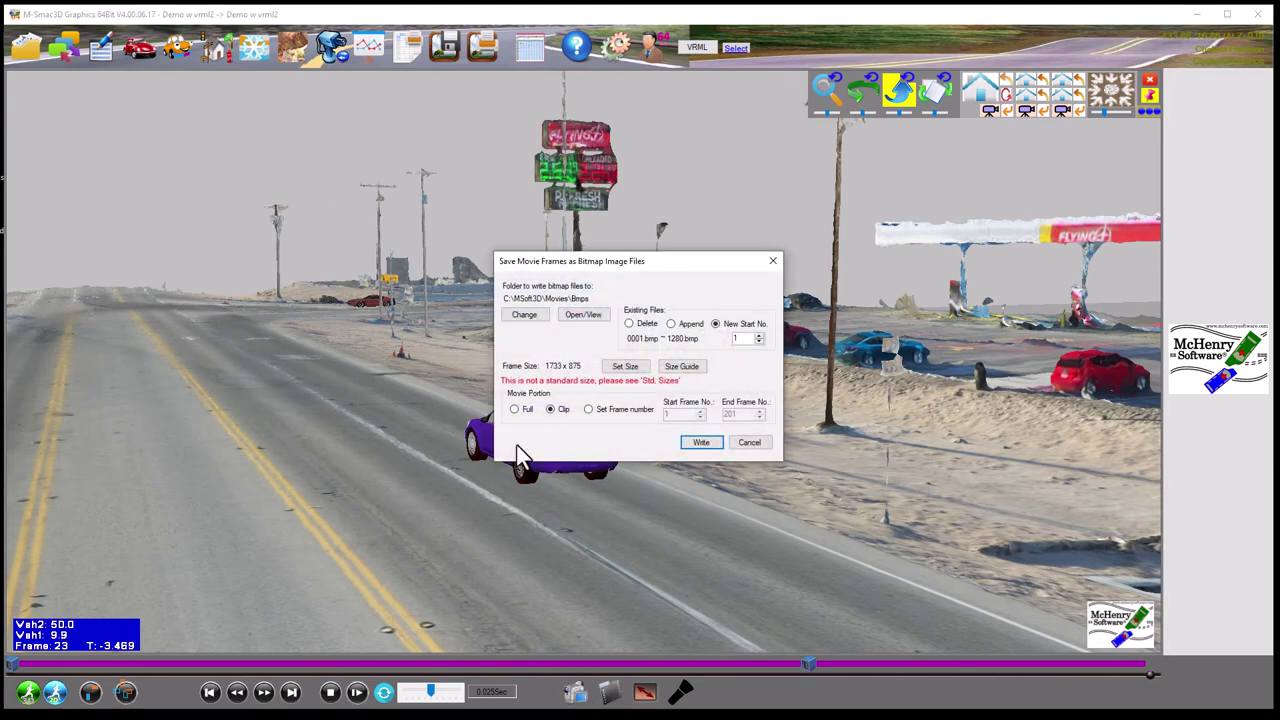
click(634, 368)
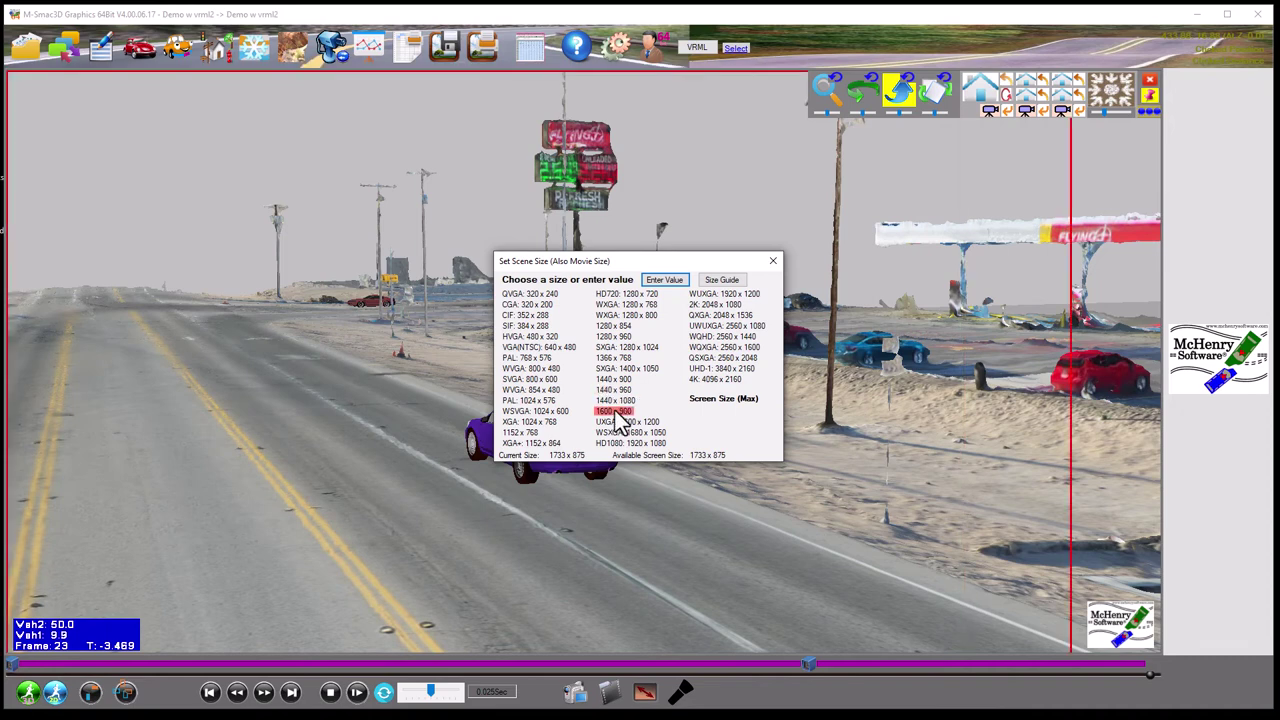
click(613, 359)
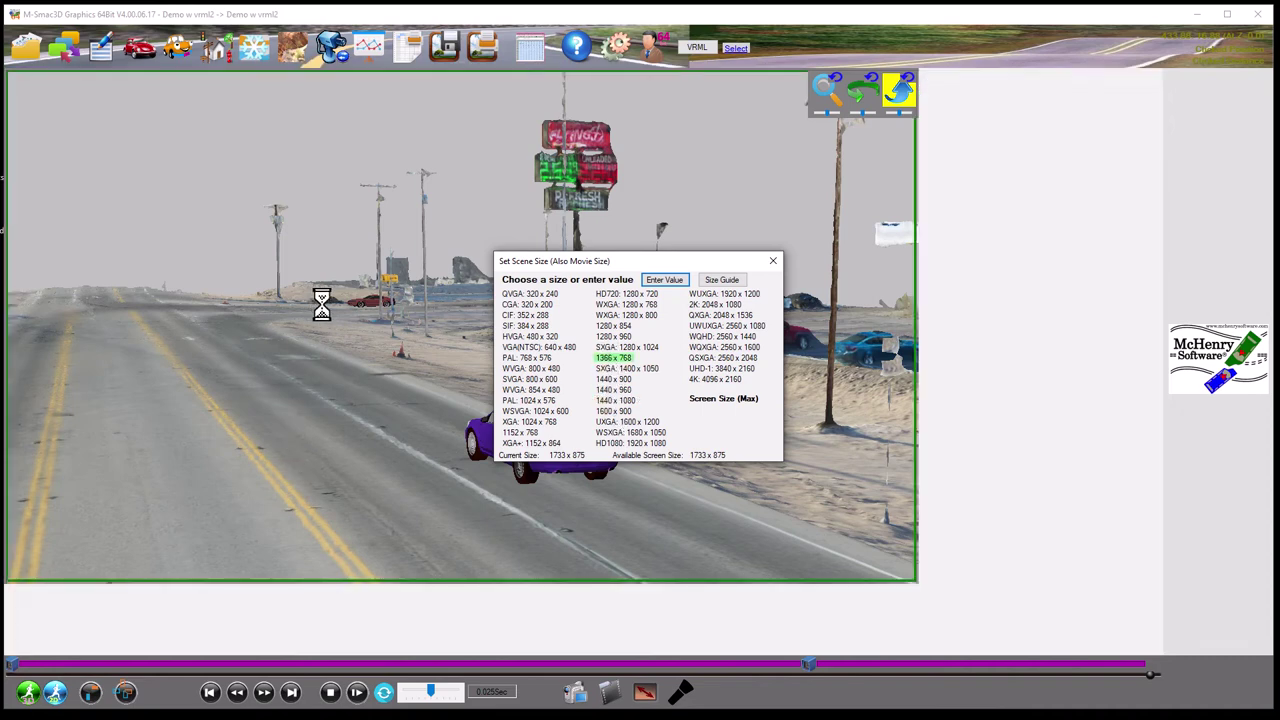
click(771, 262)
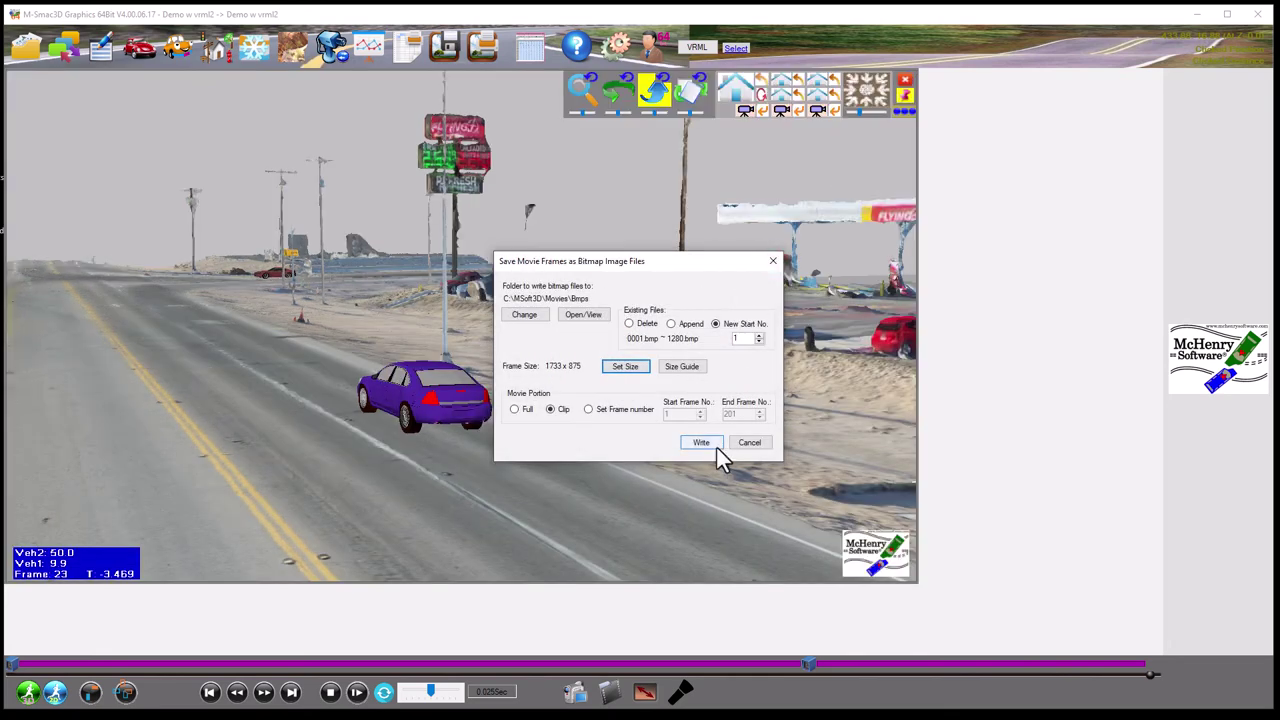
click(640, 324)
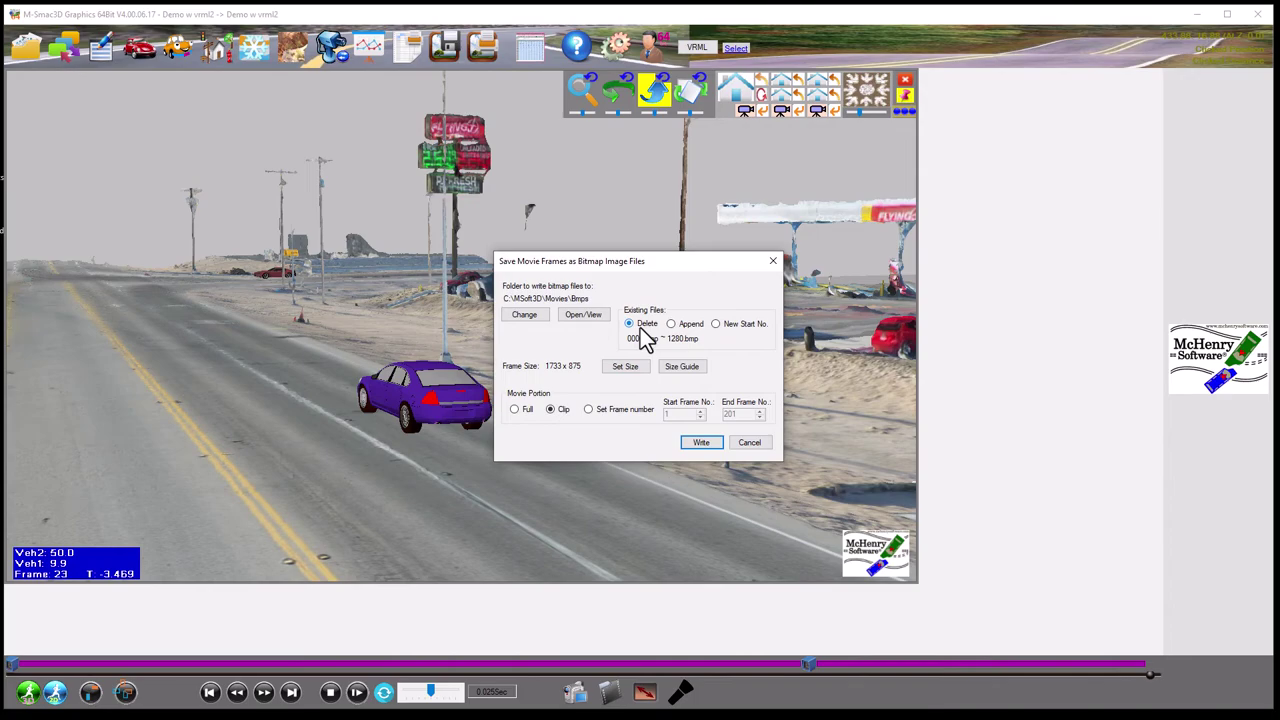
click(701, 443)
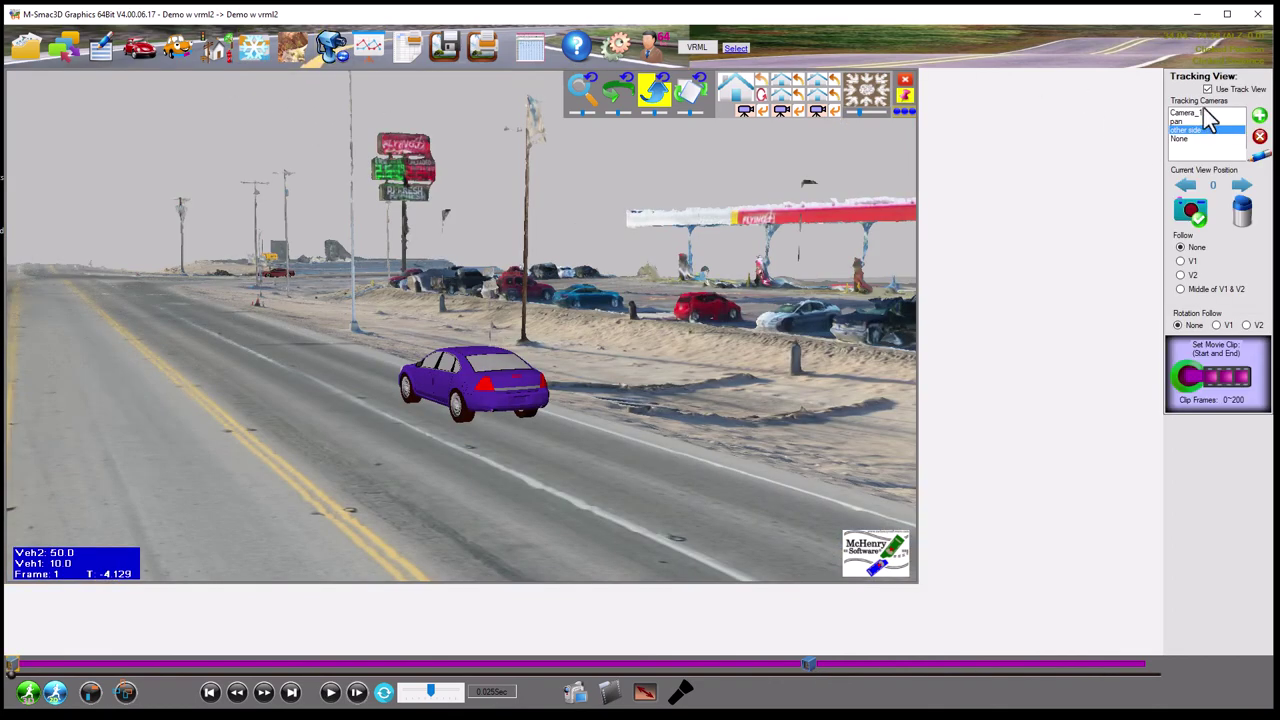
Write the pan camera's movie clip as bitmap frames appended to the existing files
click(1193, 122)
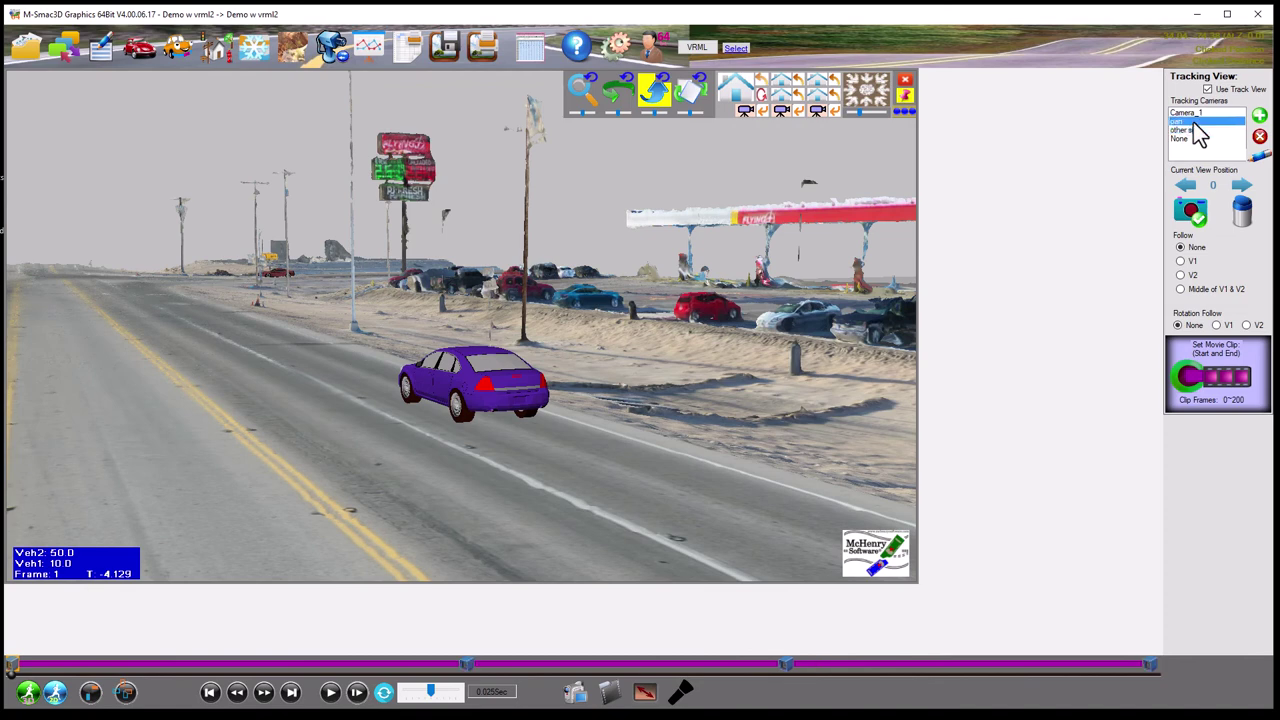
click(572, 693)
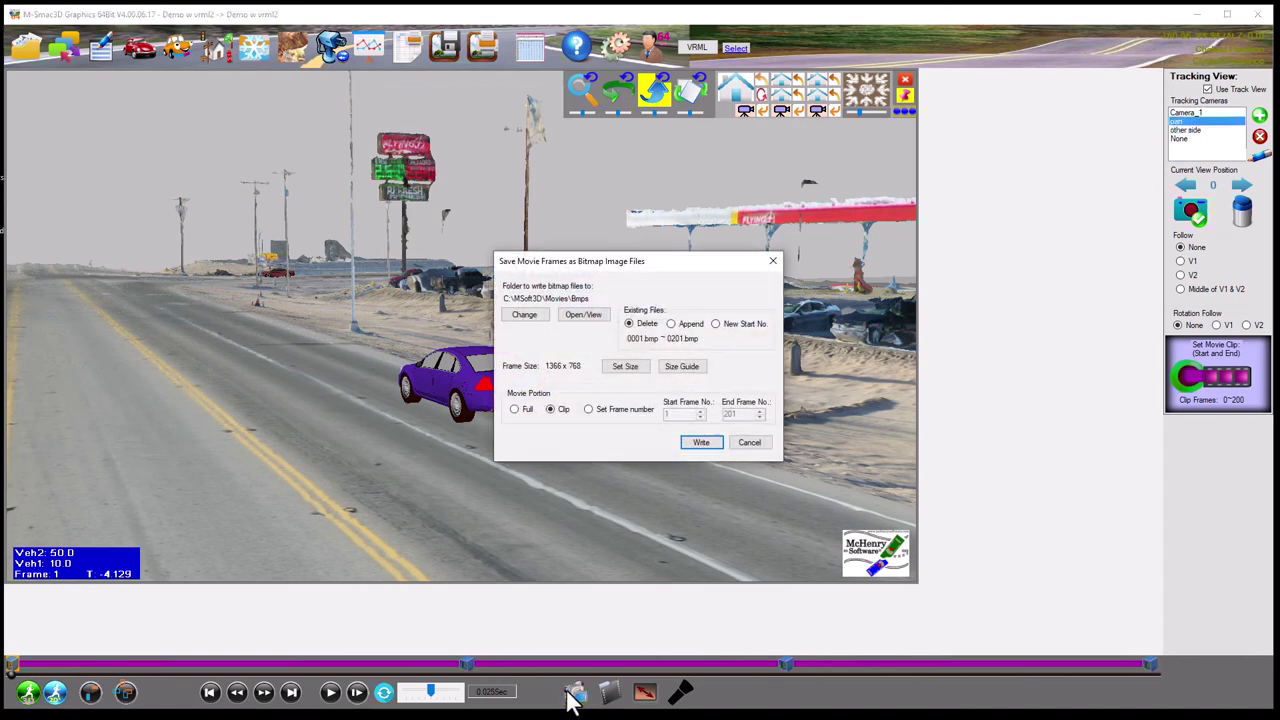
click(683, 322)
click(702, 443)
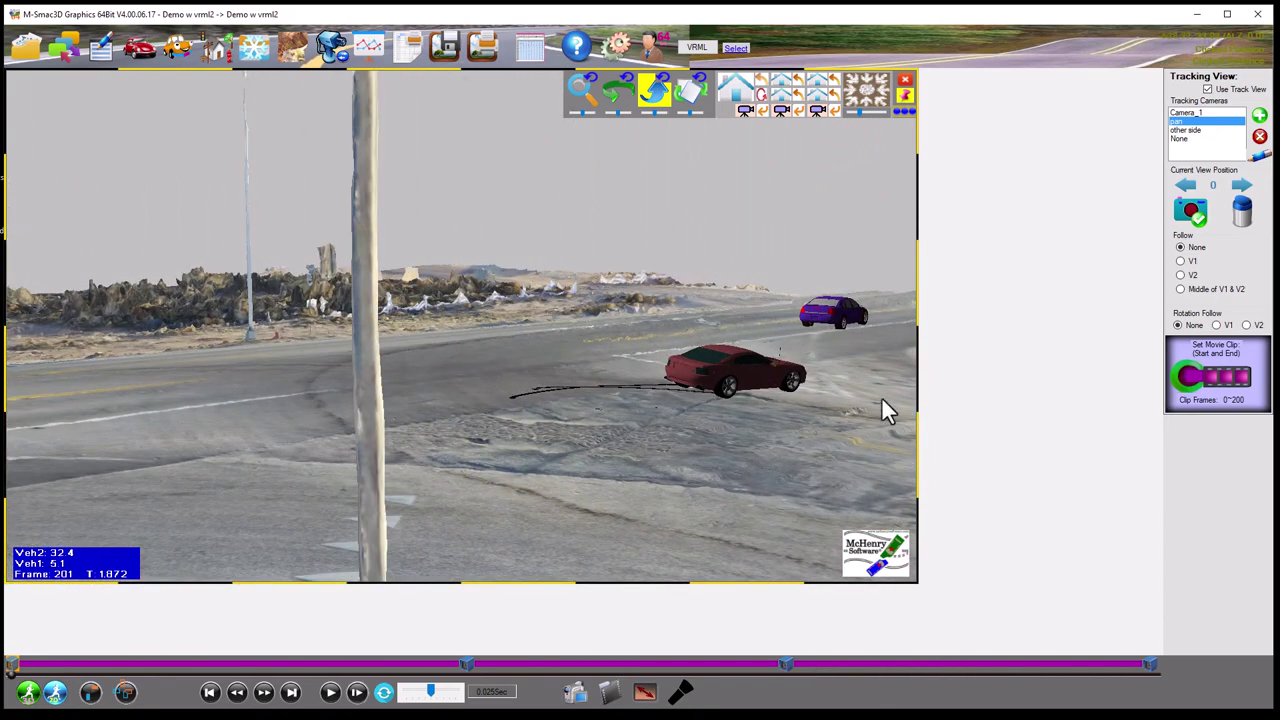
Write an Mpg movie named demo movie from the bitmap images and save it in the Vrml Demo1 folder
click(608, 692)
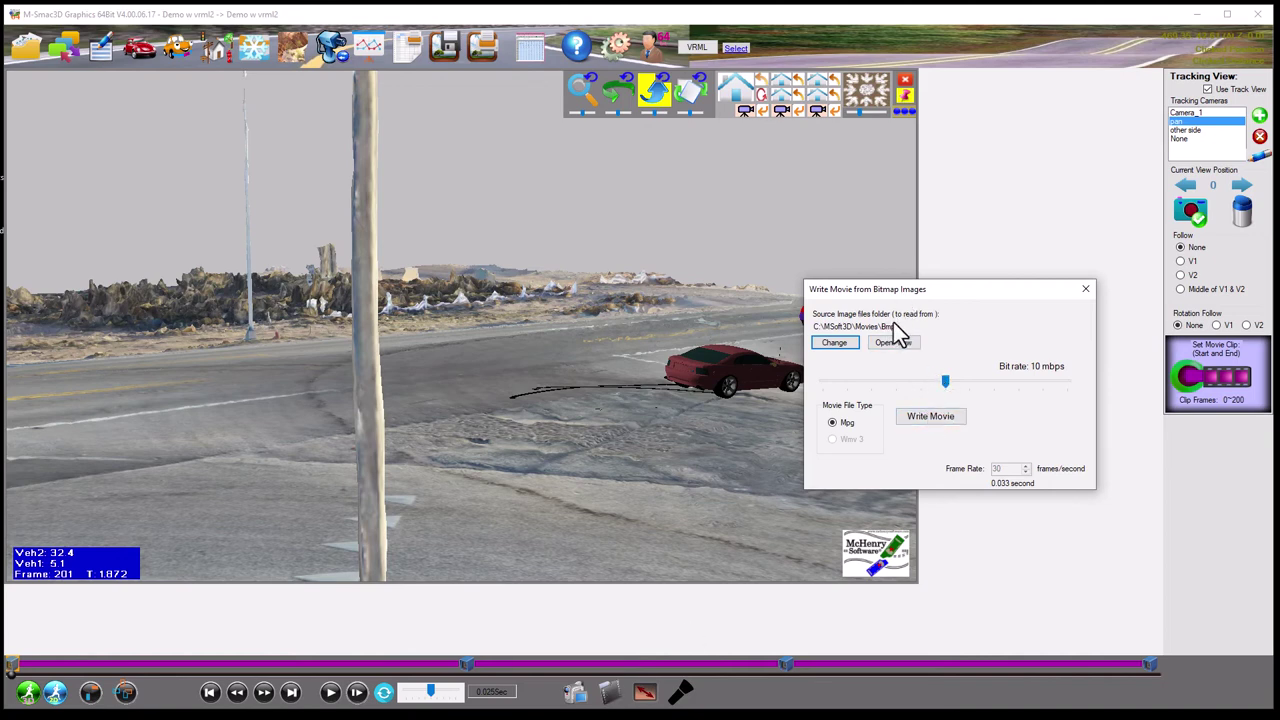
click(916, 416)
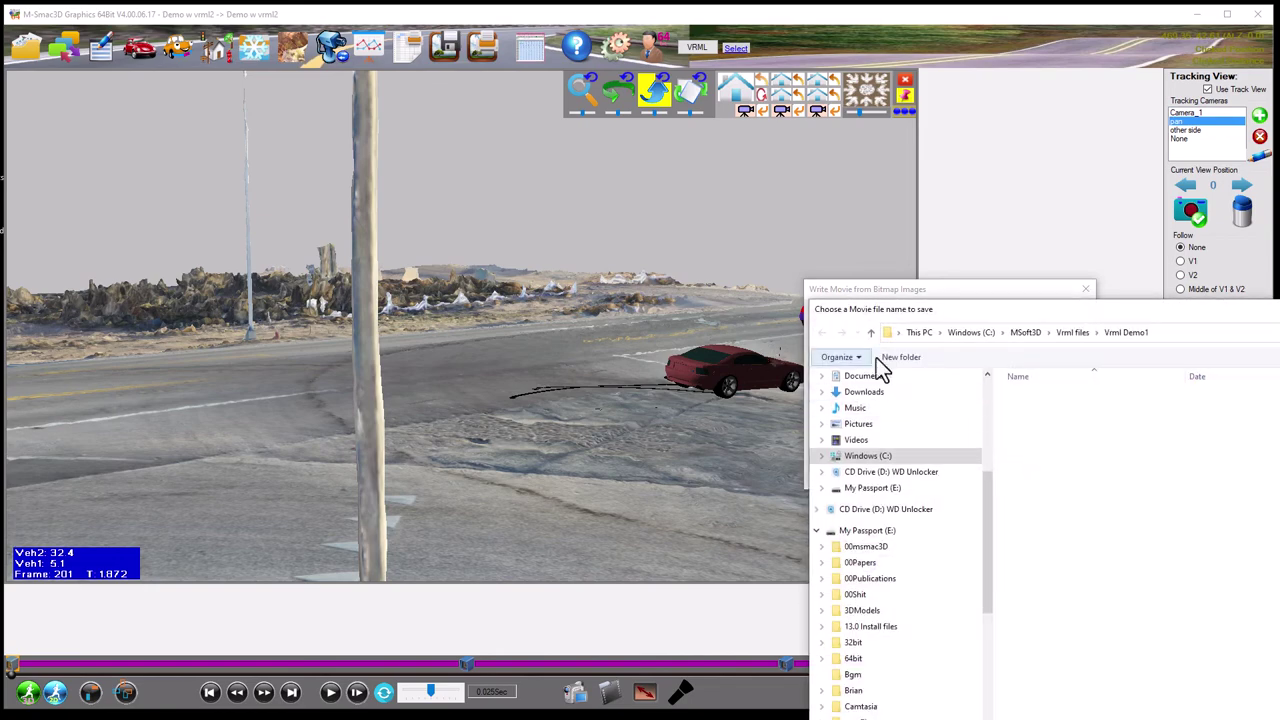
drag(1001, 309, 327, 111)
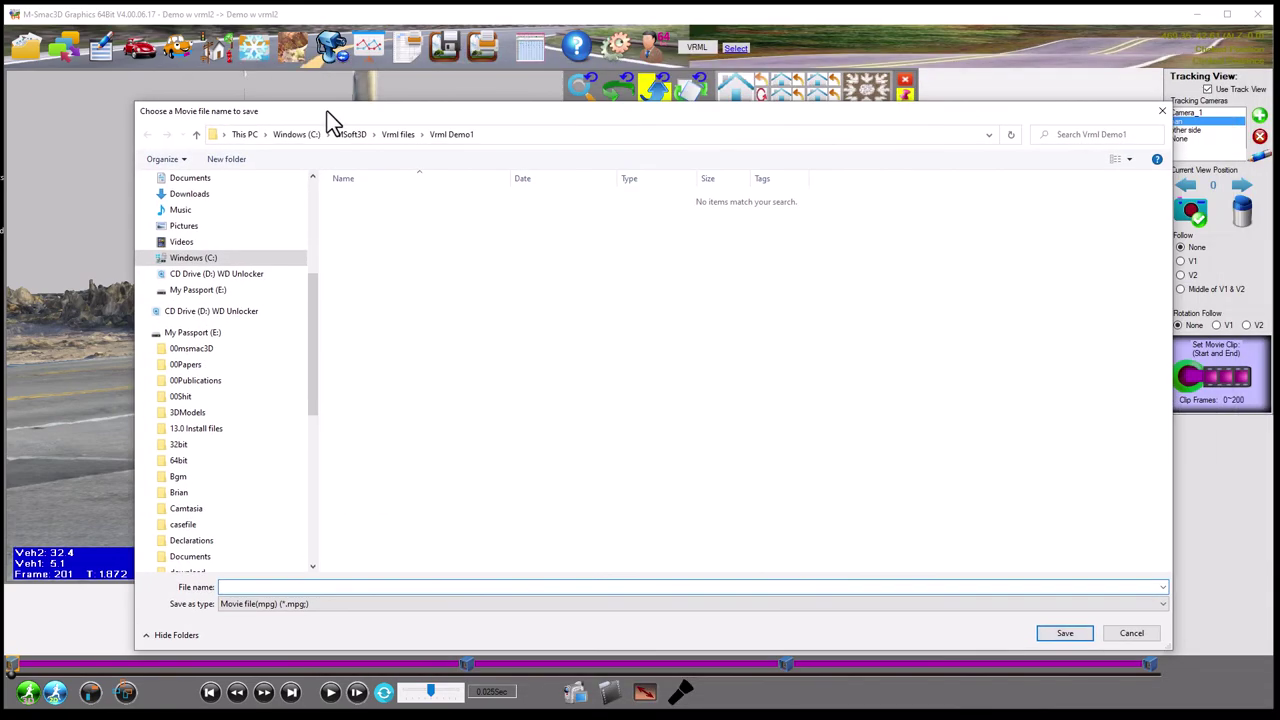
click(396, 140)
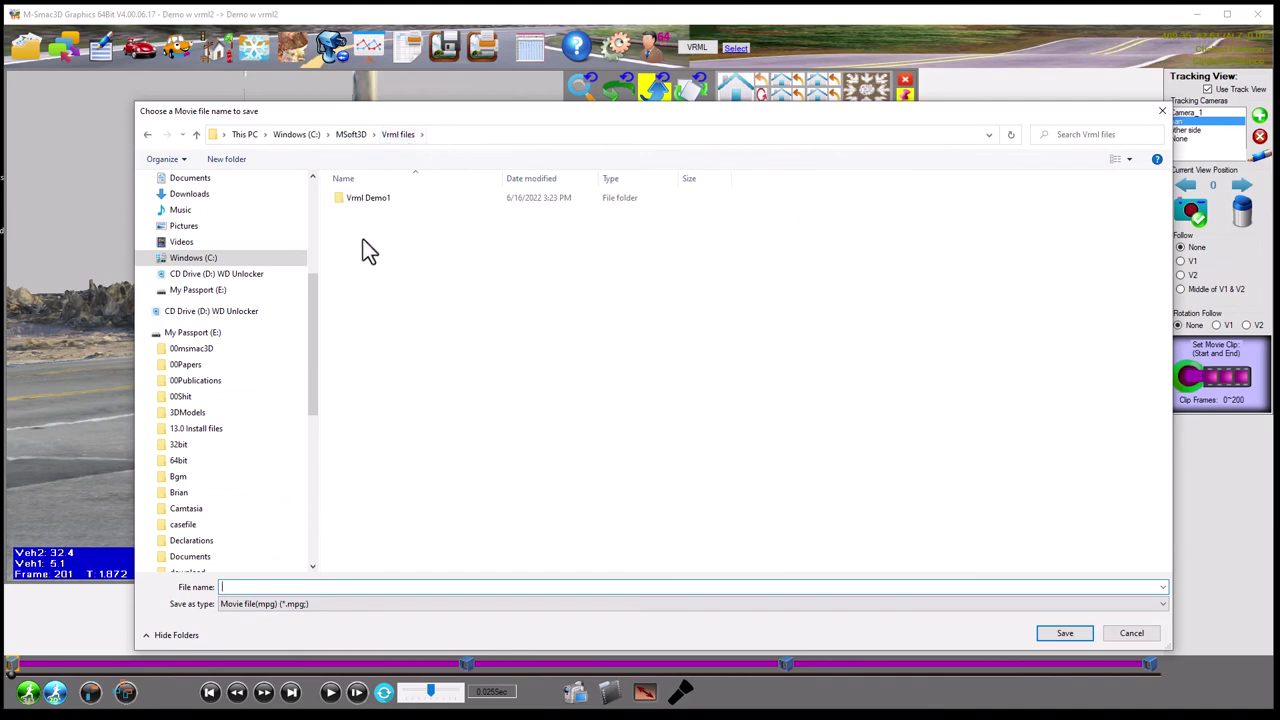
double_click(371, 197)
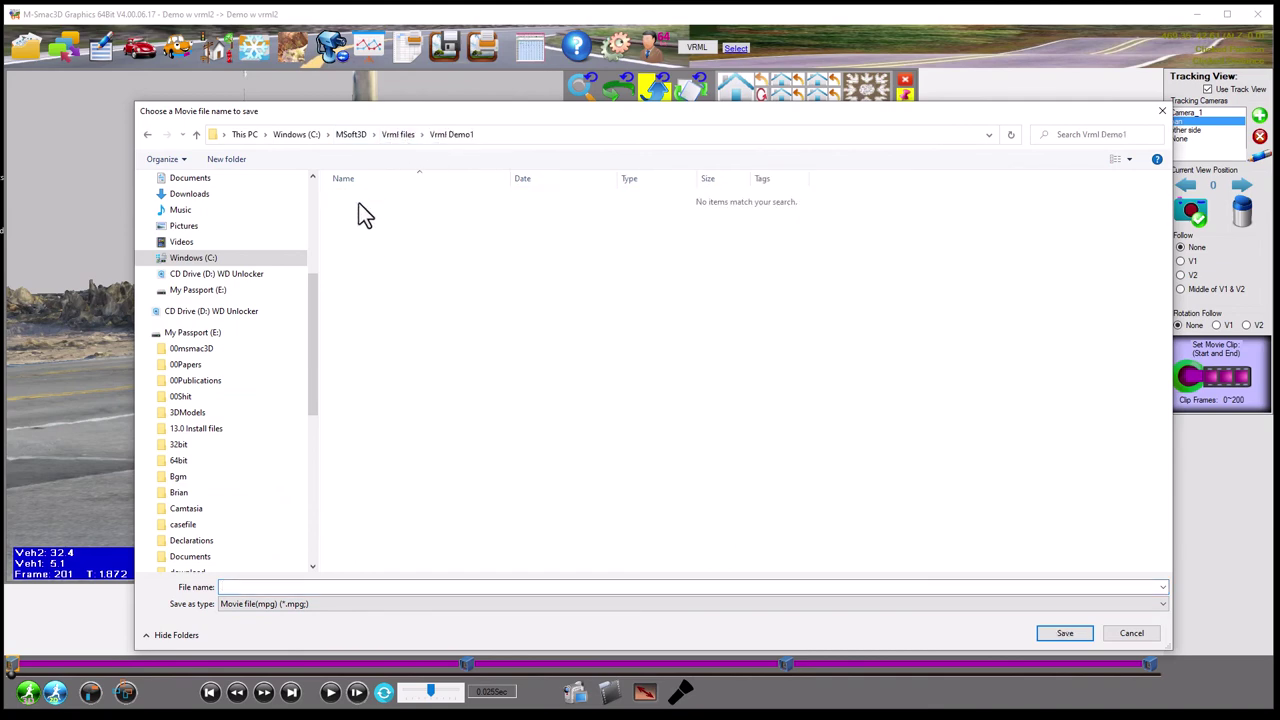
click(240, 587)
text(demo movie)
click(1065, 634)
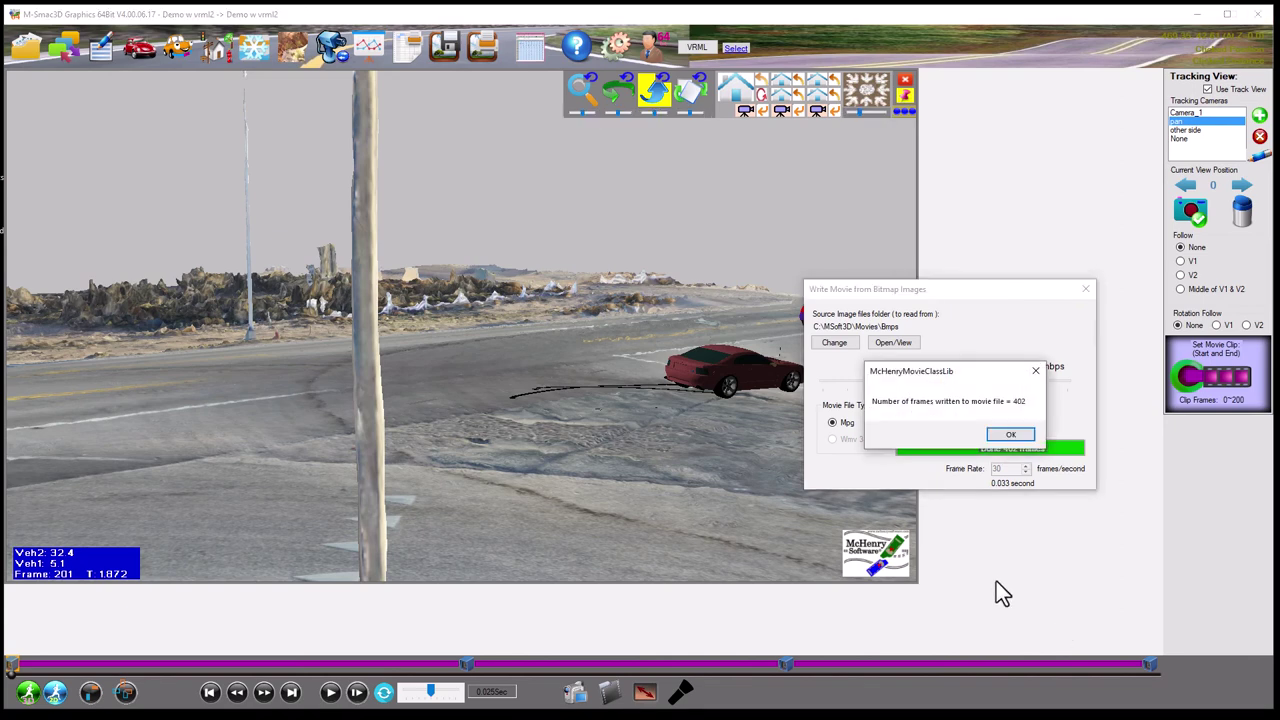
click(1005, 438)
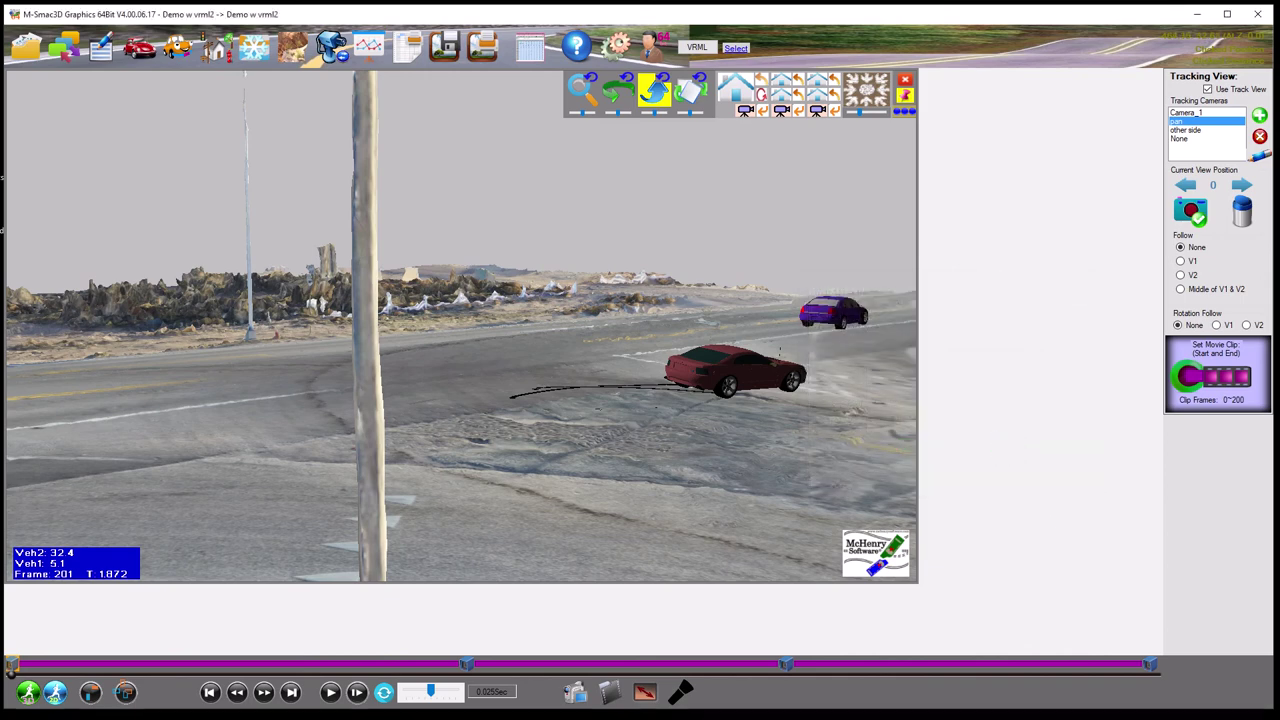
Switch to File Explorer and play demo movie.mpg from the Vrml Demo1 folder, moving the player window up
right_click(162, 719)
click(162, 656)
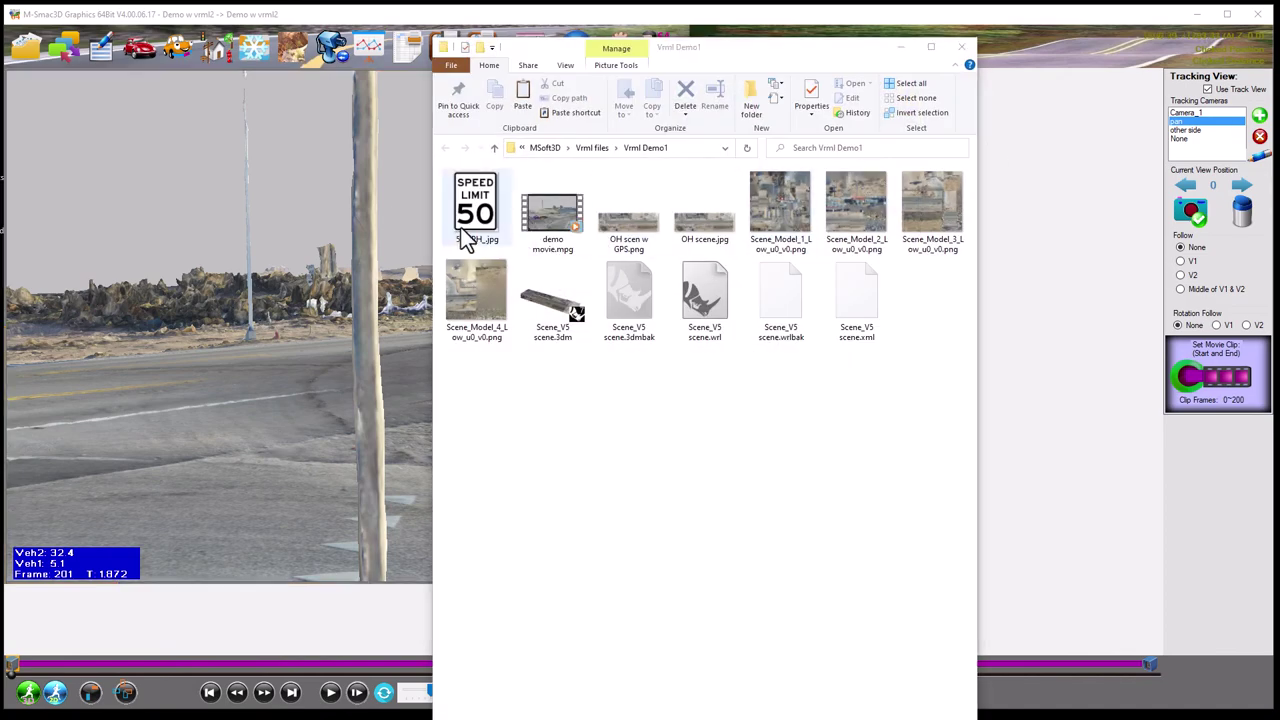
click(541, 212)
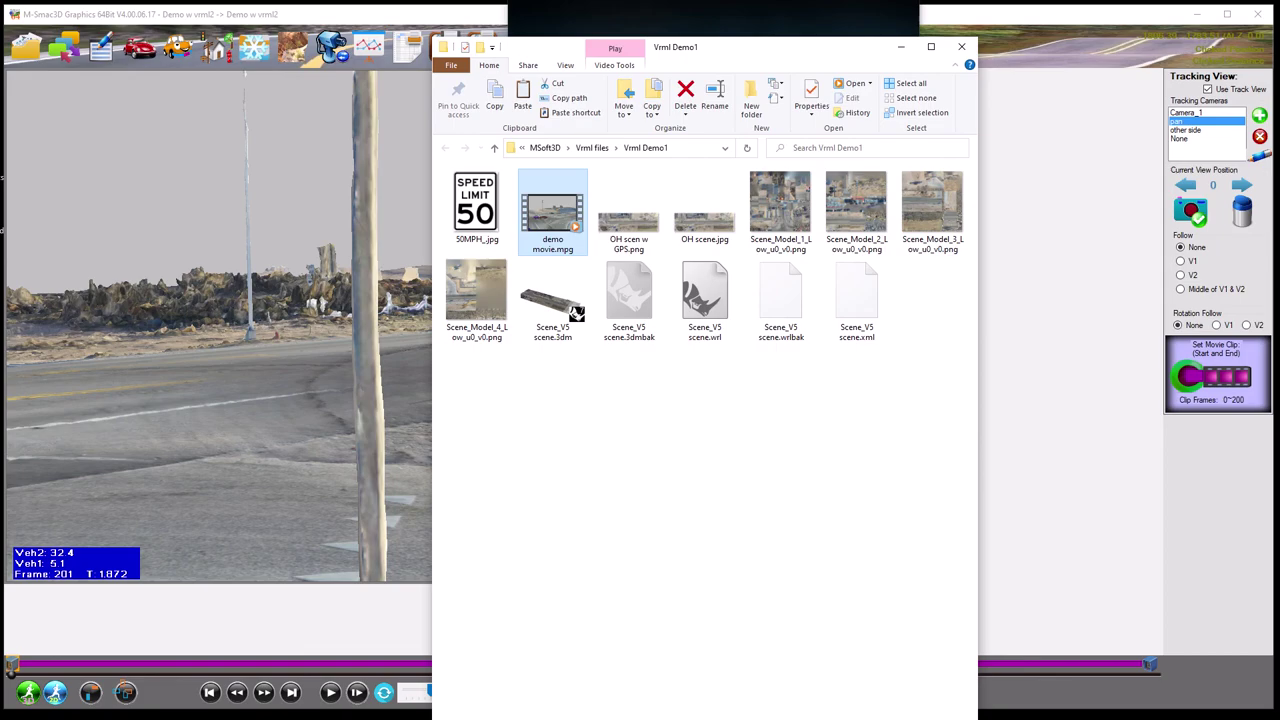
key(Return)
drag(188, 133, 183, 80)
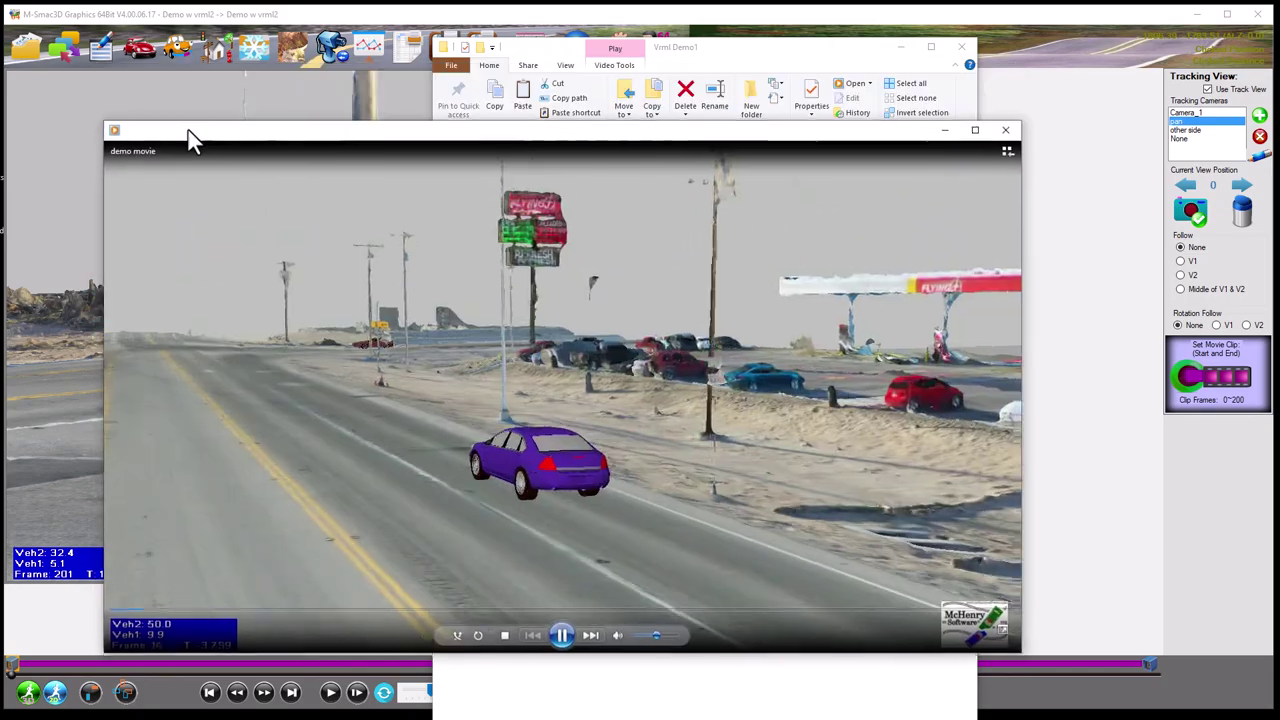
drag(188, 130, 181, 75)
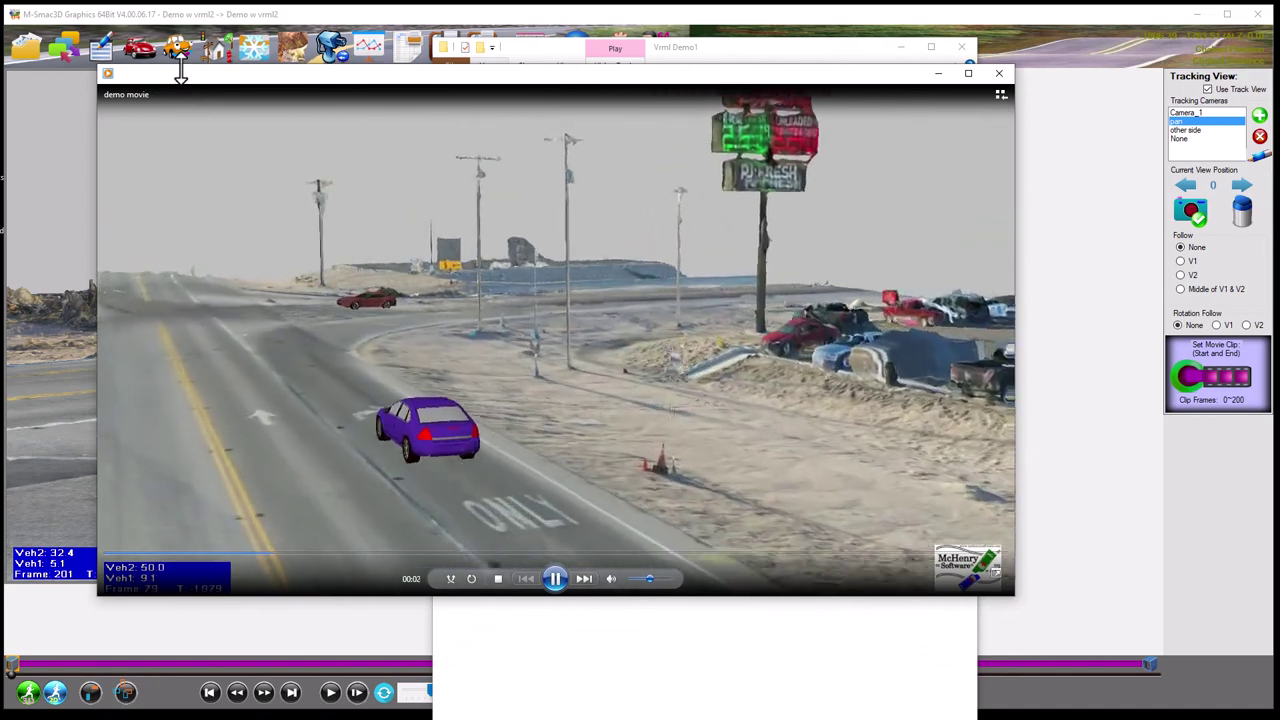